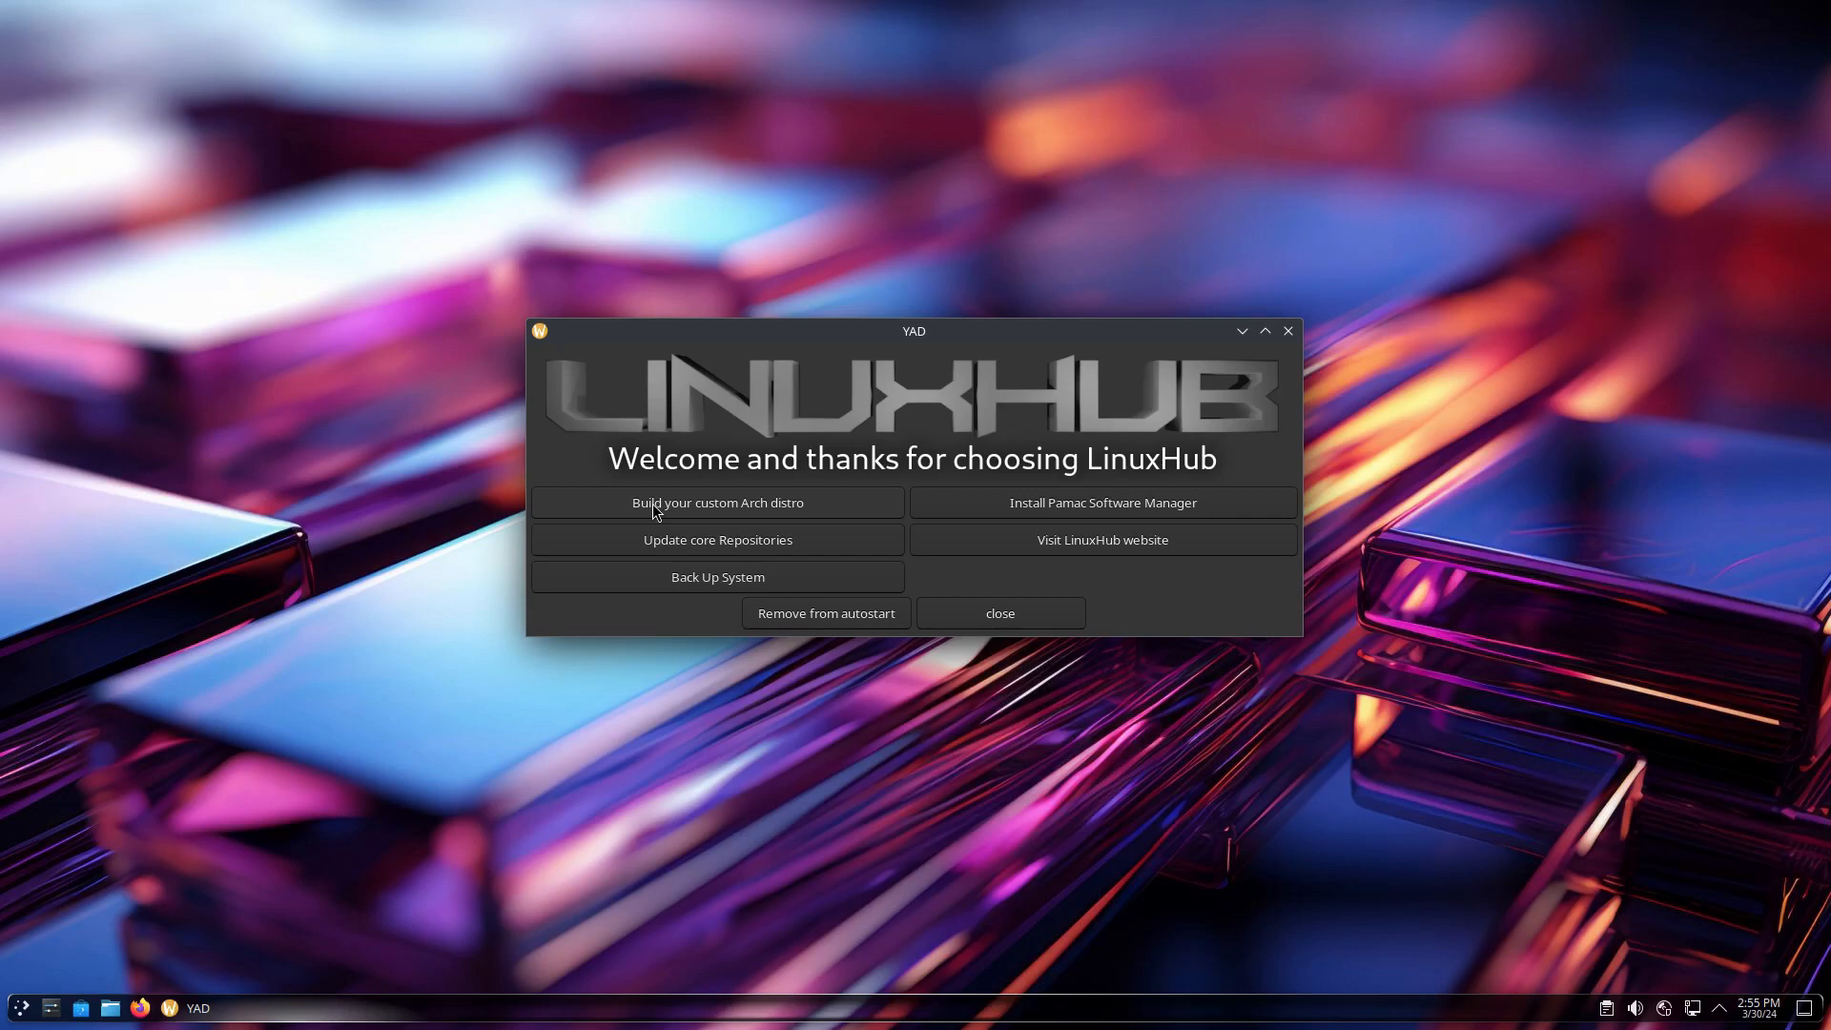
Launch LinuxHub Builder v1 via 'Build your custom Arch distro' in the welcome dialog
left_click(770, 505)
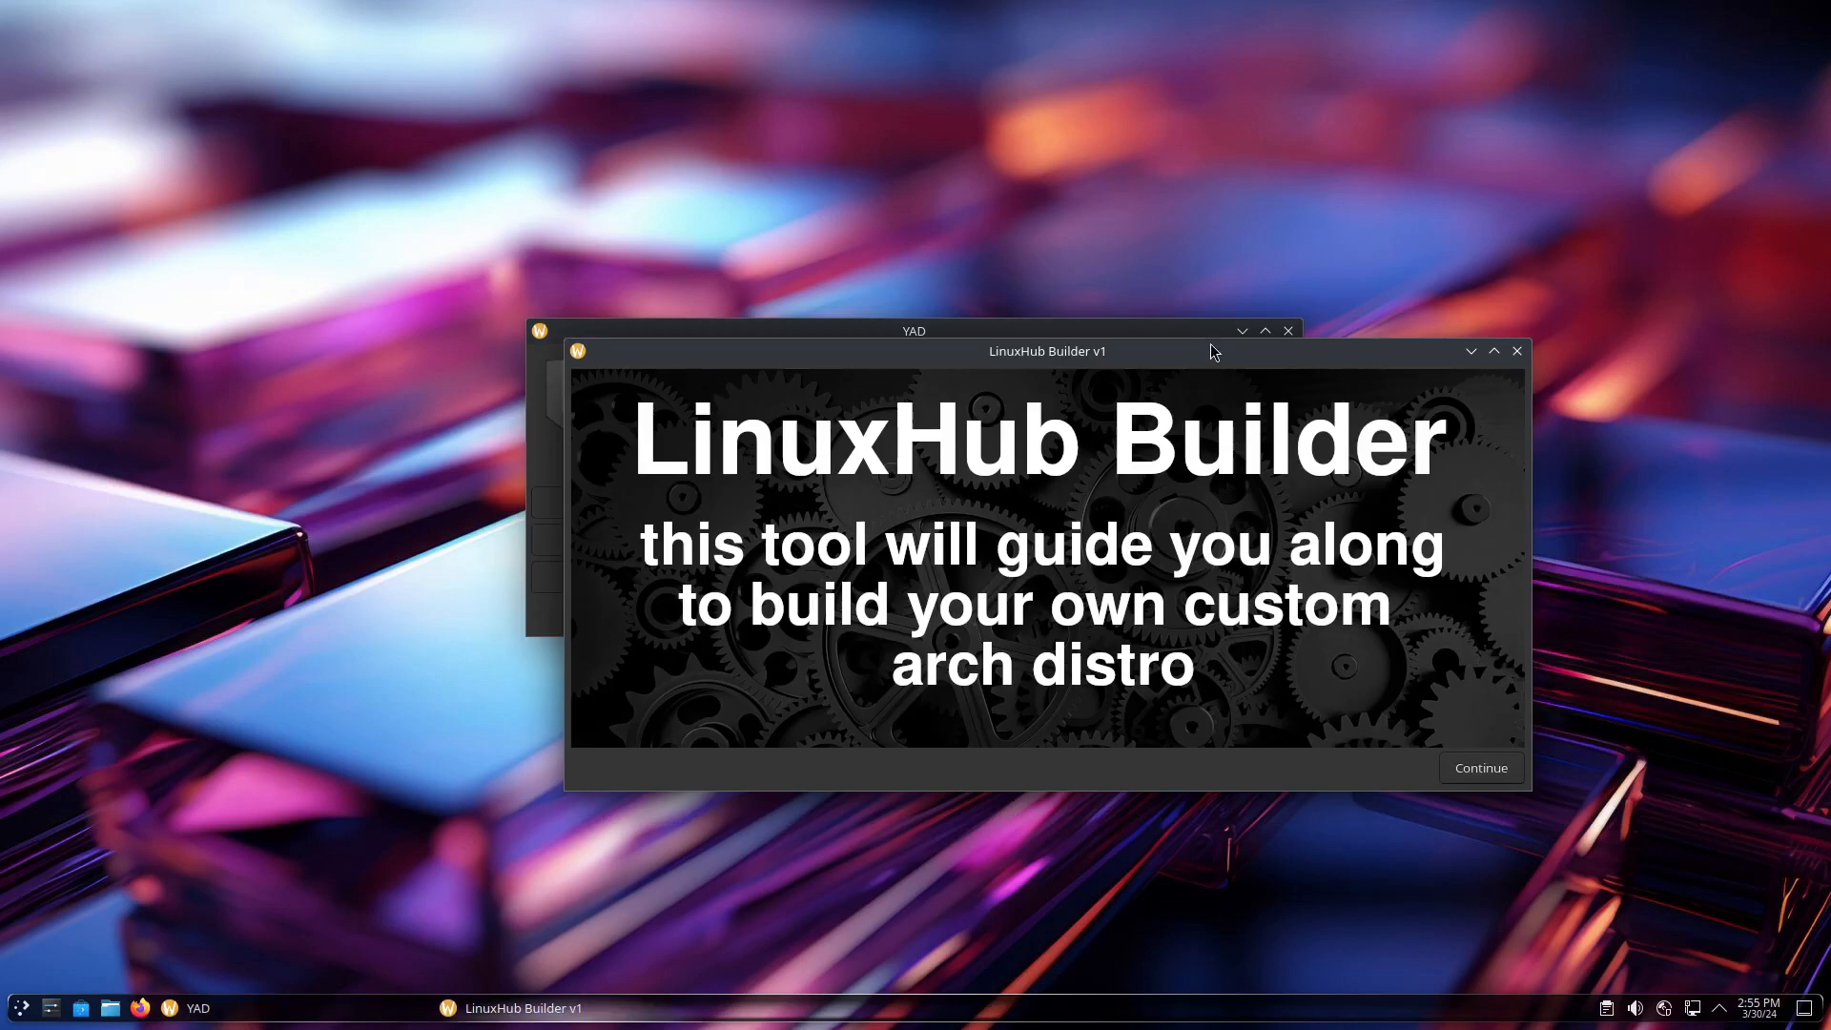
Advance the Builder past its intro to the ricing step, keeping the dialog repositioned
left_click_drag(1182, 352, 1047, 297)
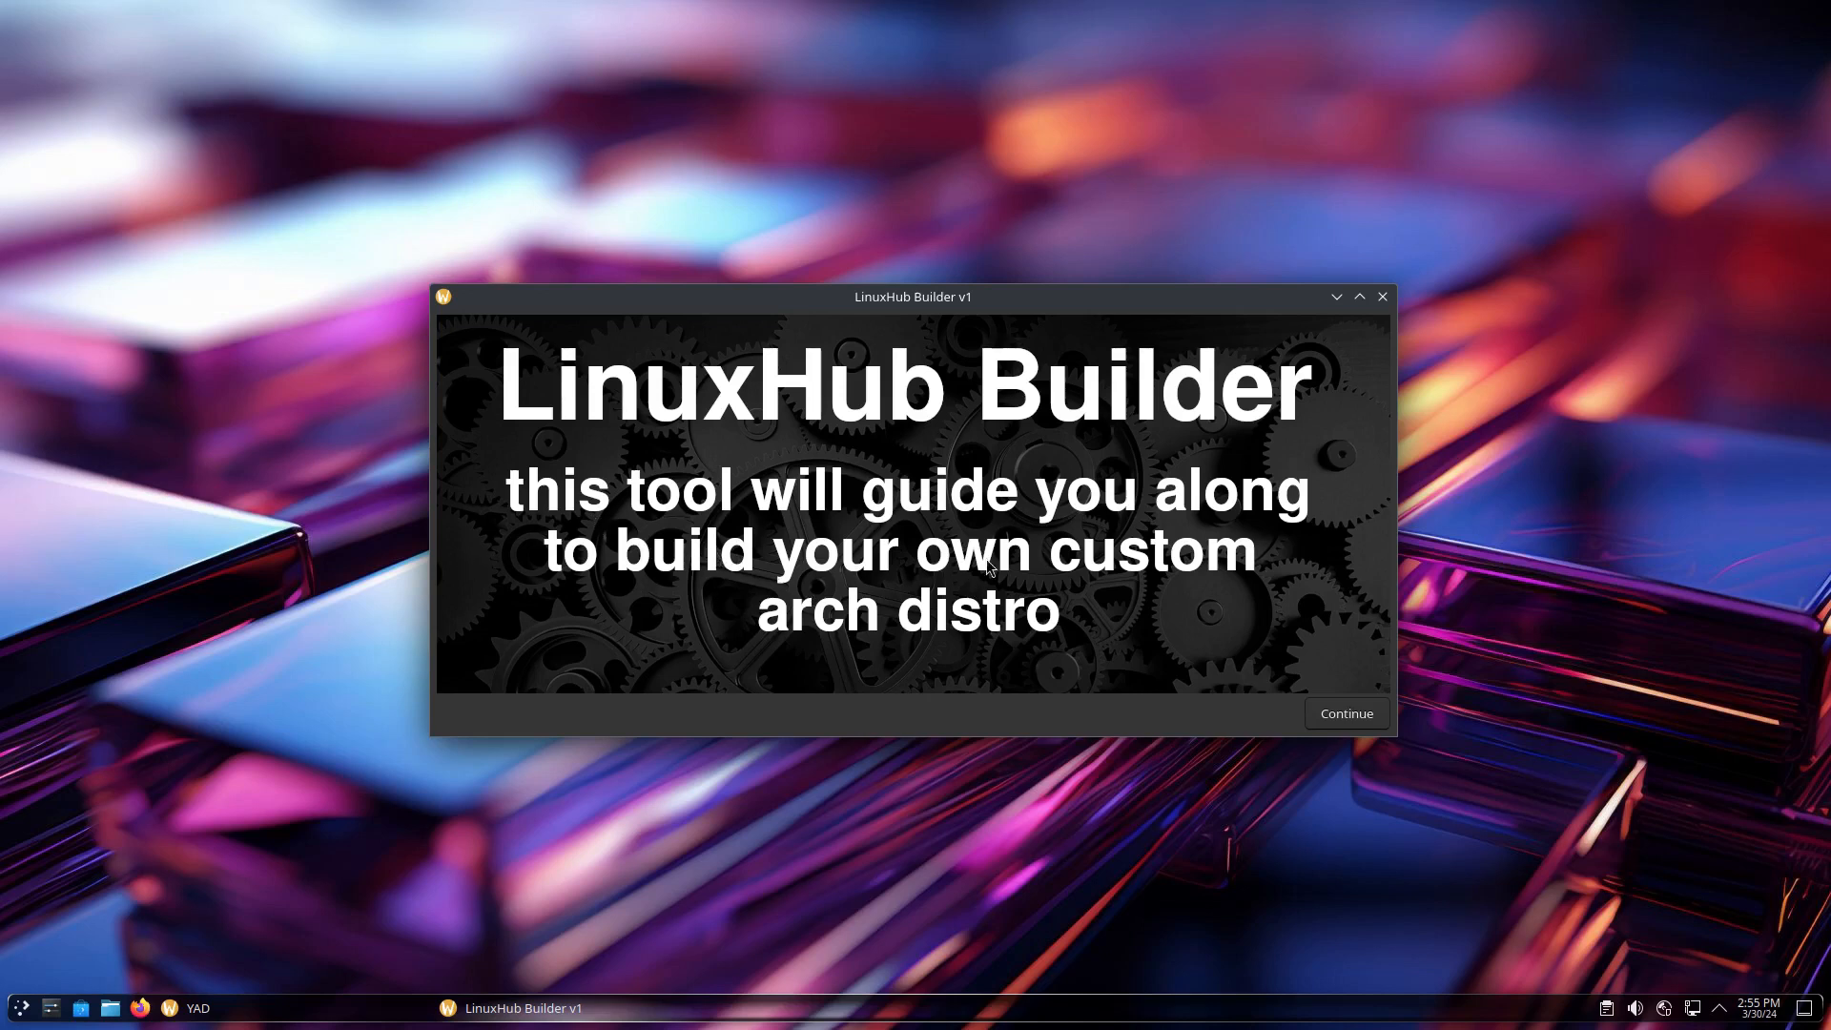
left_click(1368, 720)
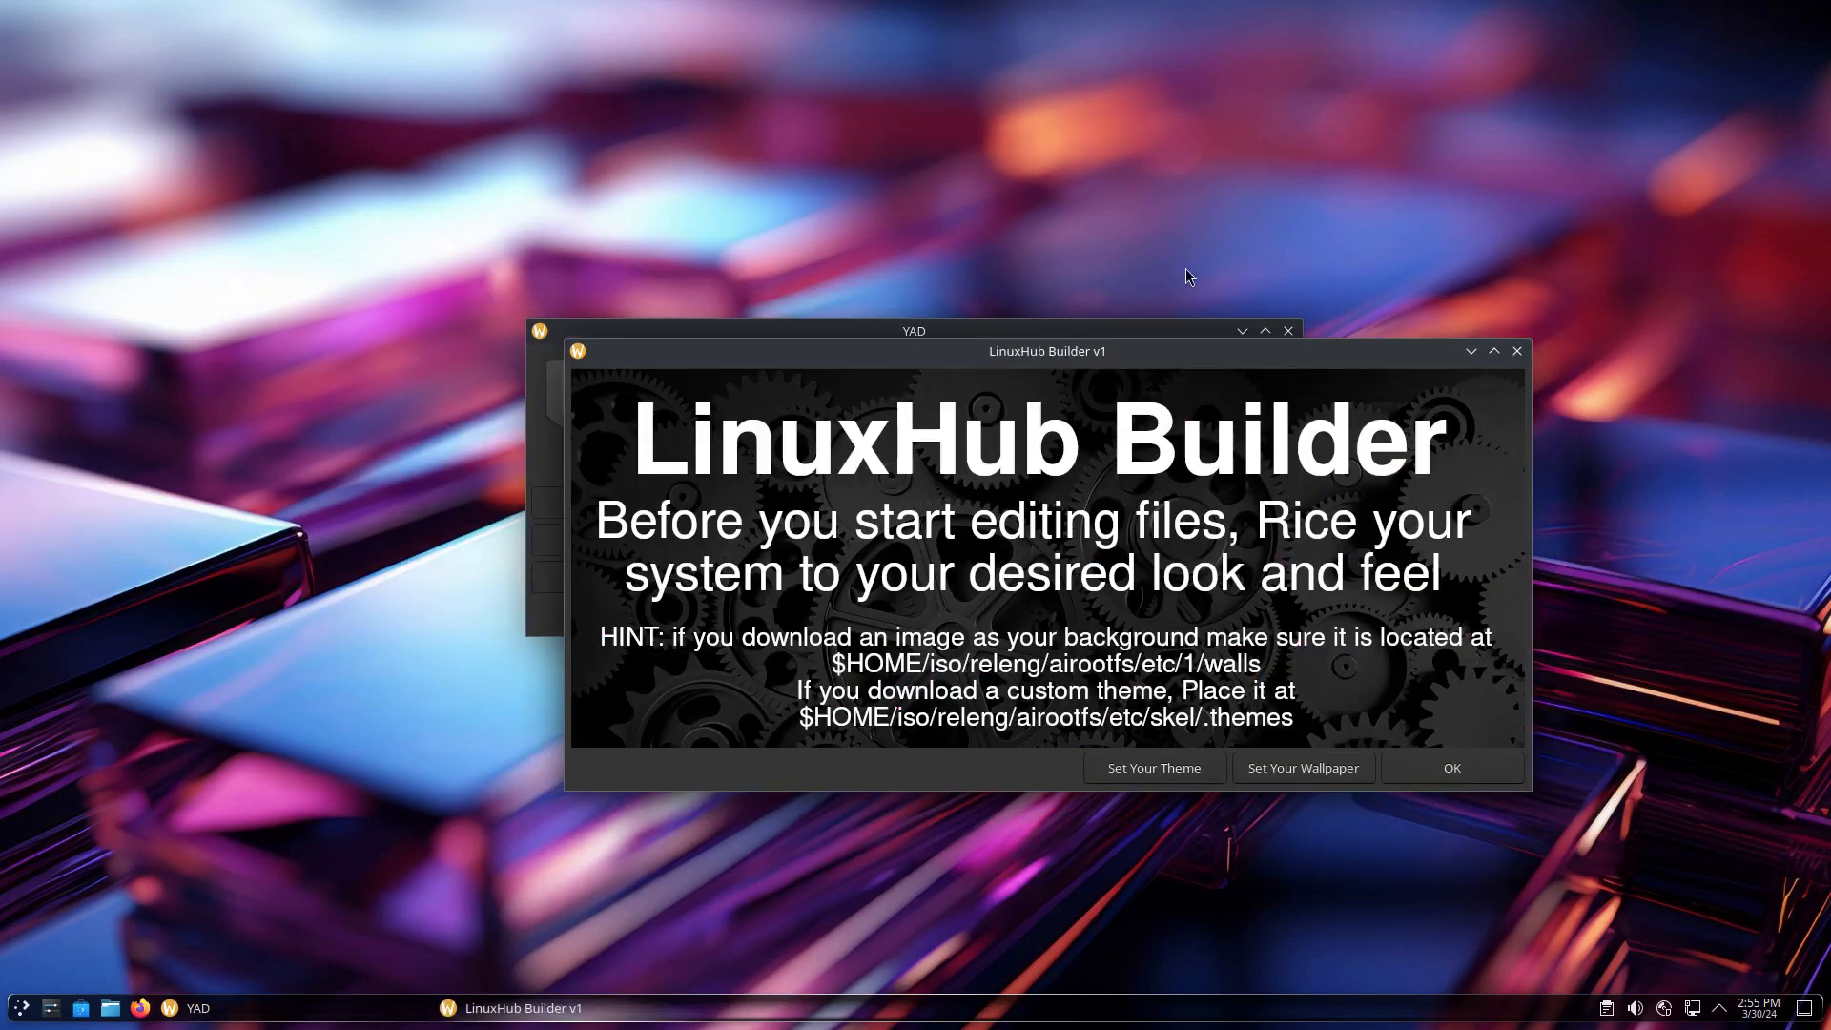
left_click_drag(1135, 353, 1000, 271)
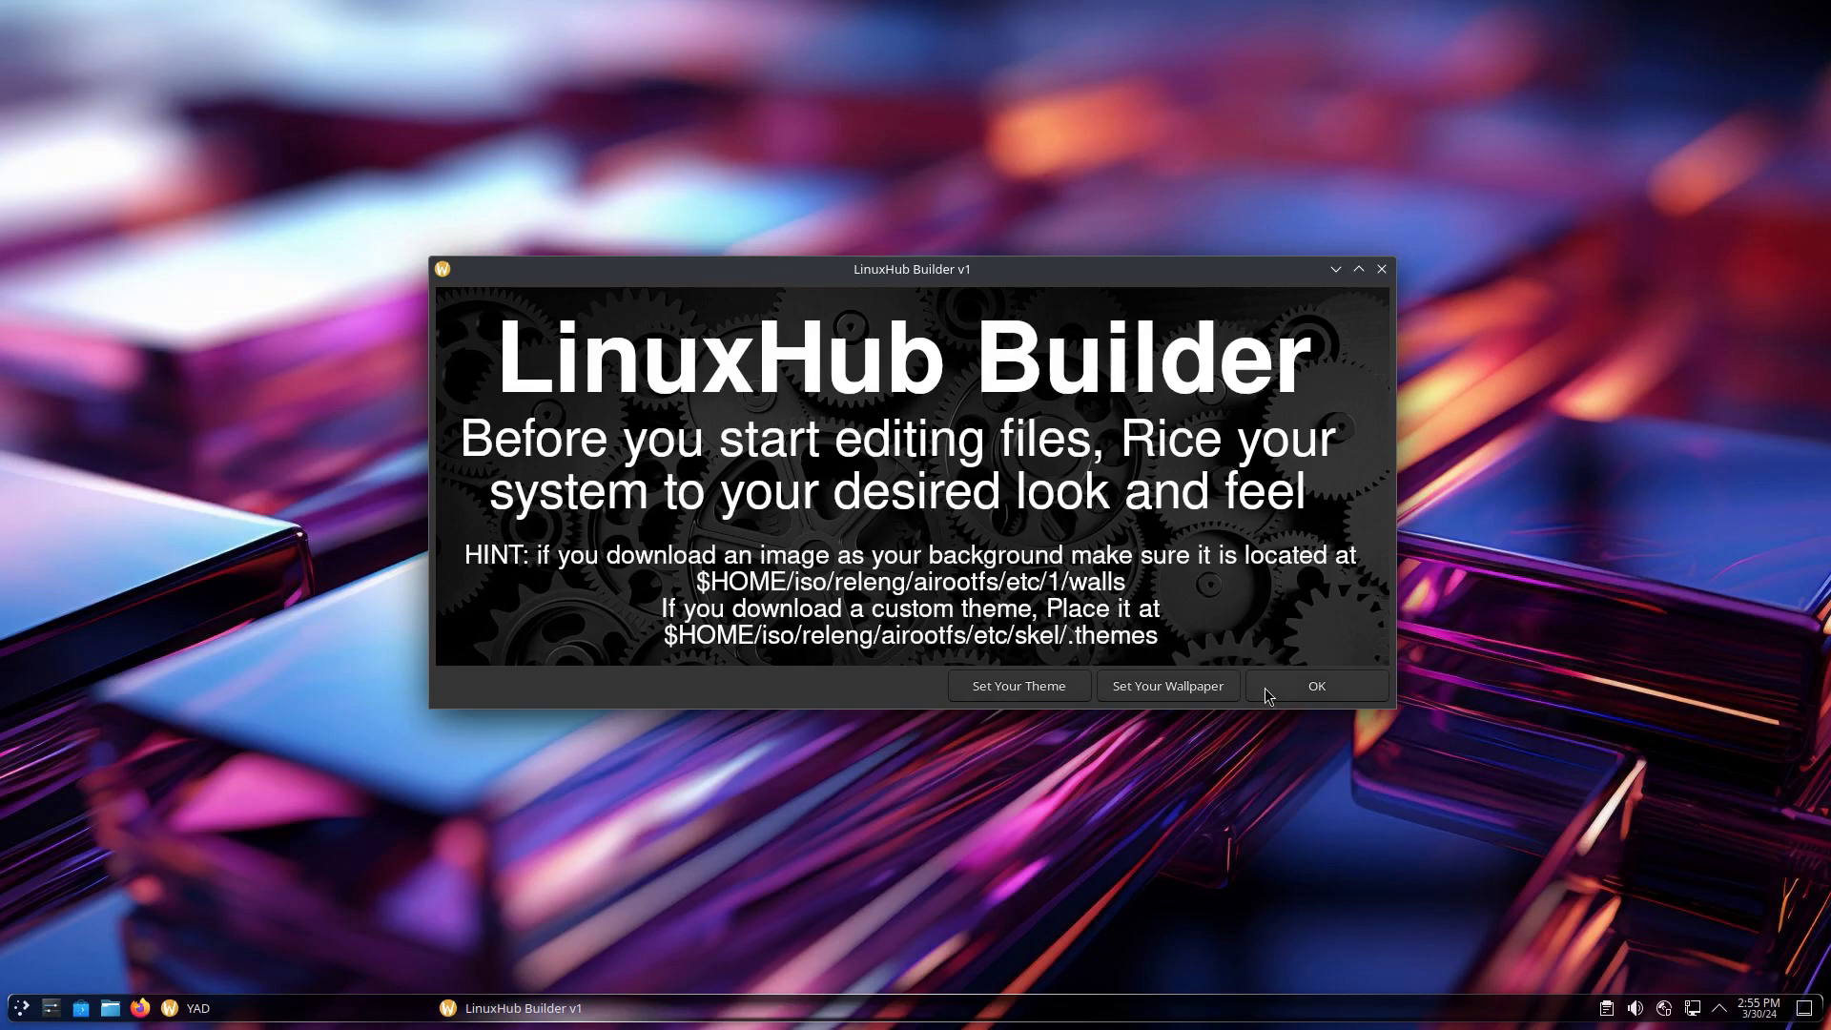
Open the Global Theme settings and apply the Oxygen global theme
left_click(1050, 691)
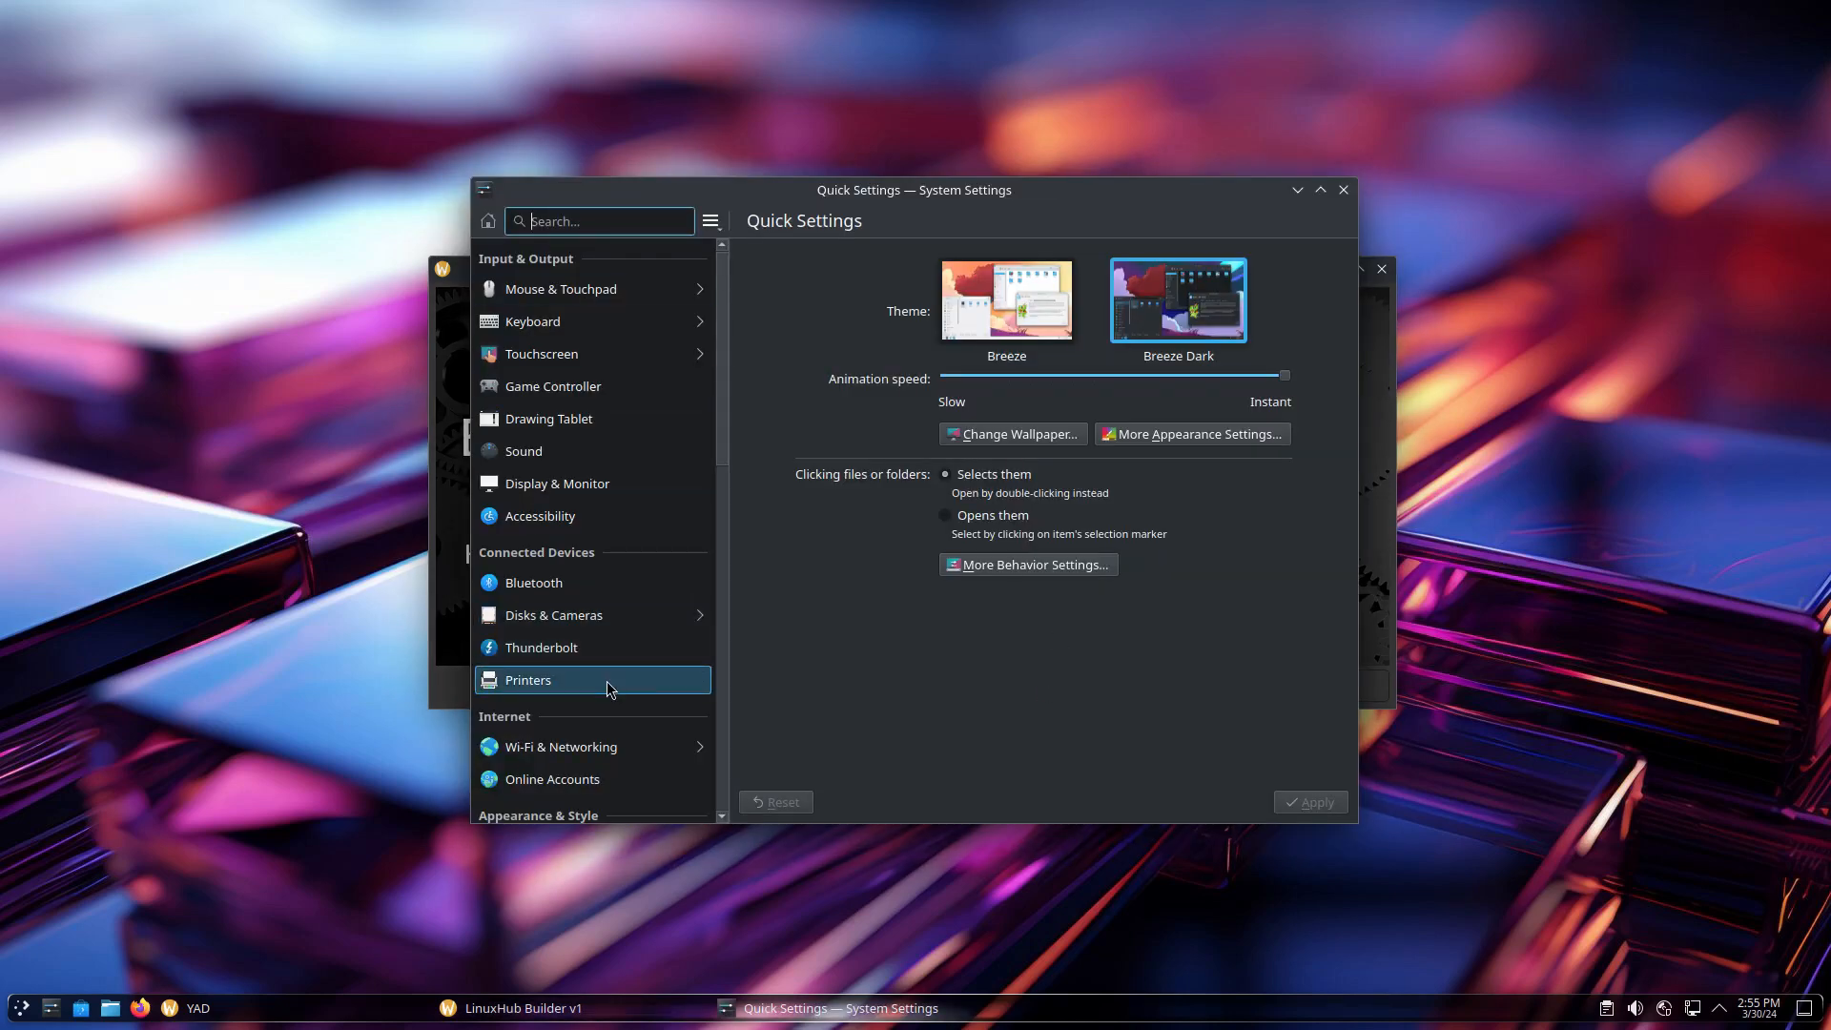
scroll(610, 689, "down", 5)
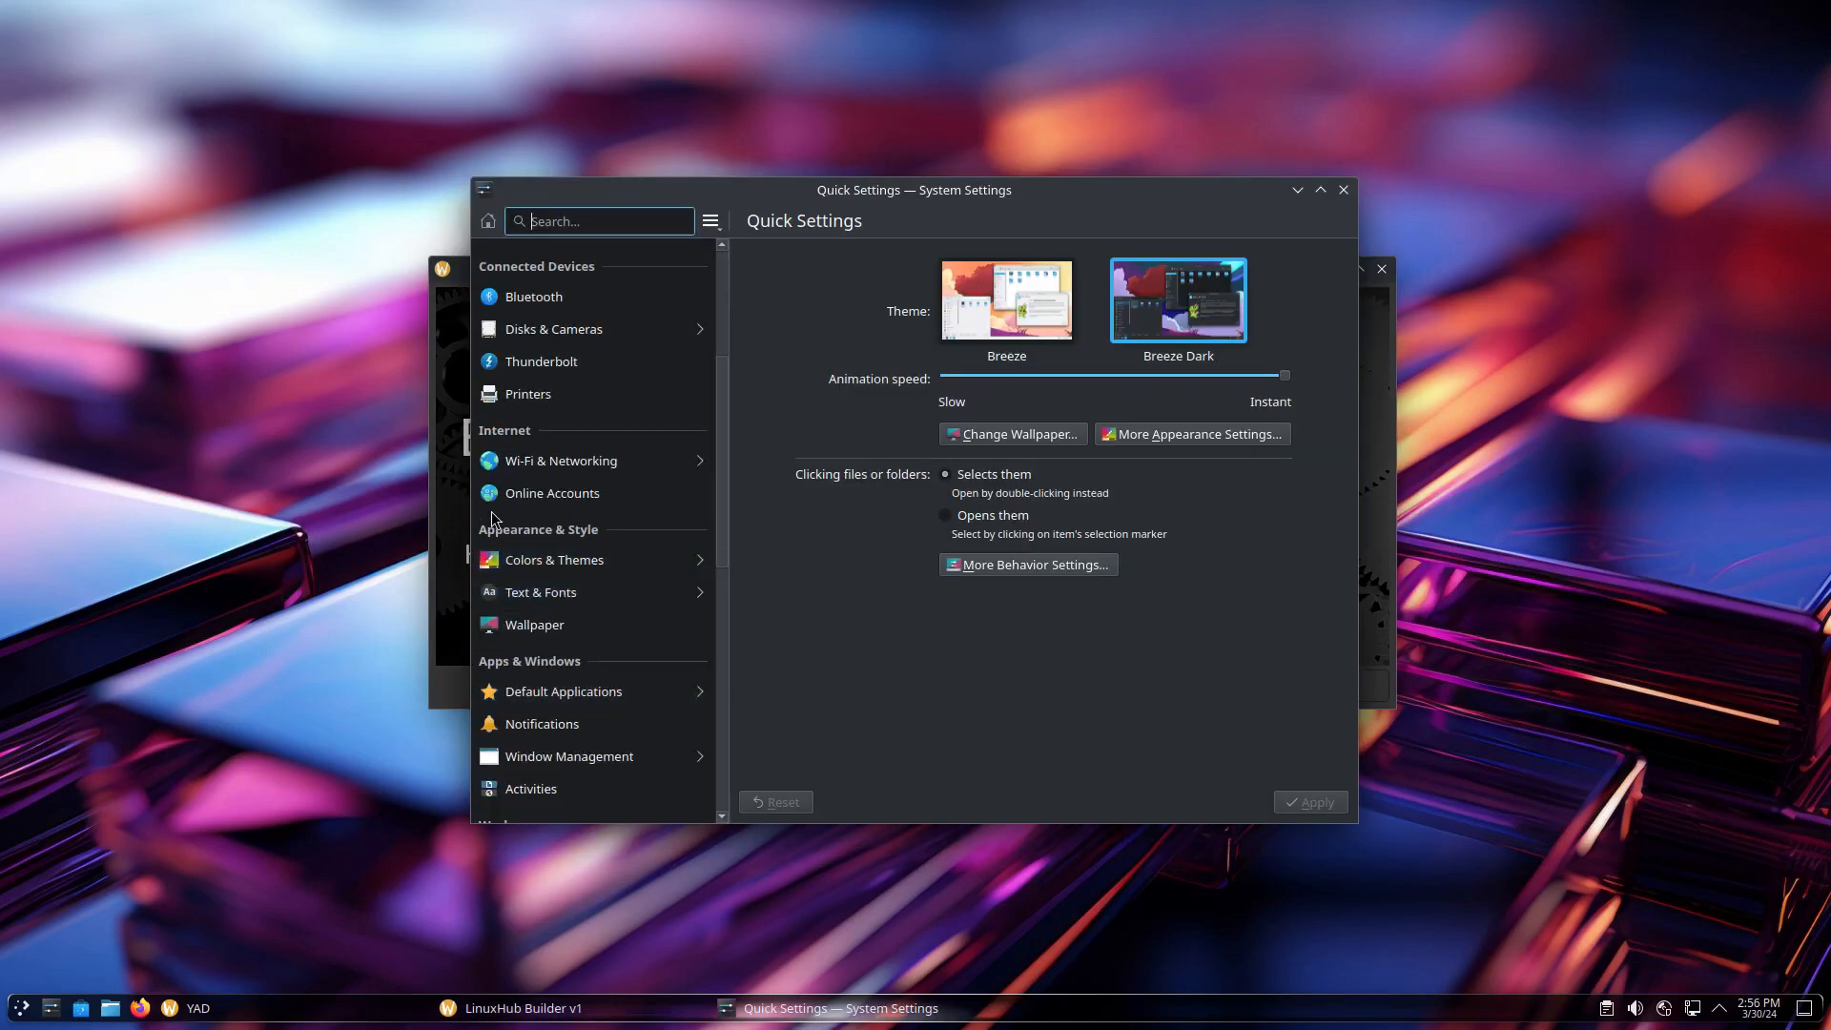
left_click(601, 565)
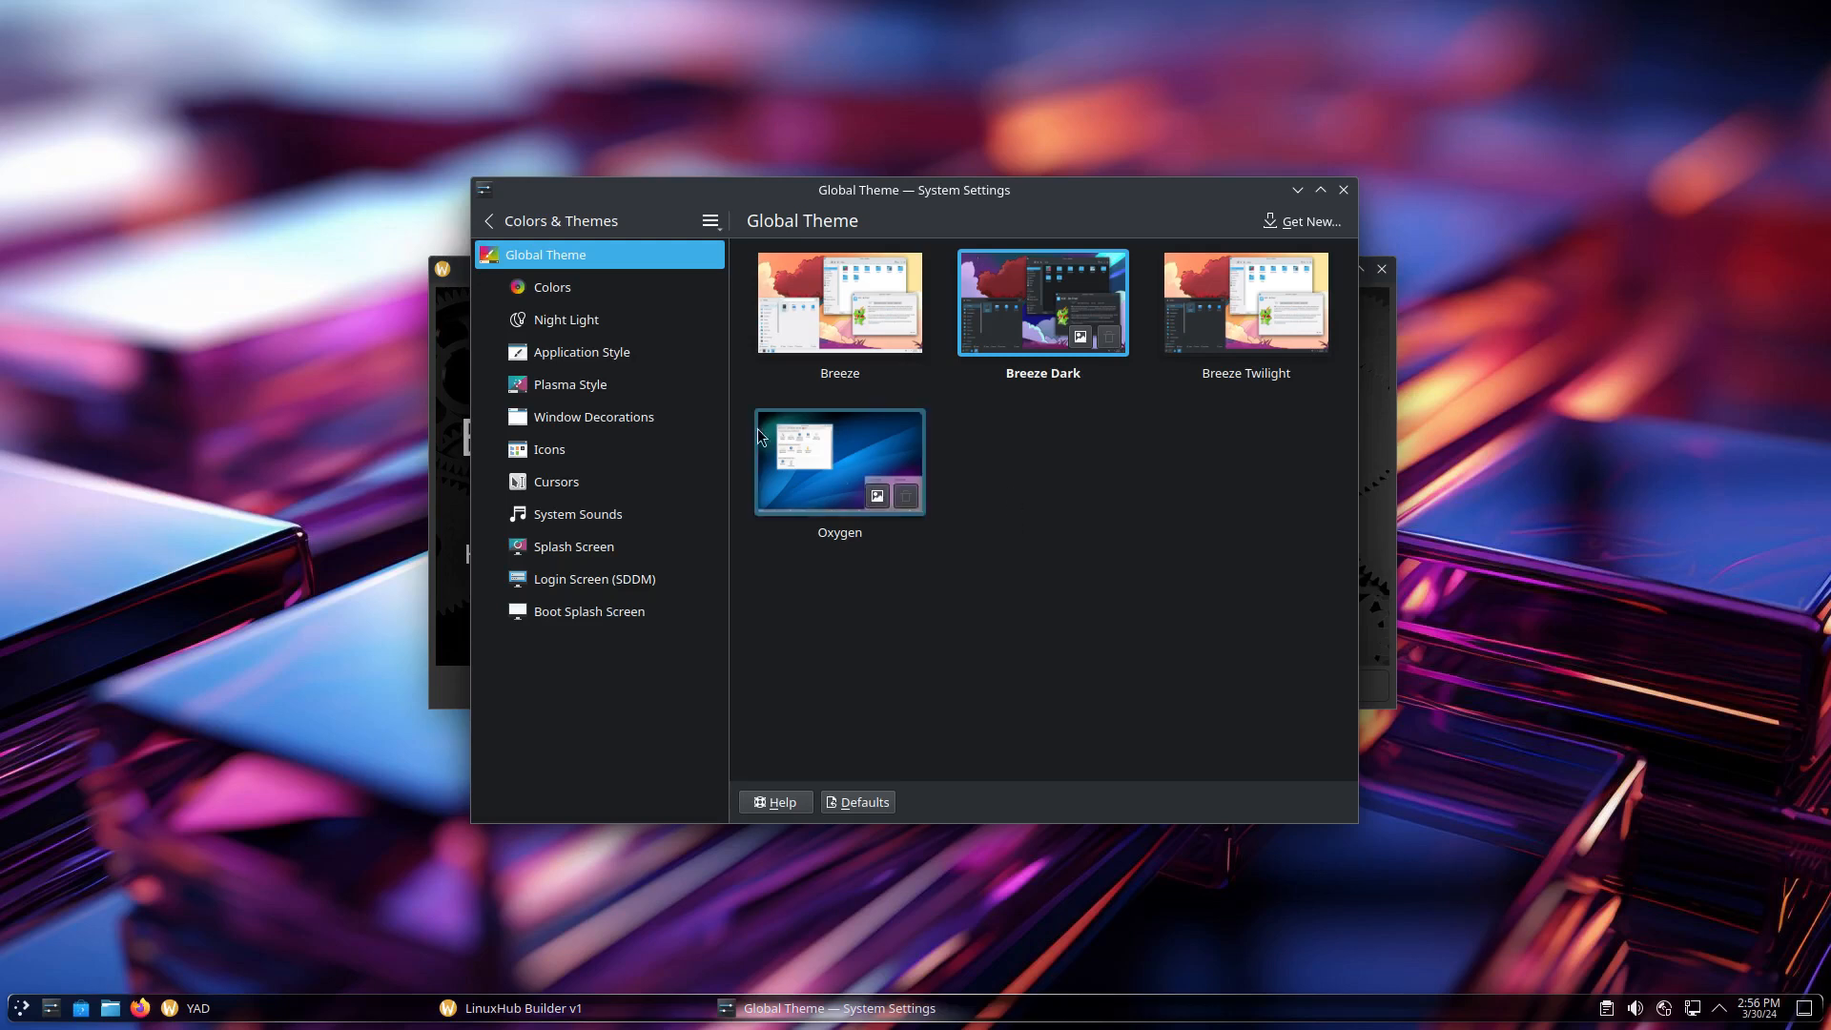
left_click(815, 445)
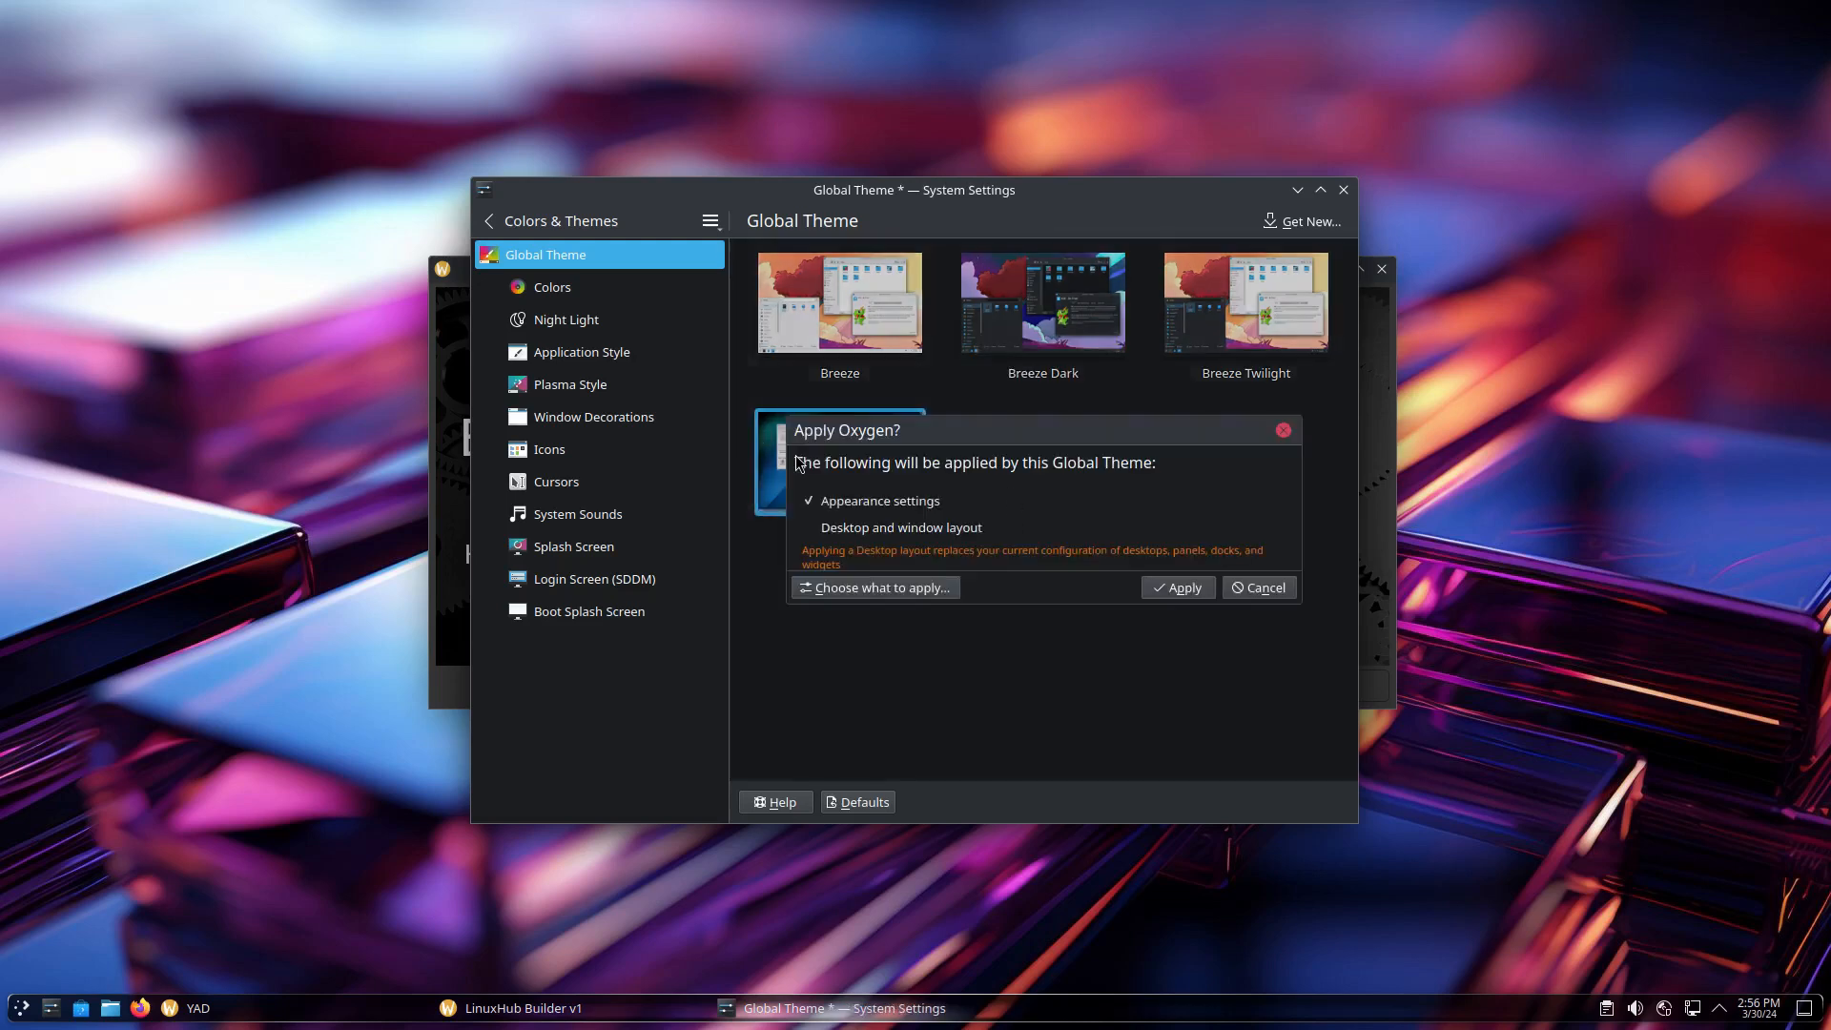
left_click(1183, 589)
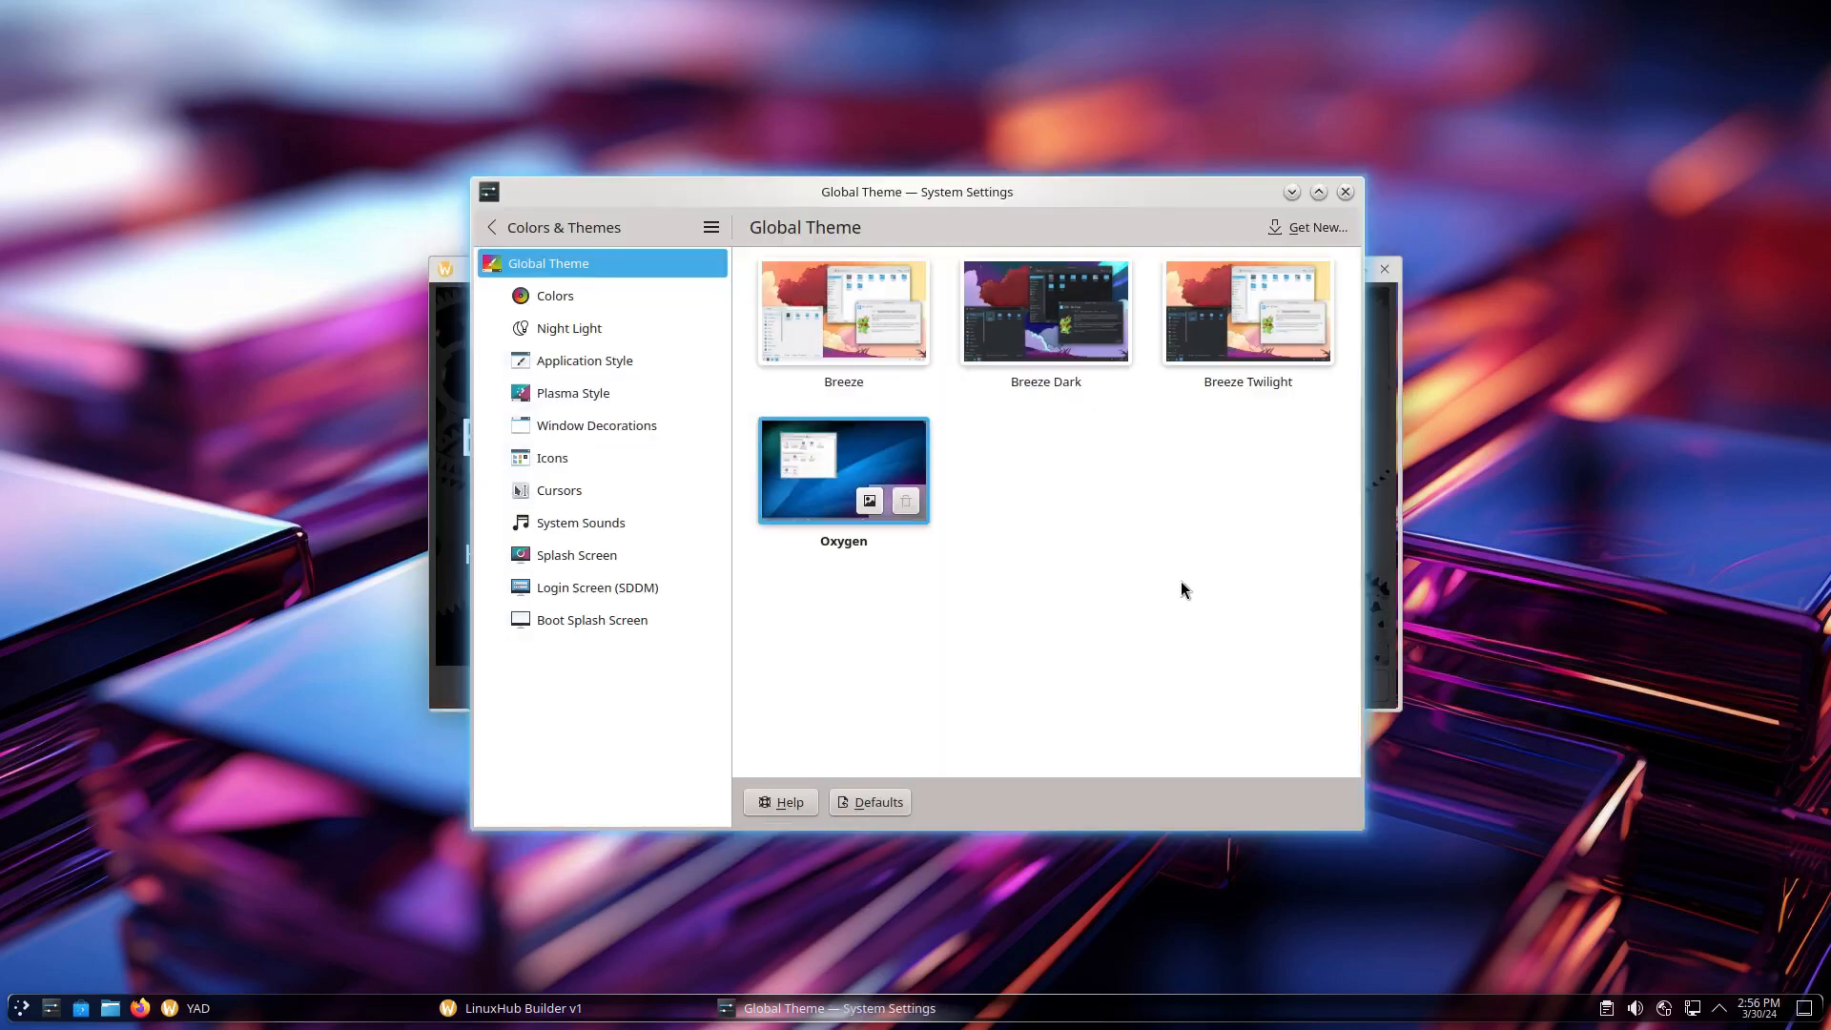
Apply the Breeze global theme, then switch to Breeze Dark
left_click(840, 307)
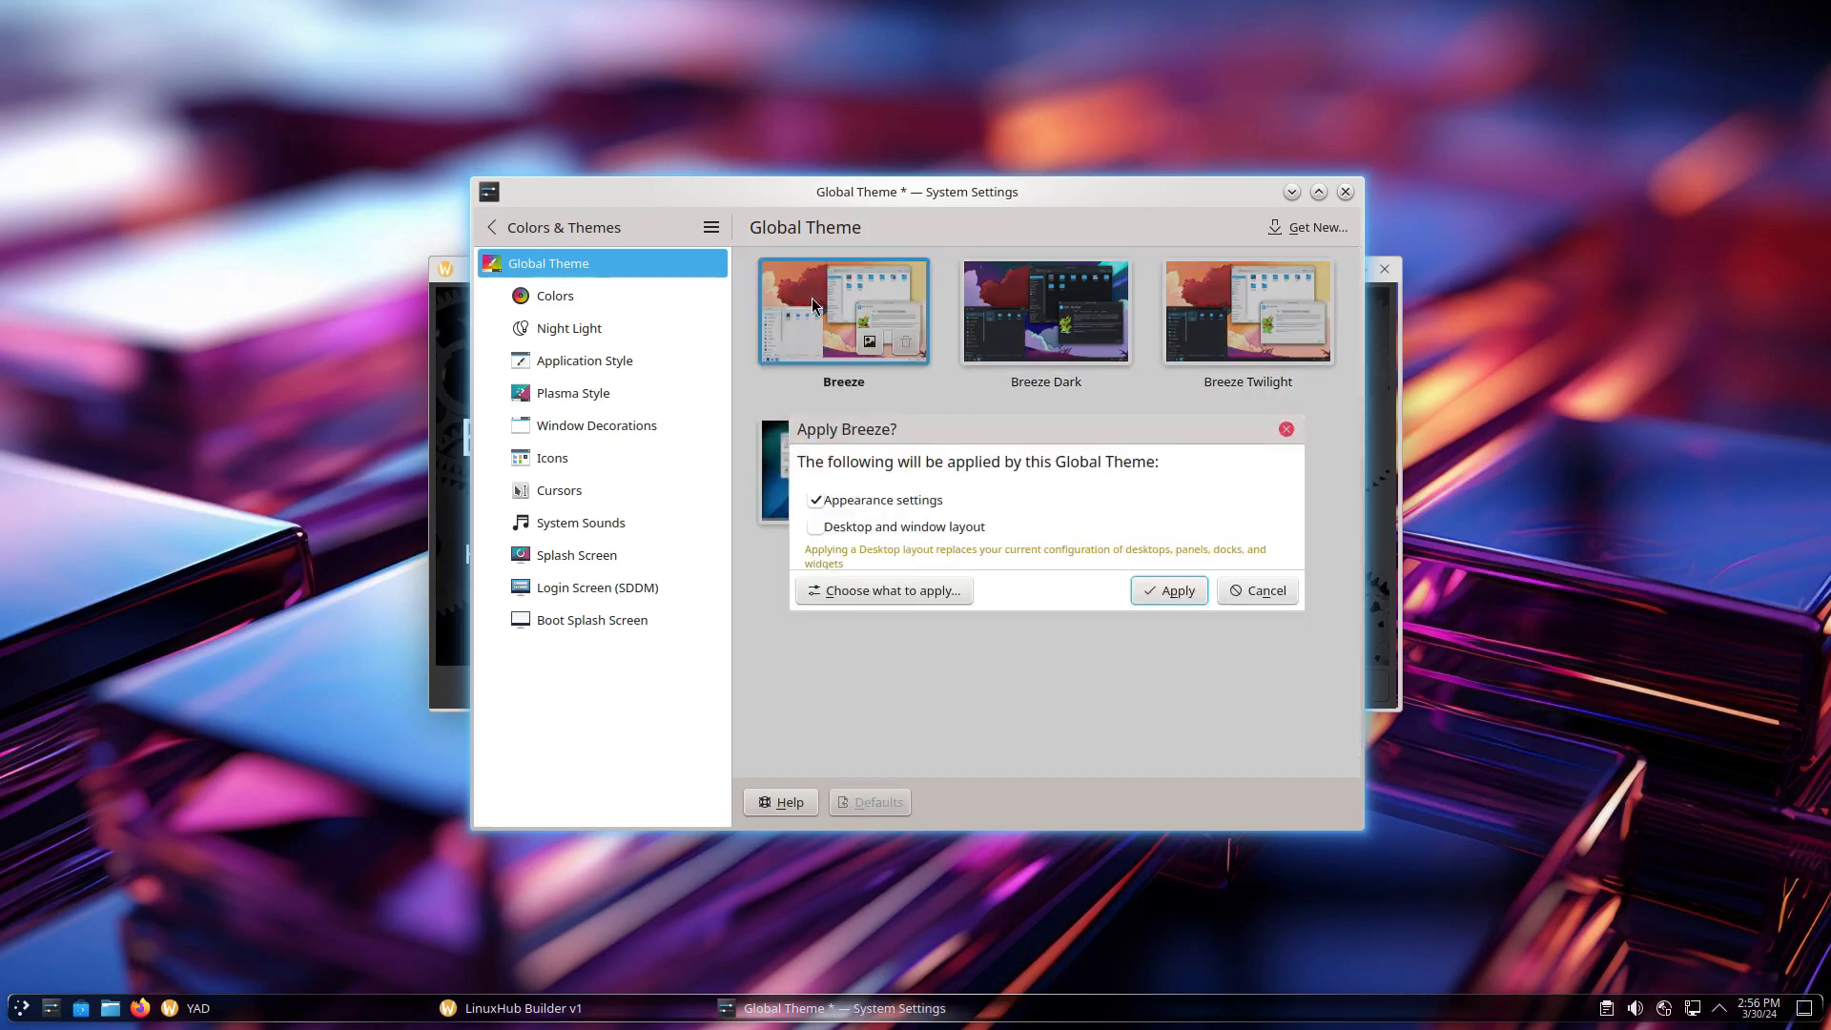
left_click(1176, 592)
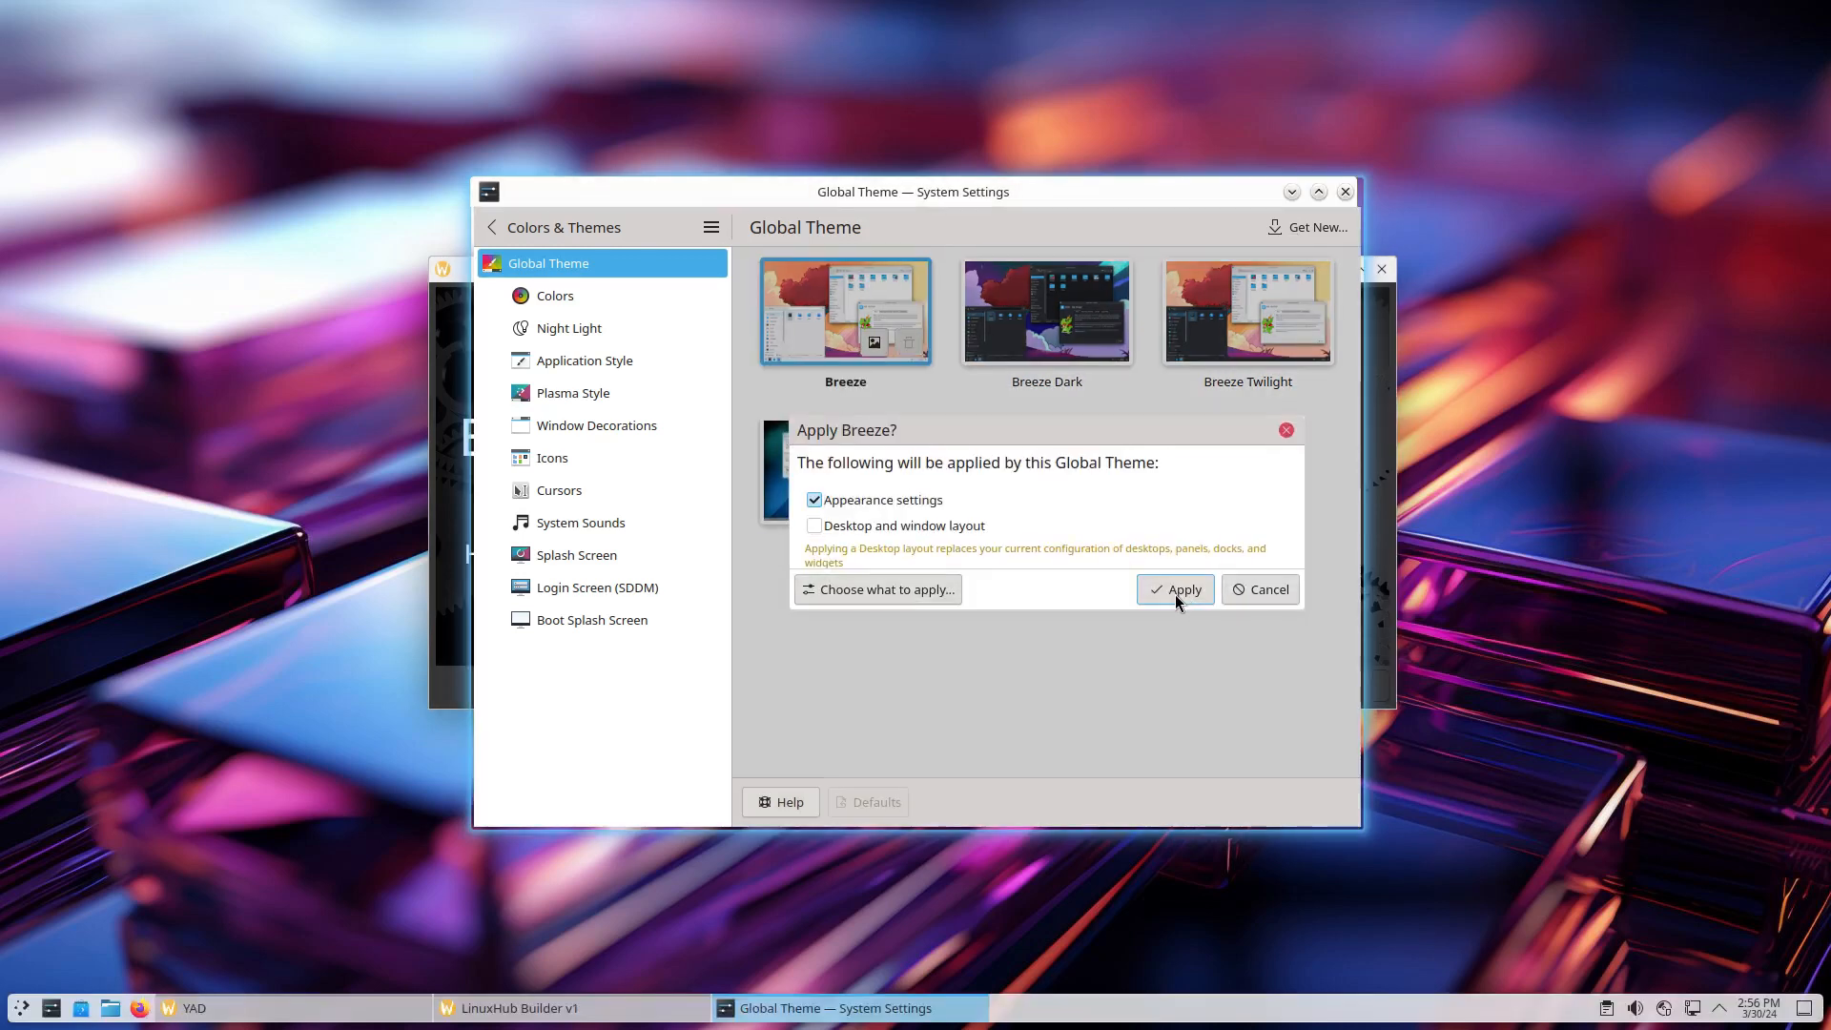
left_click(1012, 300)
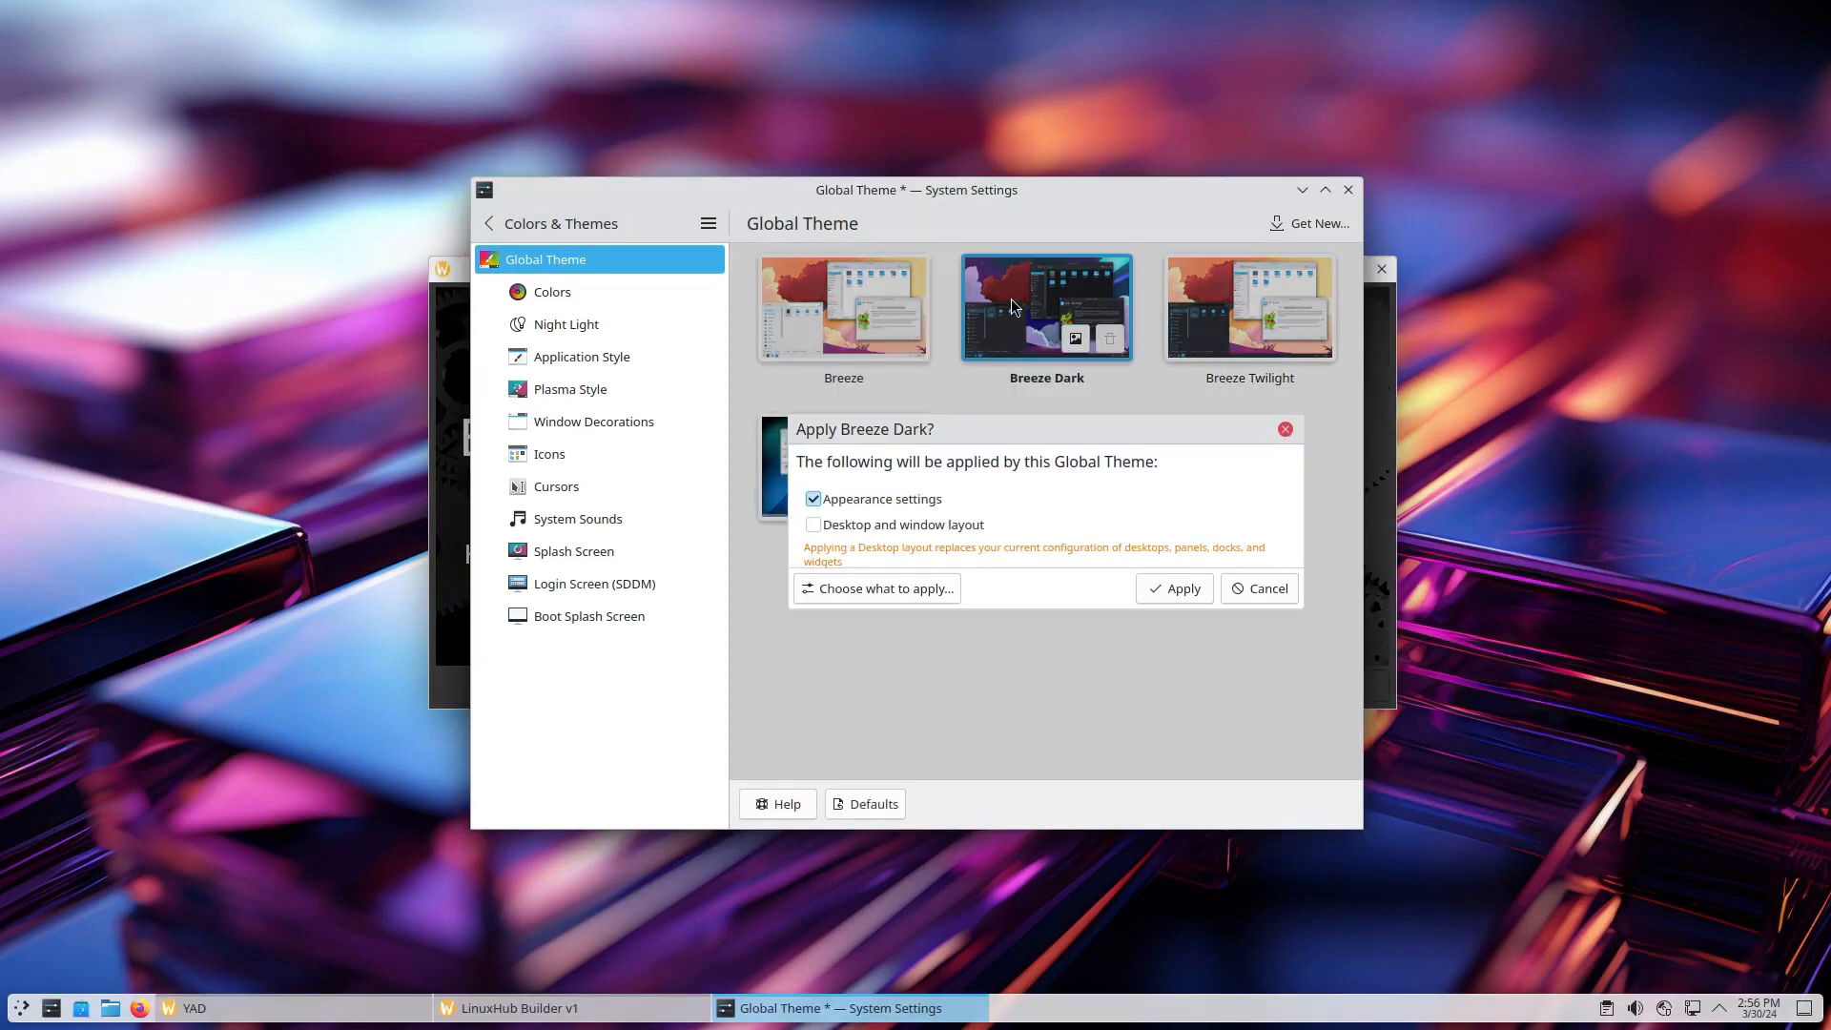
left_click(1162, 589)
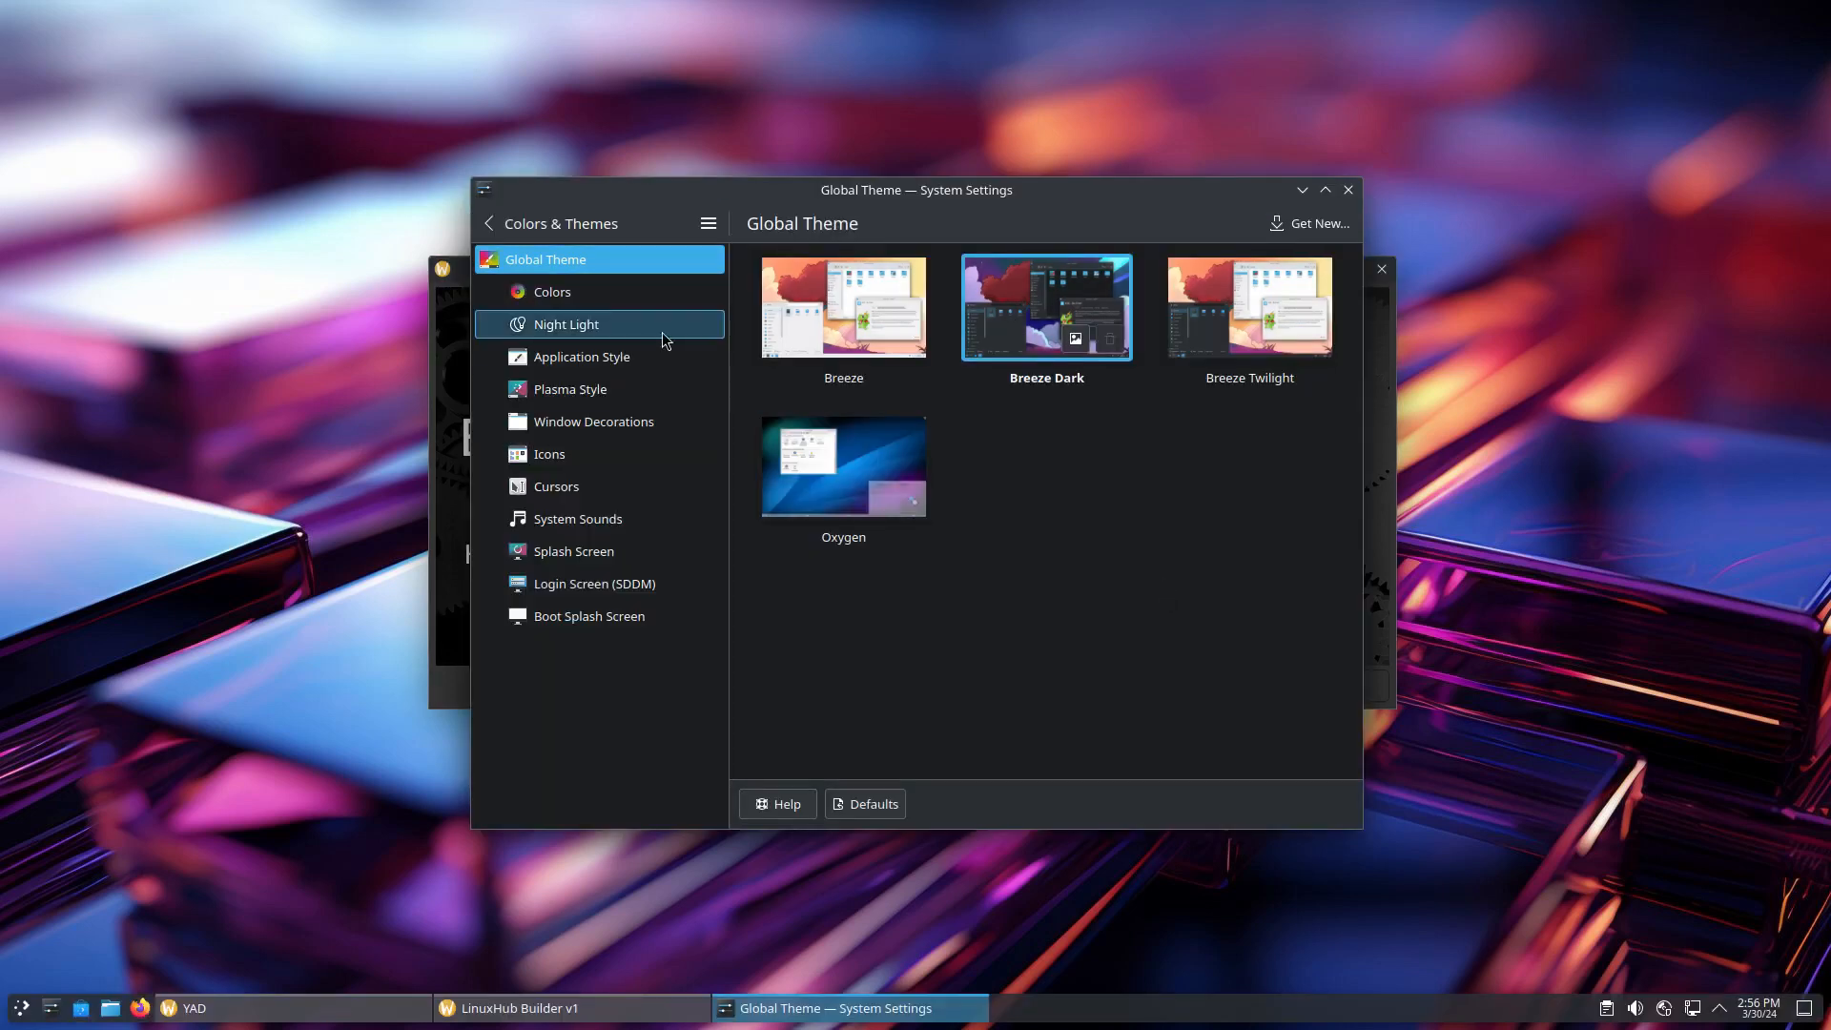
Apply the Krita dark colour scheme
left_click(555, 297)
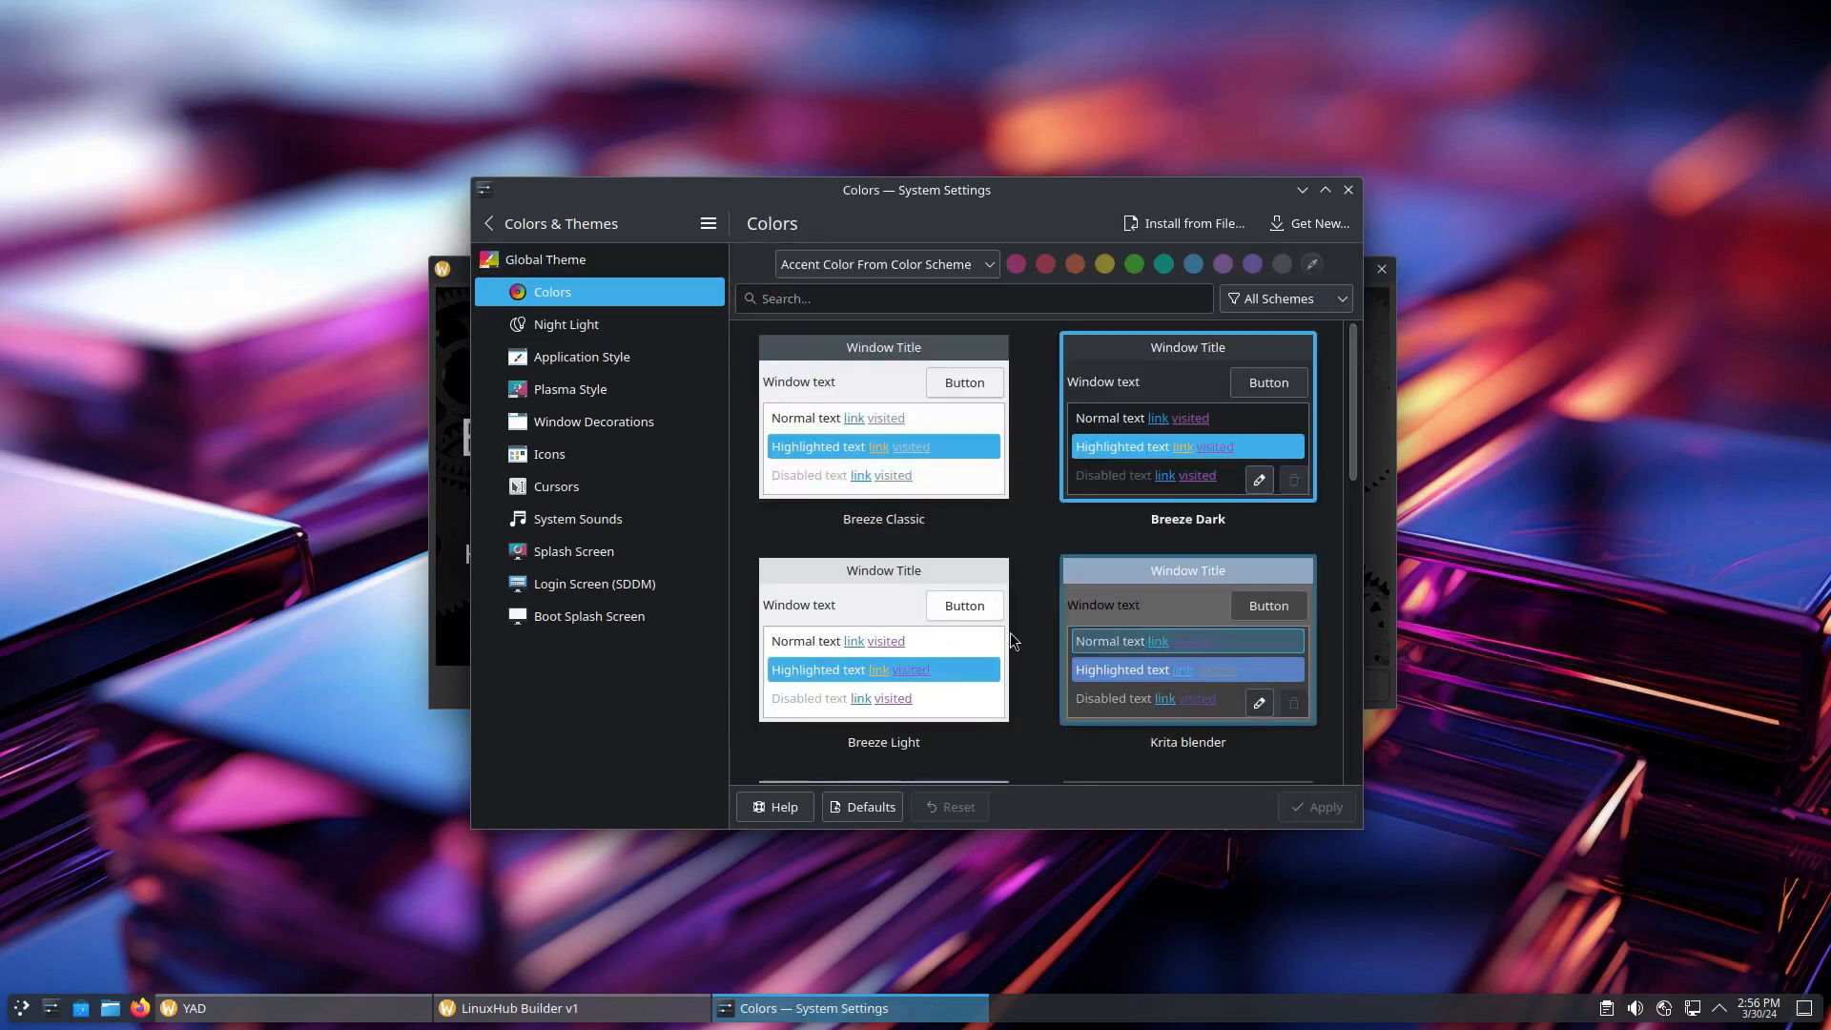
scroll(1231, 587, "down", 3)
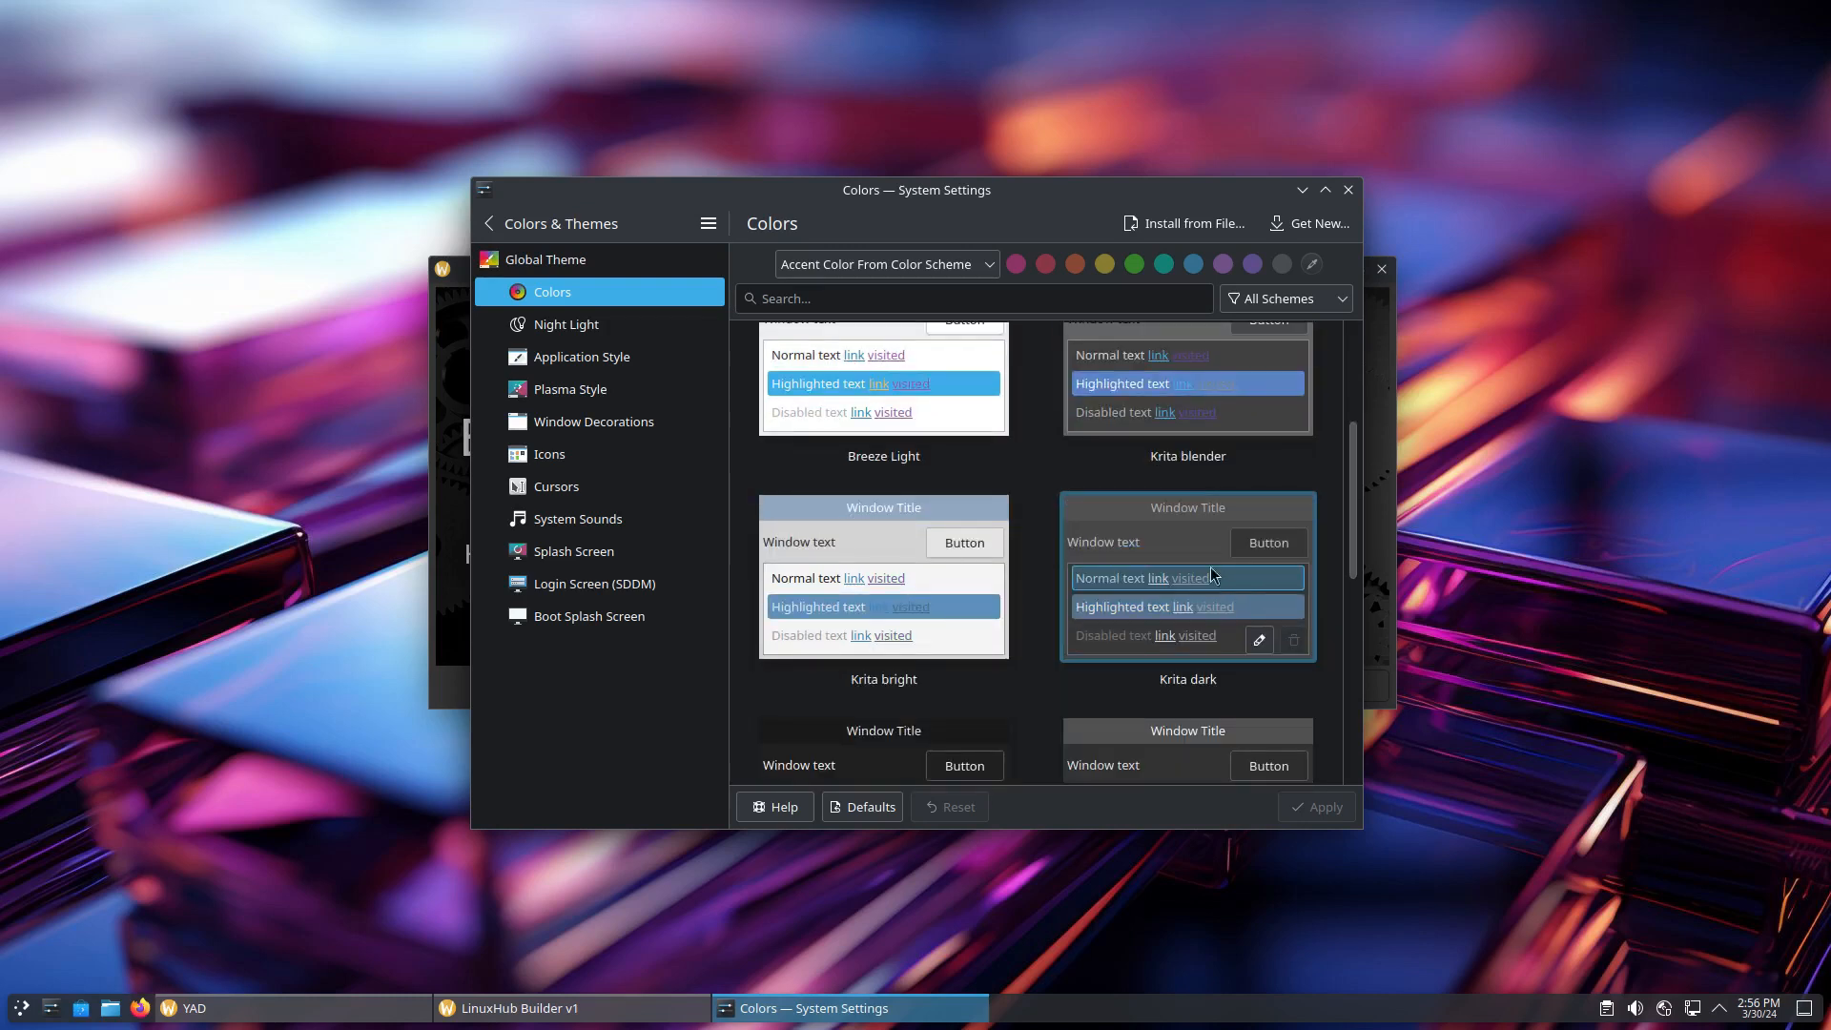
left_click(1150, 560)
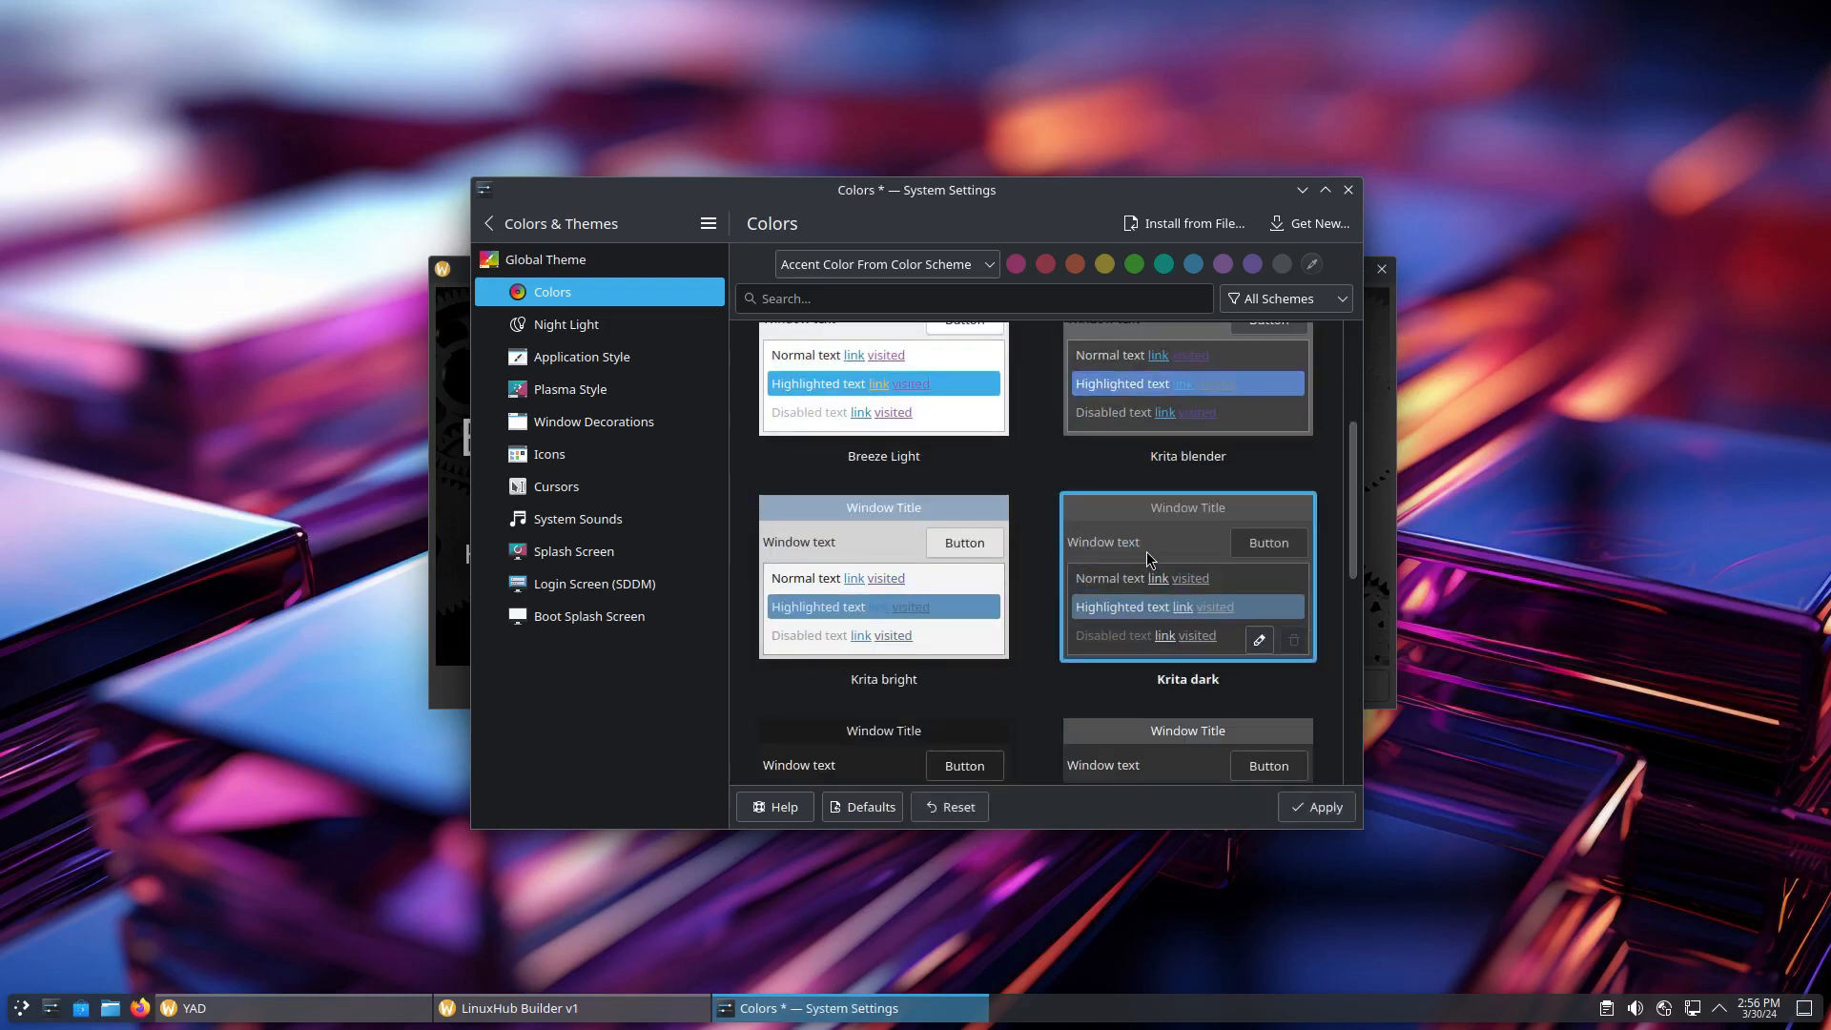
left_click(1313, 812)
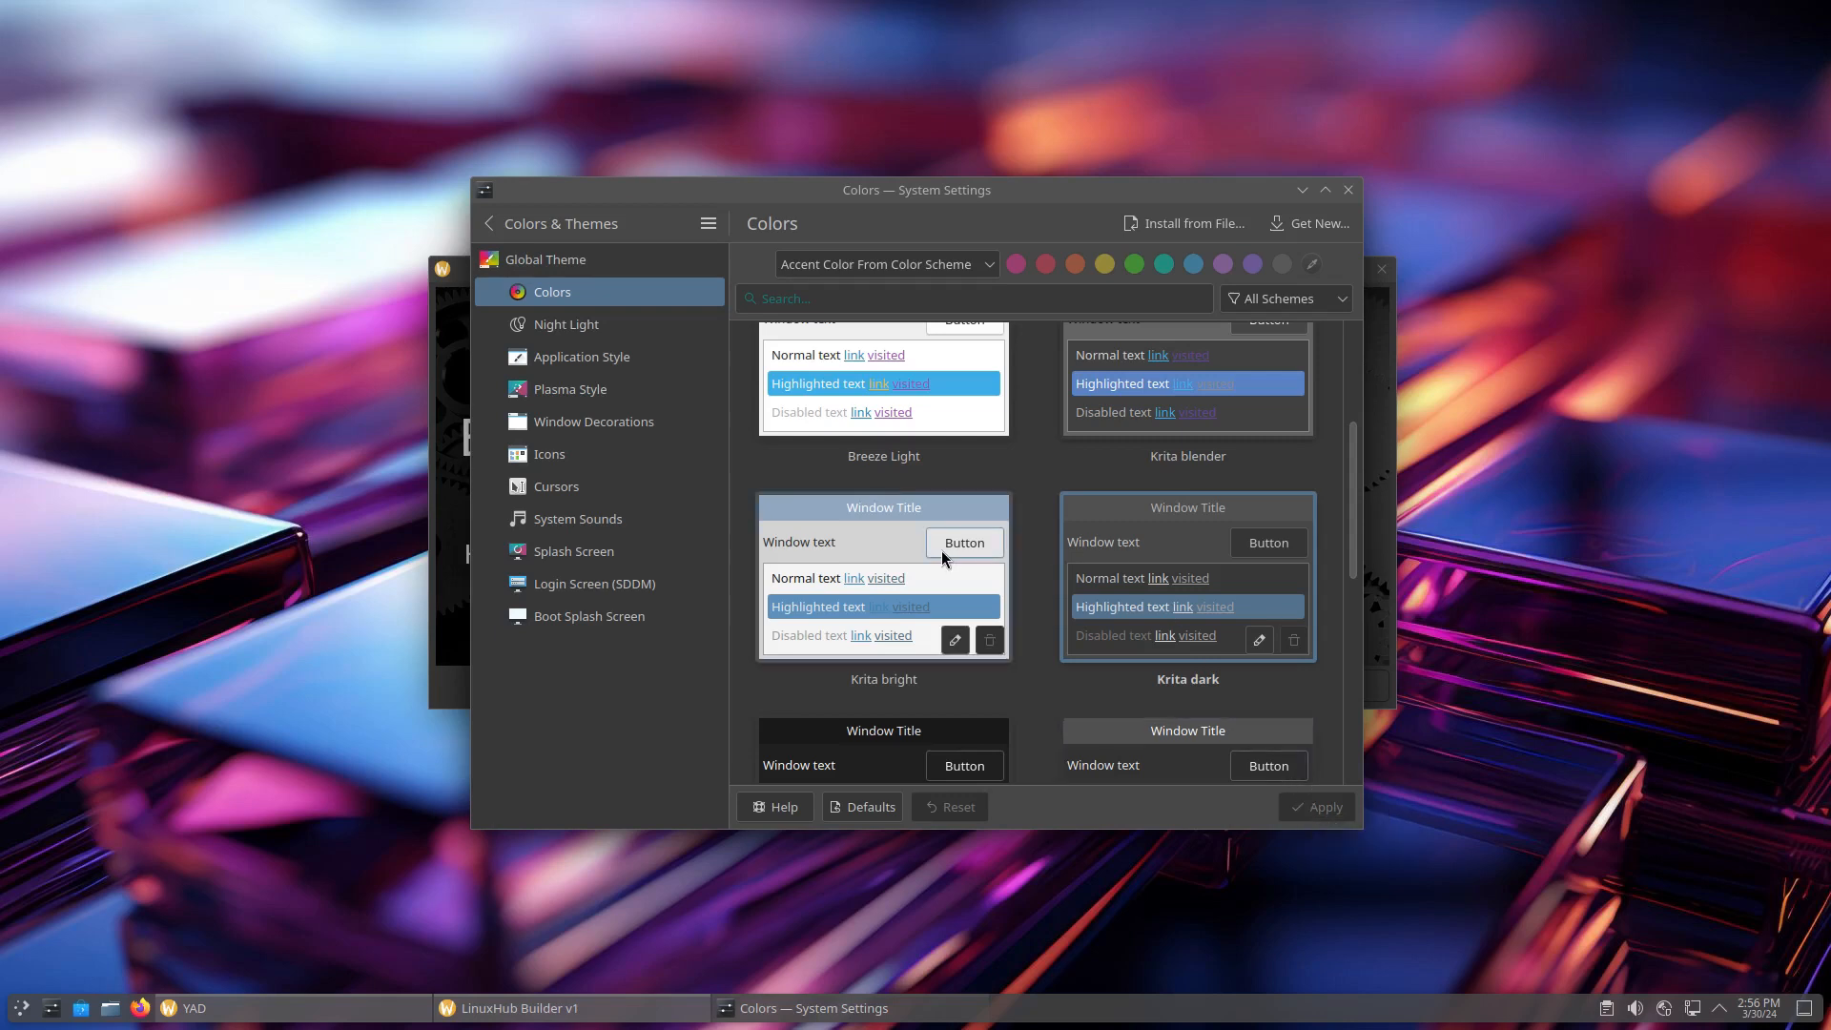
Go to the Night Light settings page
scroll(937, 570, "down", 2)
scroll(938, 570, "down", 4)
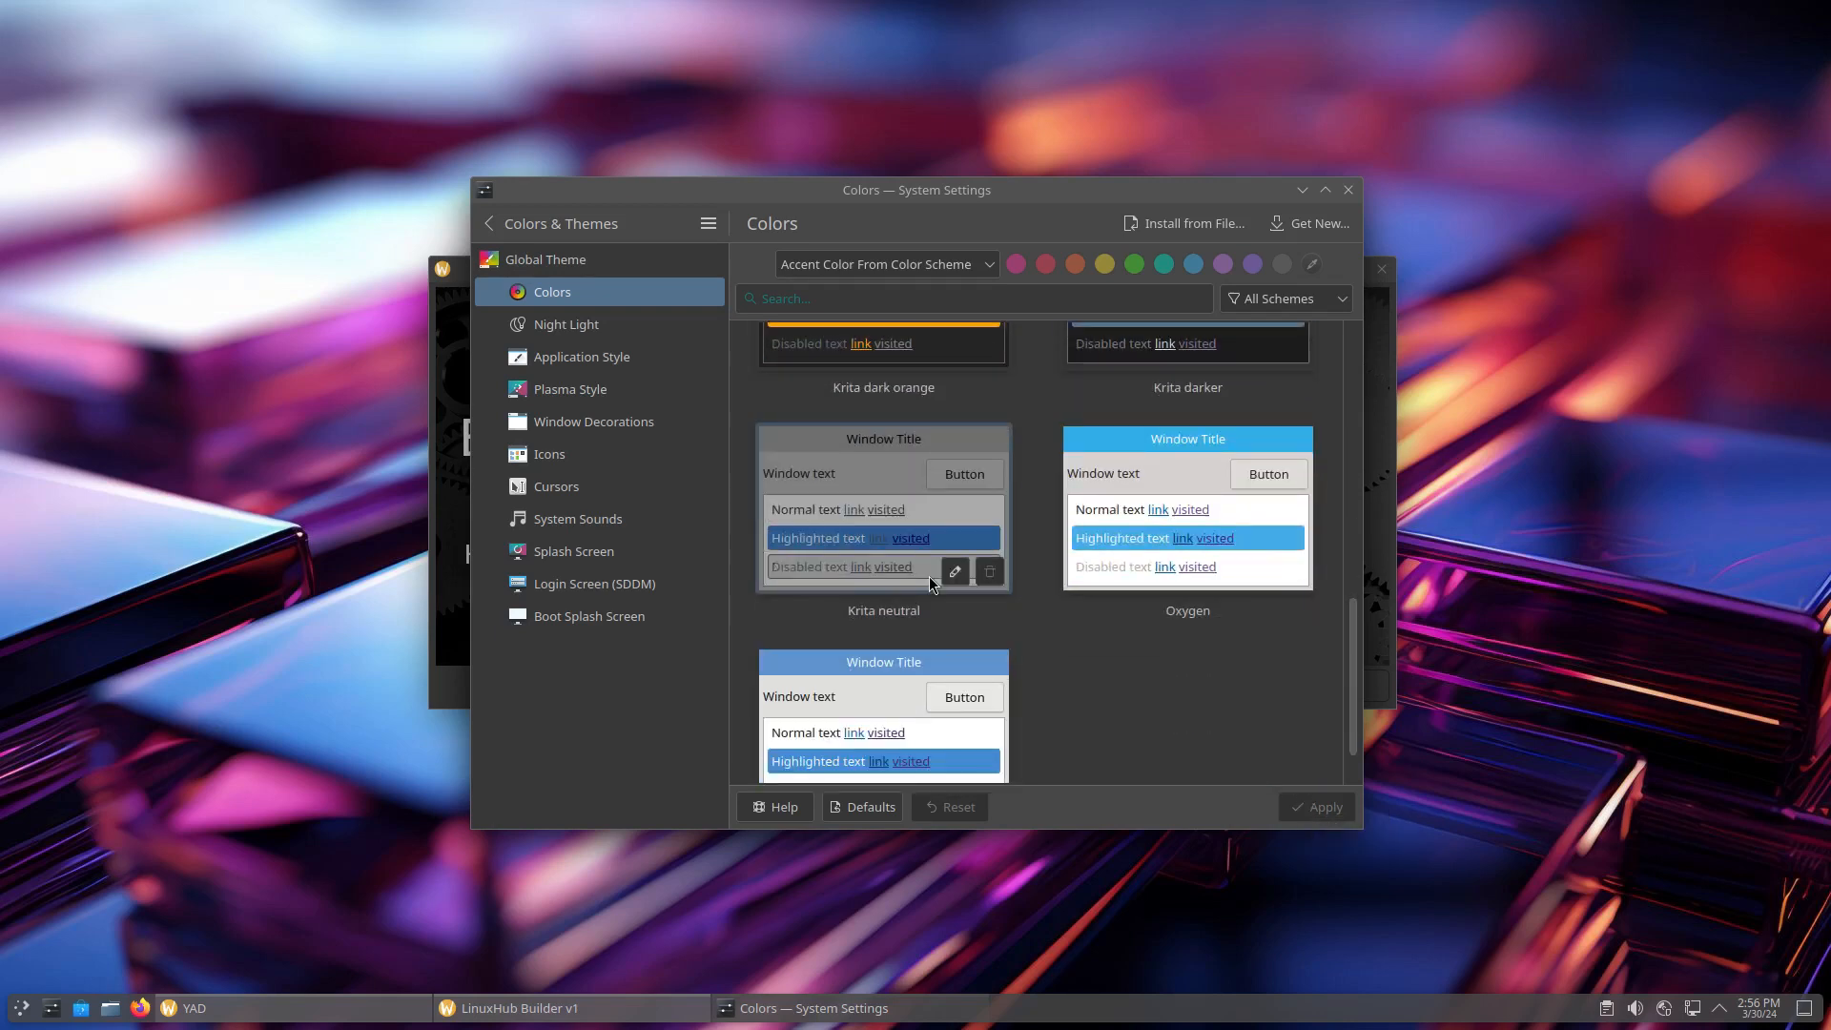
left_click(556, 327)
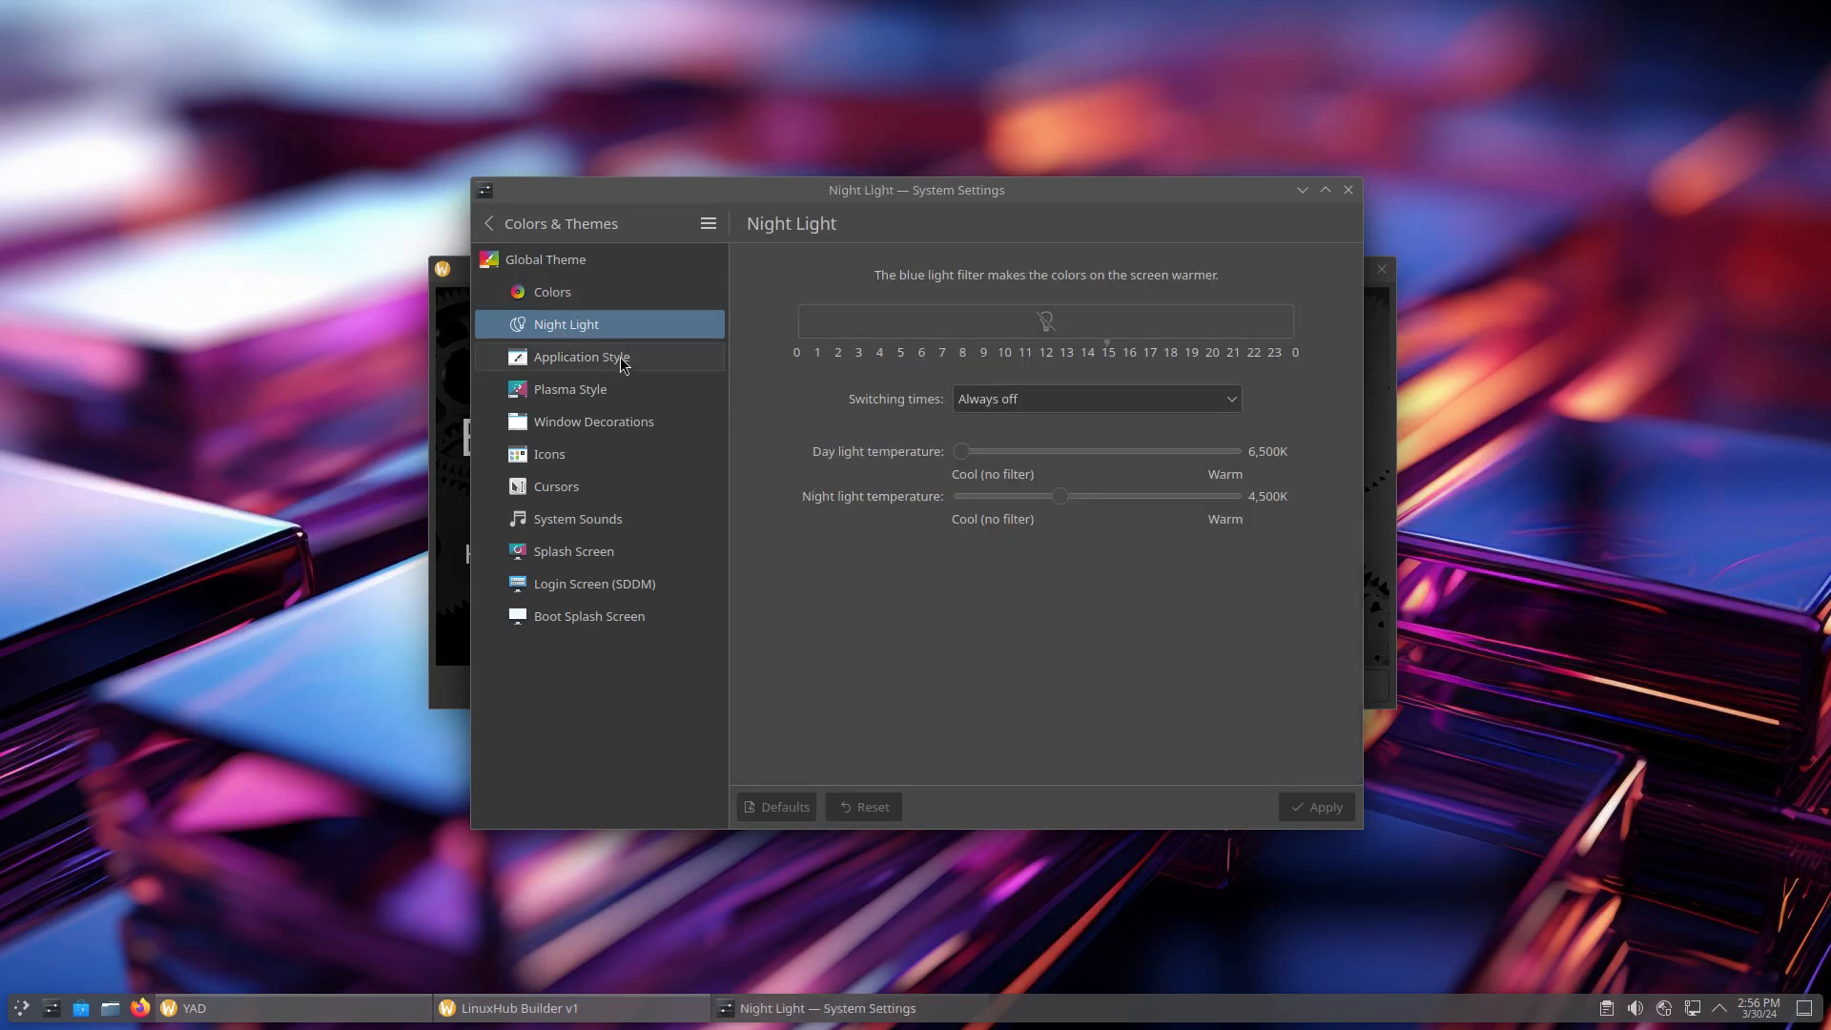
Apply the Fusion application style
left_click(581, 358)
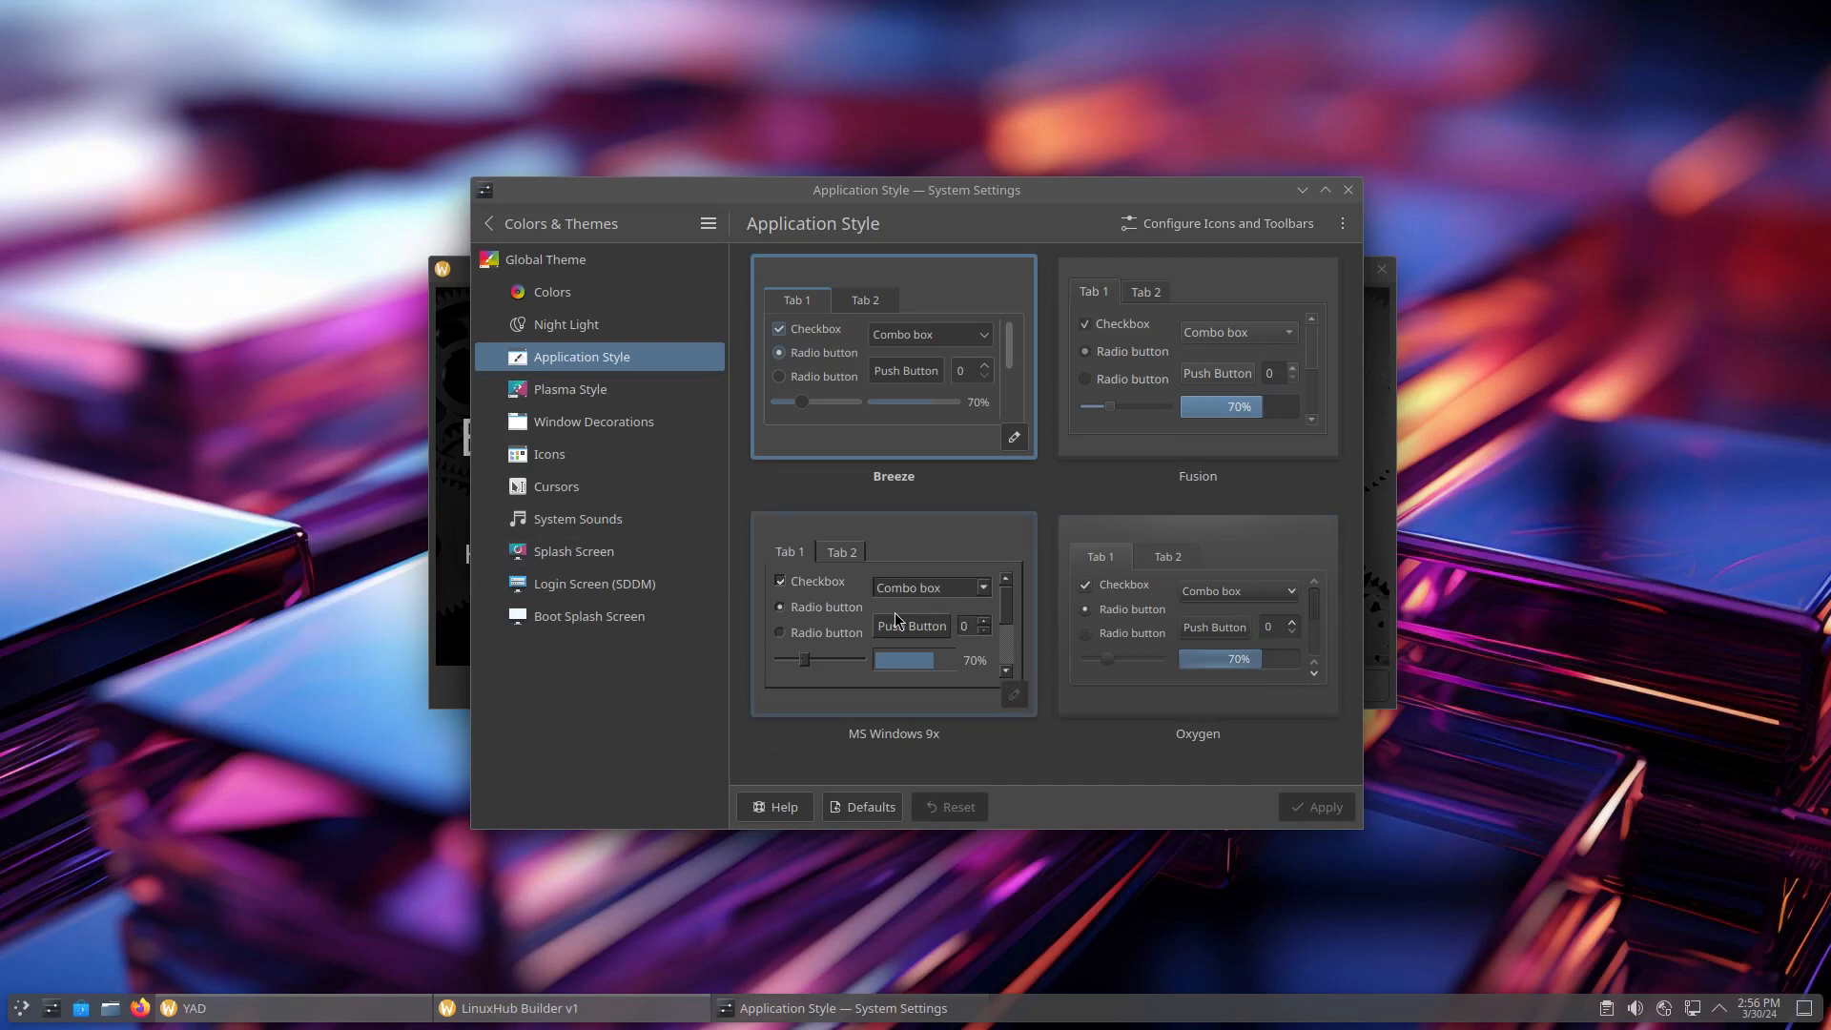
left_click(1209, 351)
left_click(1299, 804)
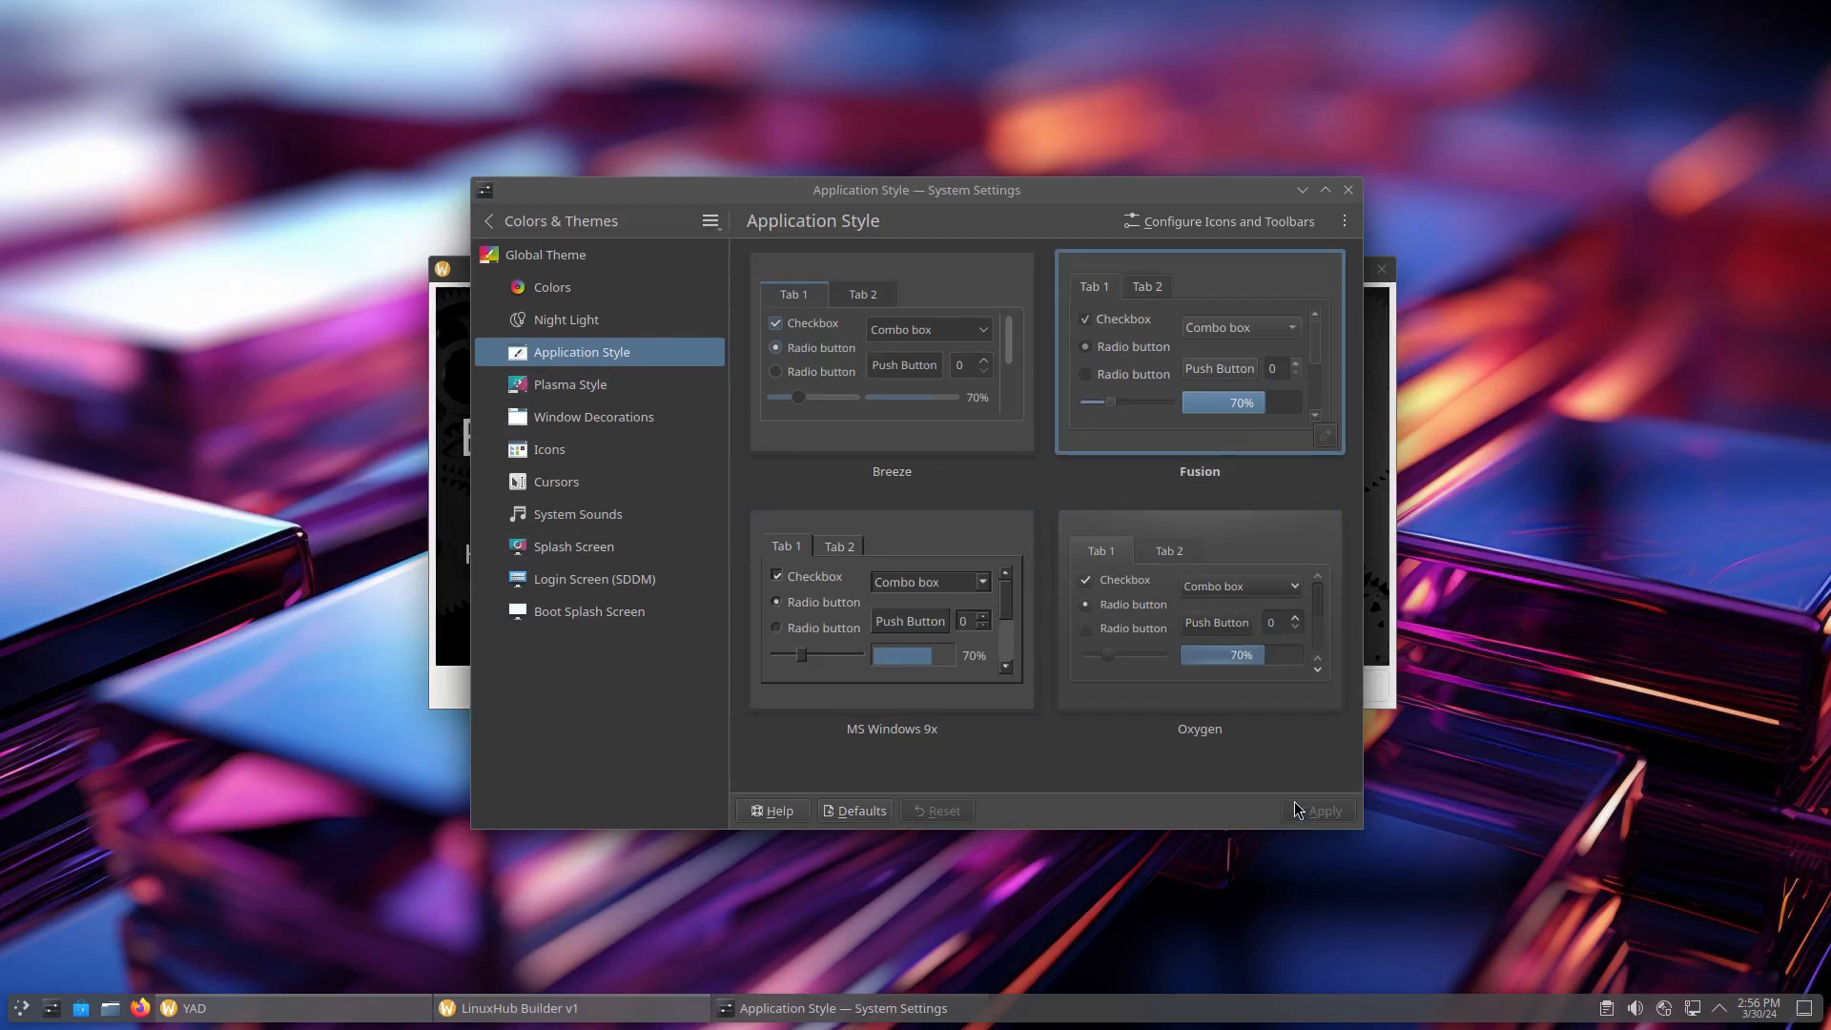
Apply the Oxygen Plasma style
left_click(564, 390)
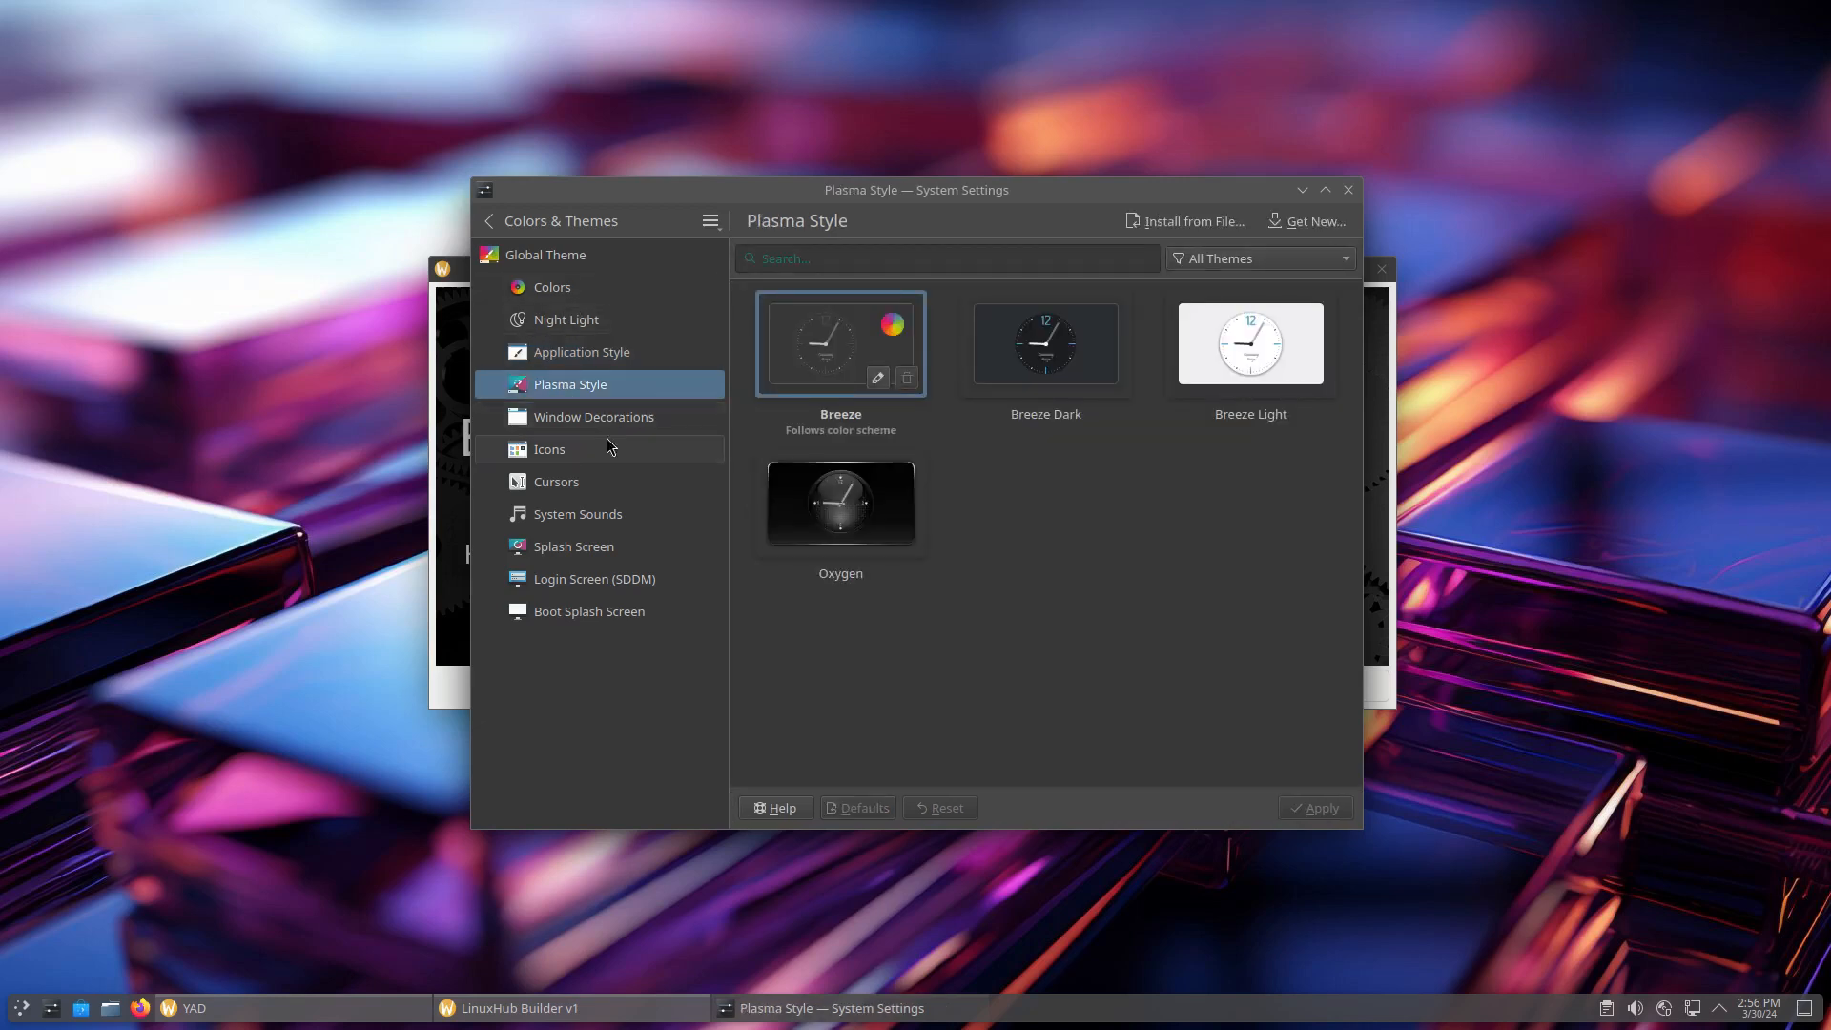
left_click(819, 510)
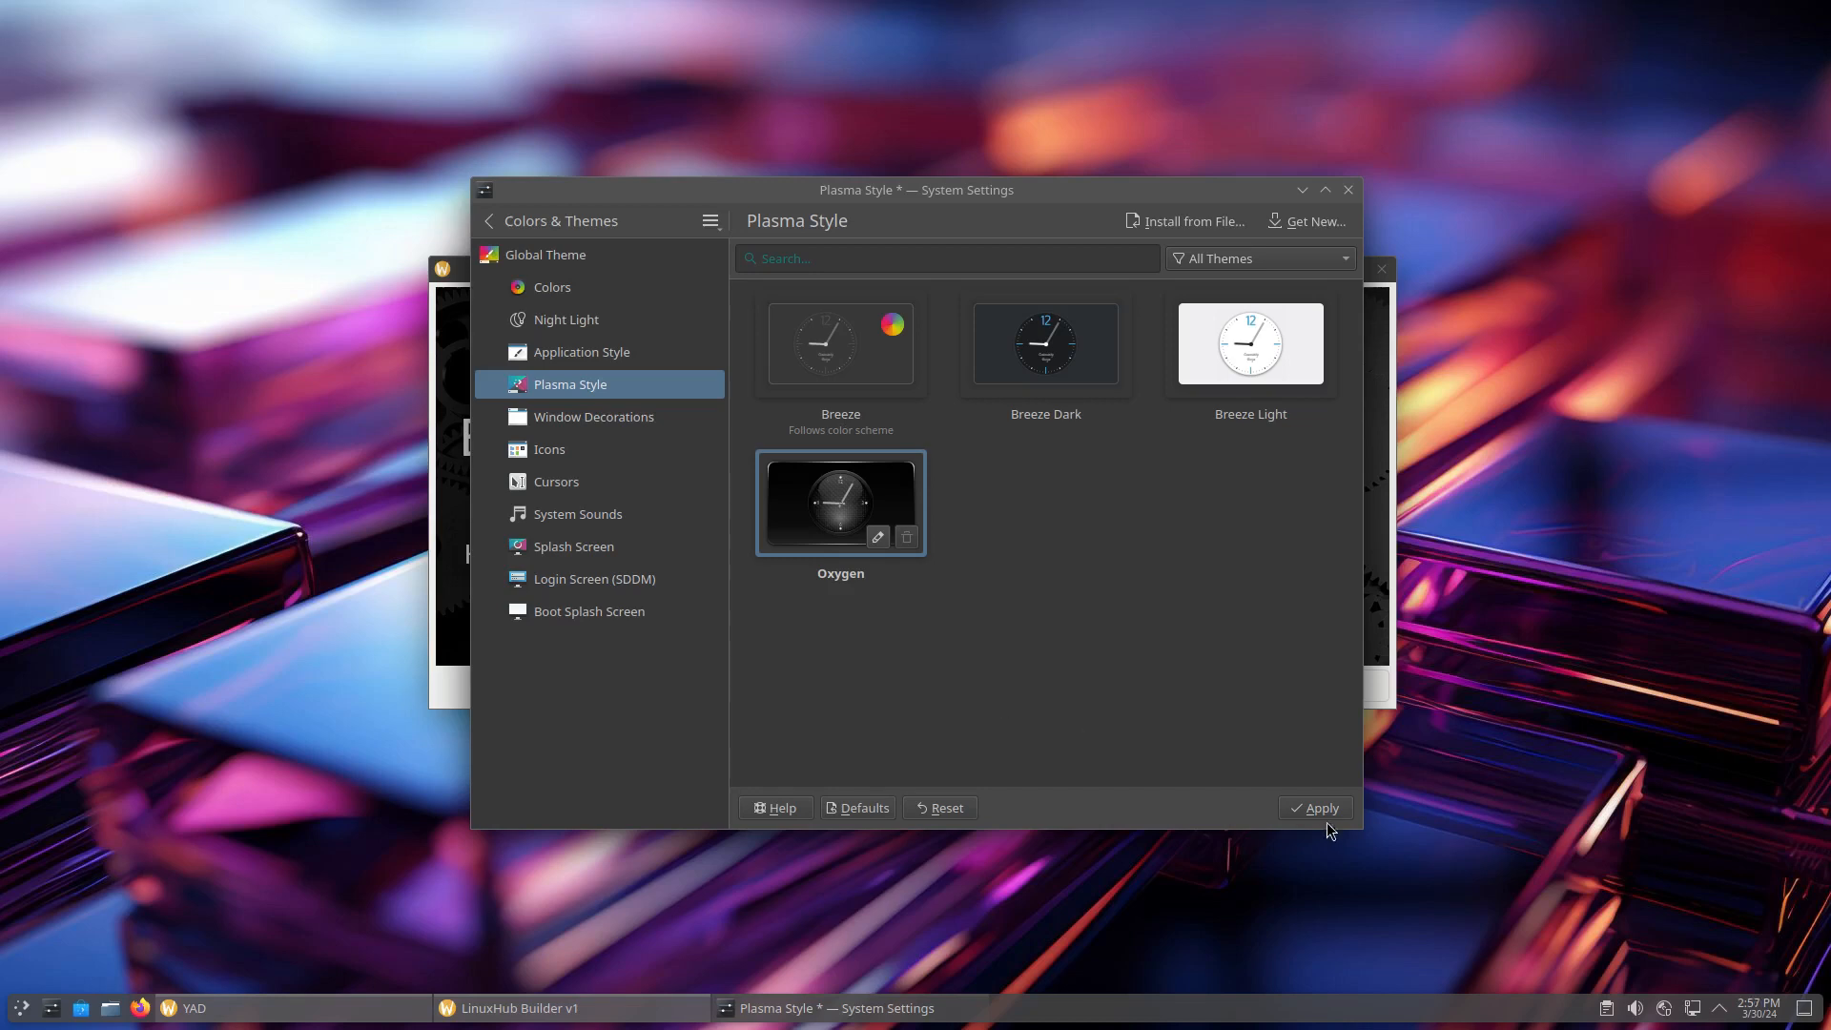
left_click(1306, 810)
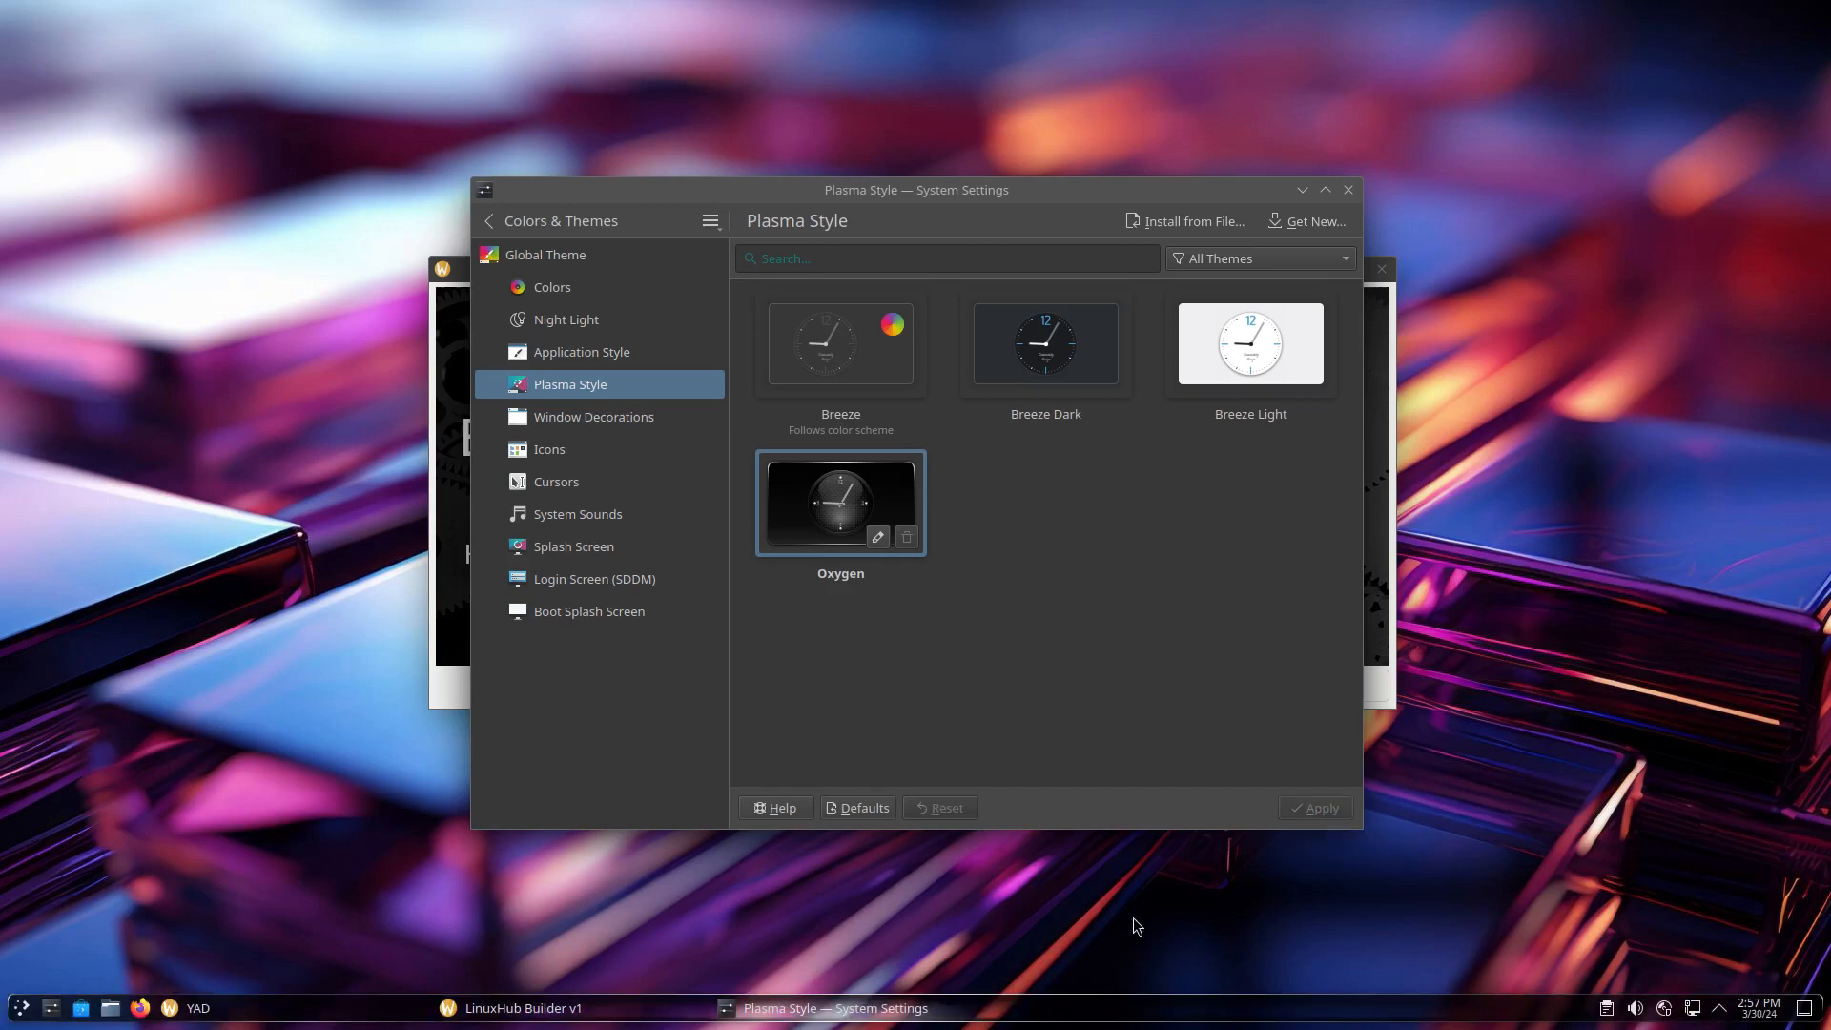
Apply the Oxygen window decoration, then replace it with Plastik
left_click(567, 419)
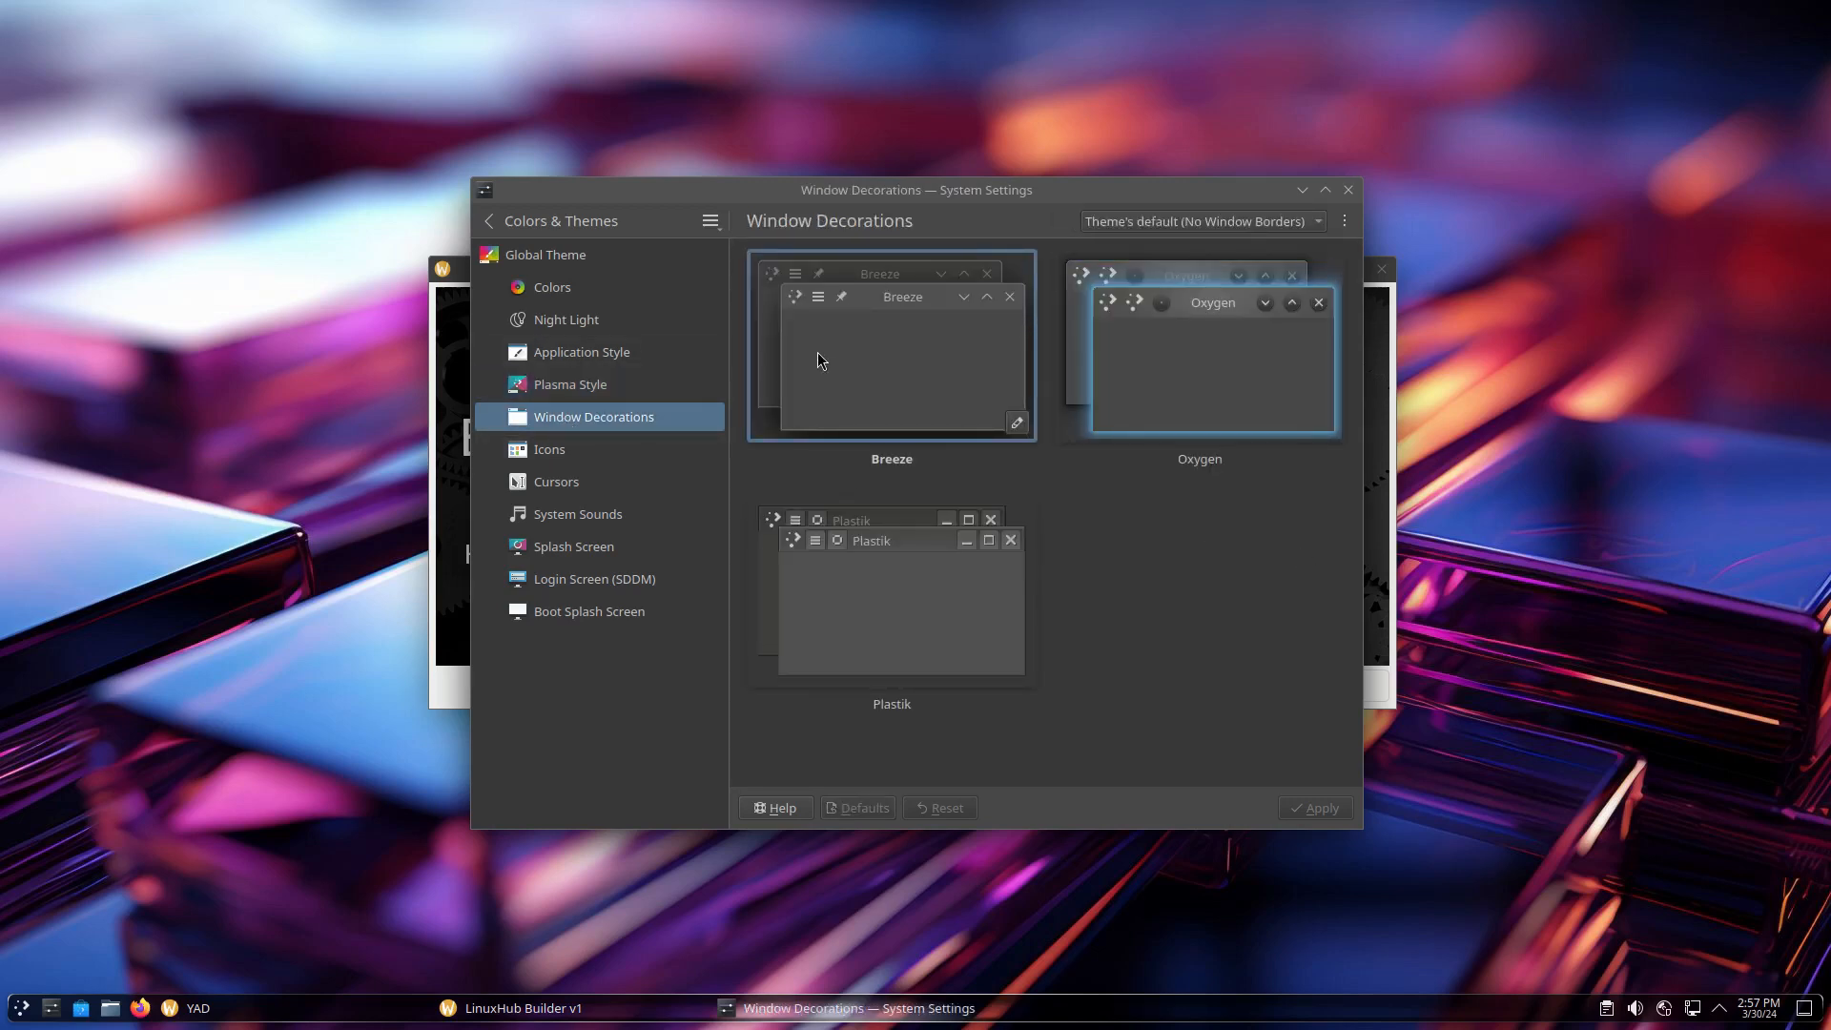
left_click(1228, 372)
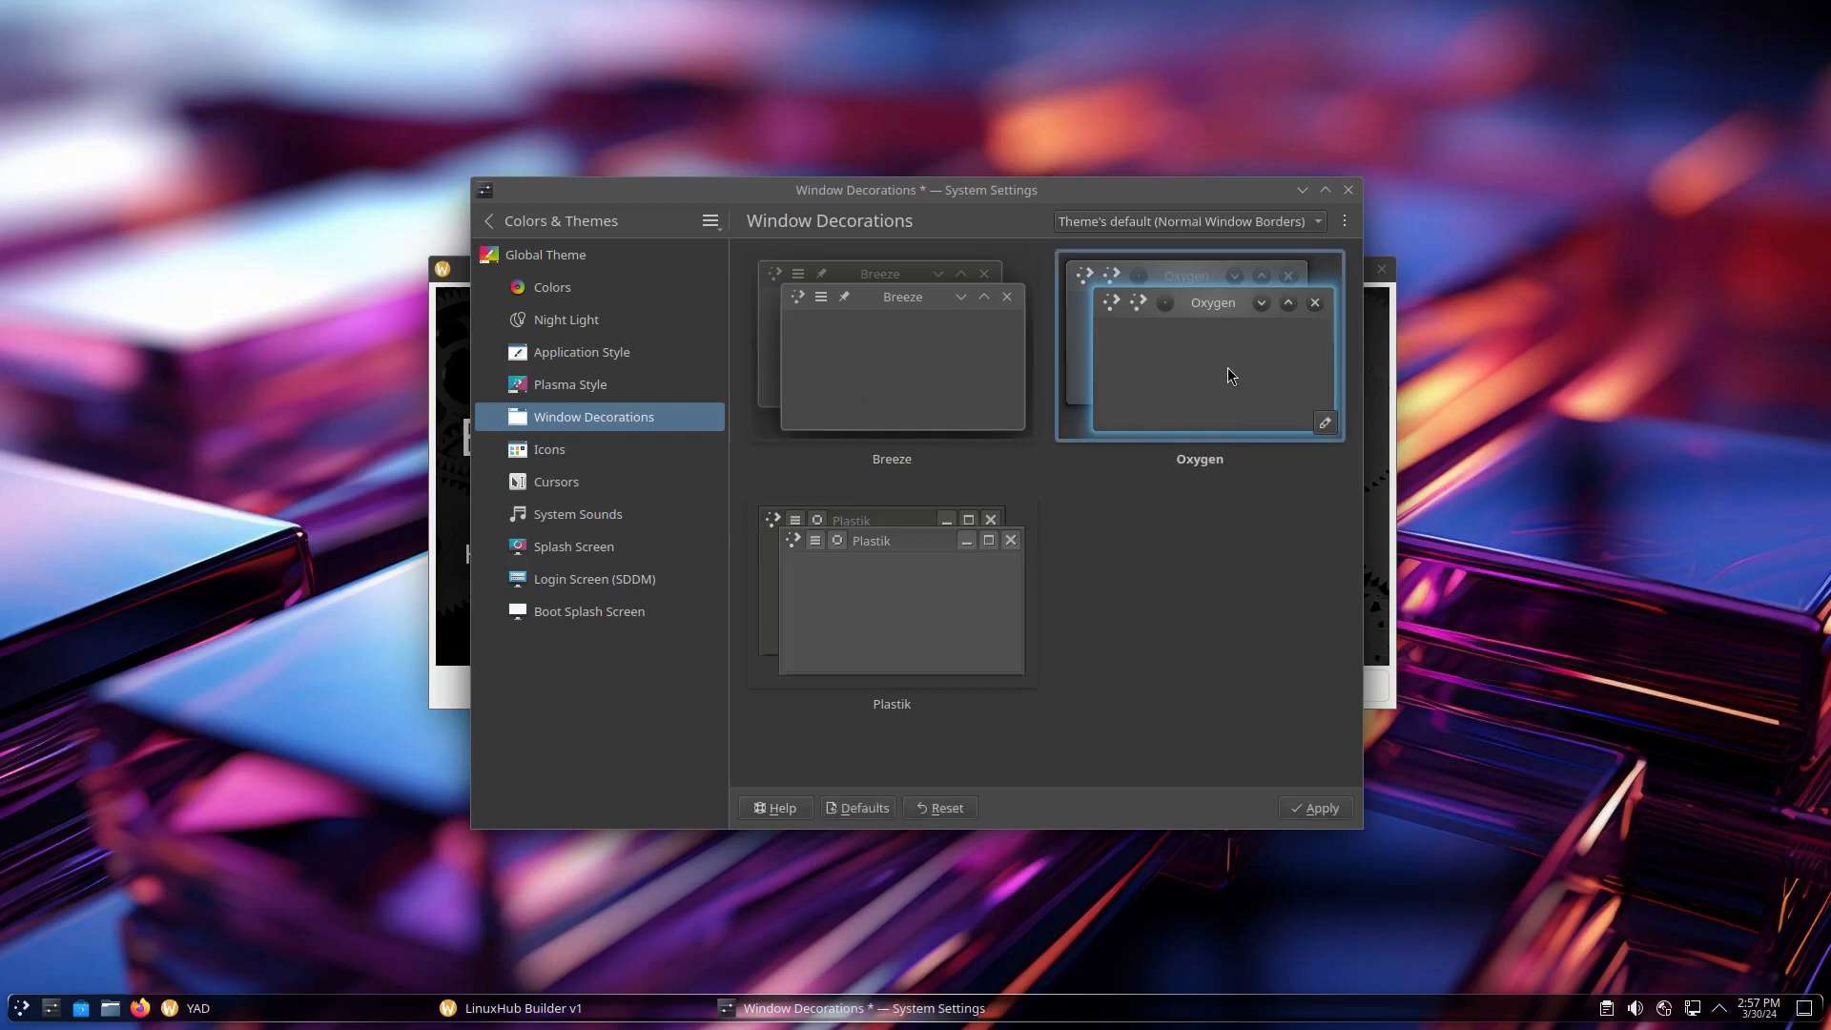
left_click(1328, 802)
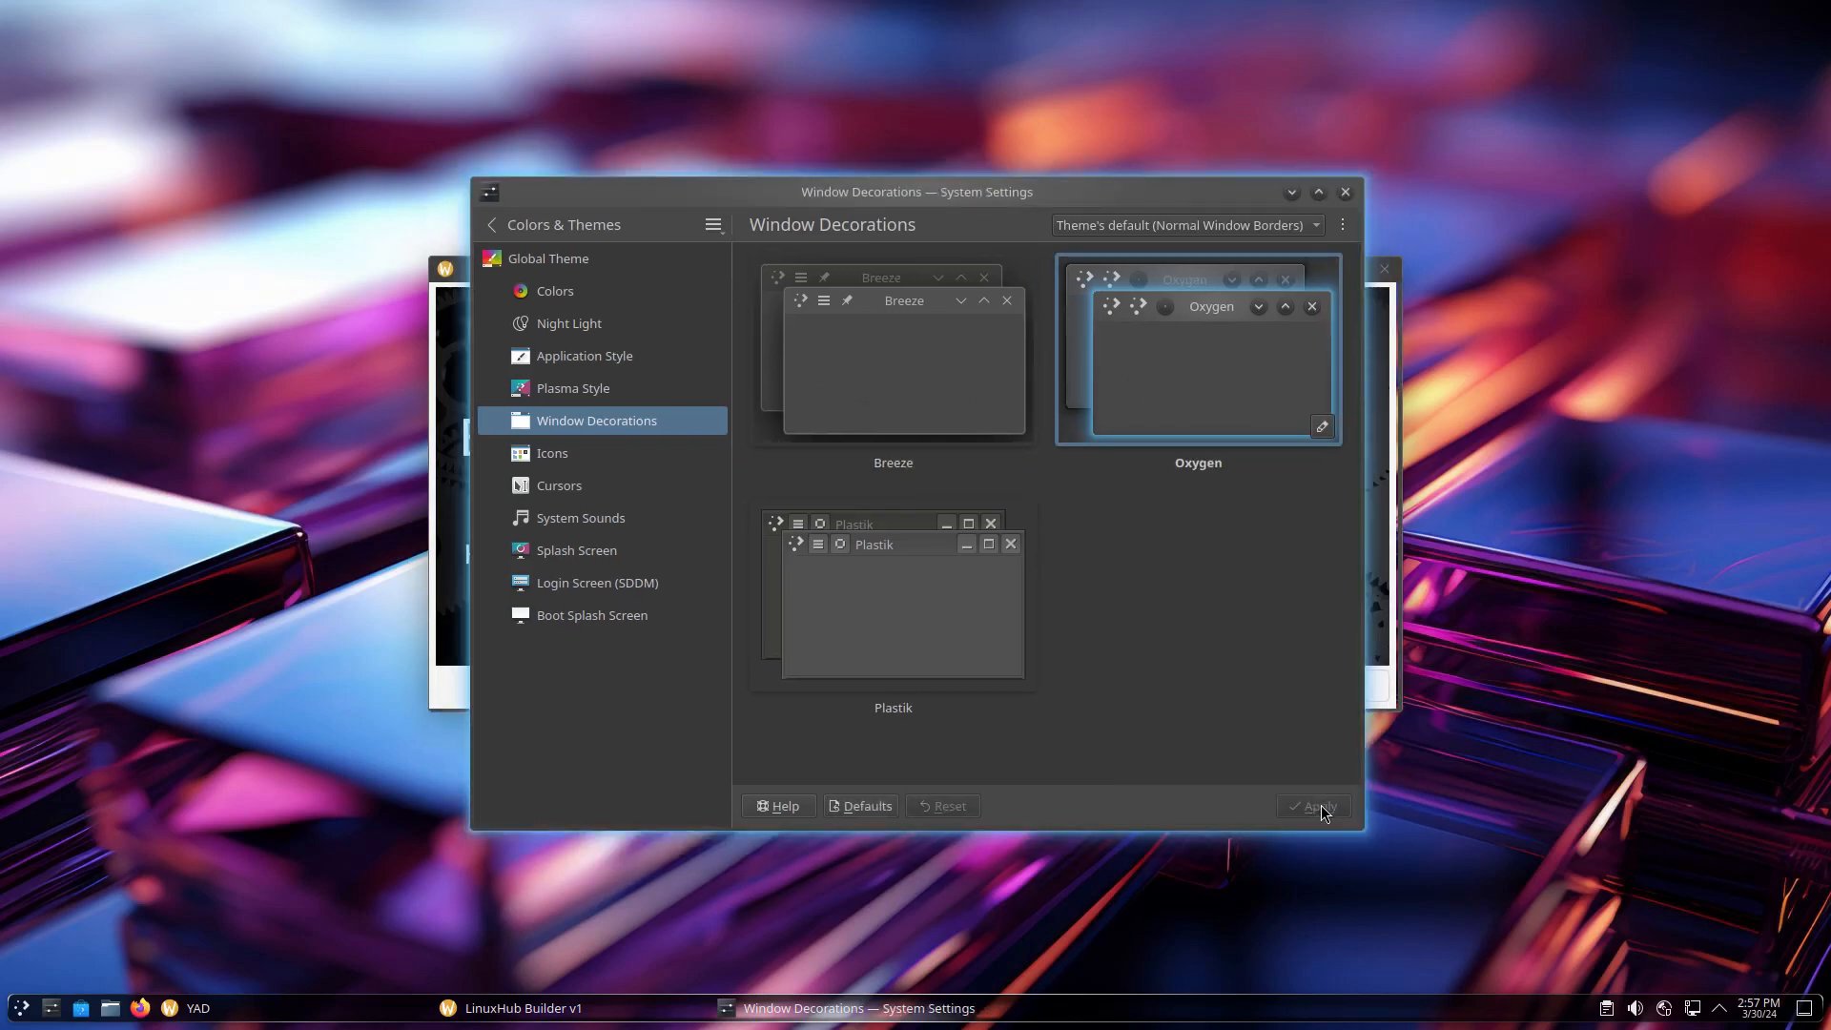
left_click(893, 571)
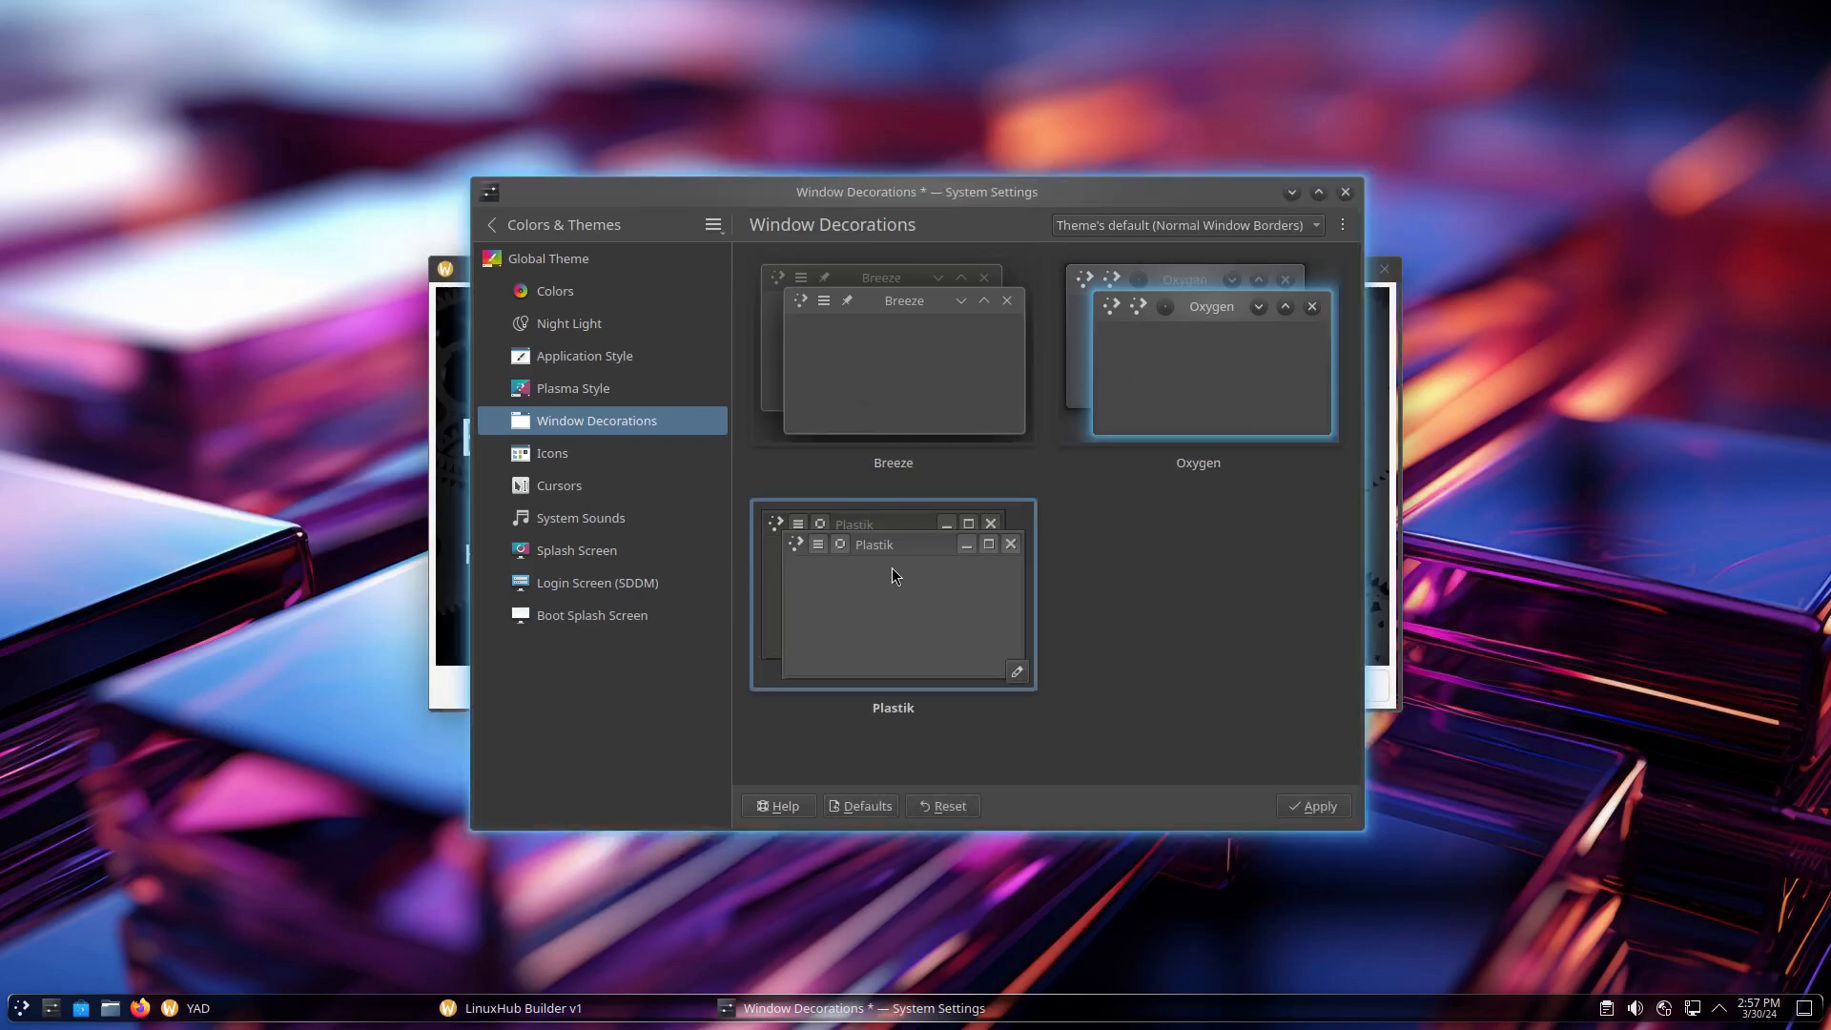
left_click(1320, 807)
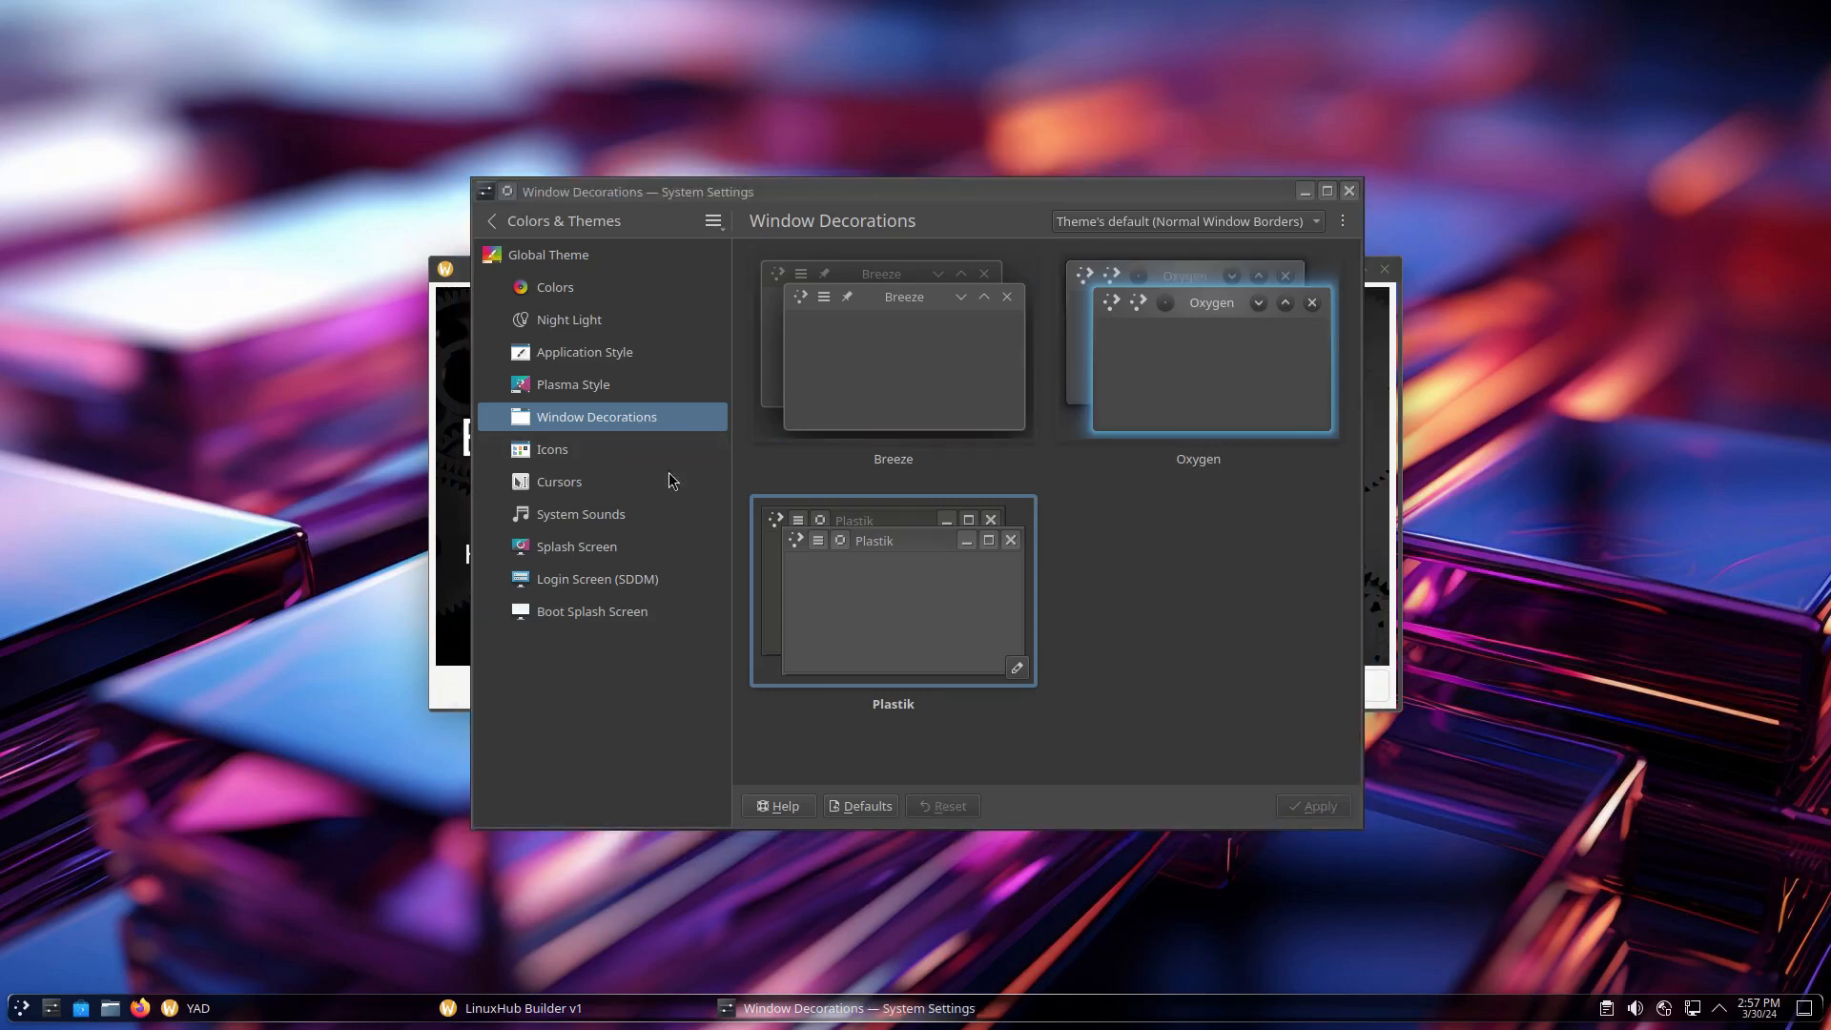
Apply the Oxygen Blue cursor theme
left_click(547, 457)
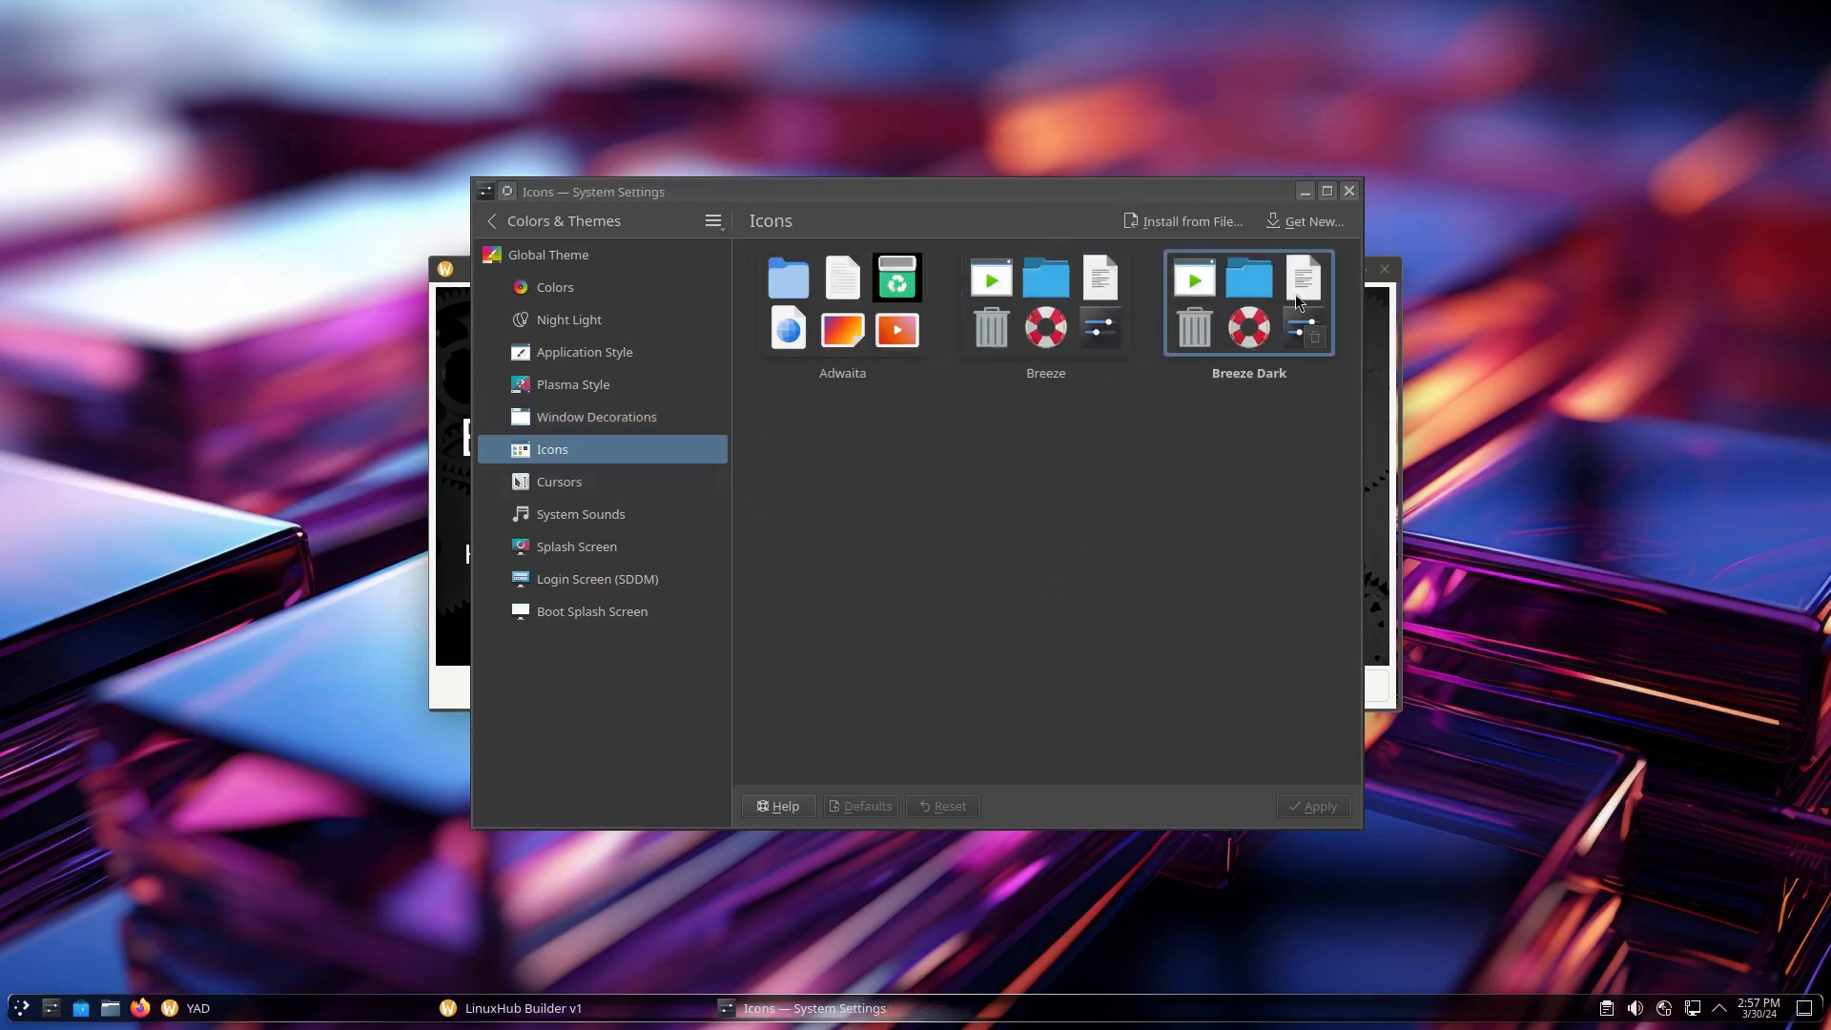
left_click(557, 484)
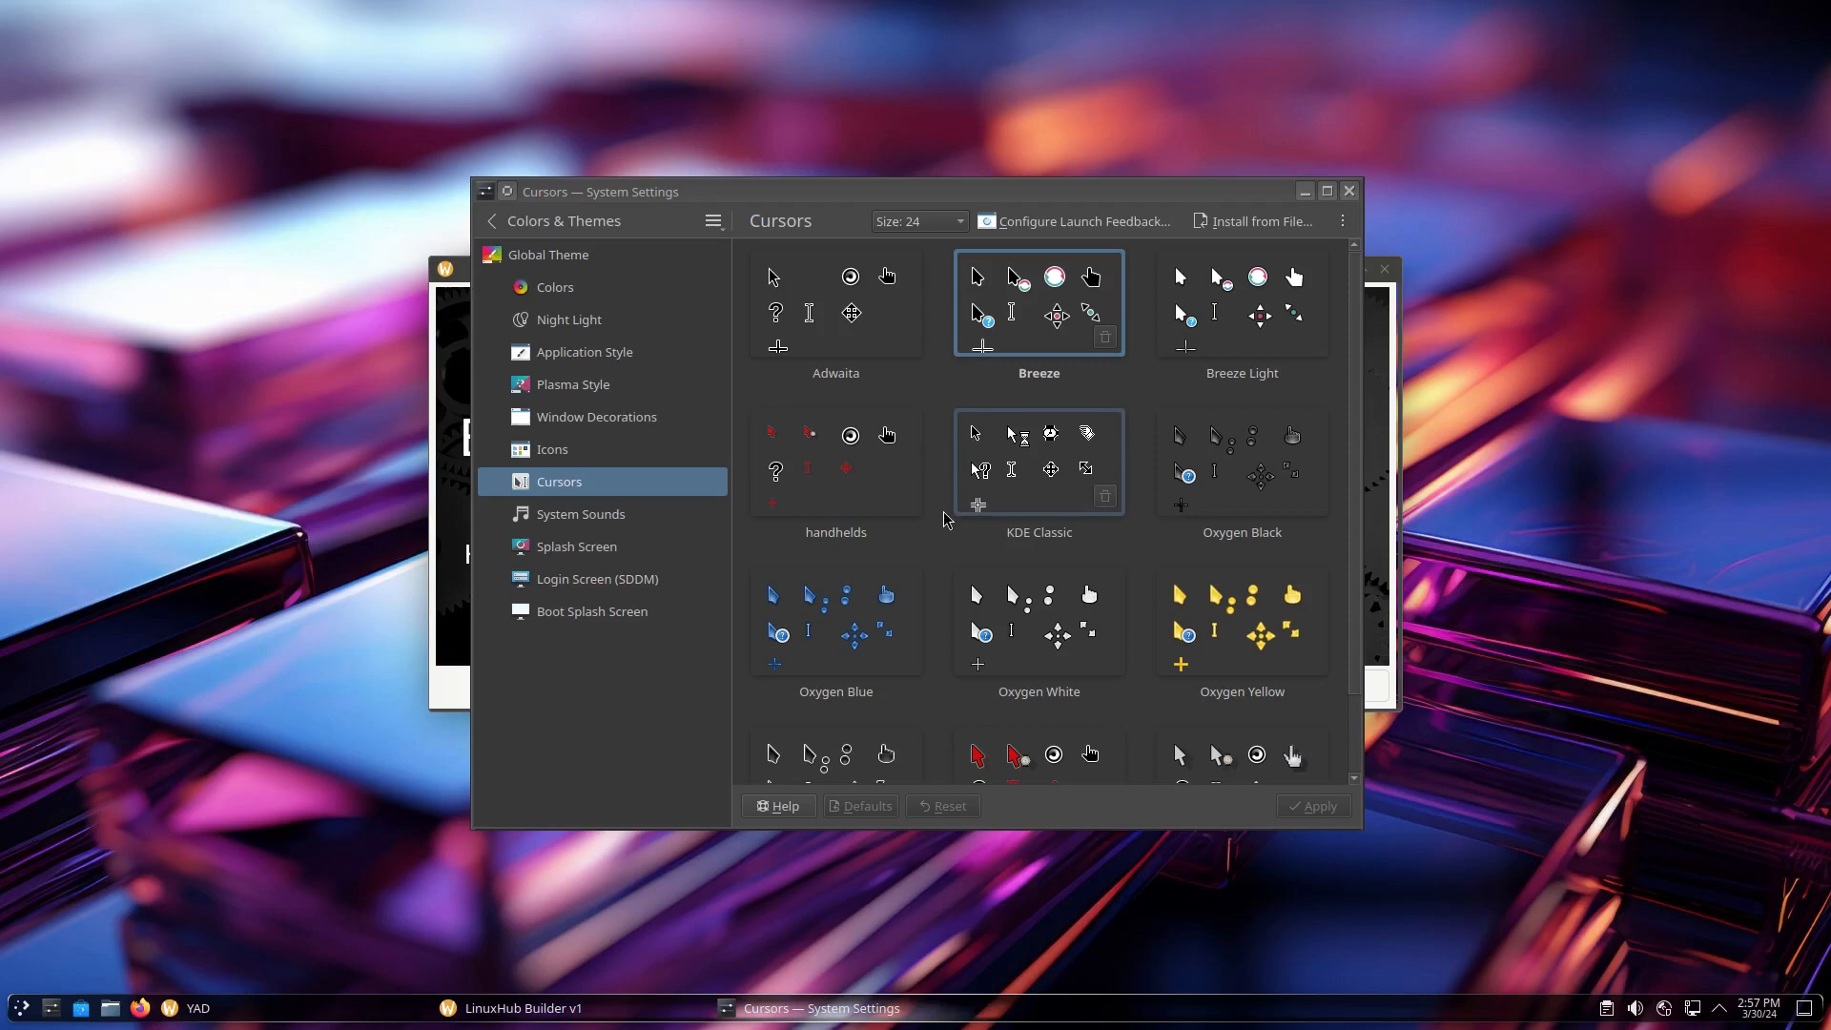
scroll(1011, 534, "down", 1)
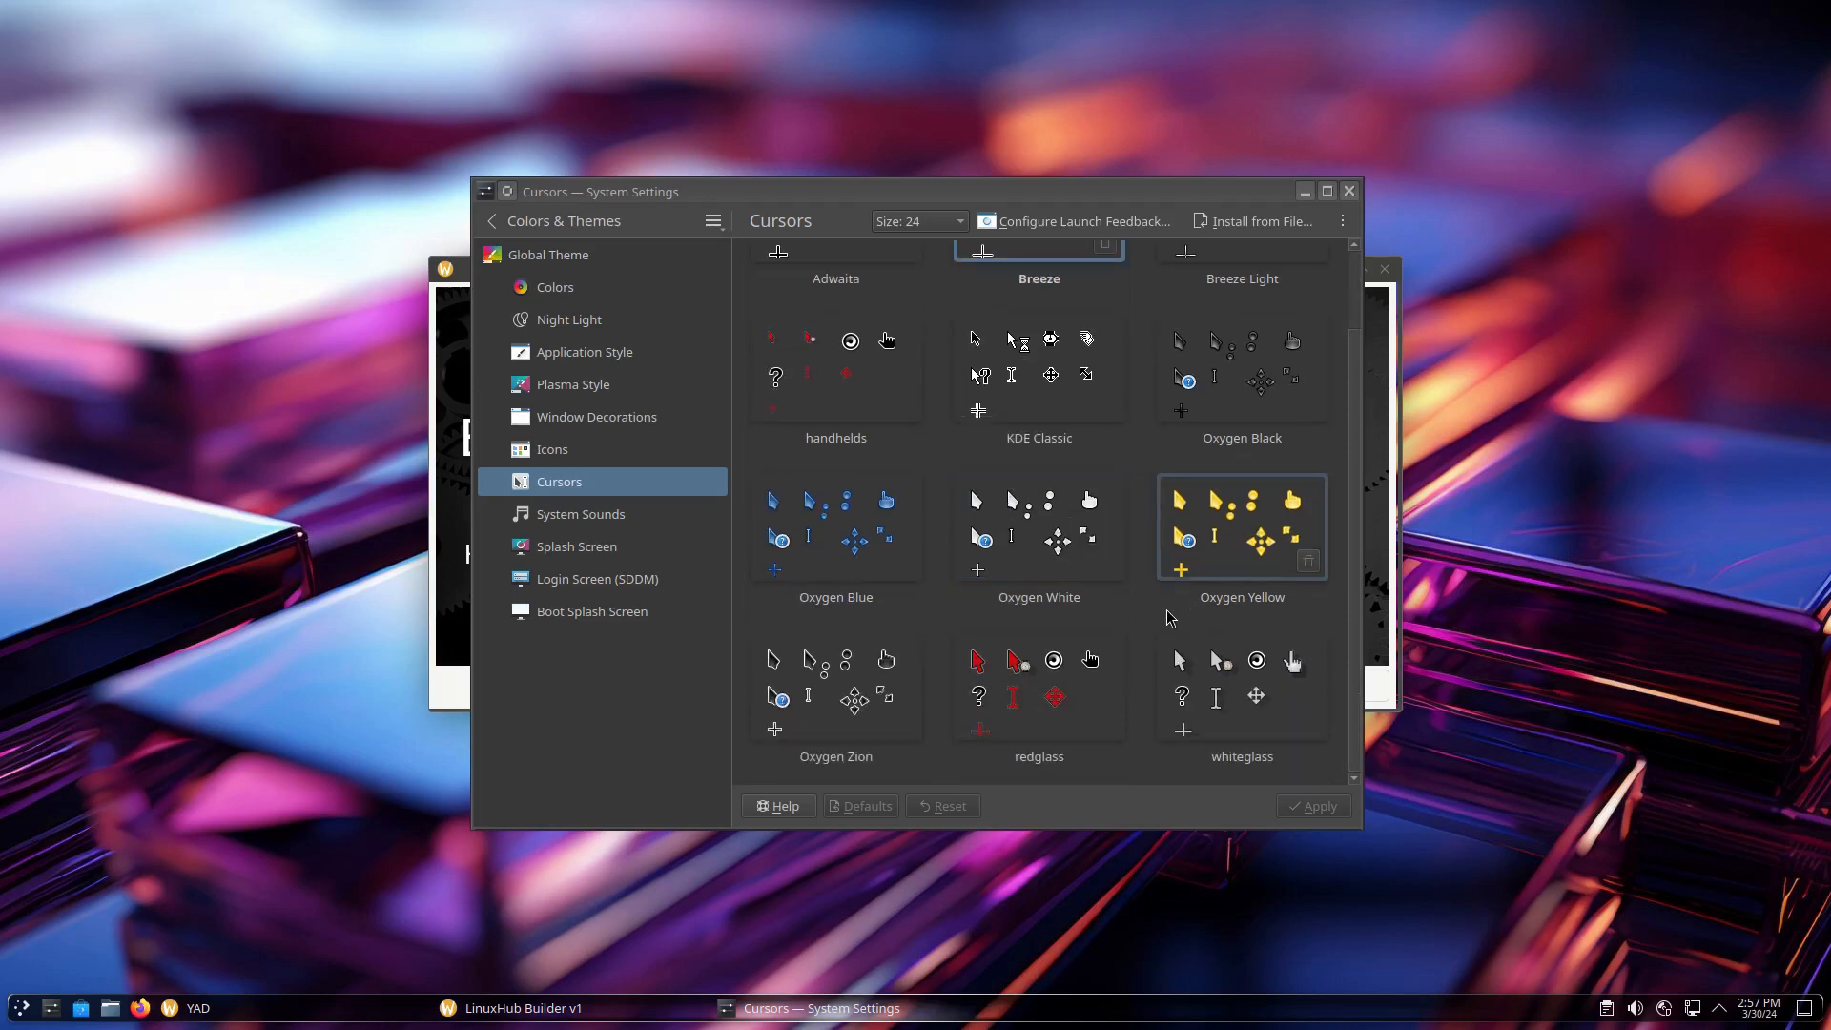
left_click(806, 504)
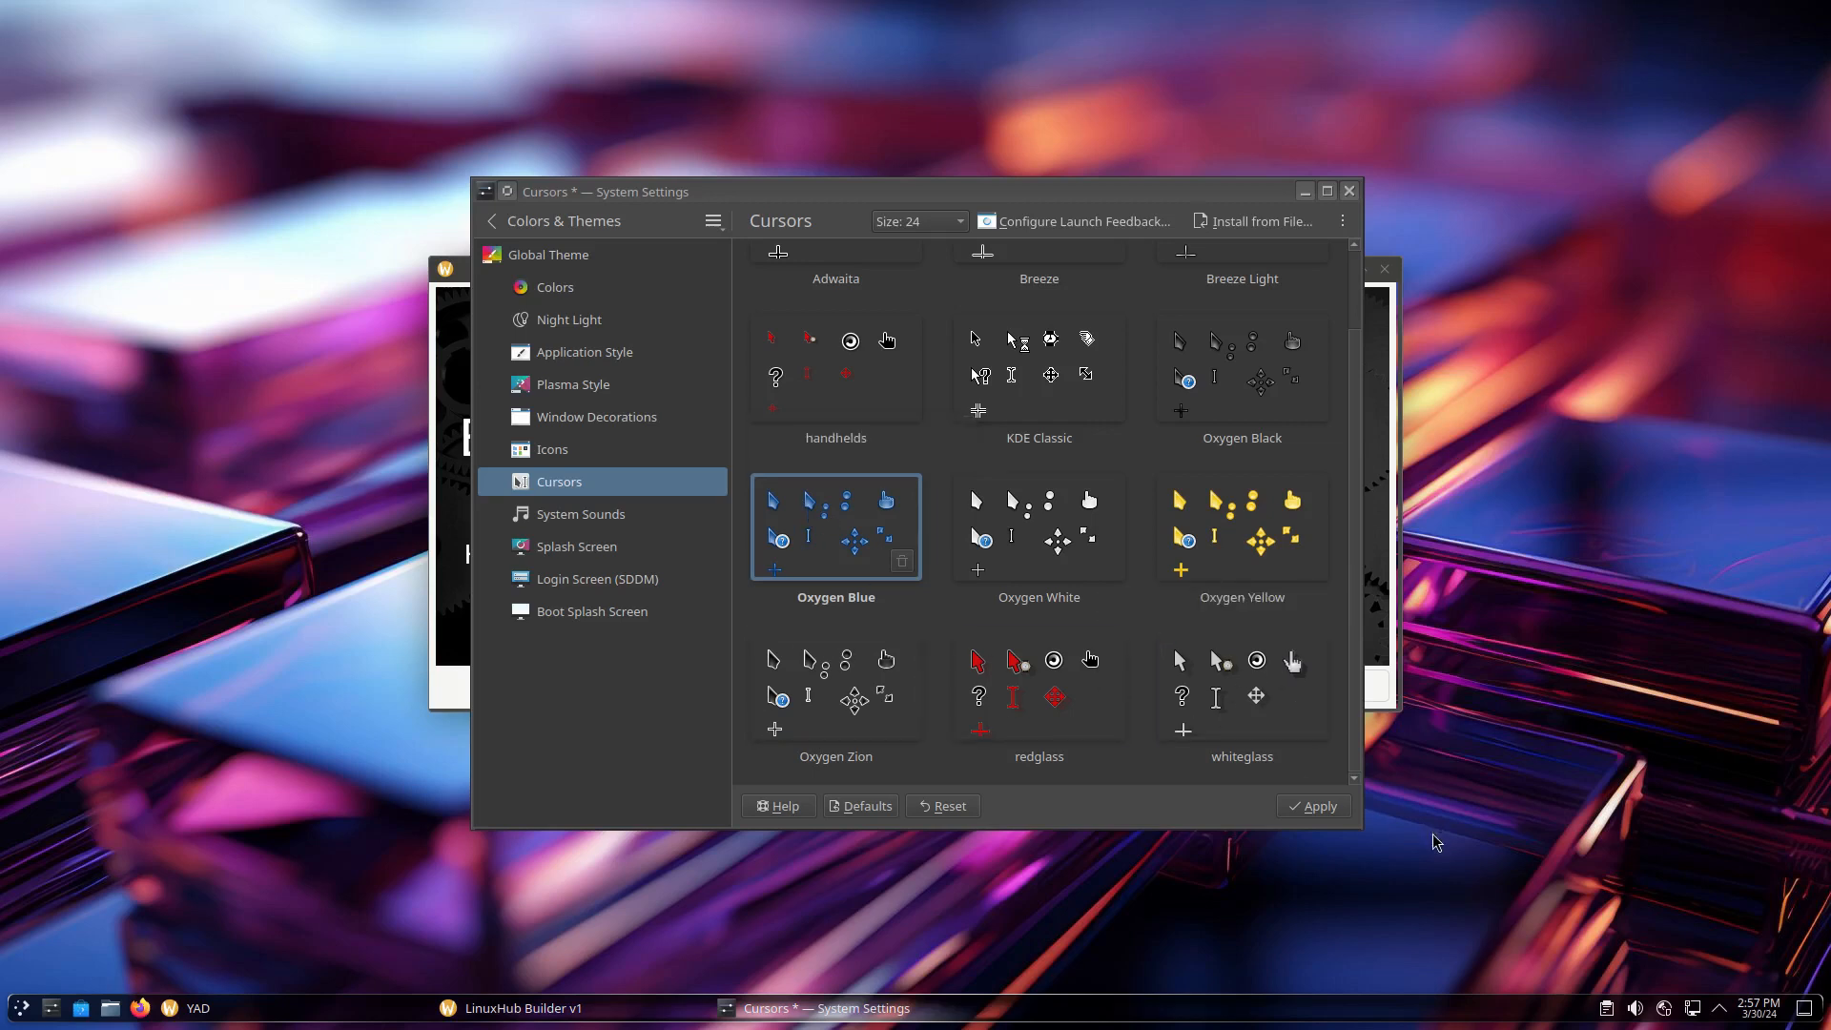
left_click(1329, 809)
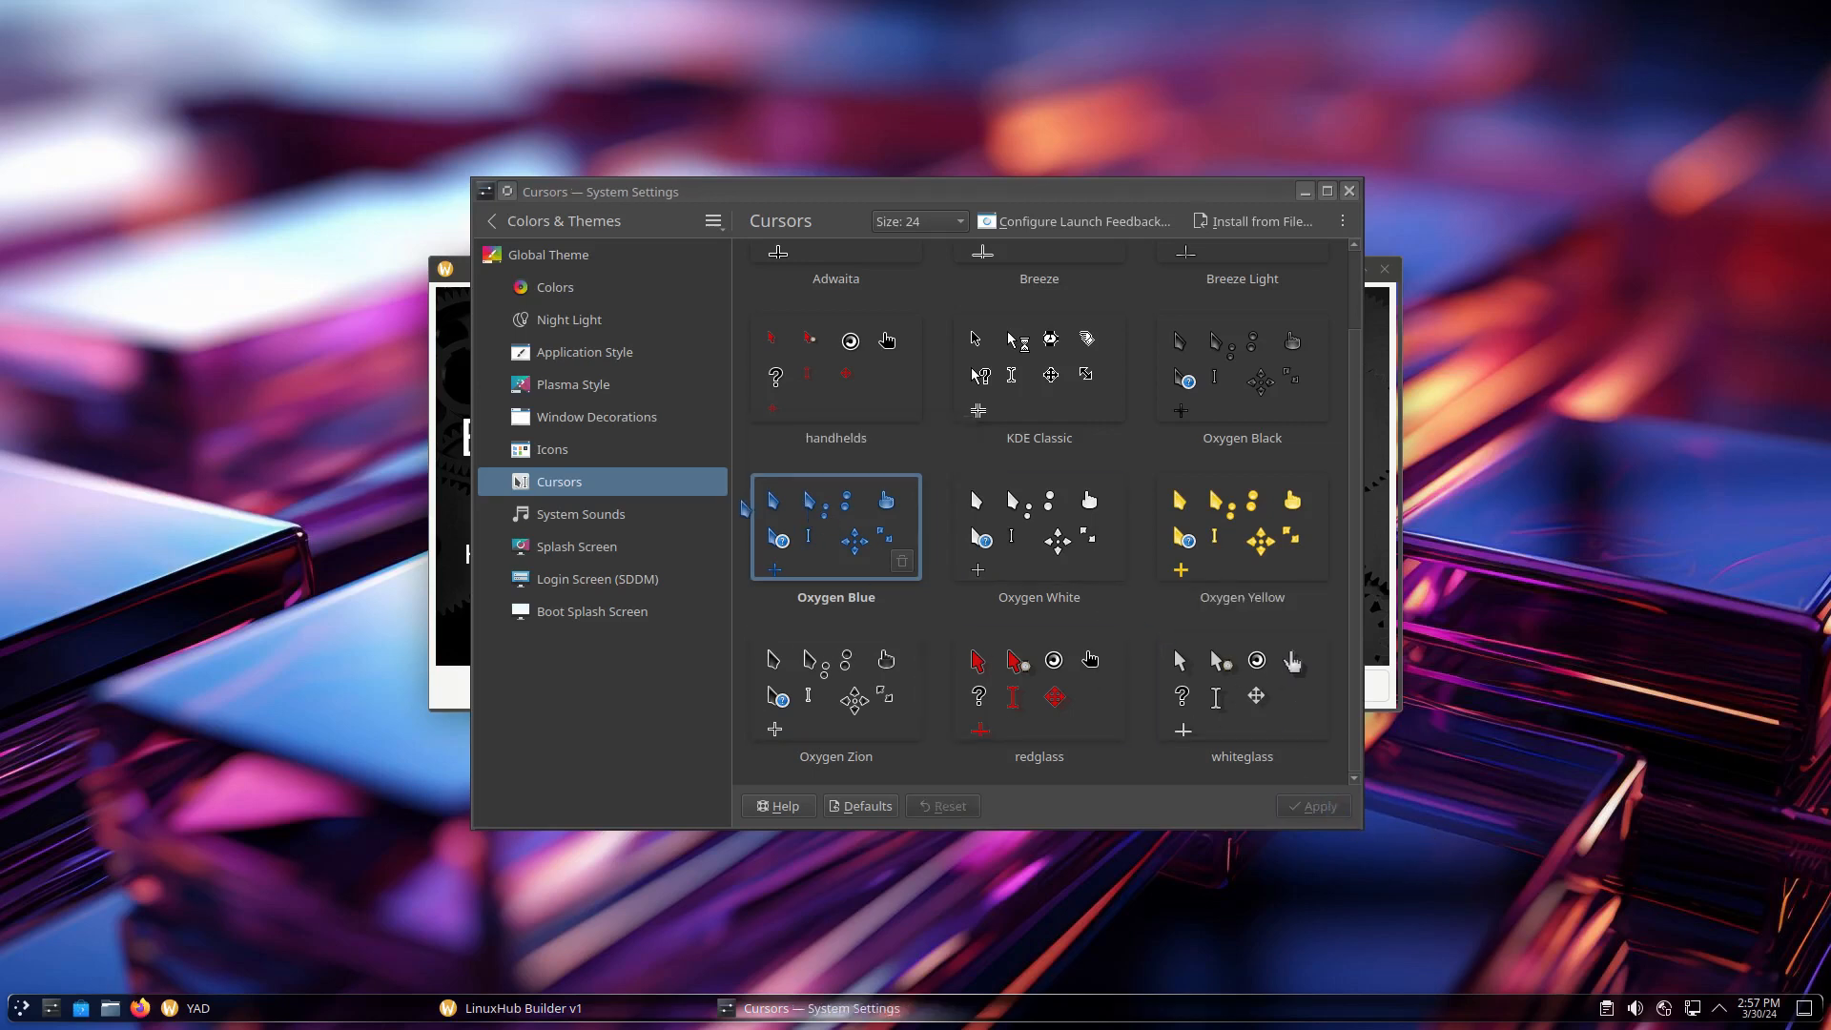
Look through the Sounds, Splash, Login and Boot Splash pages, then close System Settings
left_click(574, 518)
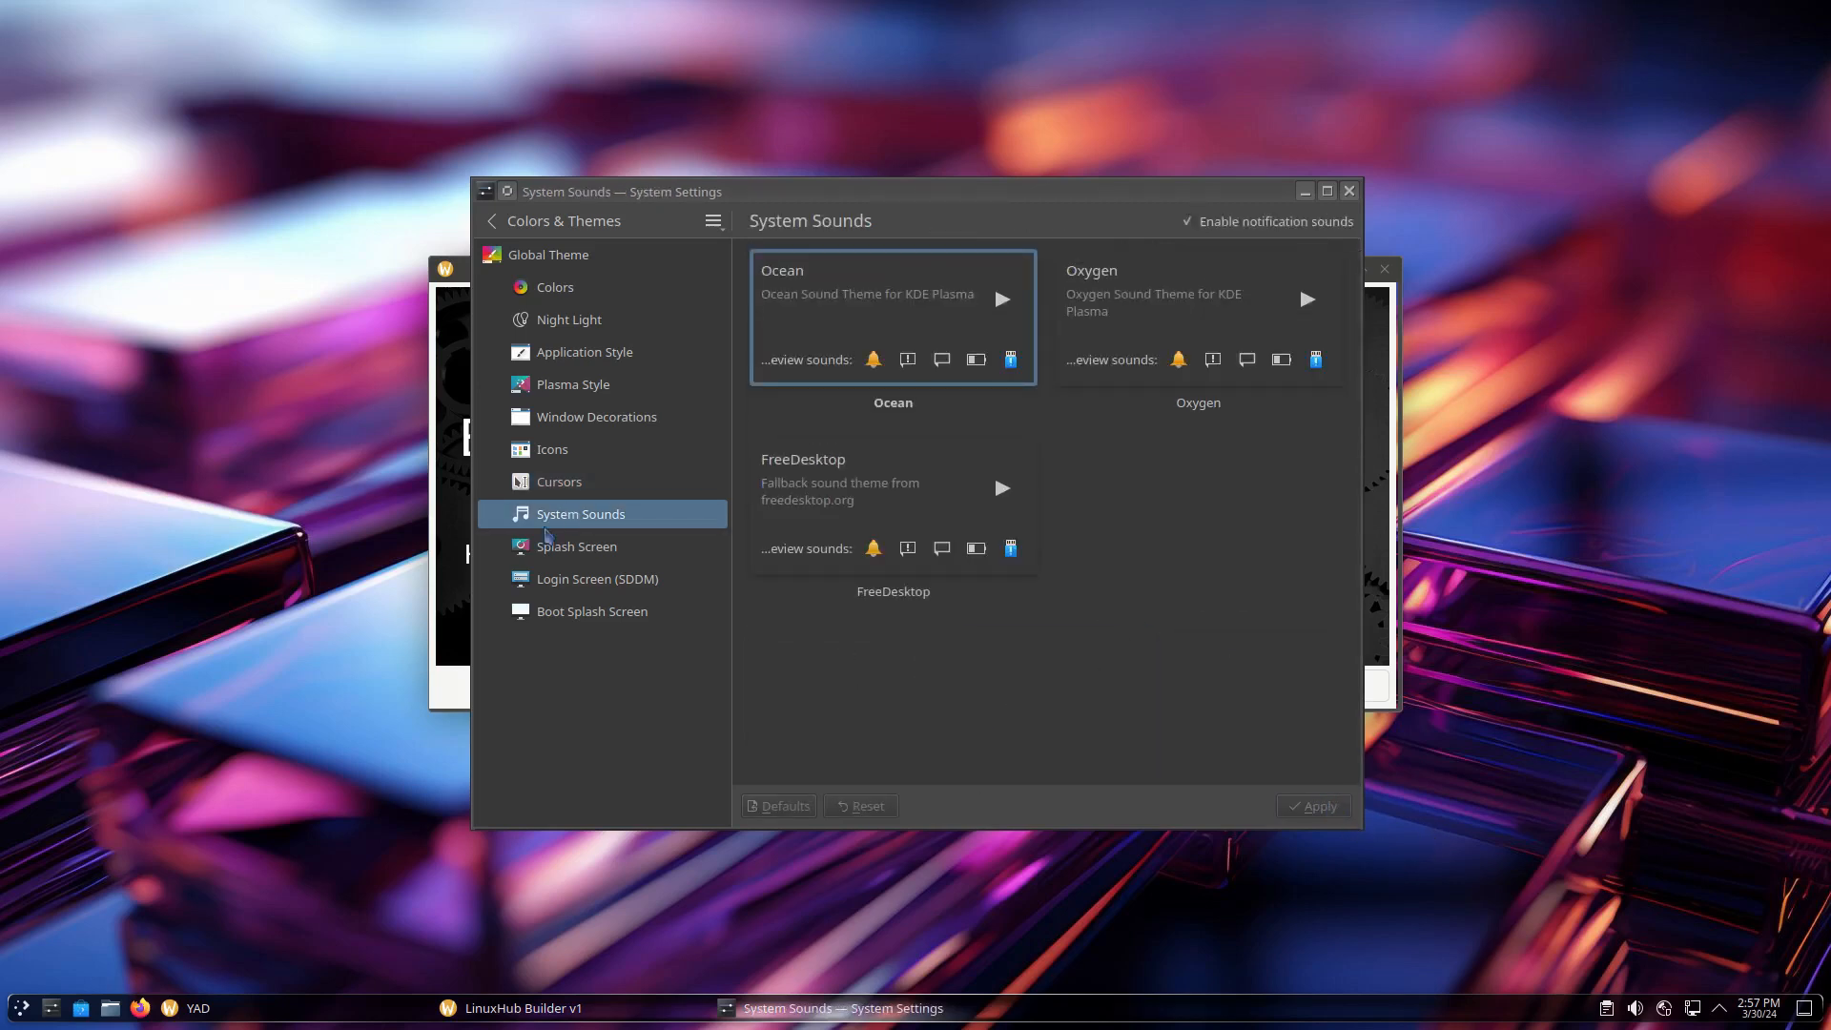
left_click(578, 555)
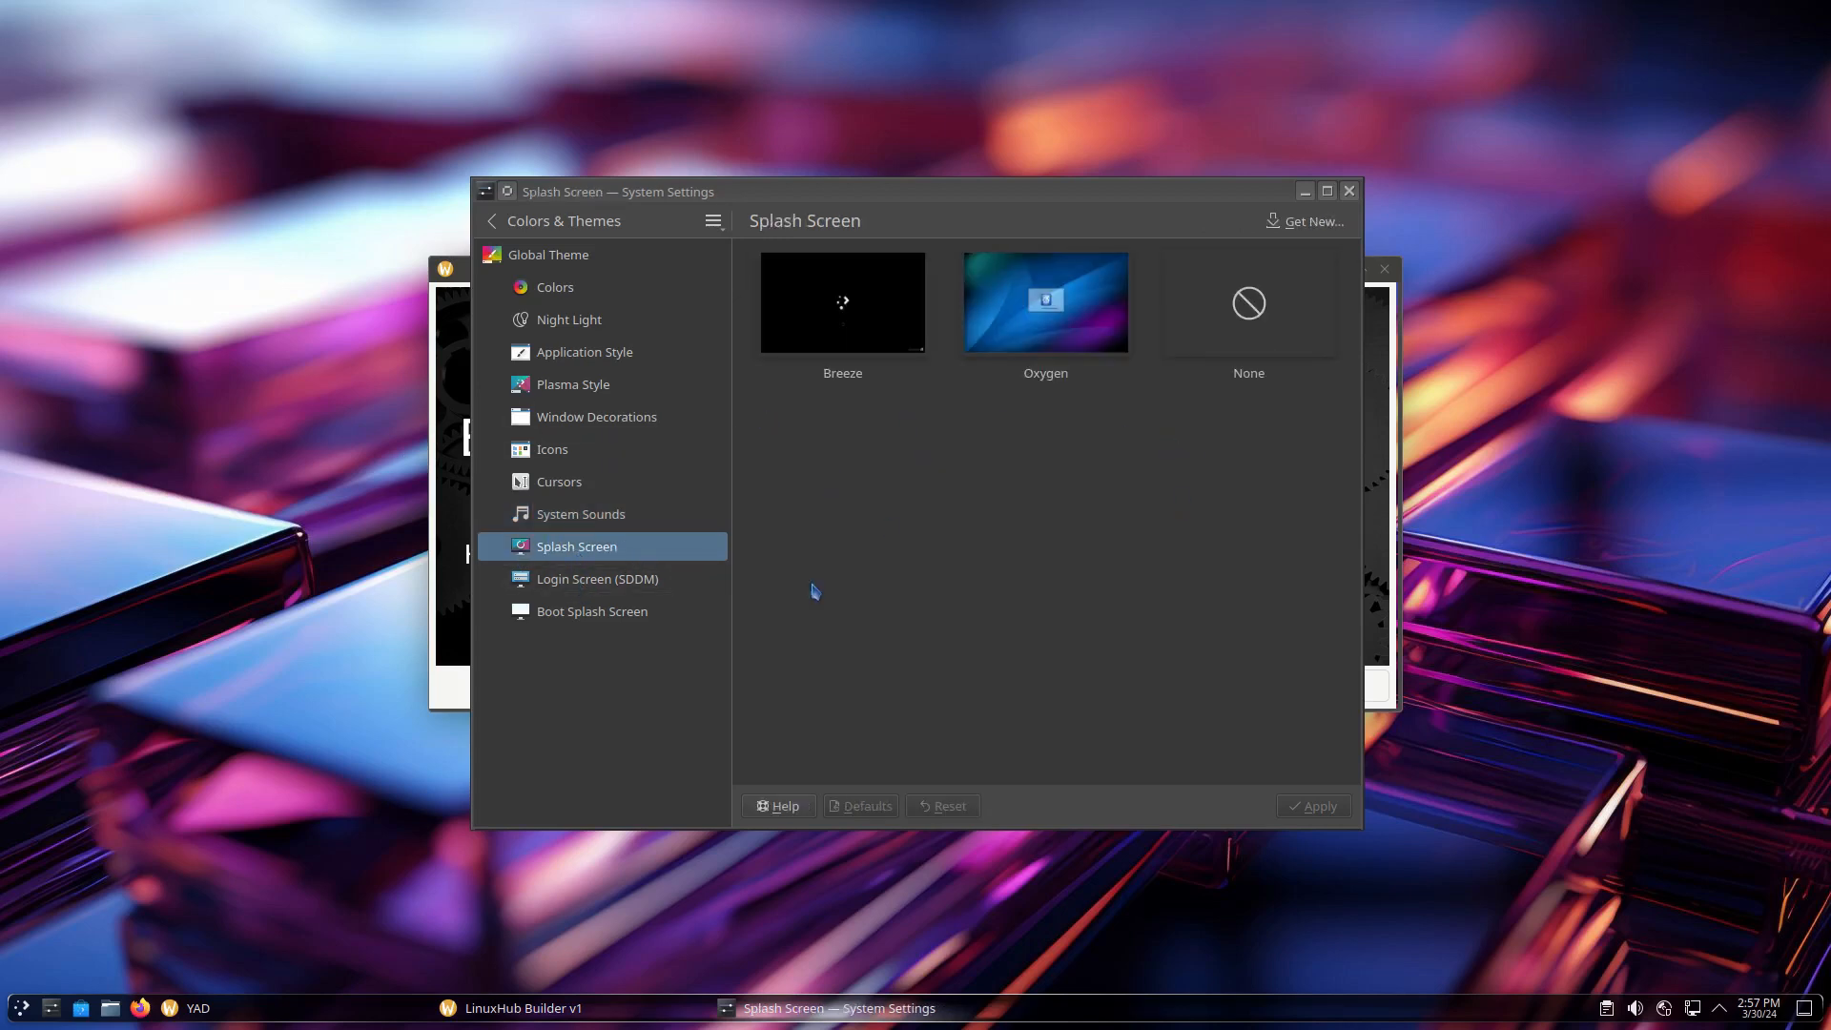
left_click(582, 584)
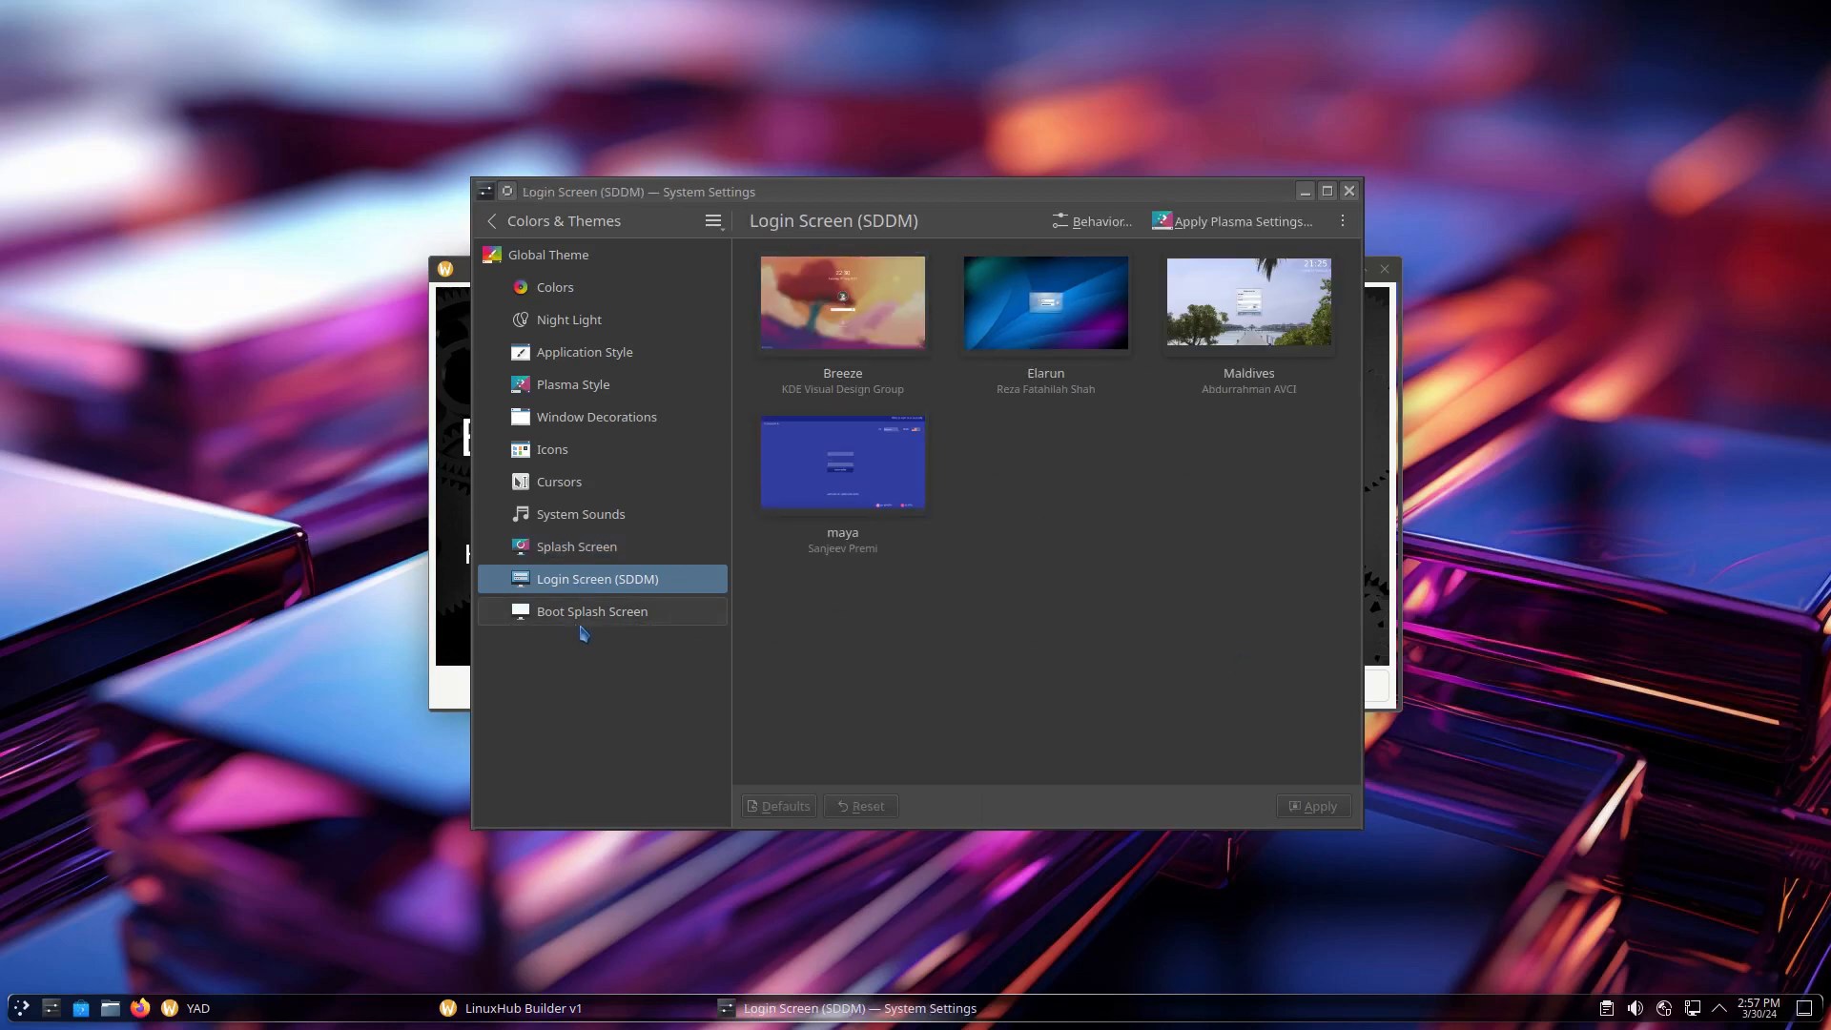
left_click(570, 620)
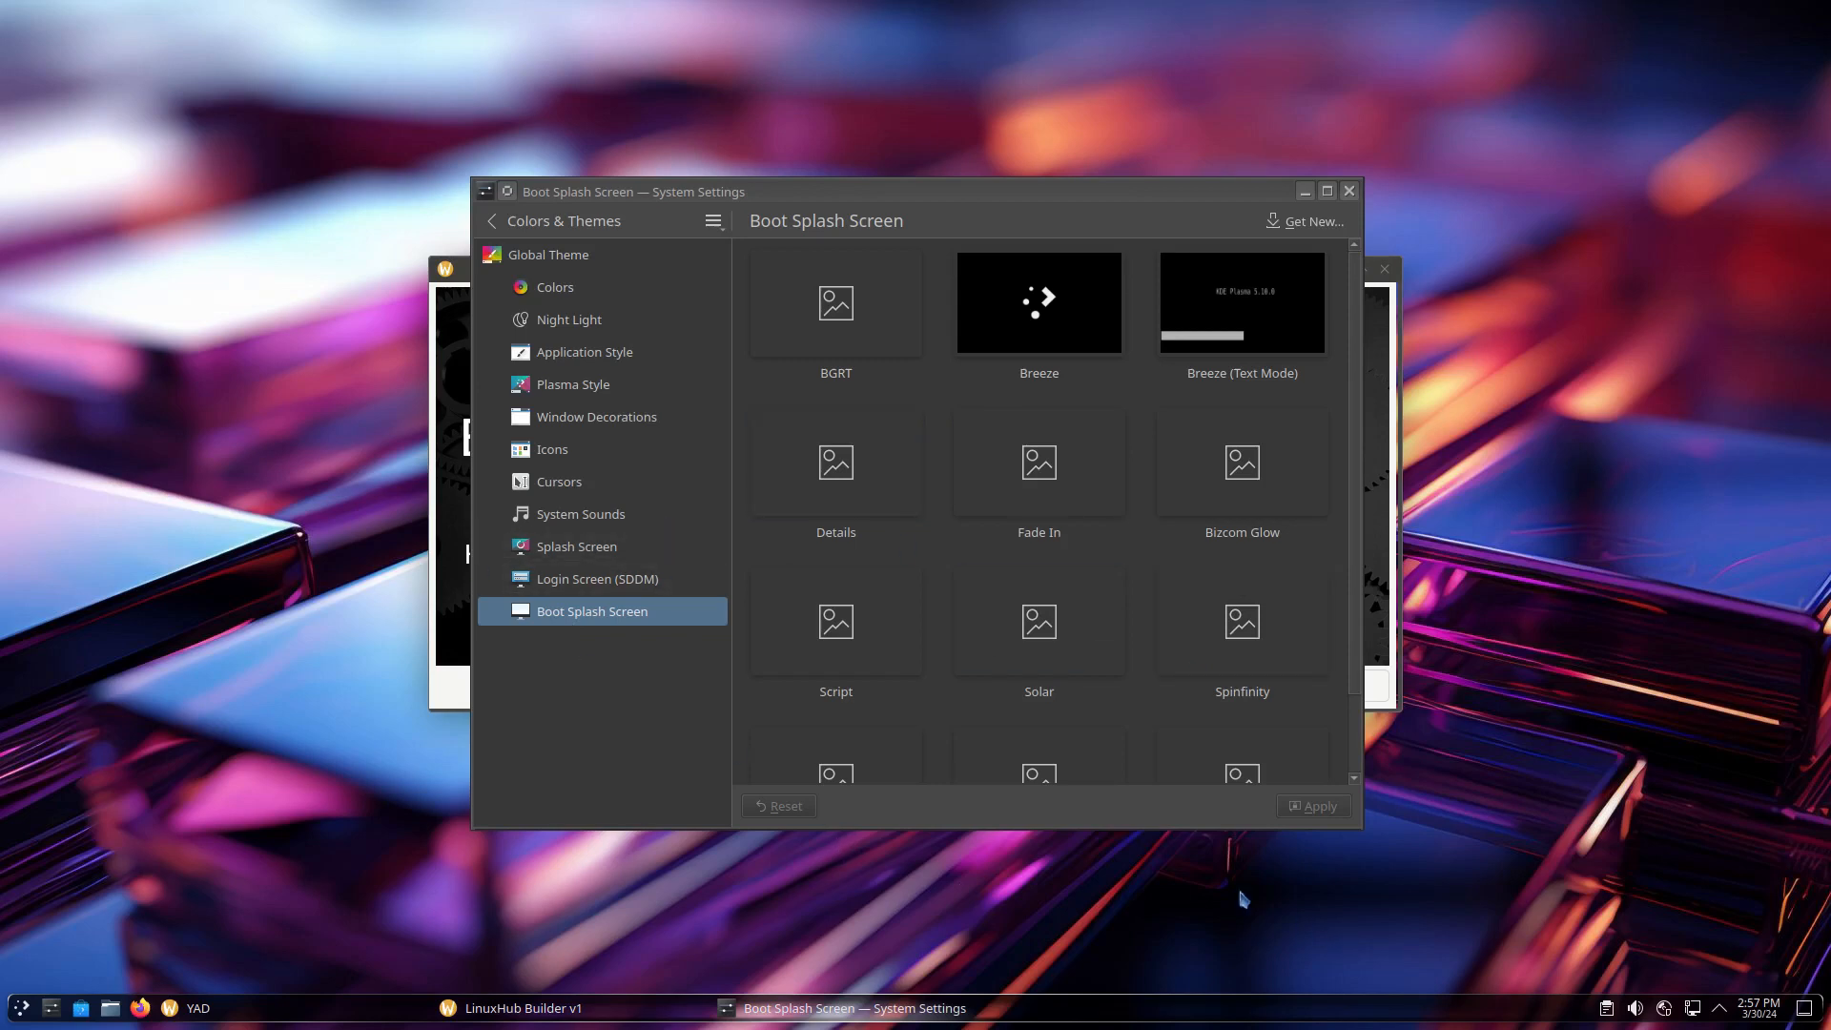
left_click(1350, 194)
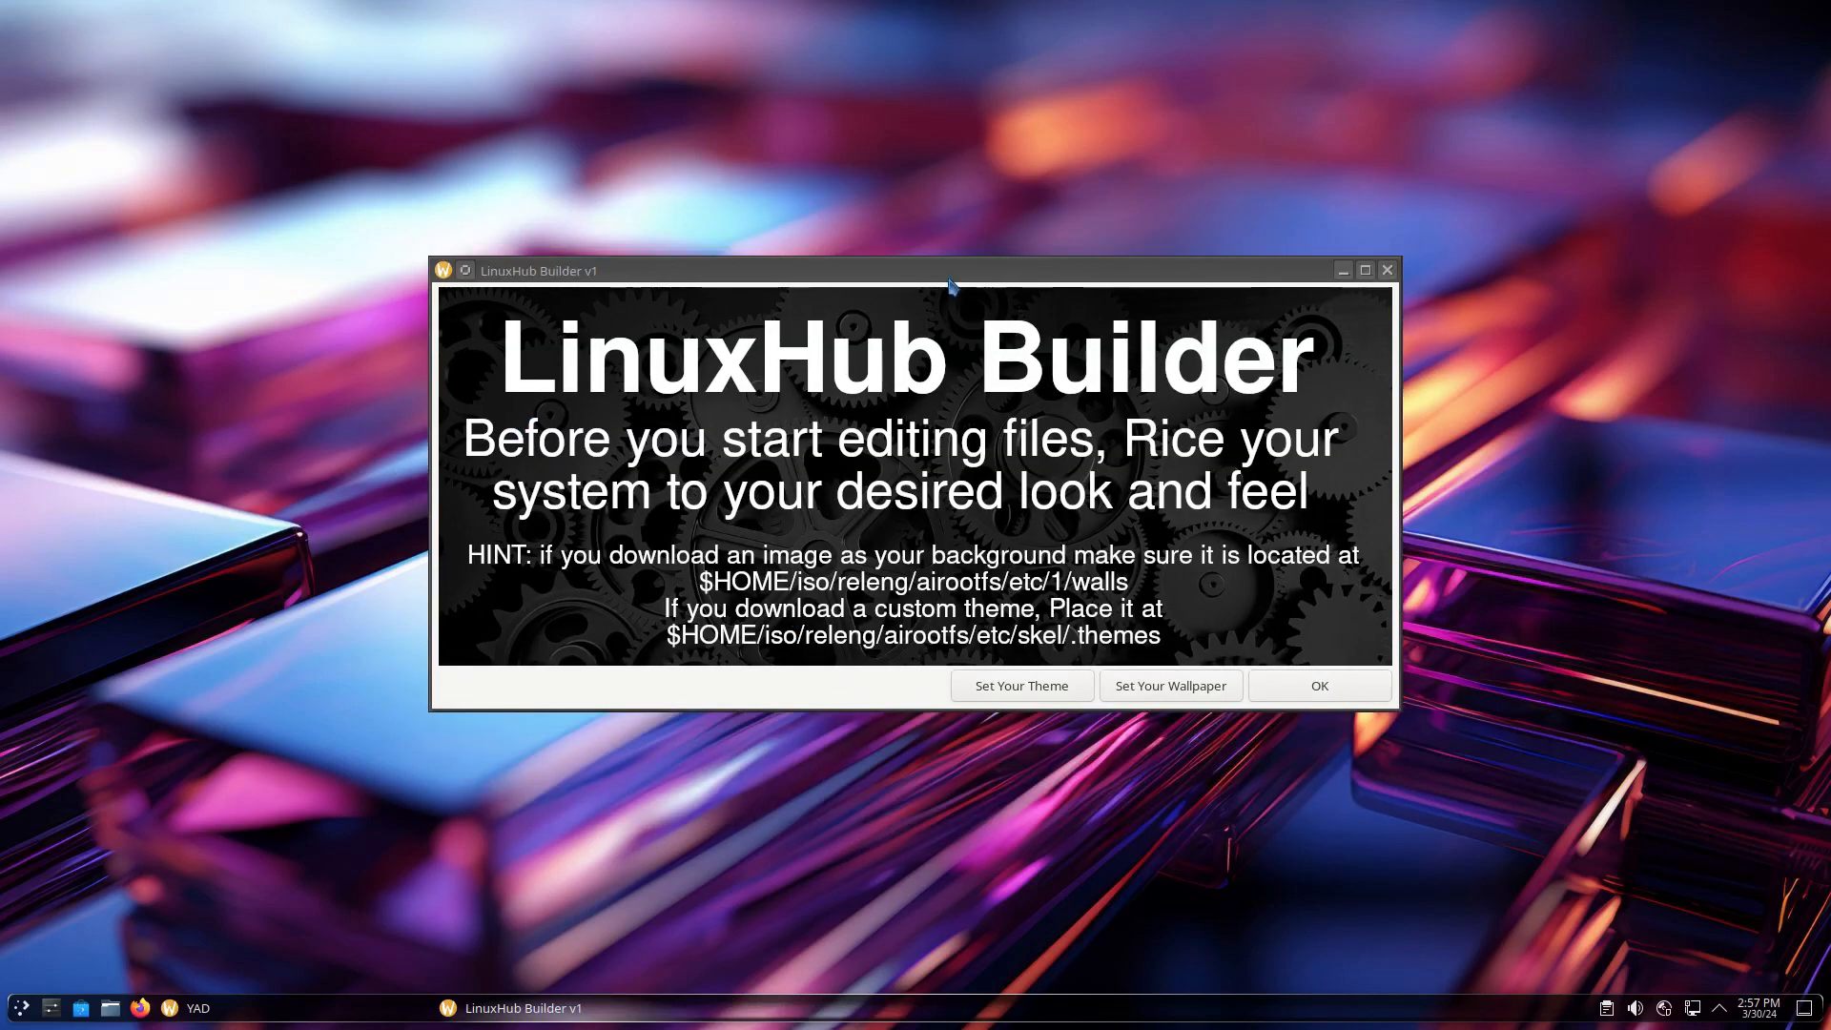
Open the wallpaper settings, briefly moving them aside to check the Builder hint
left_click(1166, 692)
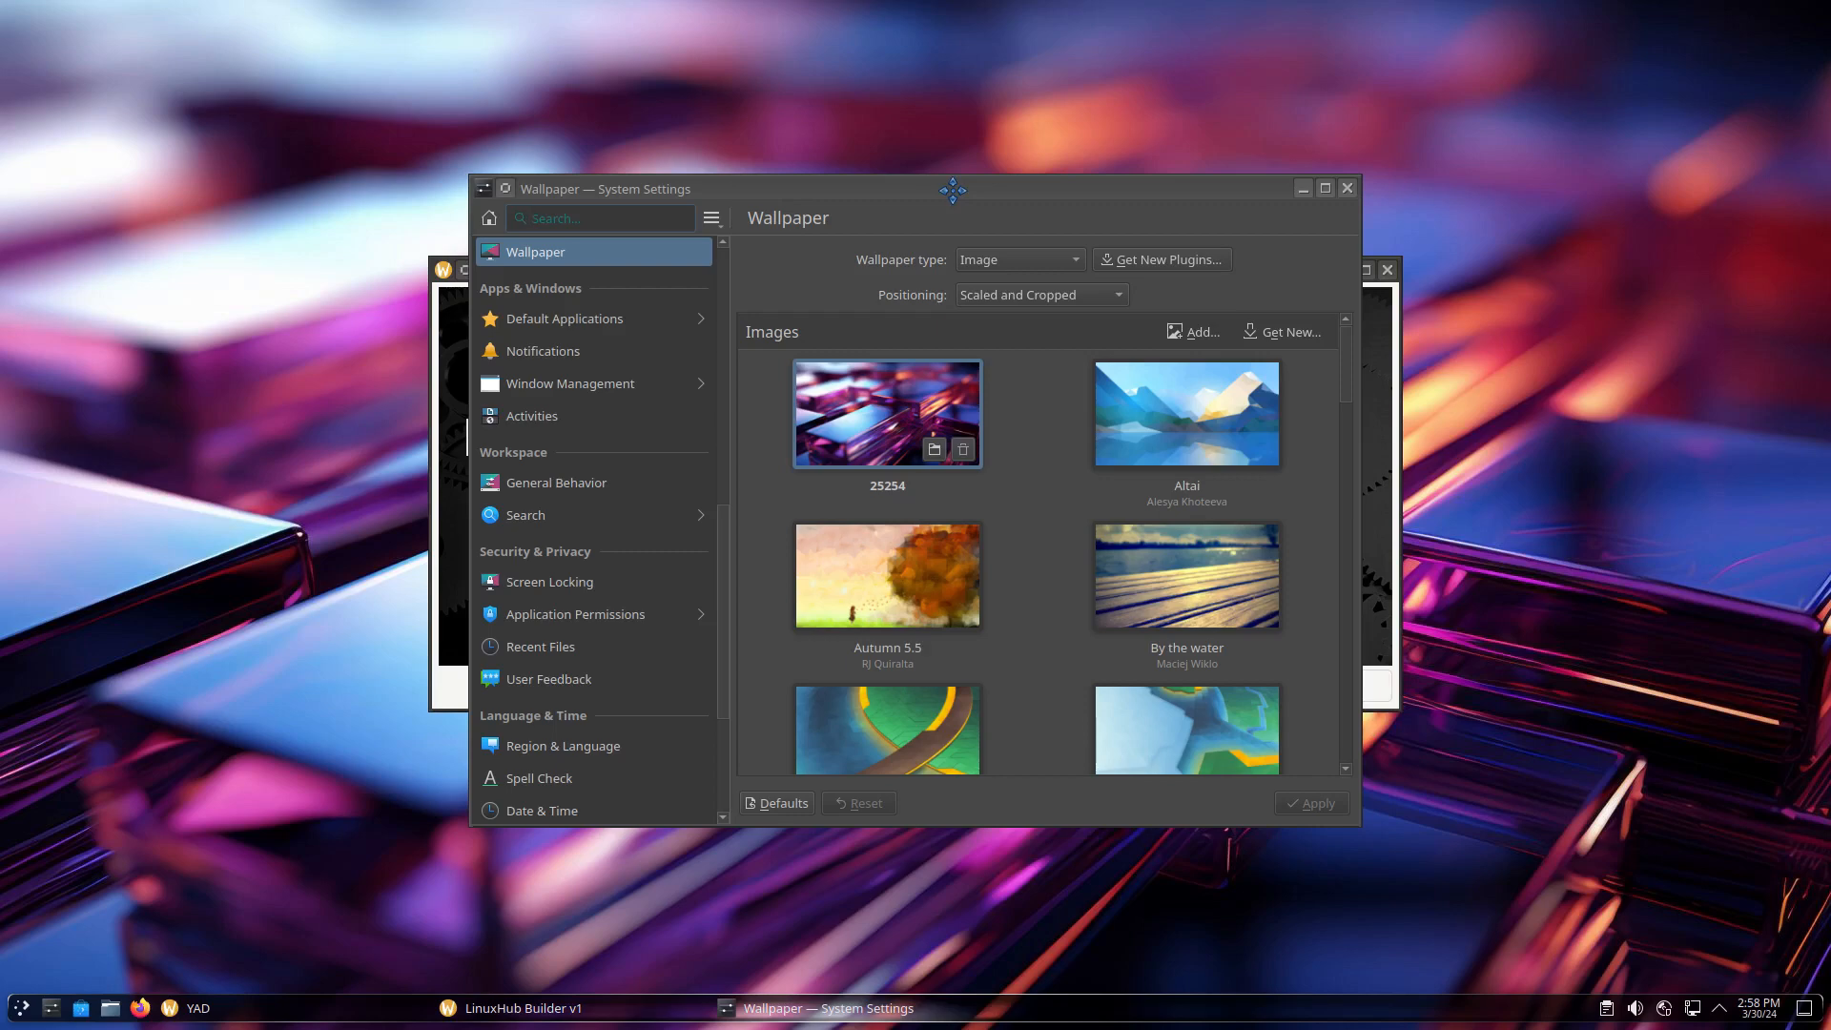
left_click_drag(957, 199, 240, 466)
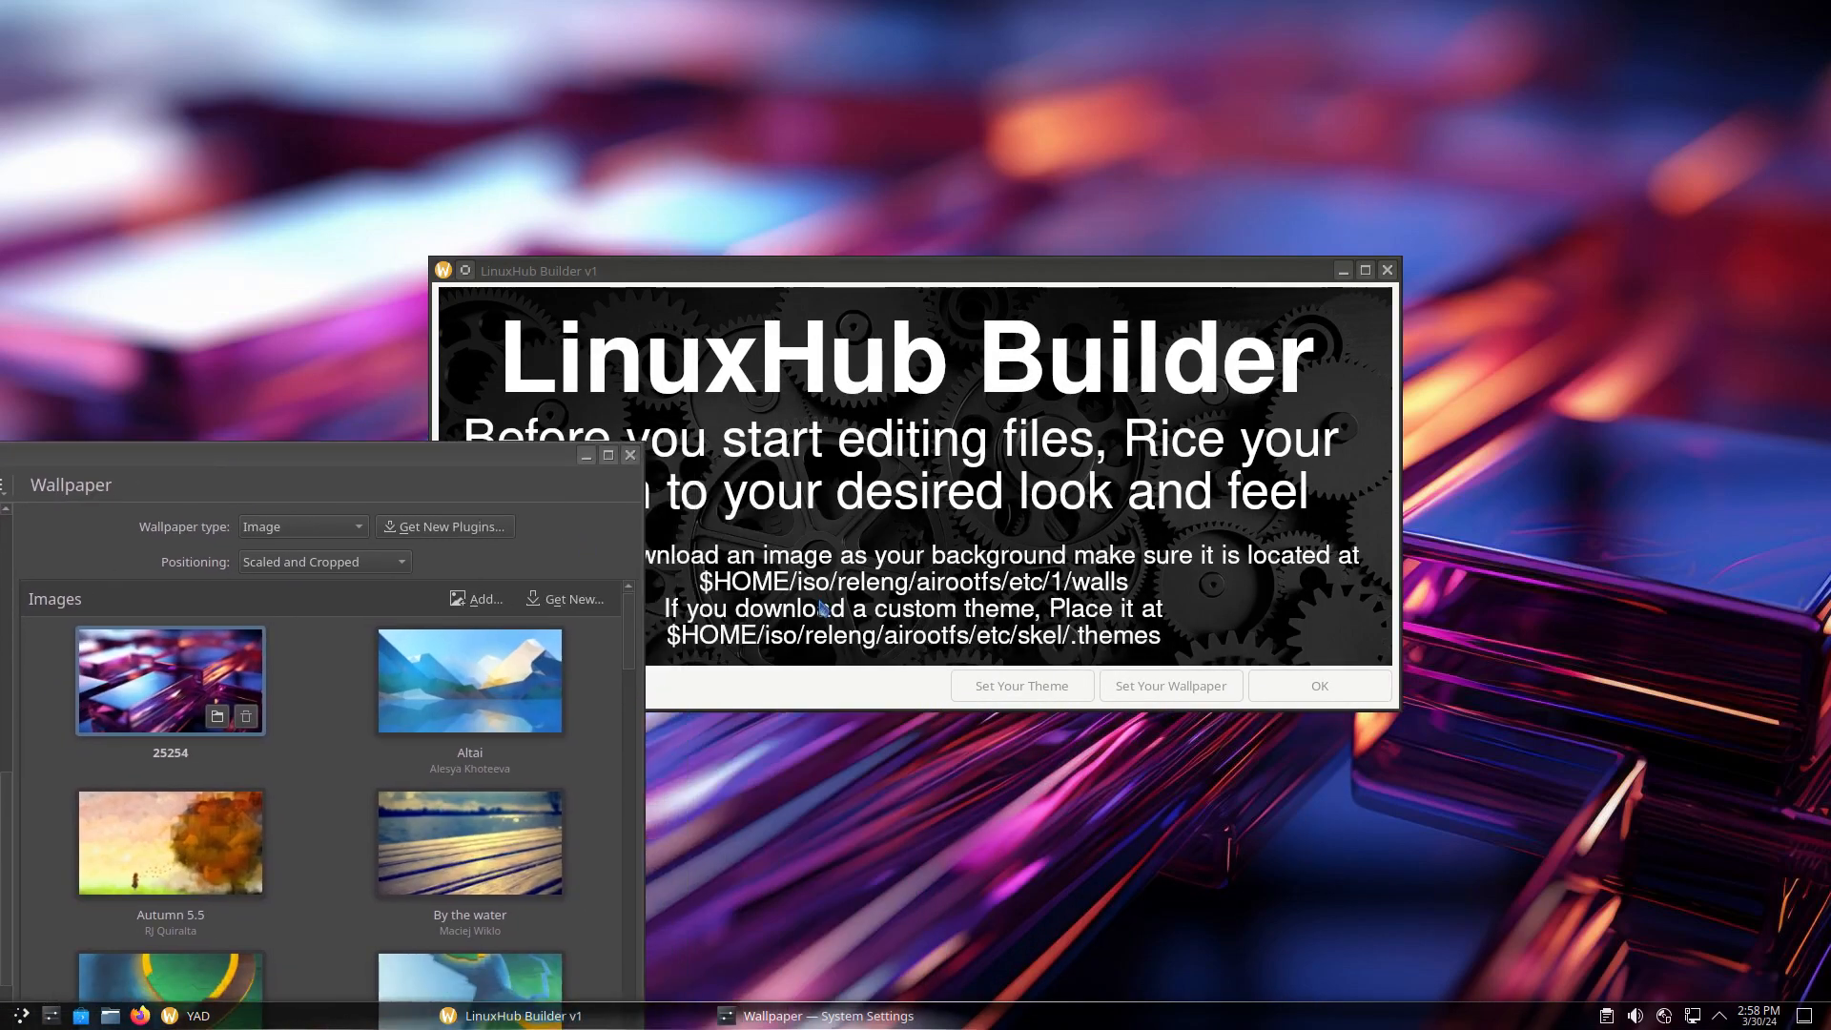
left_click(894, 654)
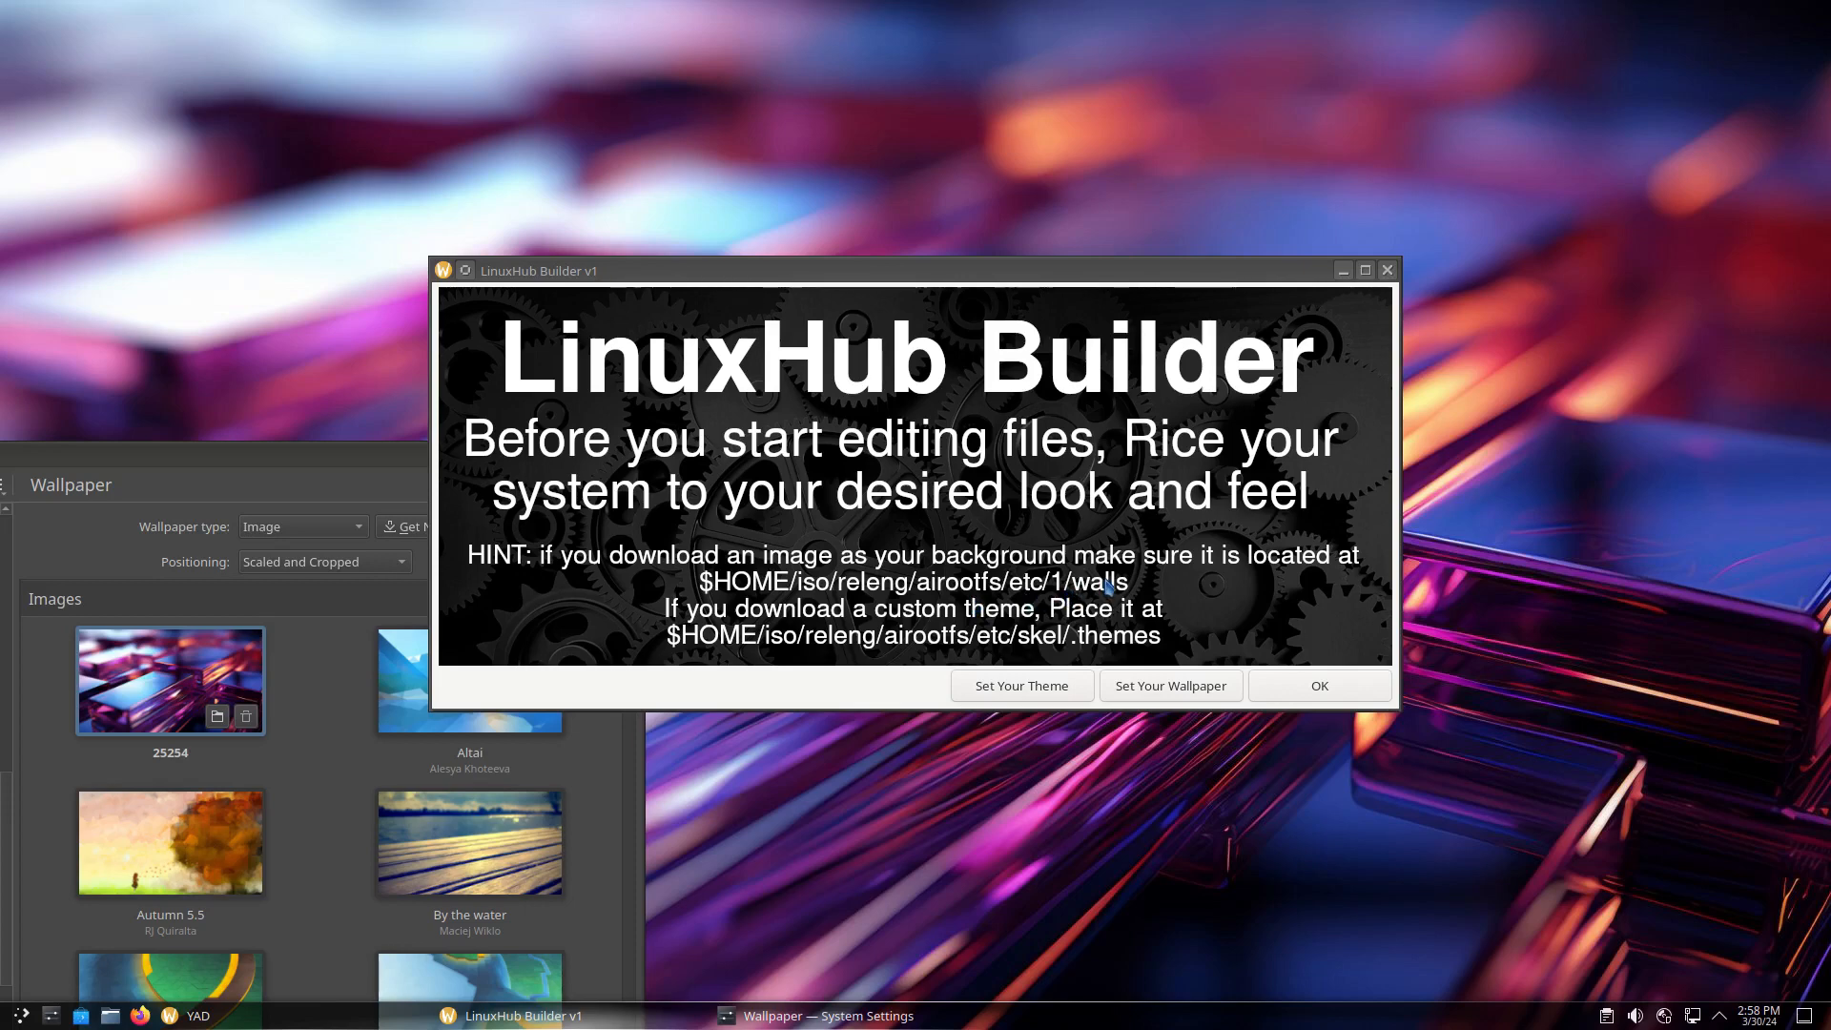
left_click_drag(256, 457, 978, 191)
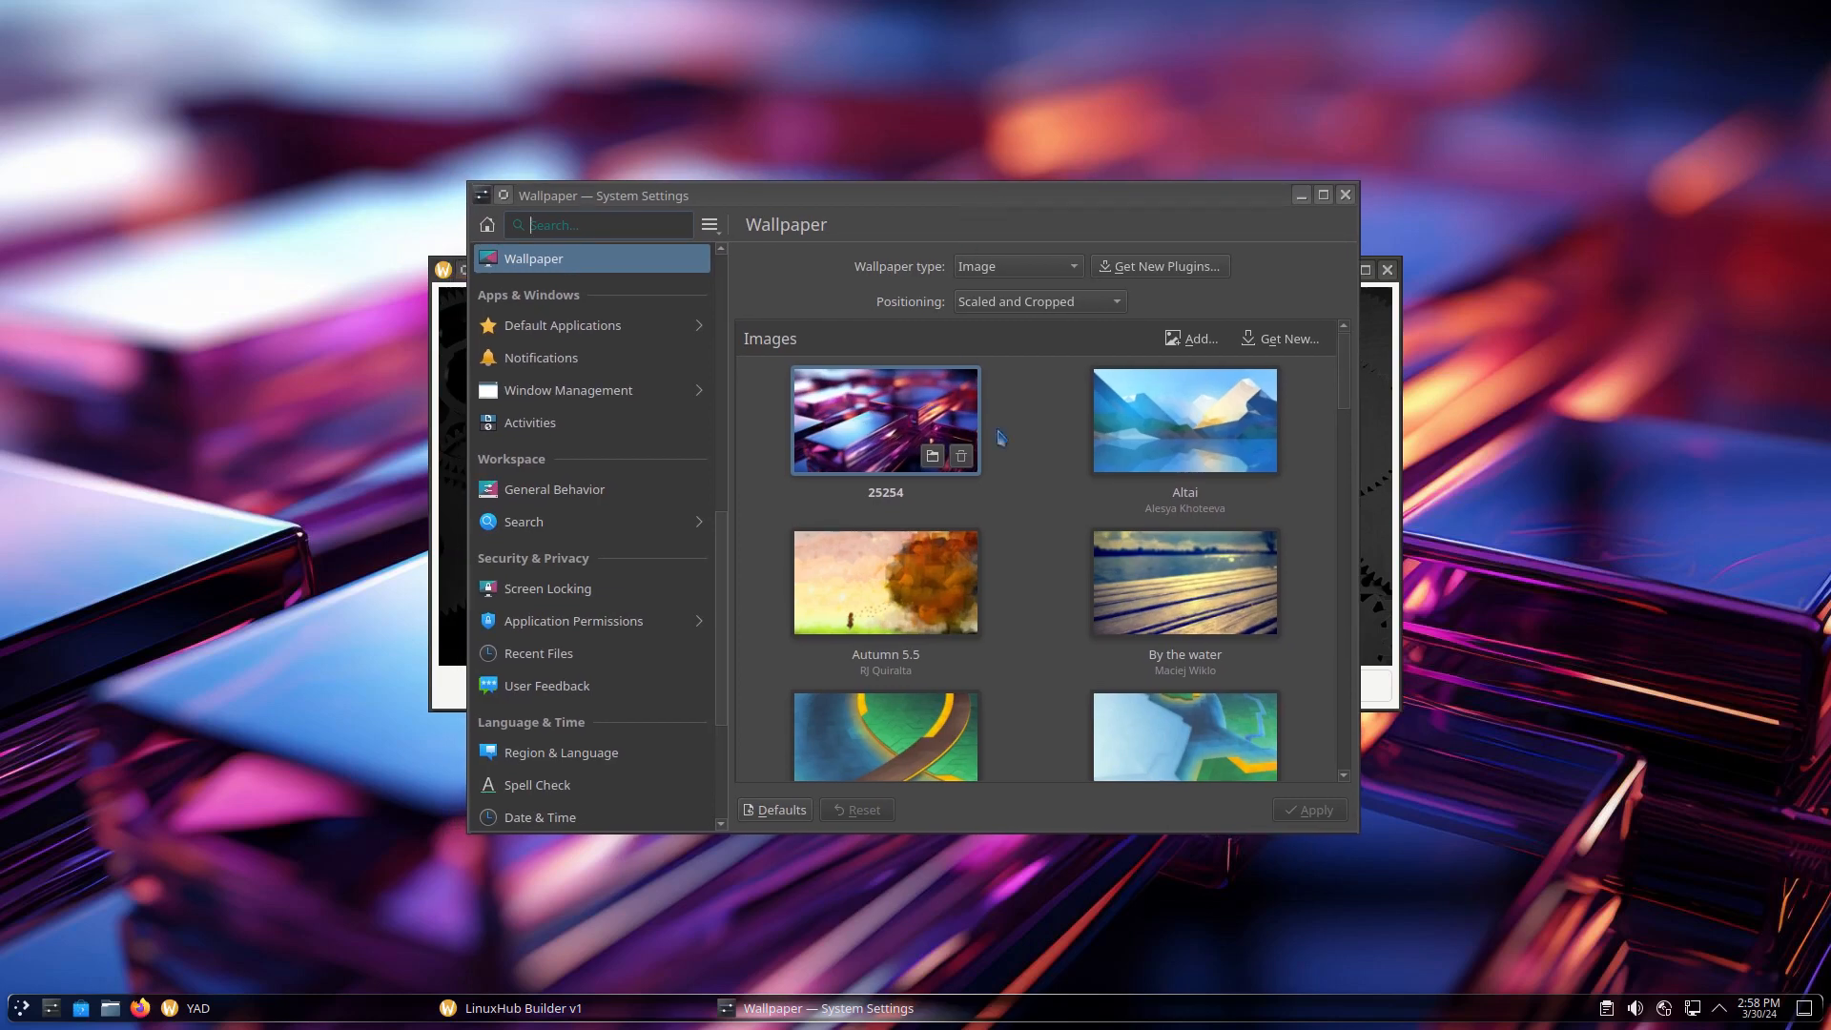
Apply the Fallen Leaf wallpaper, close the settings and continue in the Builder
scroll(1094, 552, "down", 8)
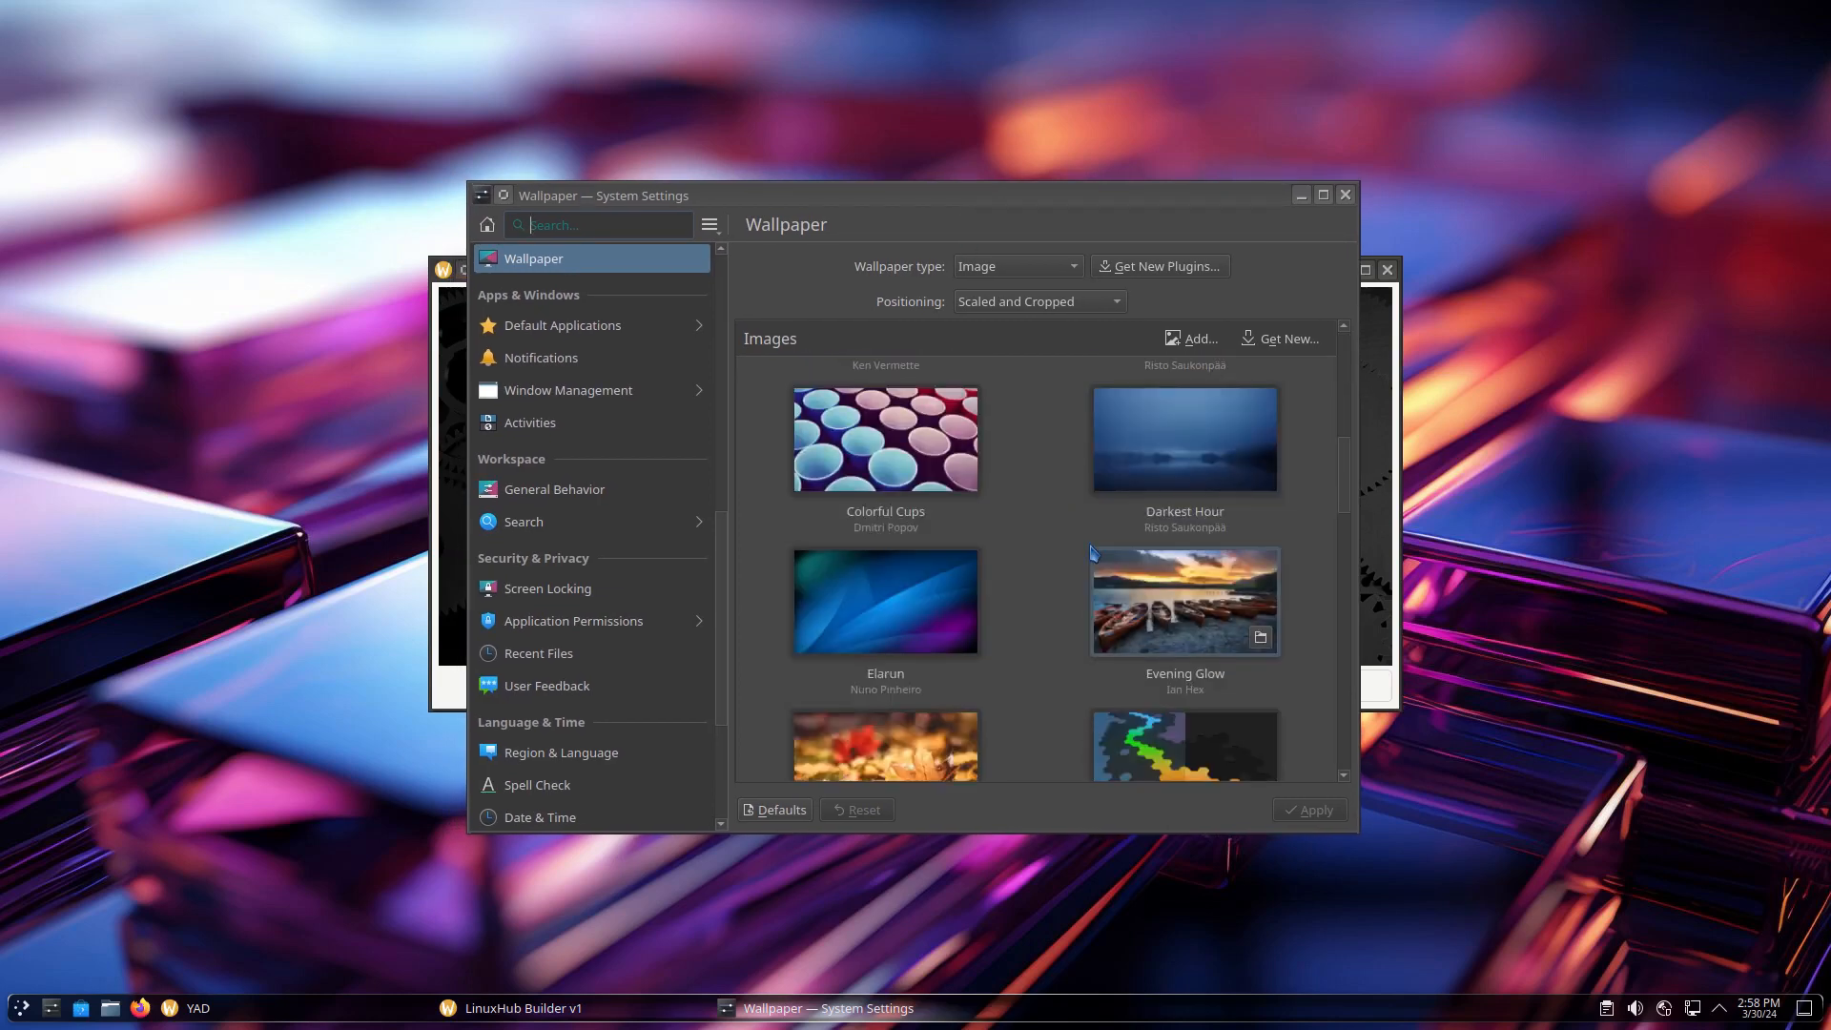
scroll(1094, 553, "down", 2)
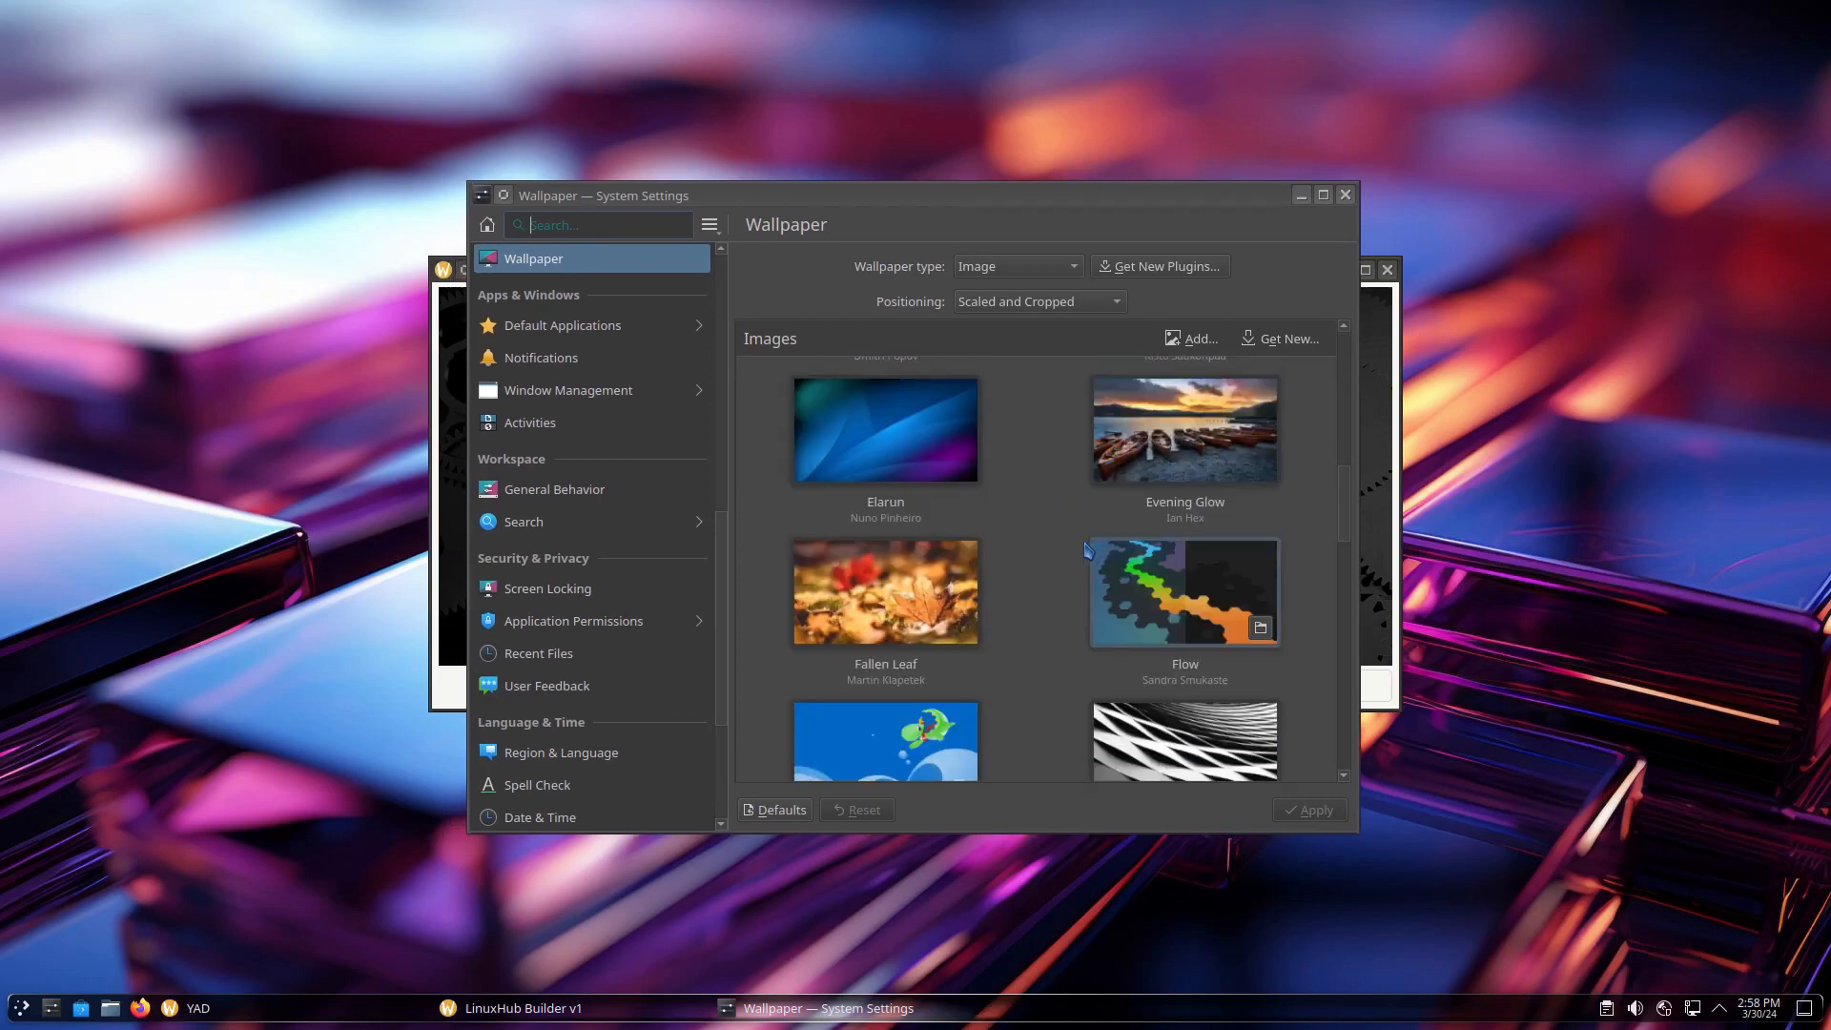
left_click(877, 562)
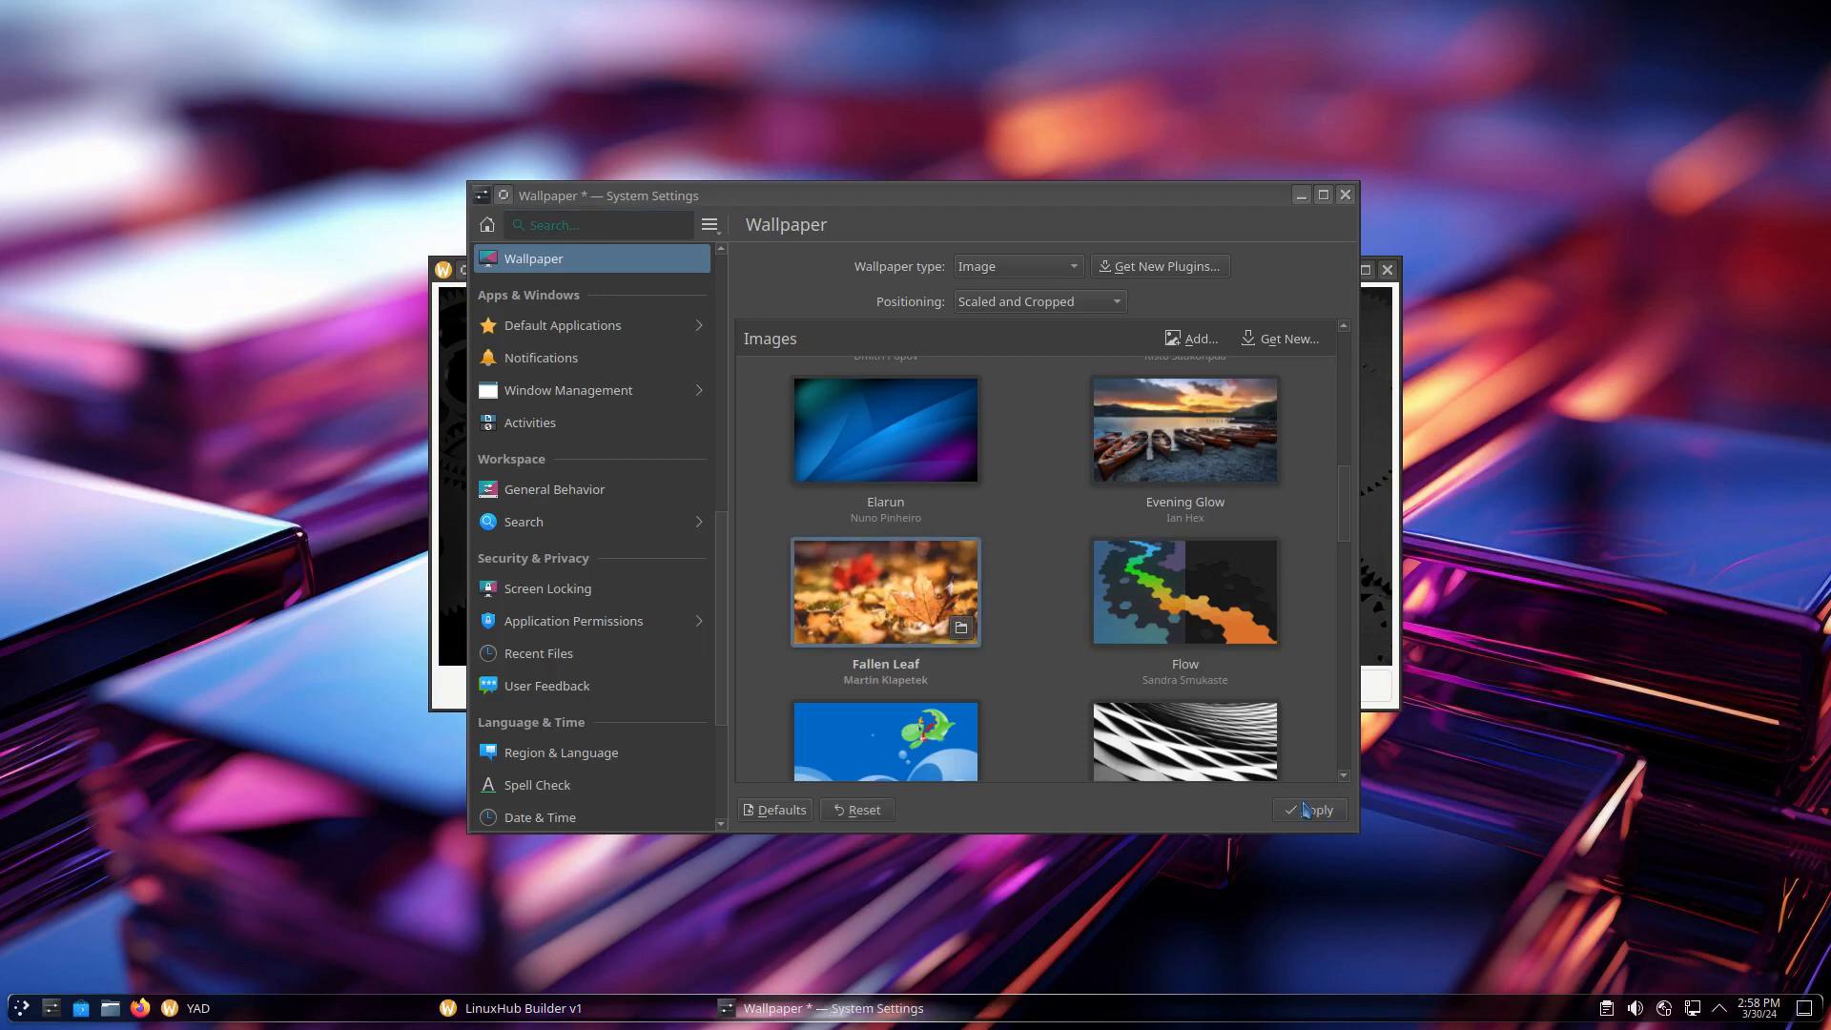
left_click(1306, 810)
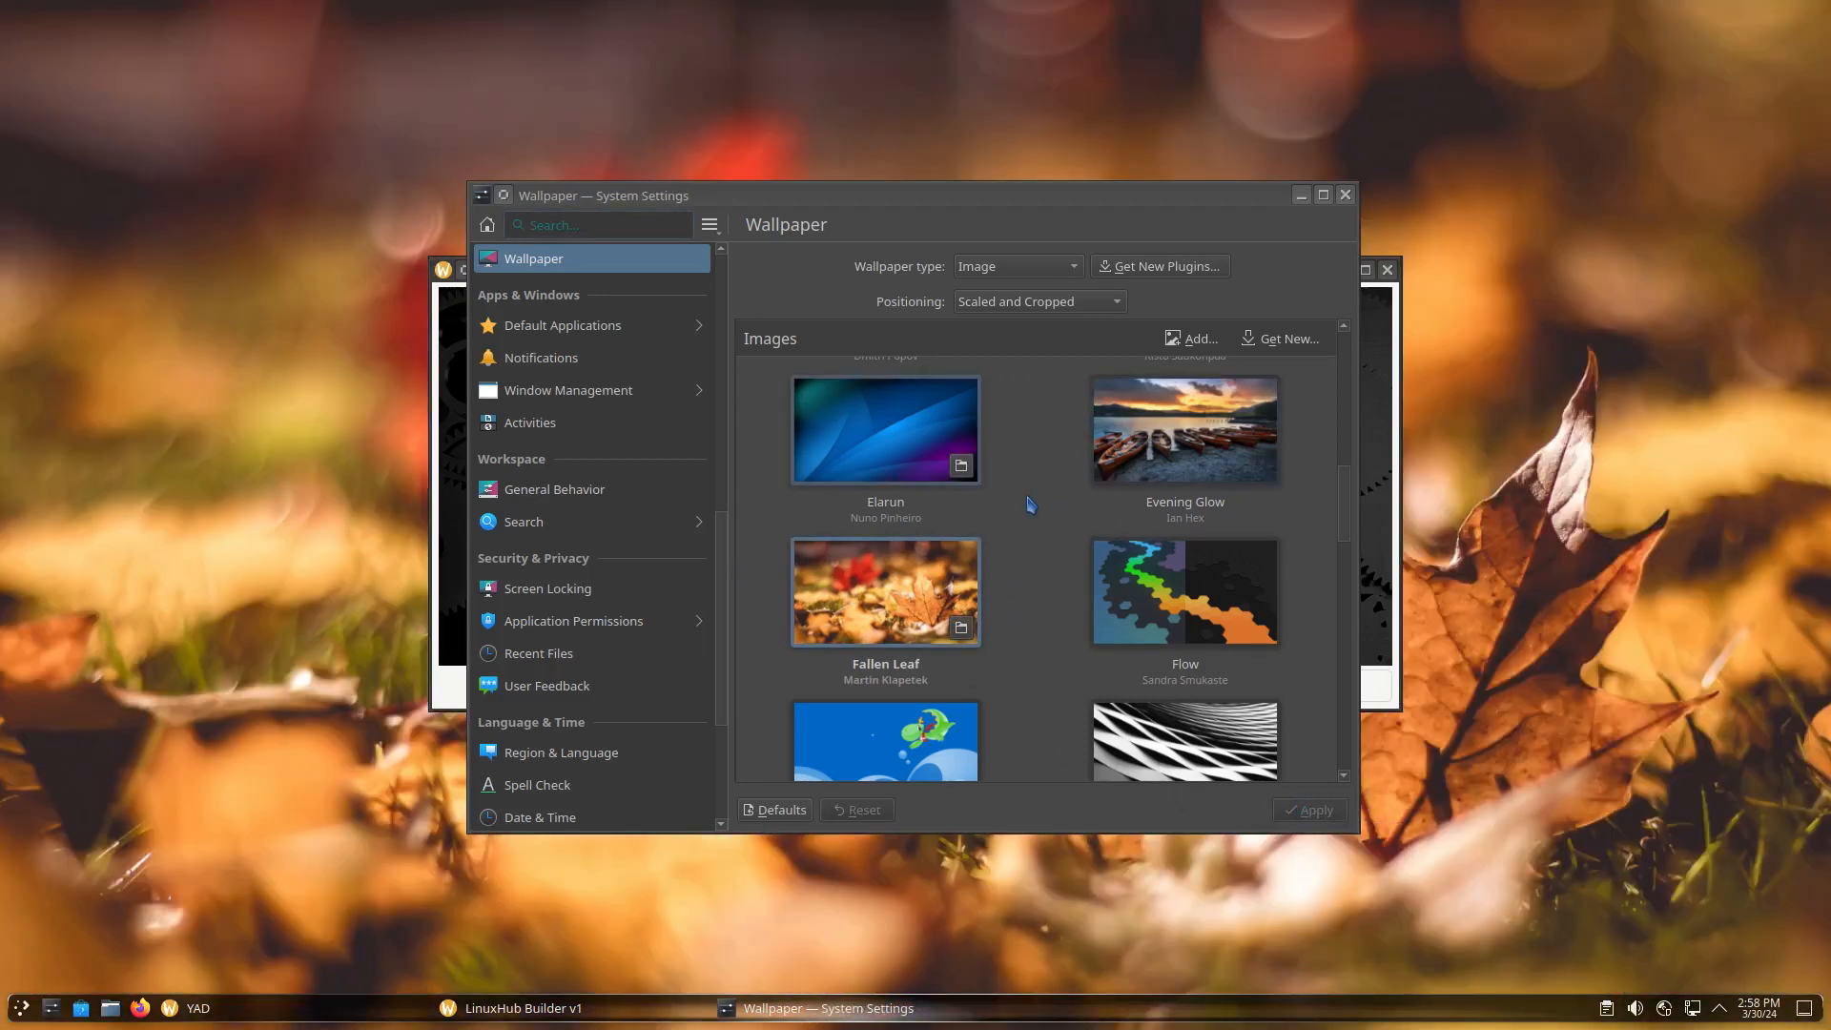
left_click(1345, 196)
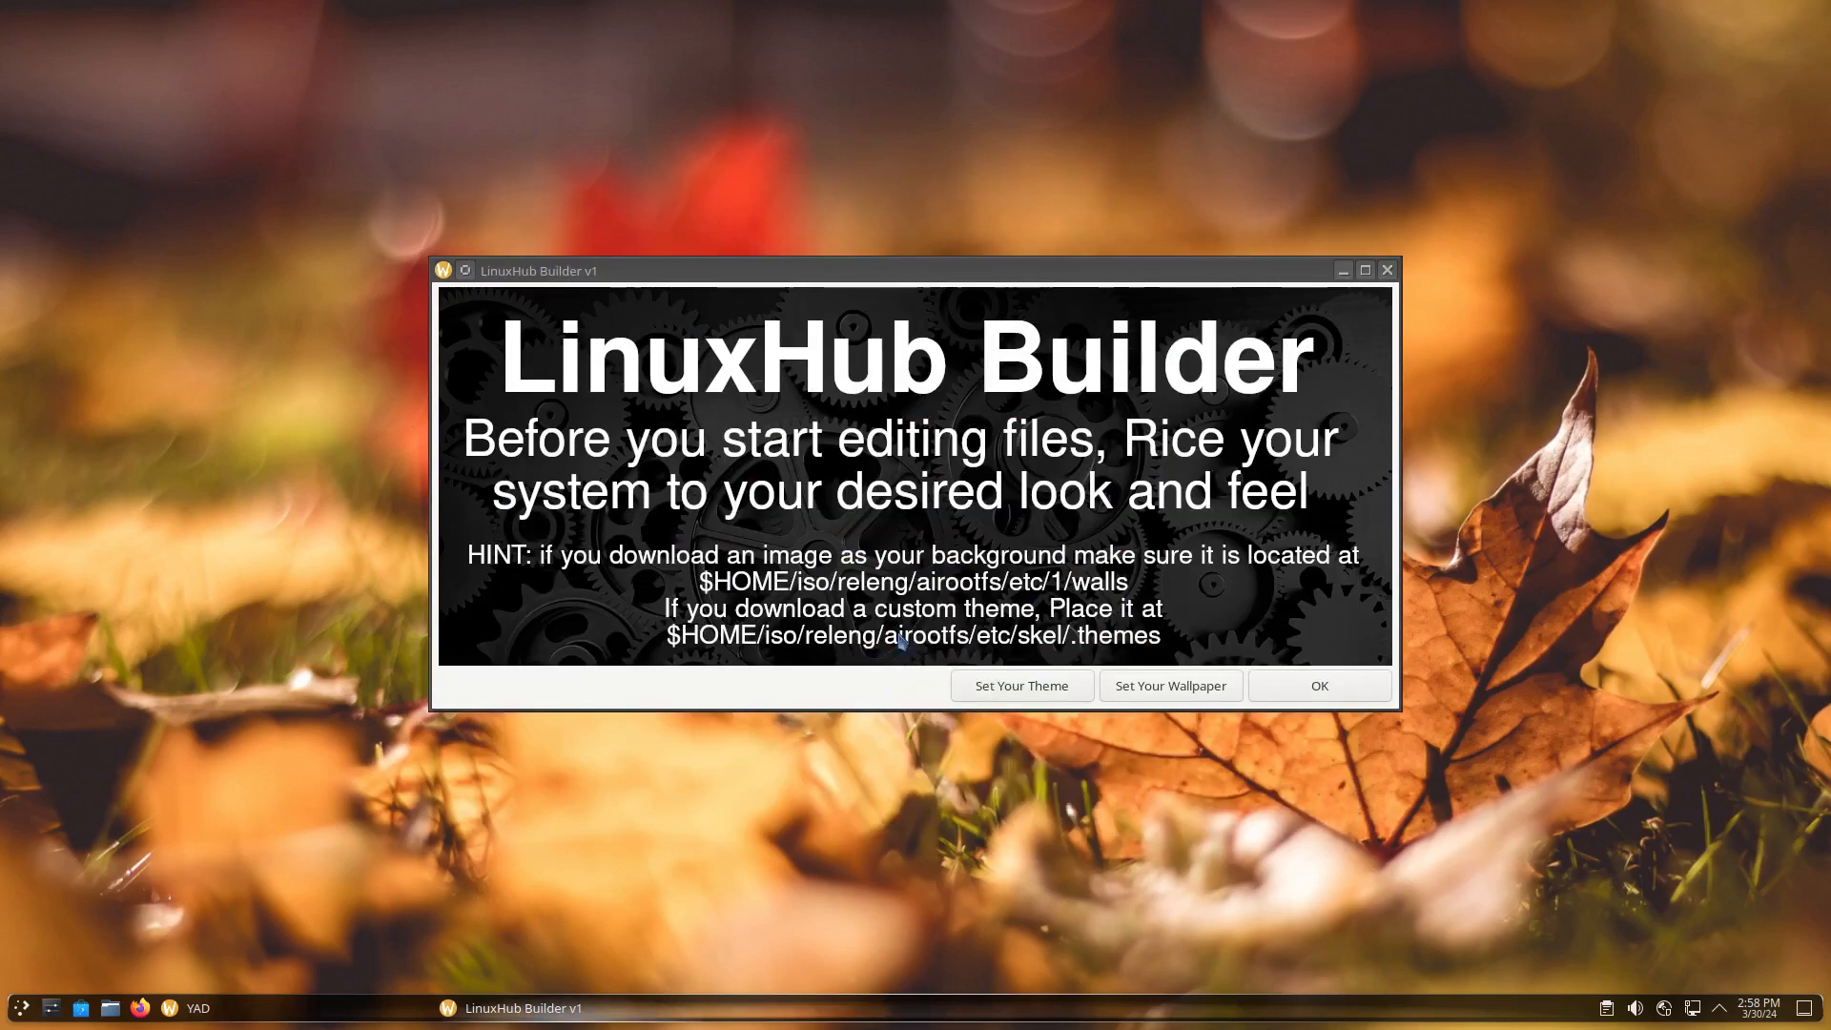
left_click(1328, 687)
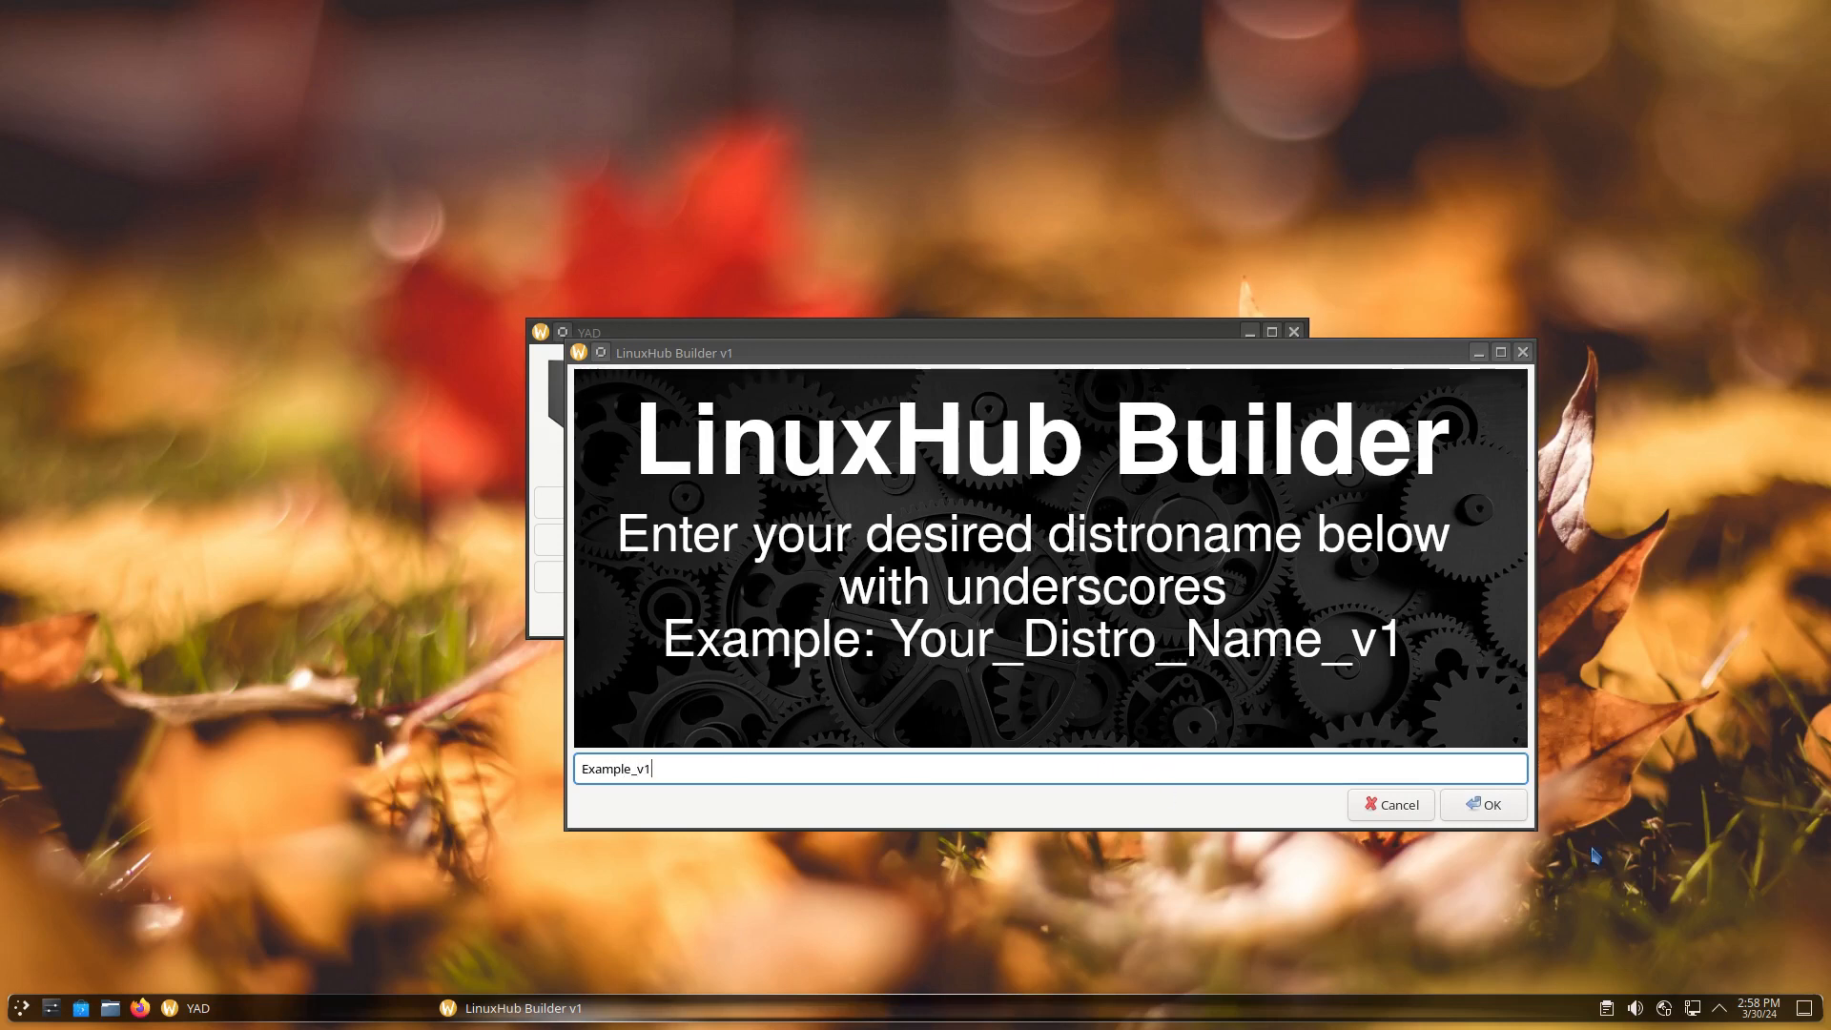
Confirm distro name Example_v1, GRUB entry 'Example v1', hostname 'example' and installer brand 'Example v1'
left_click(1473, 808)
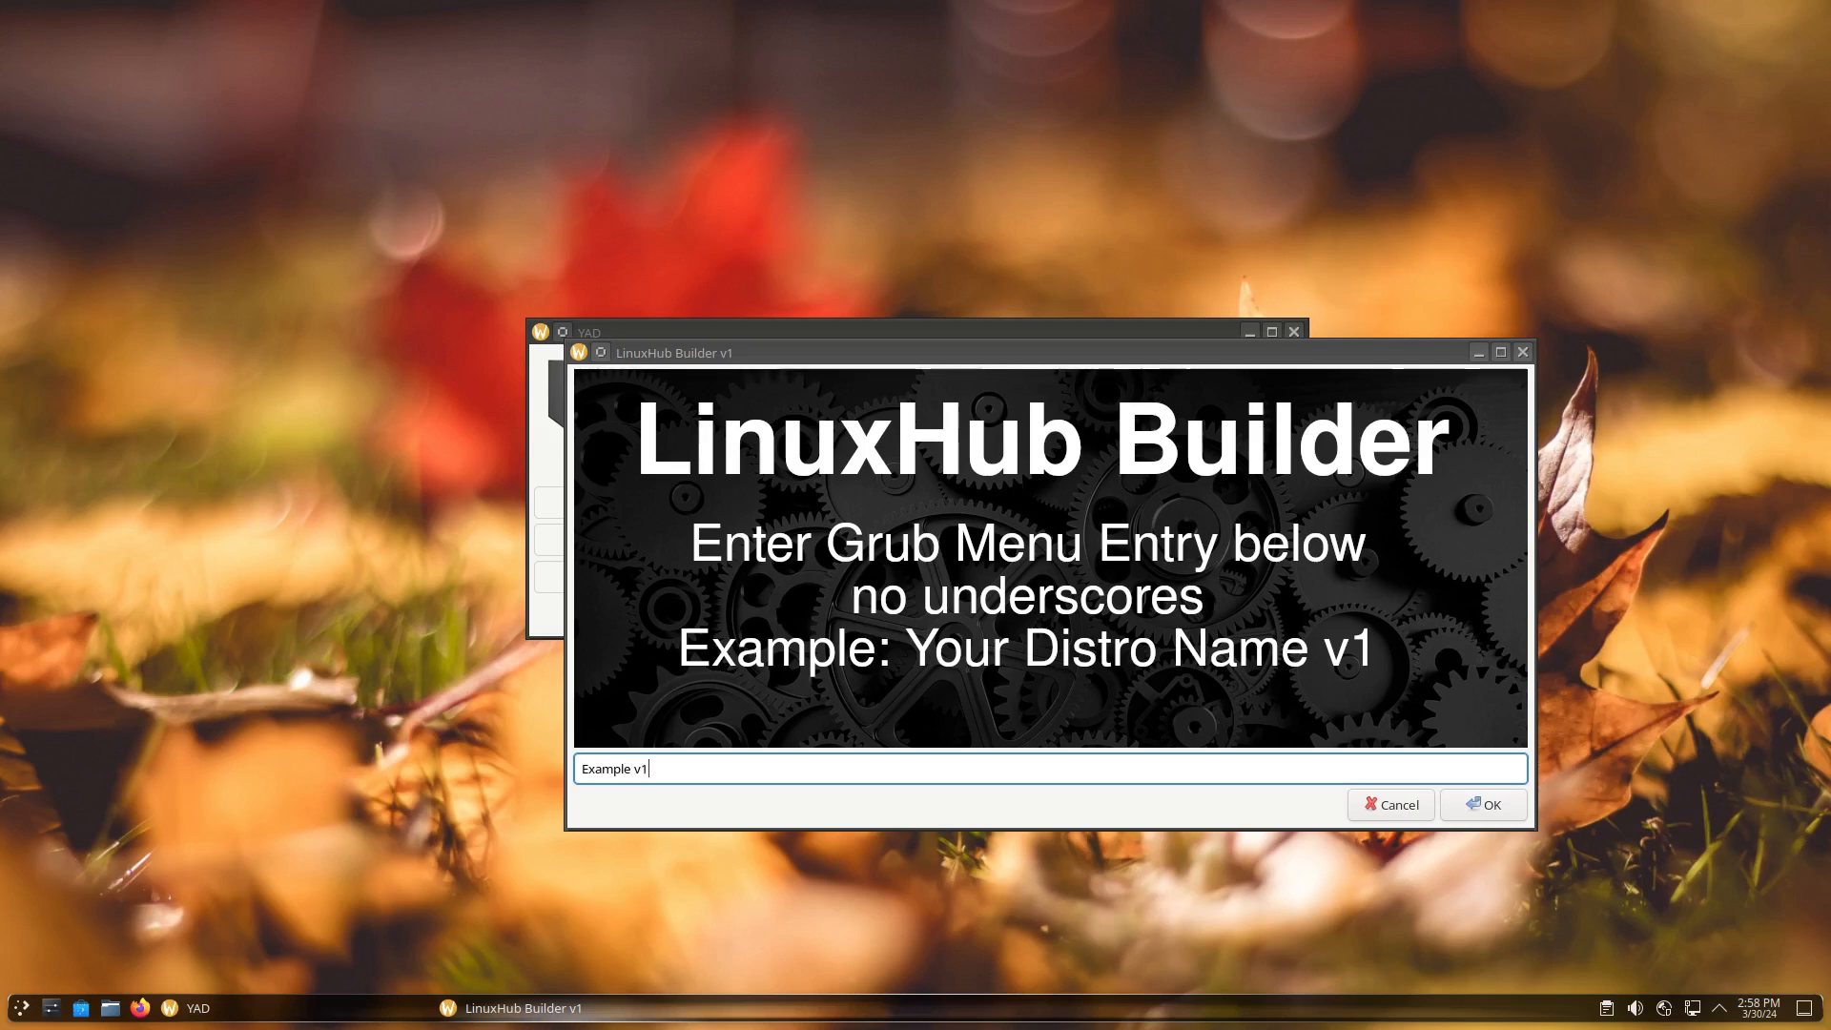
left_click(1485, 806)
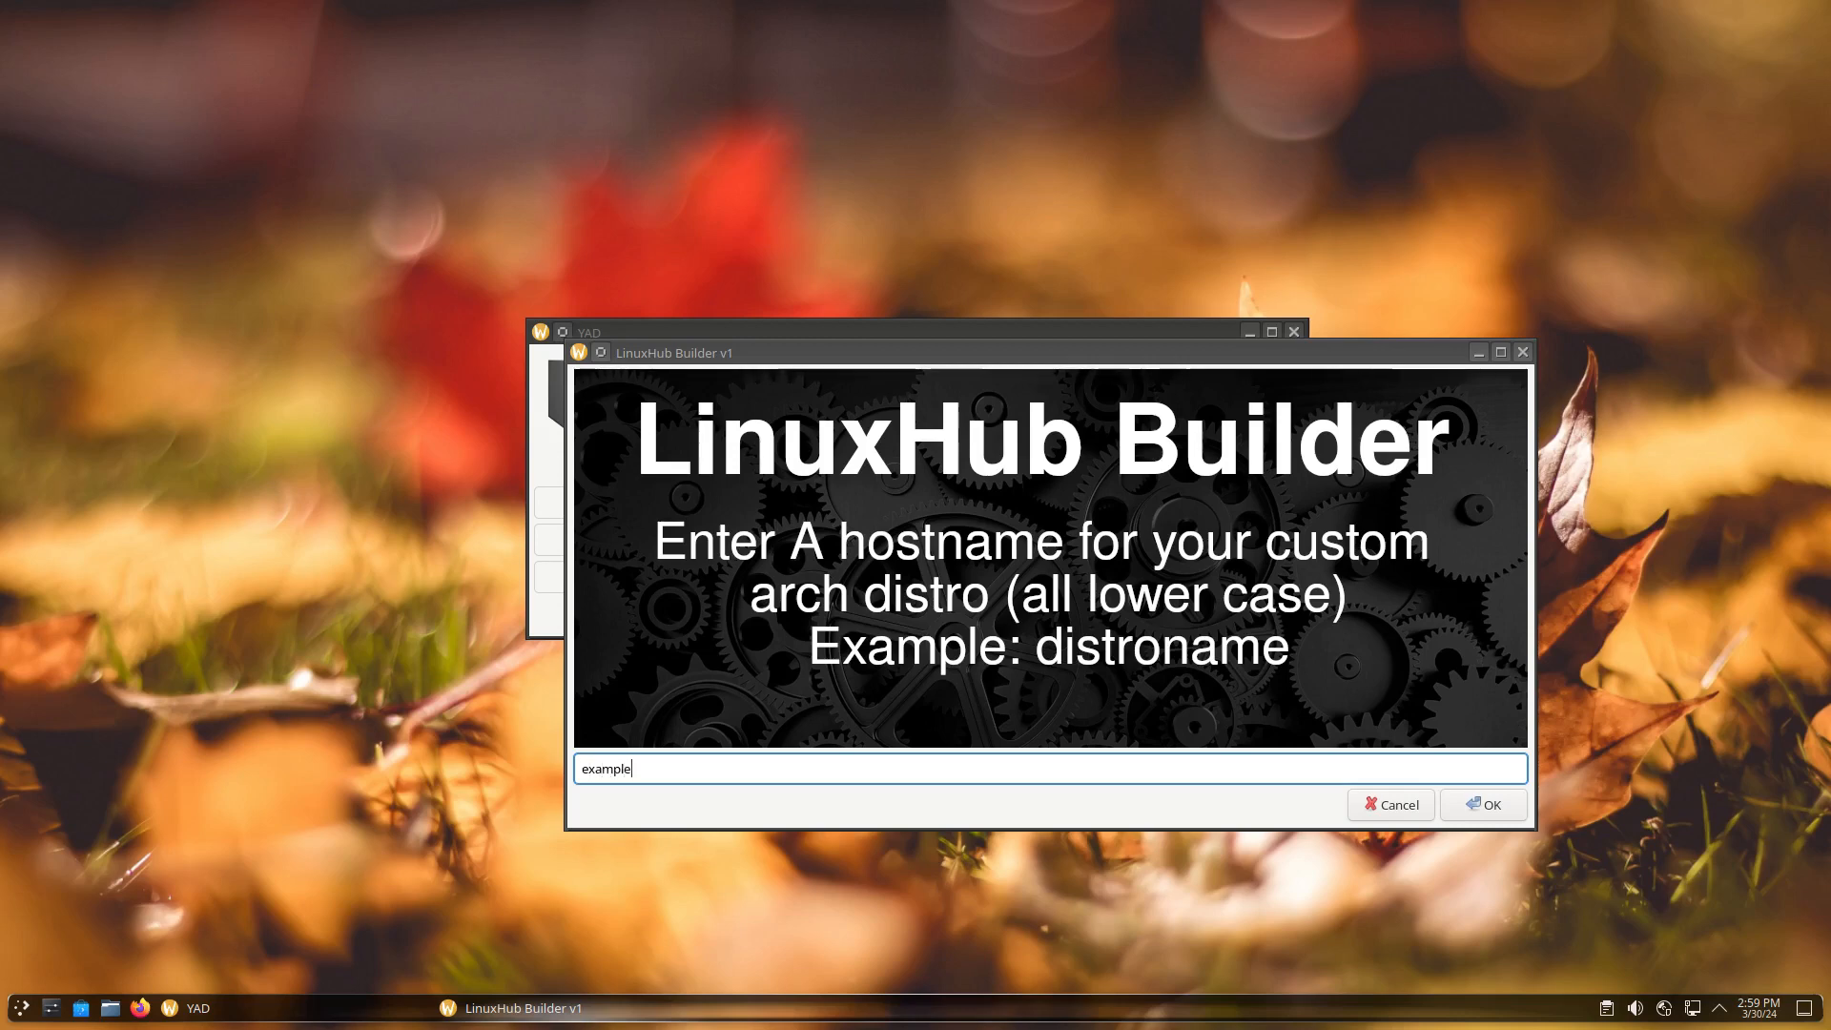
left_click(1479, 805)
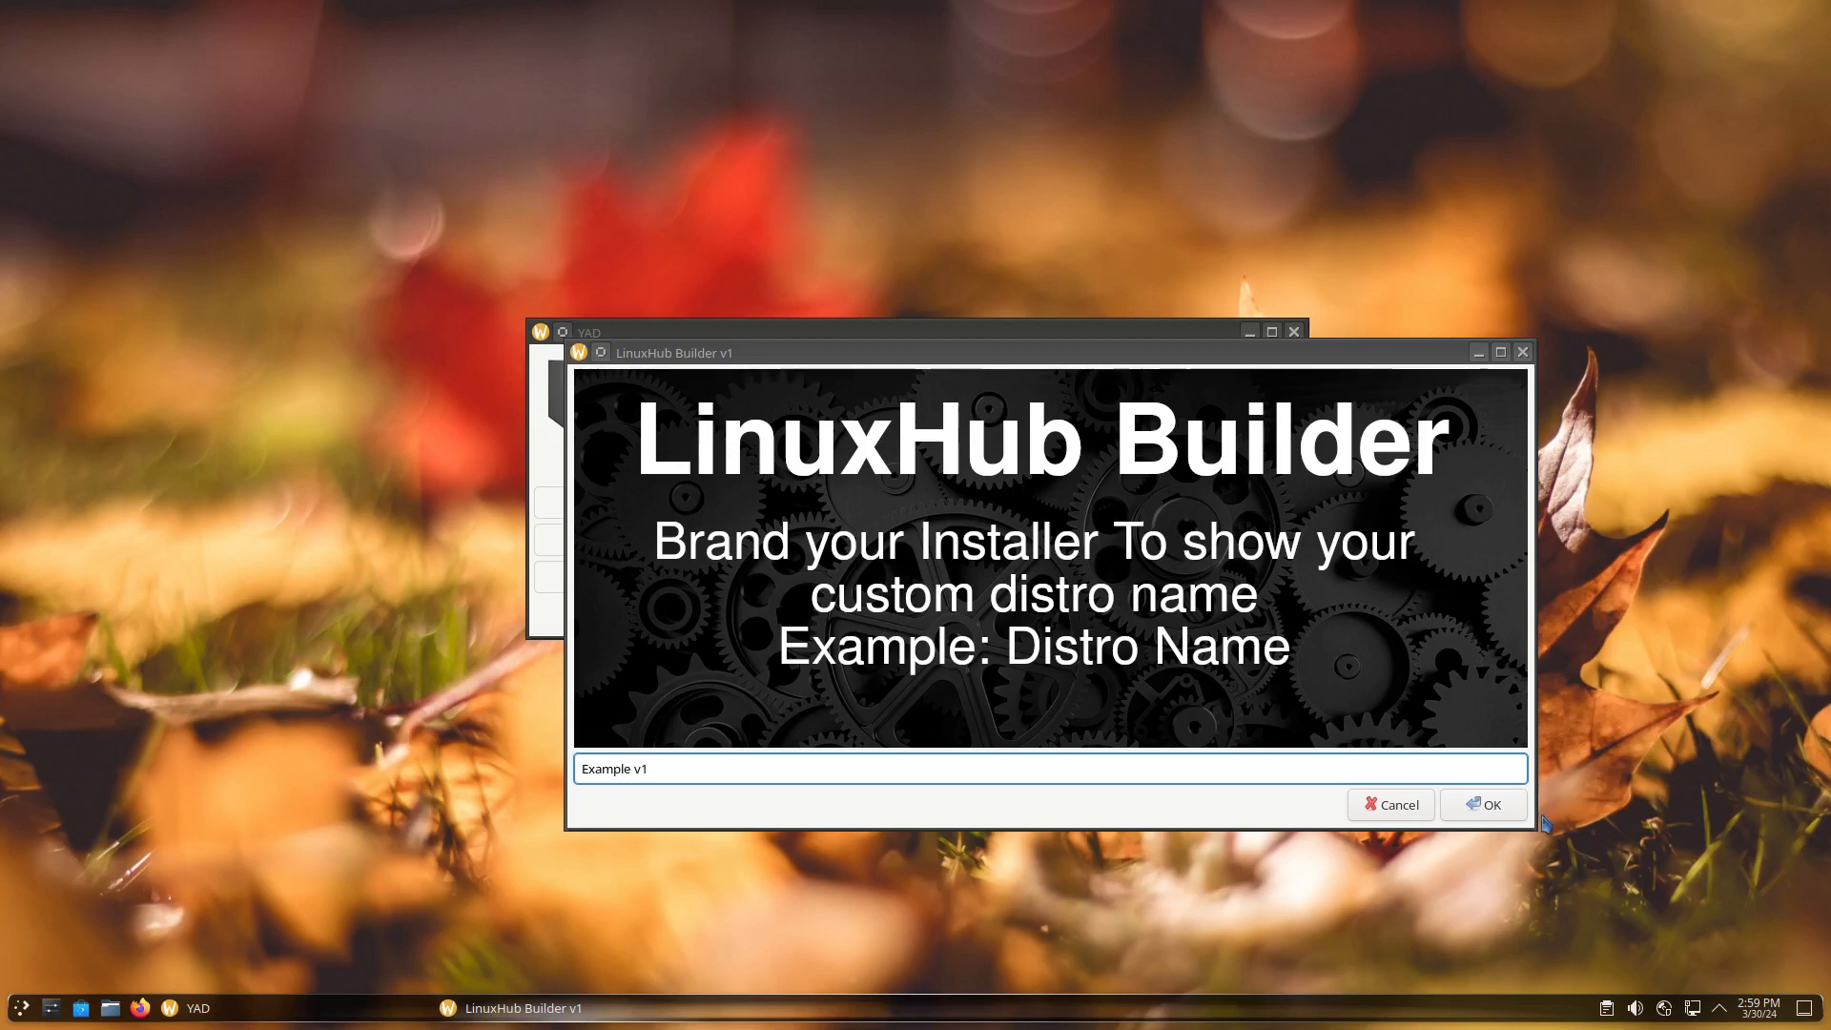
left_click(1484, 806)
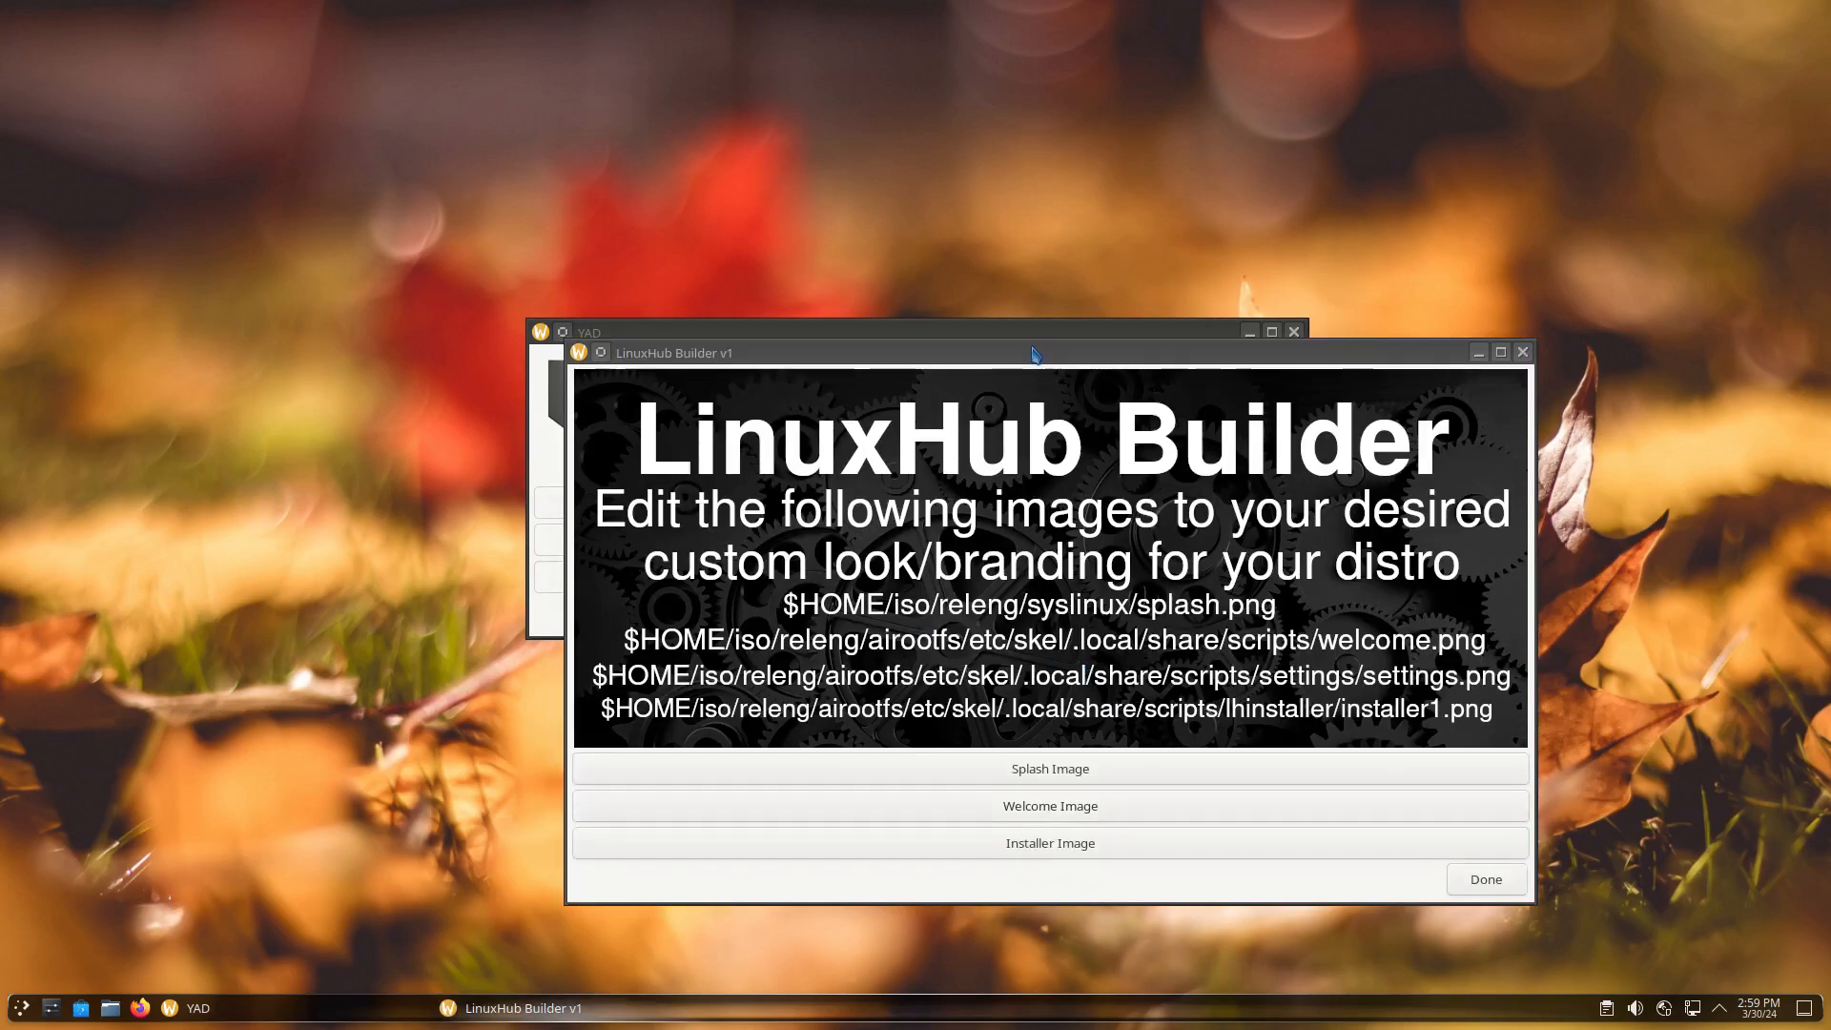
Open the builder's 640x480 splash.png in GIMP from the image-branding dialog
left_click_drag(1040, 345, 895, 256)
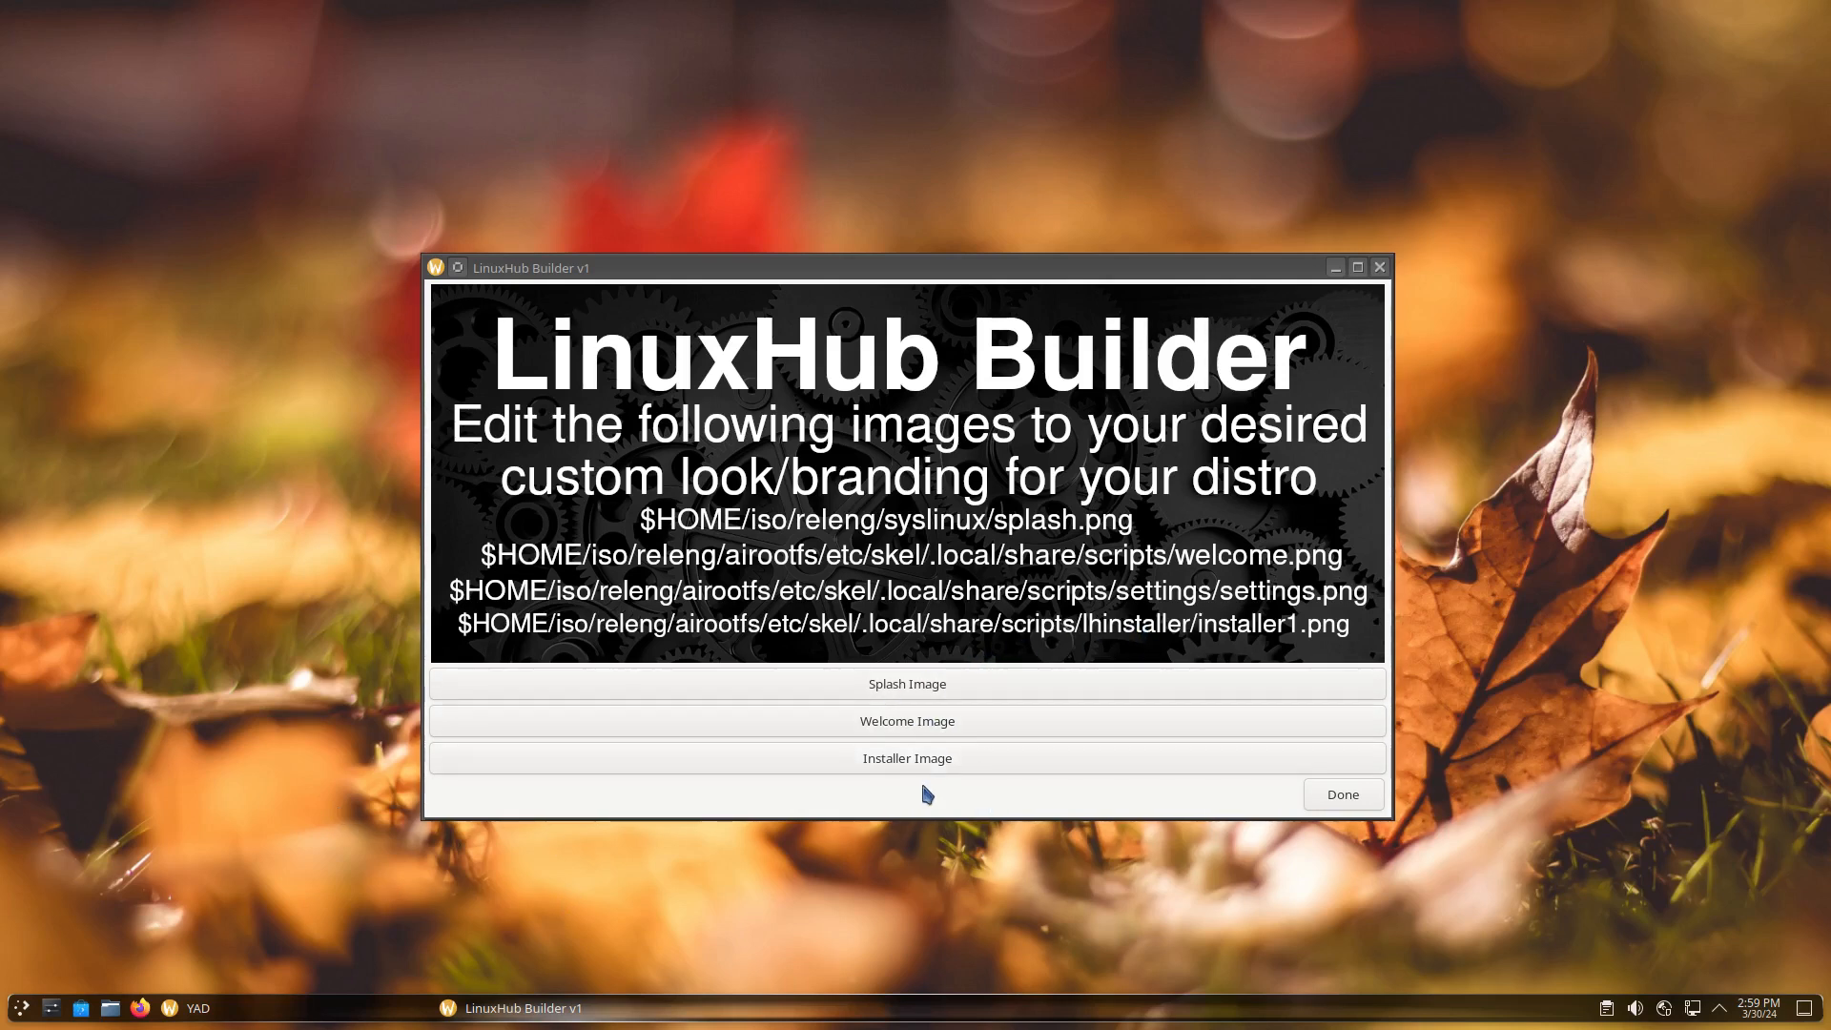
left_click(897, 685)
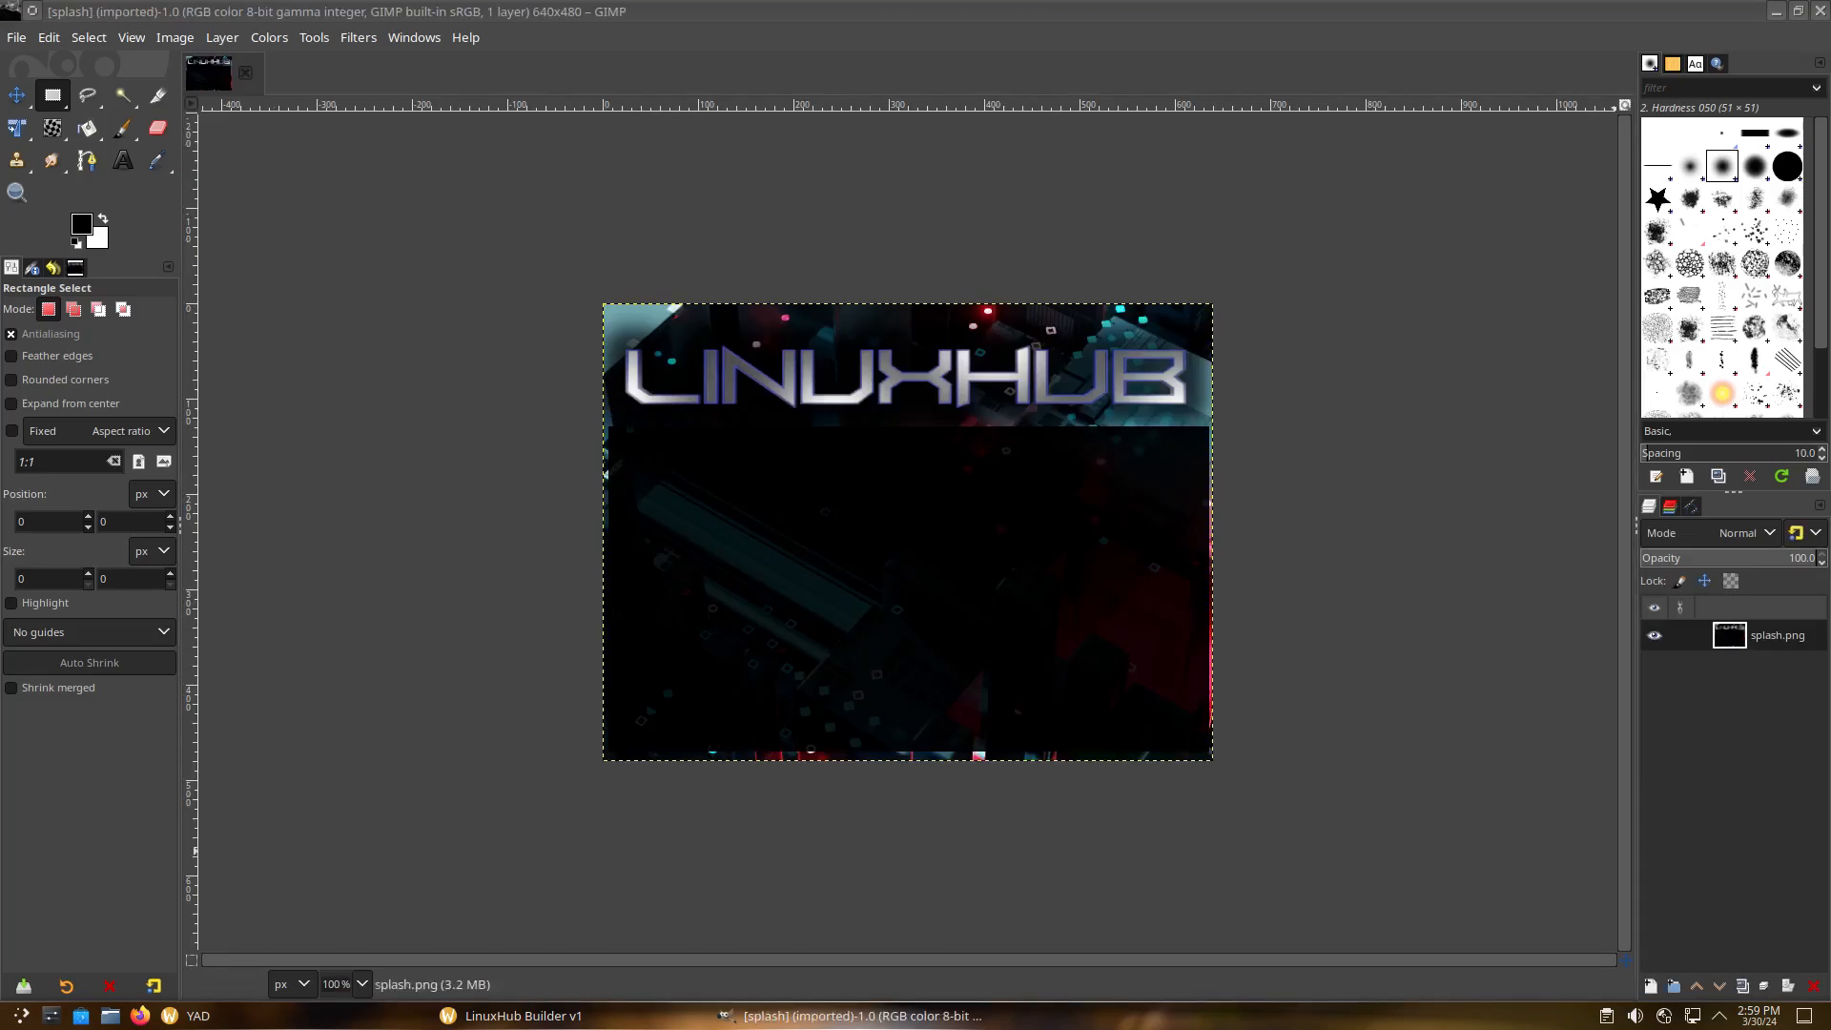
Add a new layer filled solid black over the splash, with white as foreground
left_click(1654, 989)
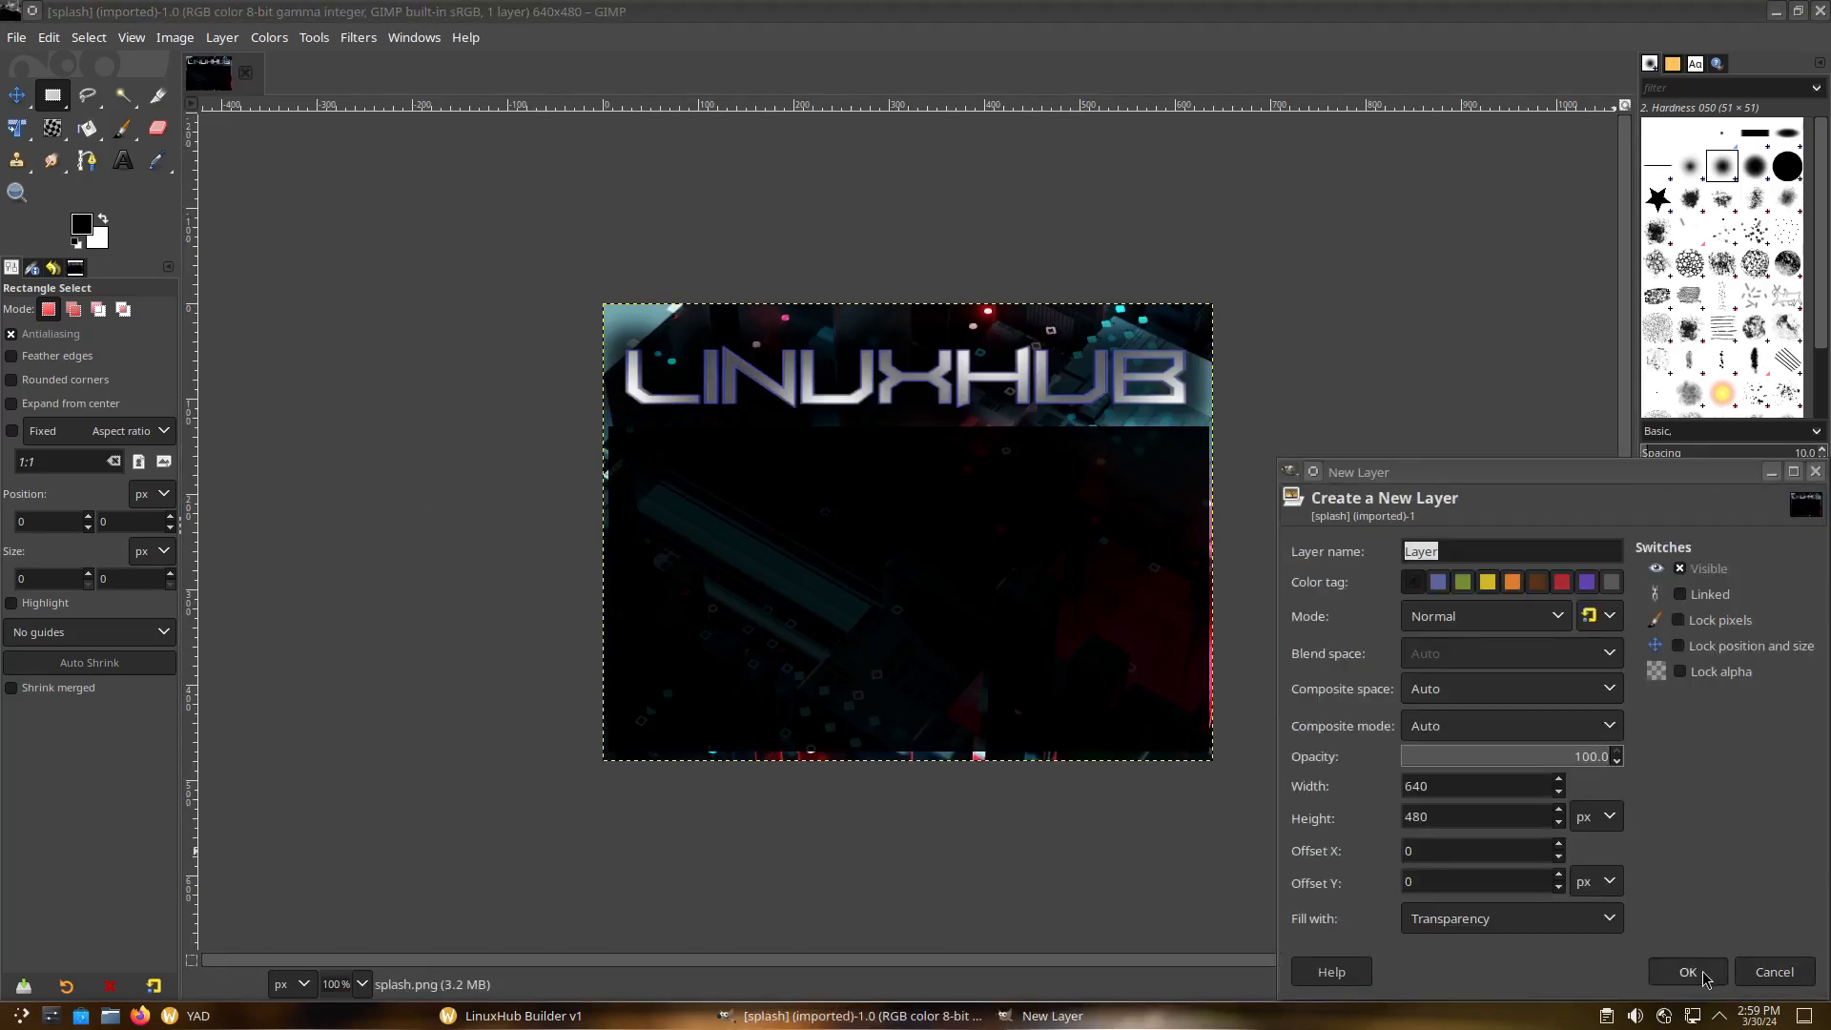
left_click(1708, 973)
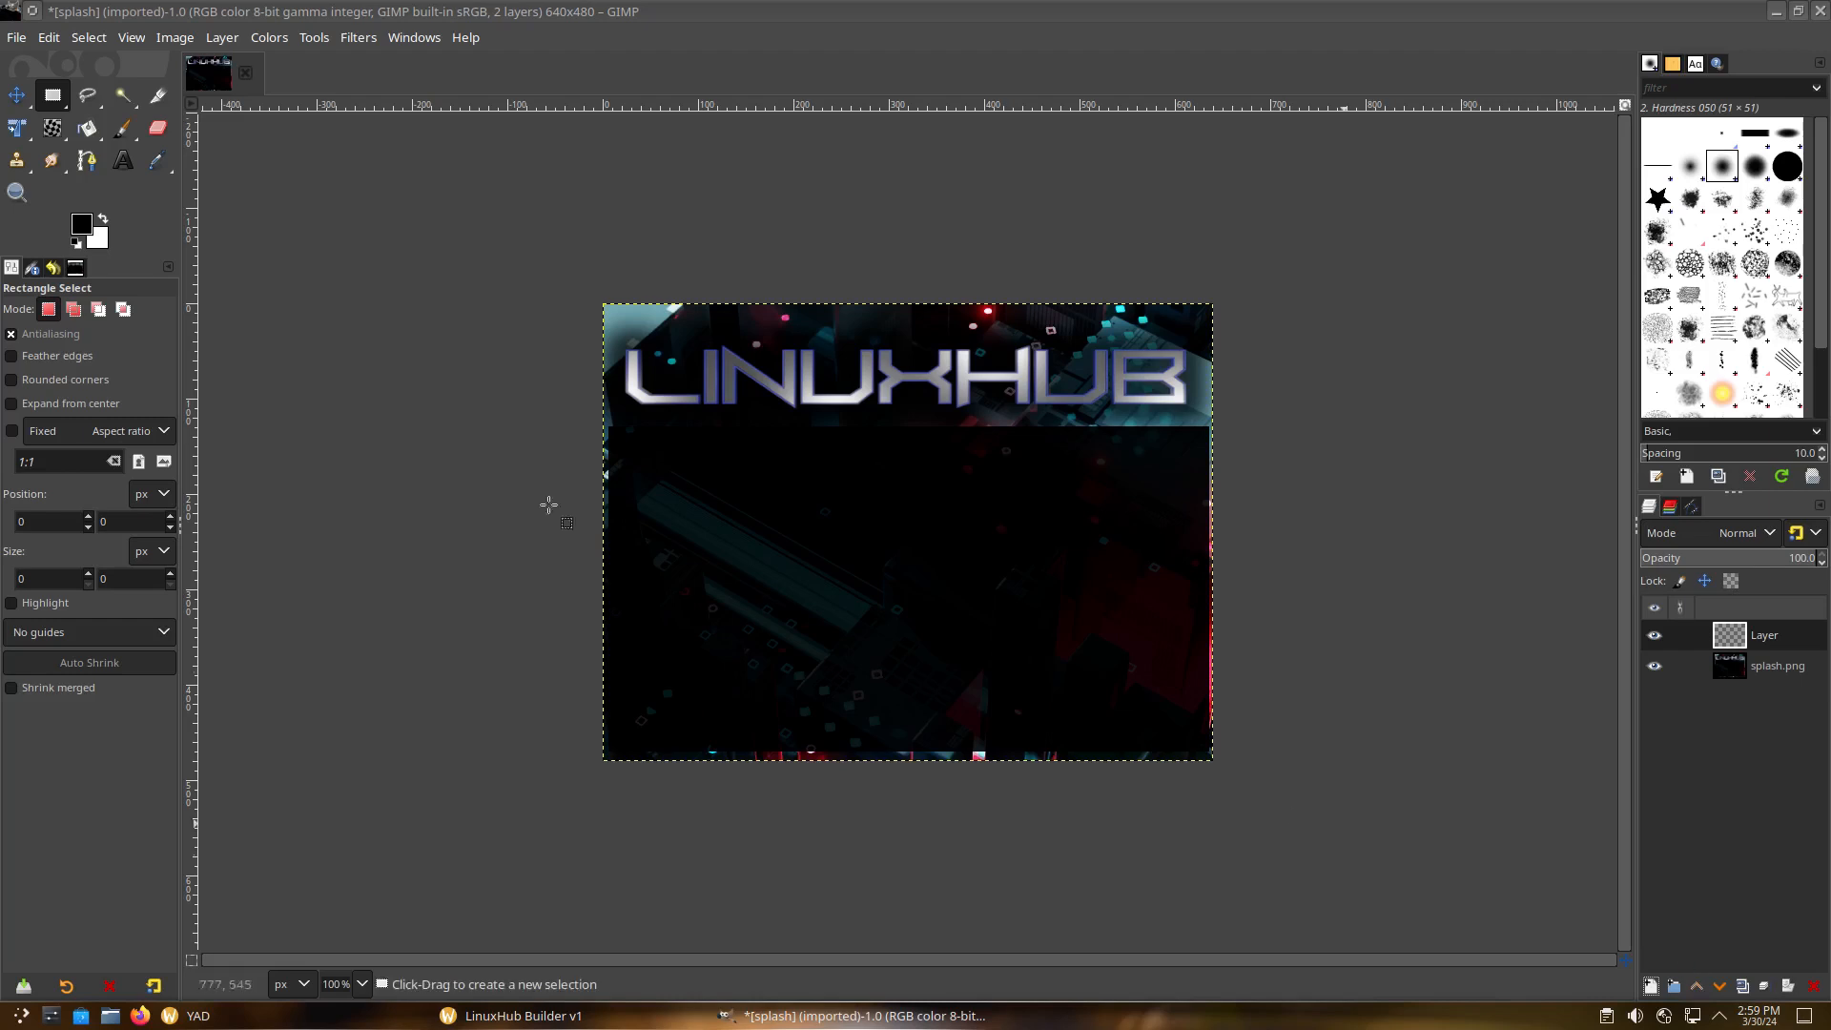
left_click(87, 128)
left_click(1037, 529)
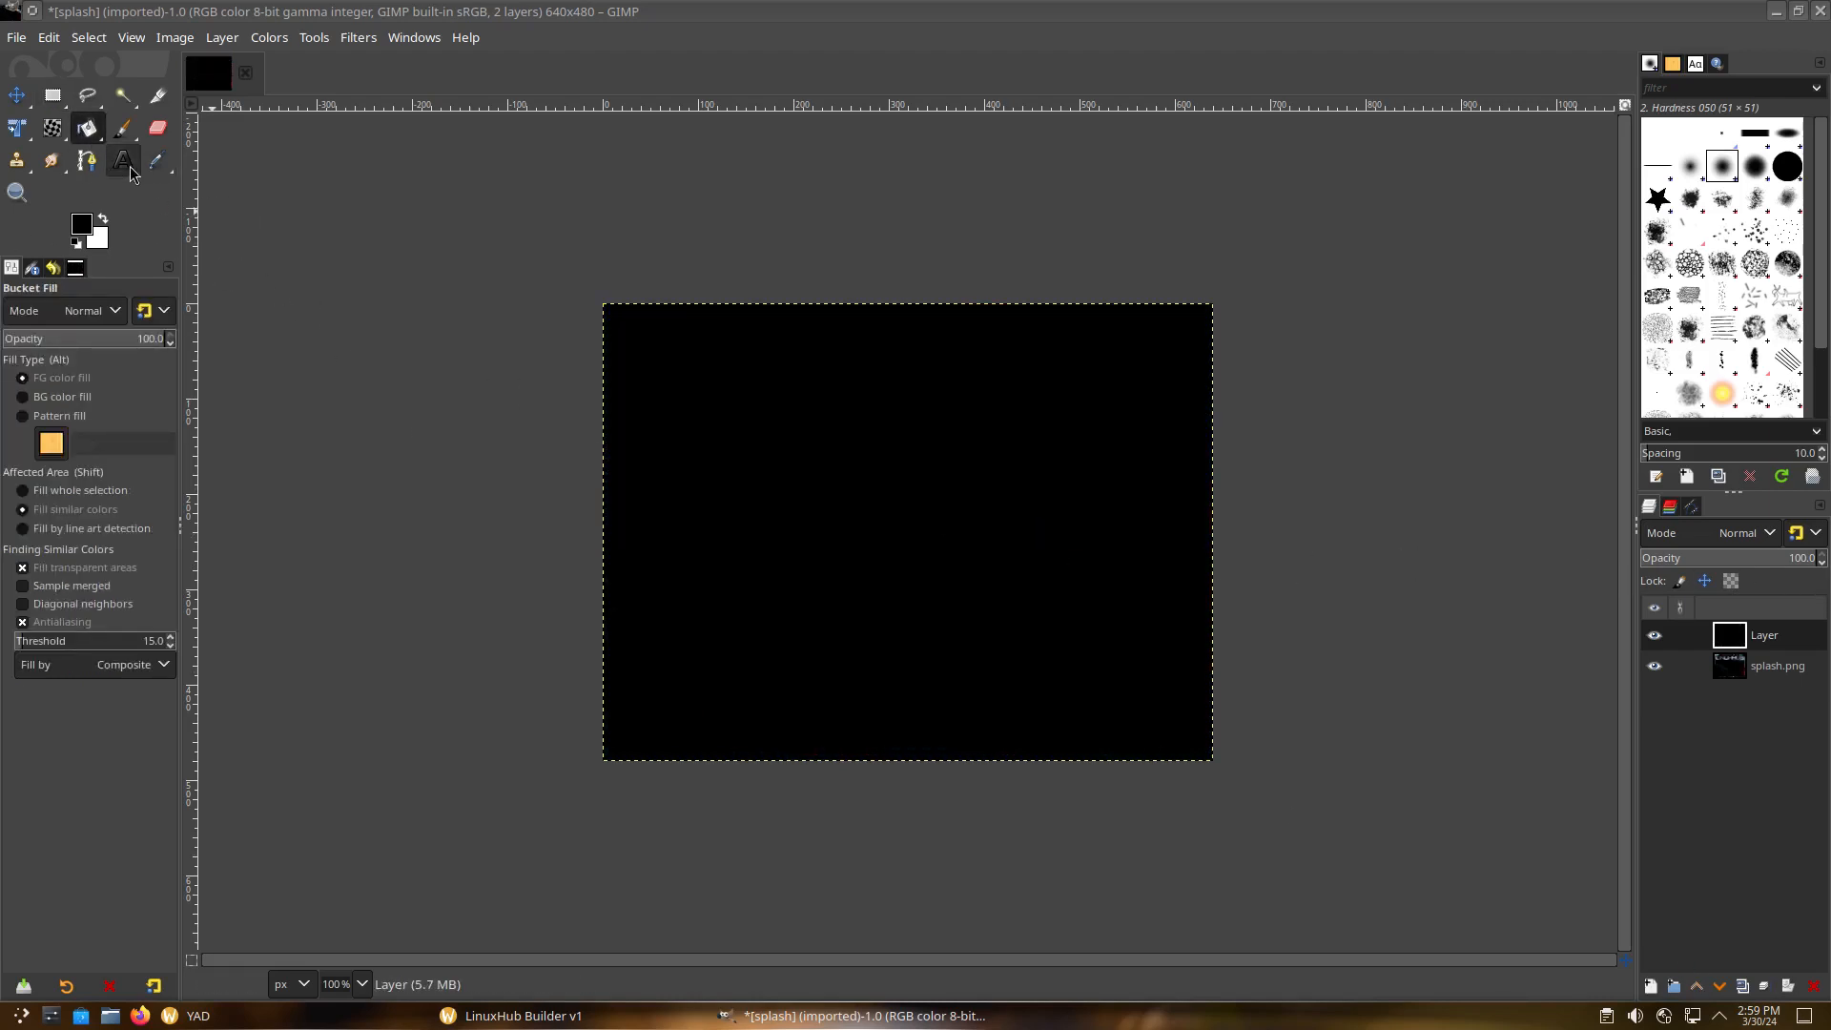
left_click(103, 219)
Add bold 112 px white 'EXAMPLE' text positioned near the top
left_click(123, 161)
left_click(693, 333)
type("EXAMPLE")
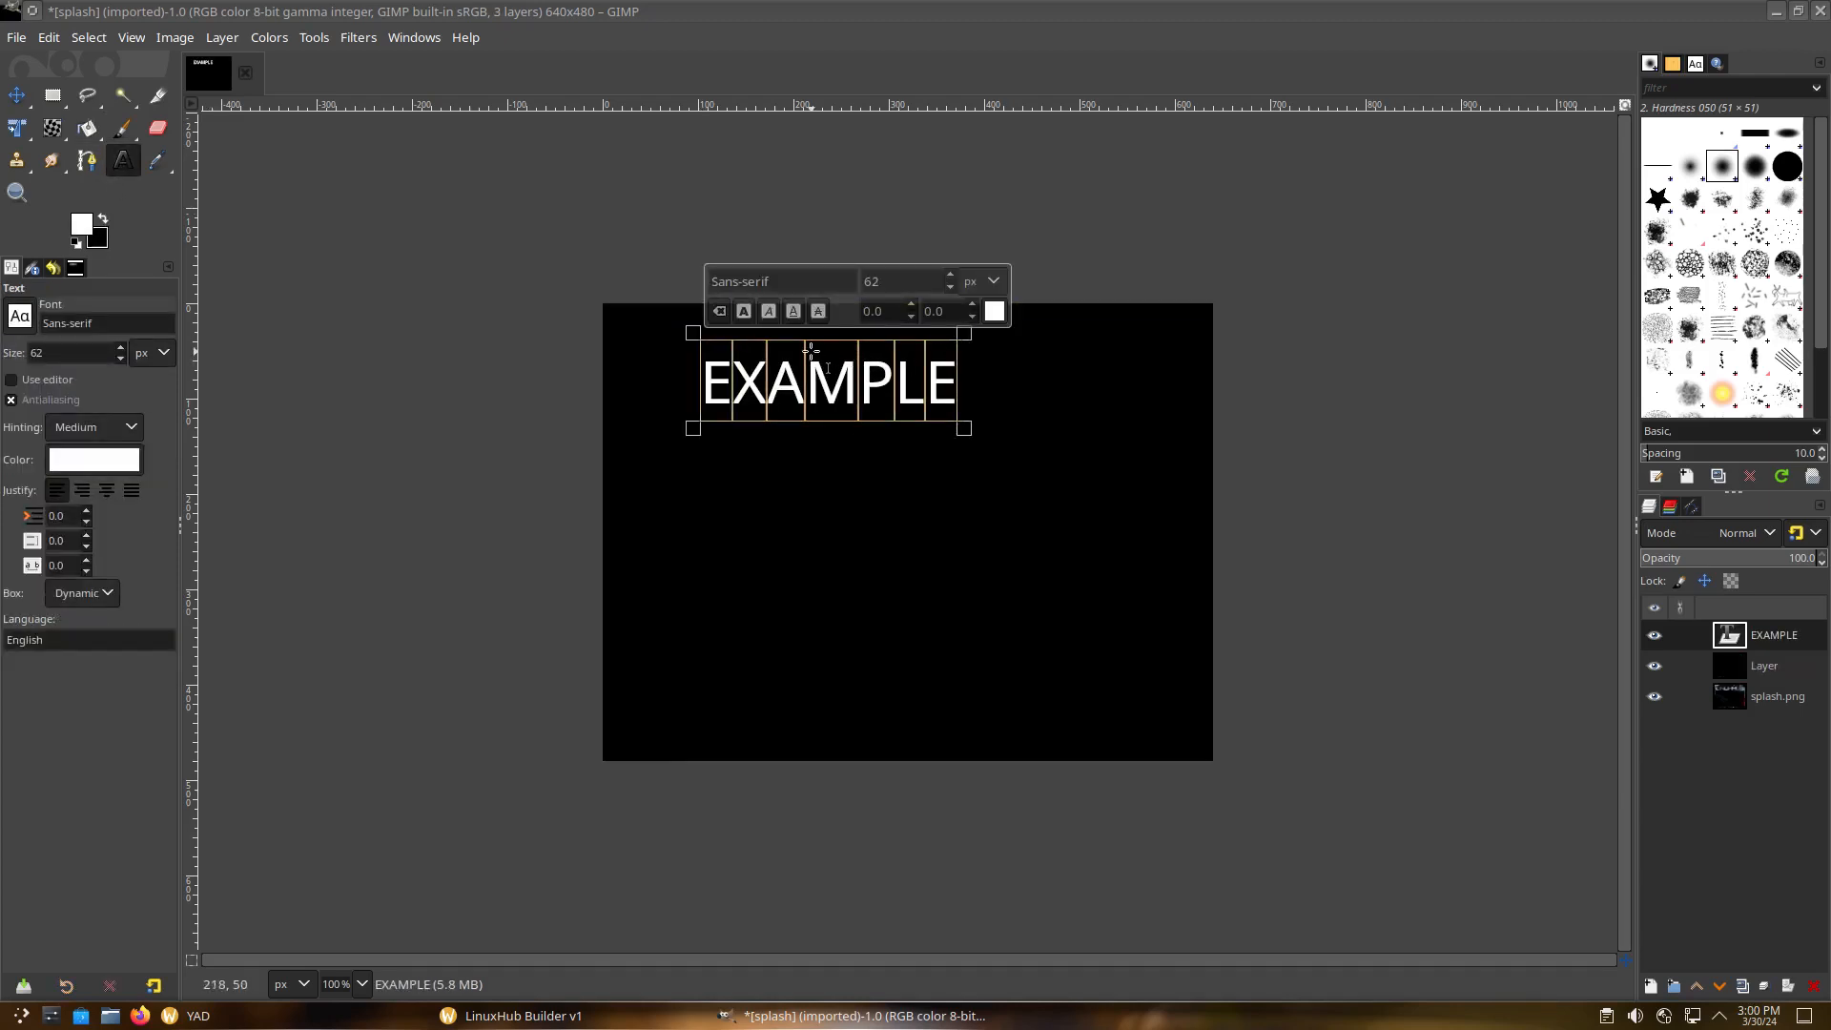
left_click(745, 312)
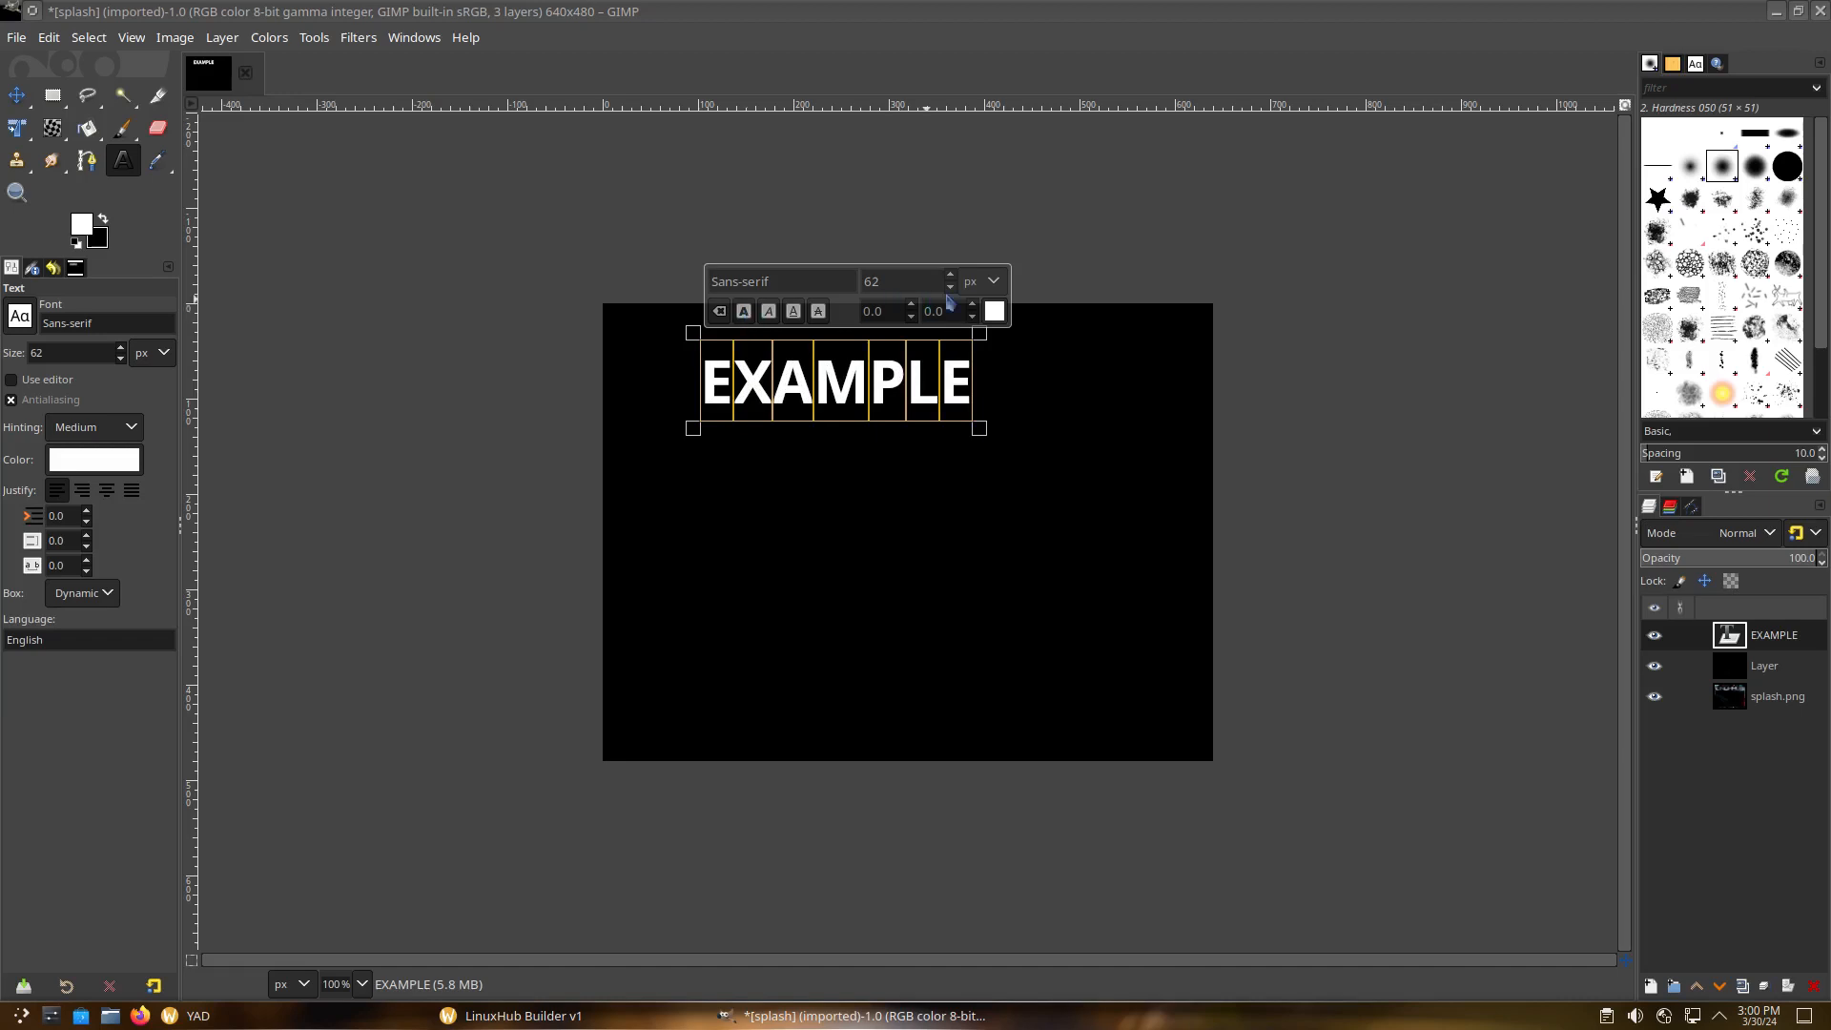
left_click_drag(952, 278, 952, 279)
left_click(16, 96)
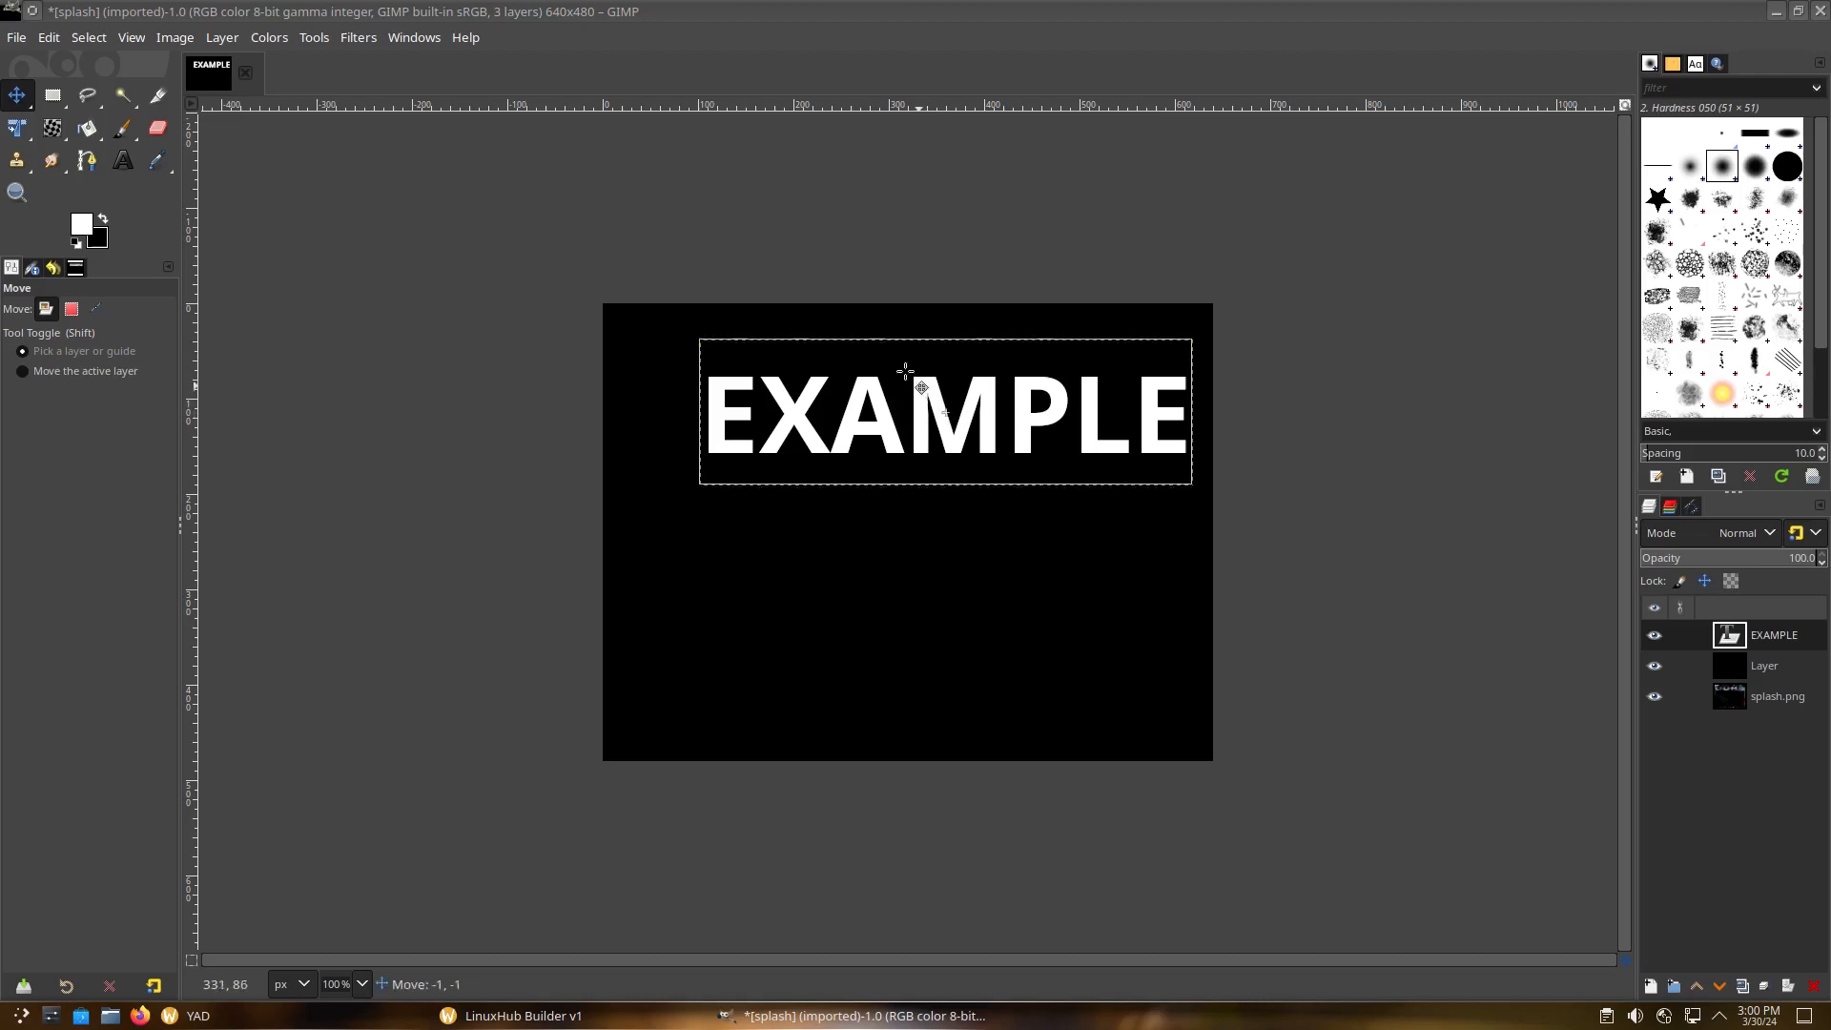
left_click_drag(918, 382, 895, 331)
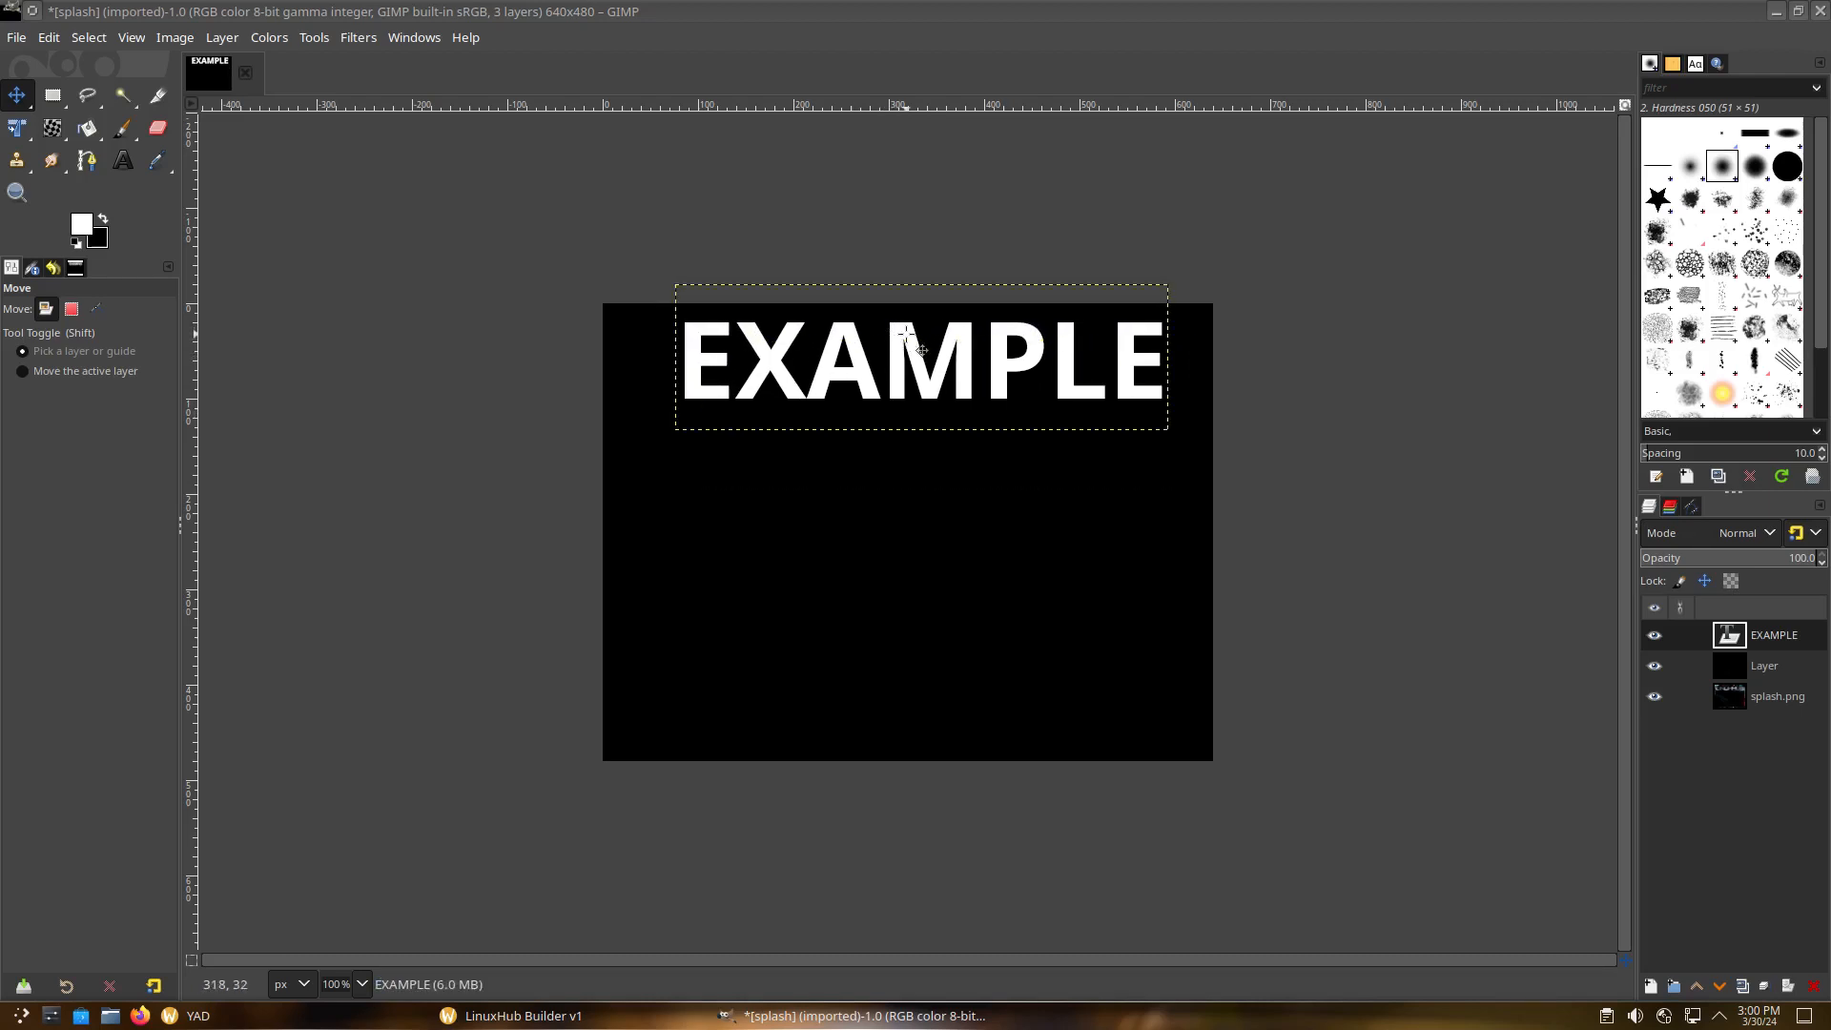
left_click_drag(774, 360, 766, 360)
Overwrite splash.png with the edited image and quit GIMP, discarding unsaved changes
left_click(14, 39)
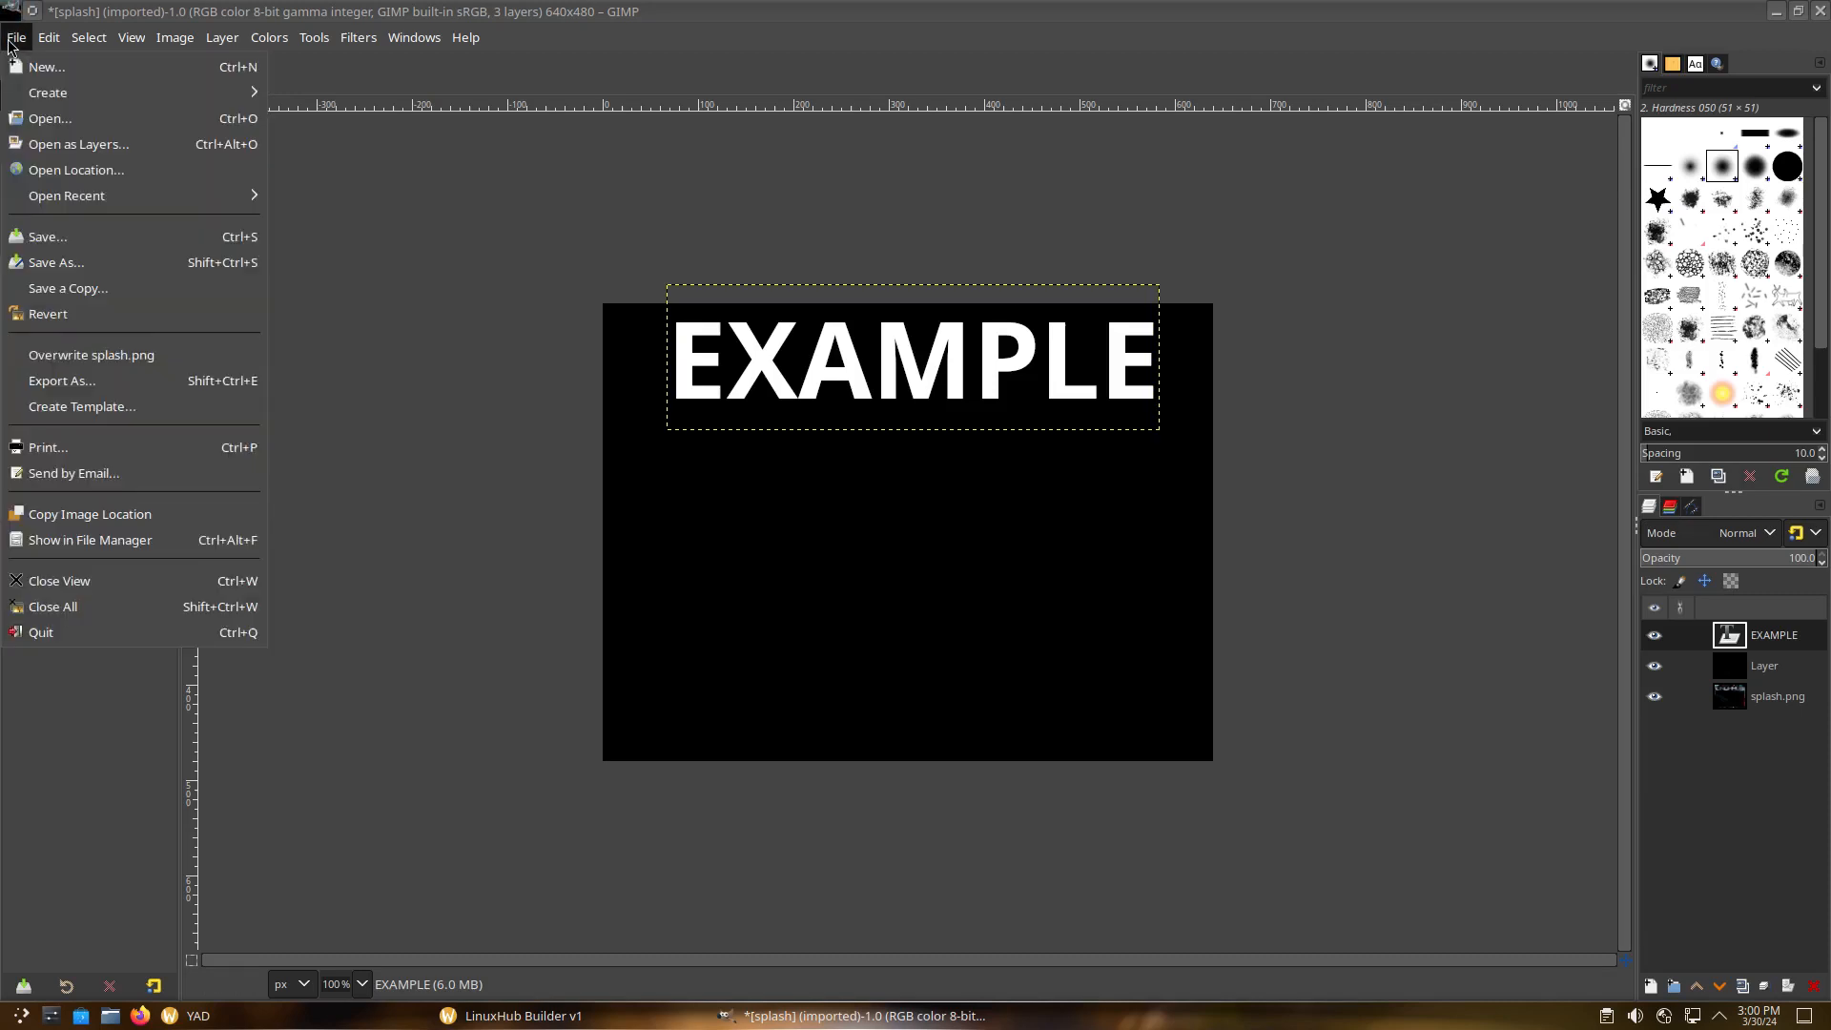
left_click(60, 357)
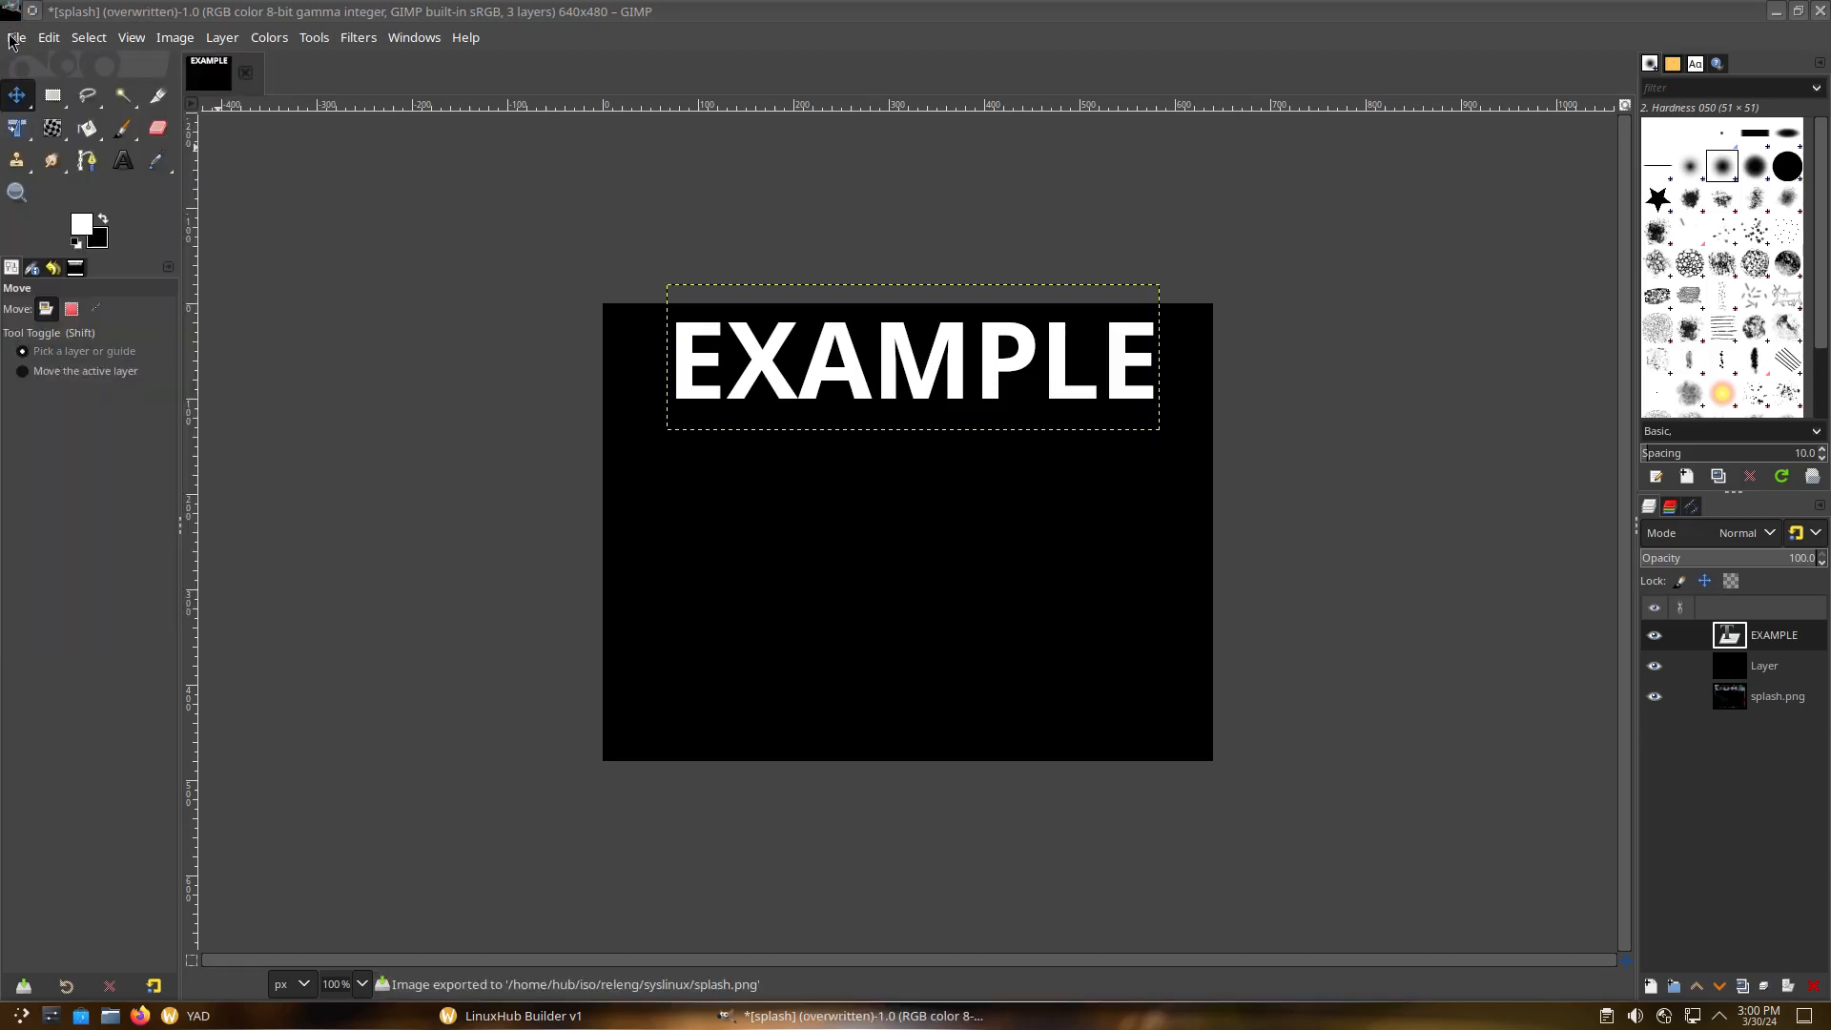
left_click(14, 39)
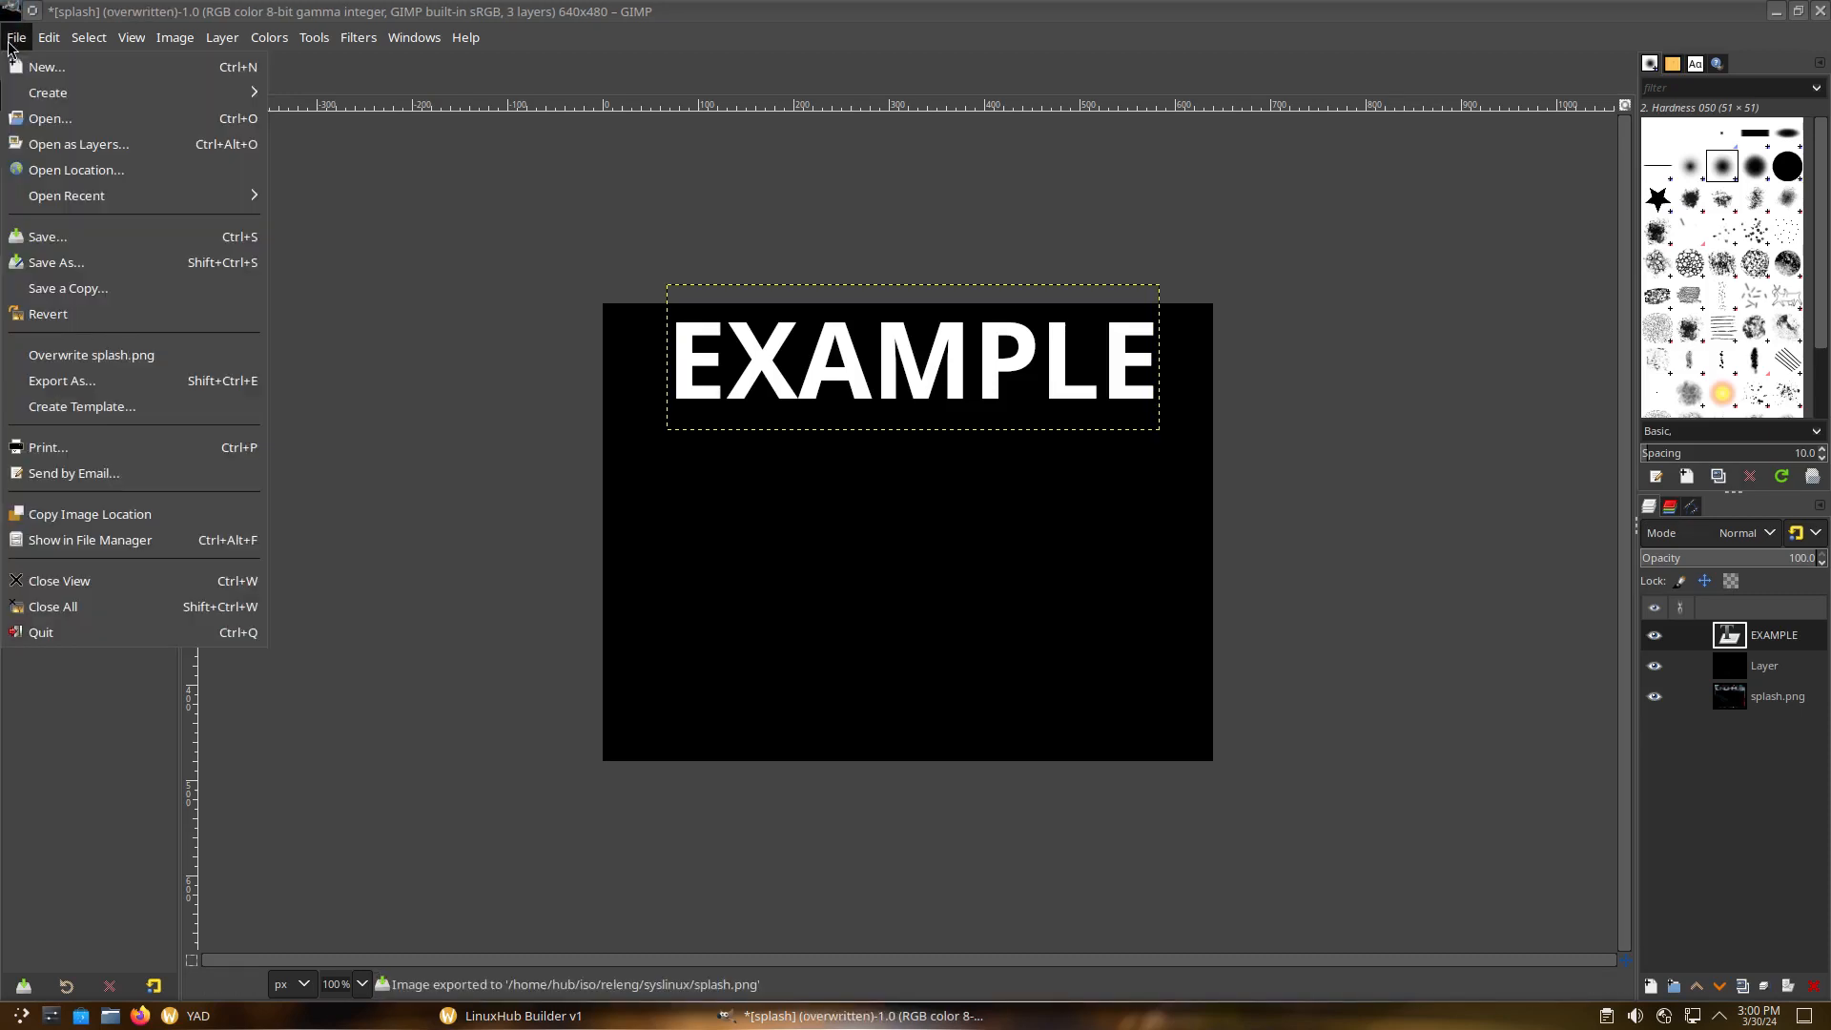
left_click(61, 356)
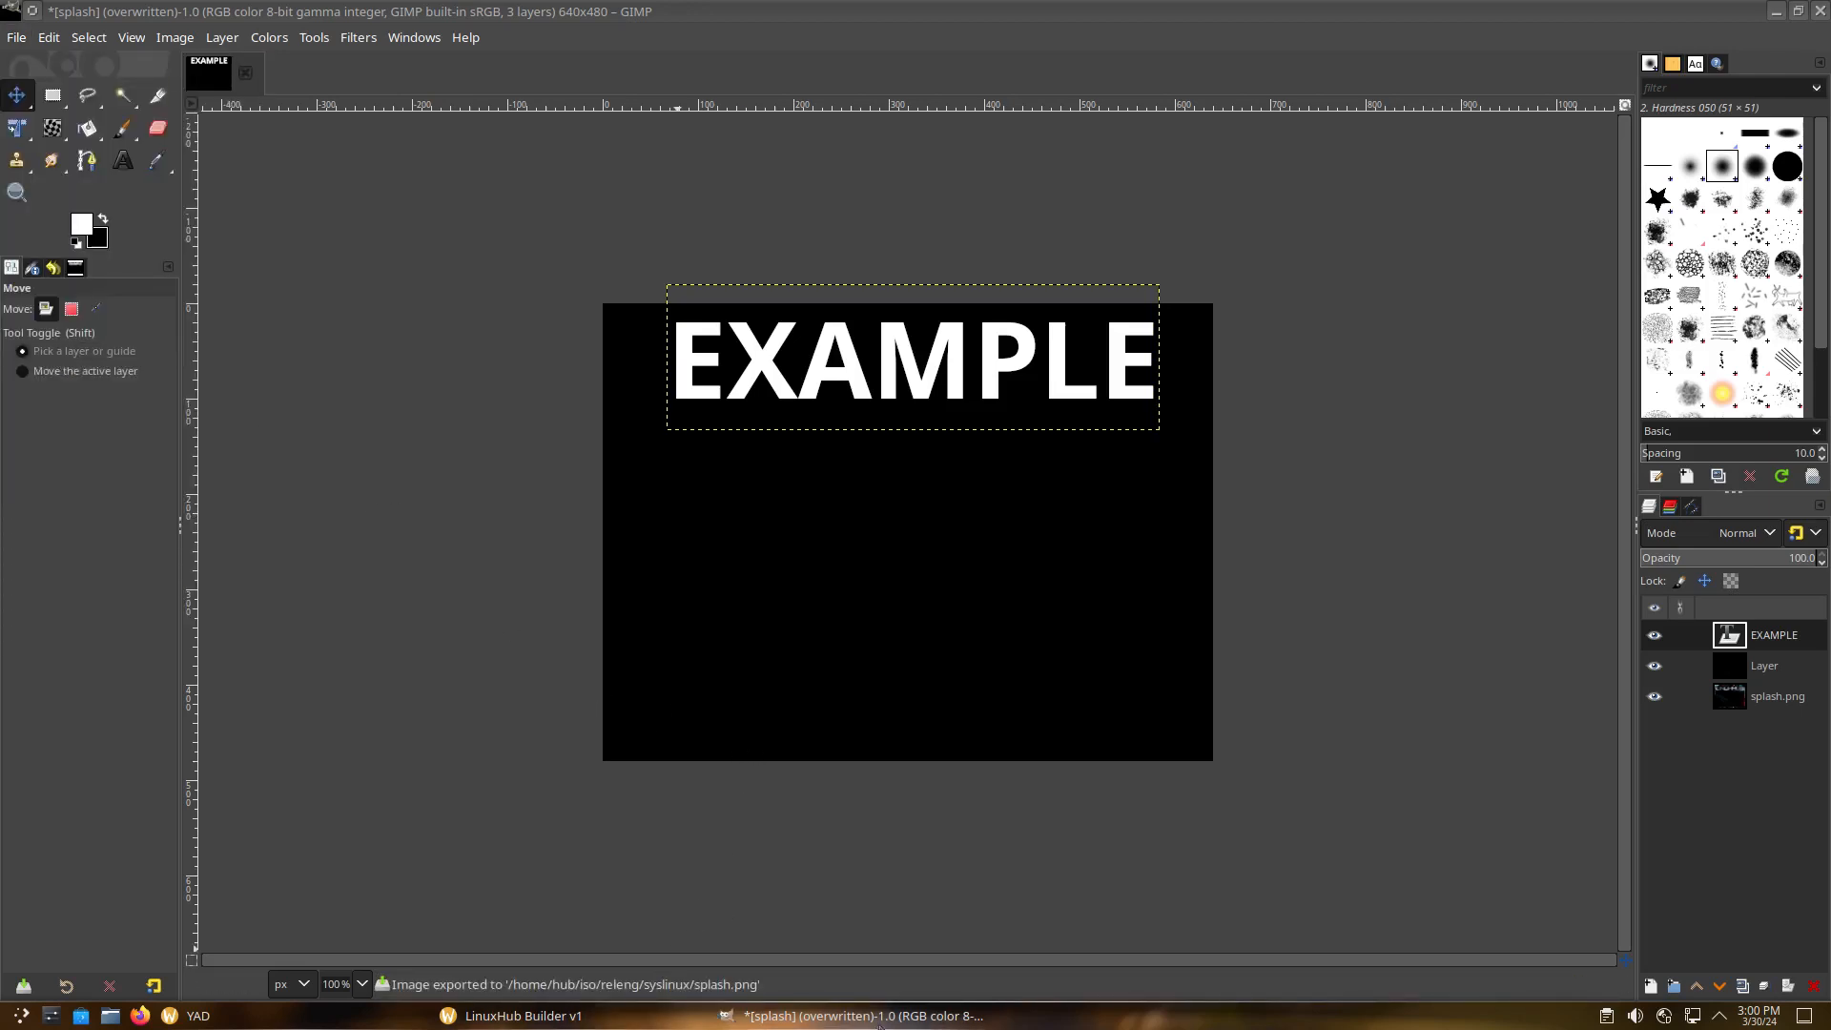
right_click(877, 1019)
left_click(801, 989)
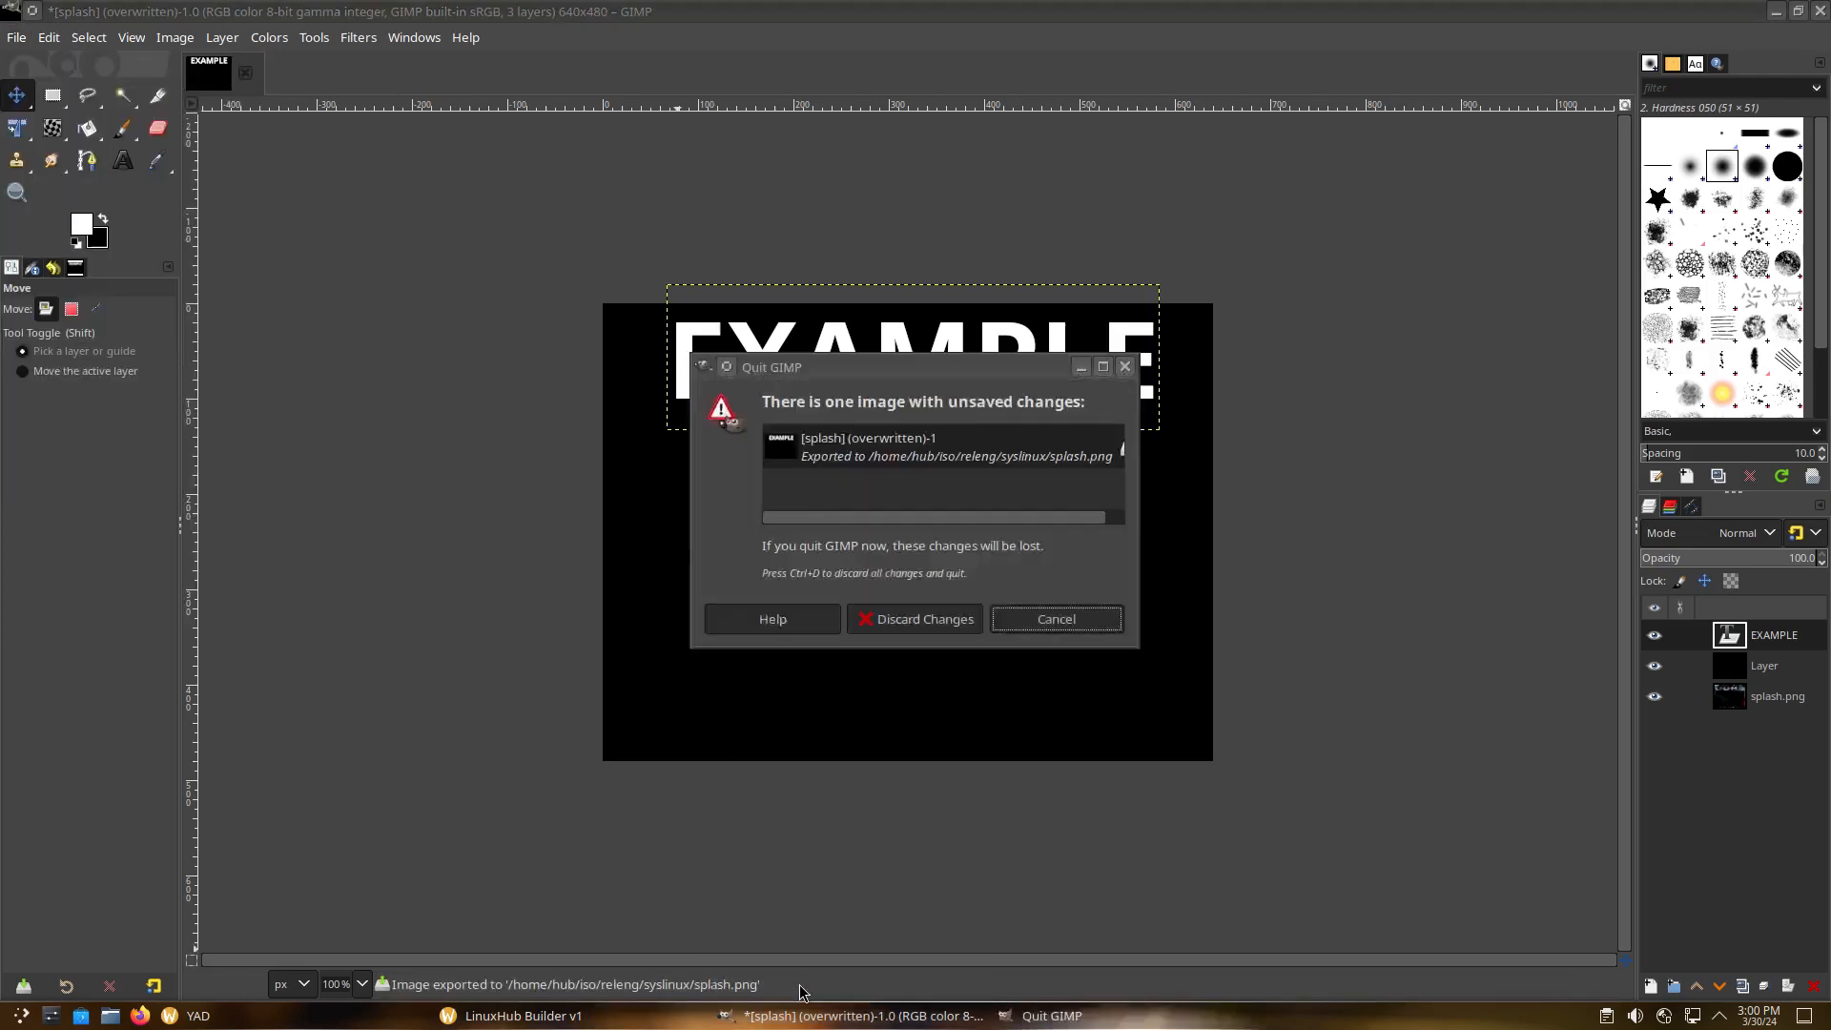
left_click(954, 620)
Replace the LinuxHub logo in welcome.png with EXAMPLE text placed on the banner
left_click(904, 722)
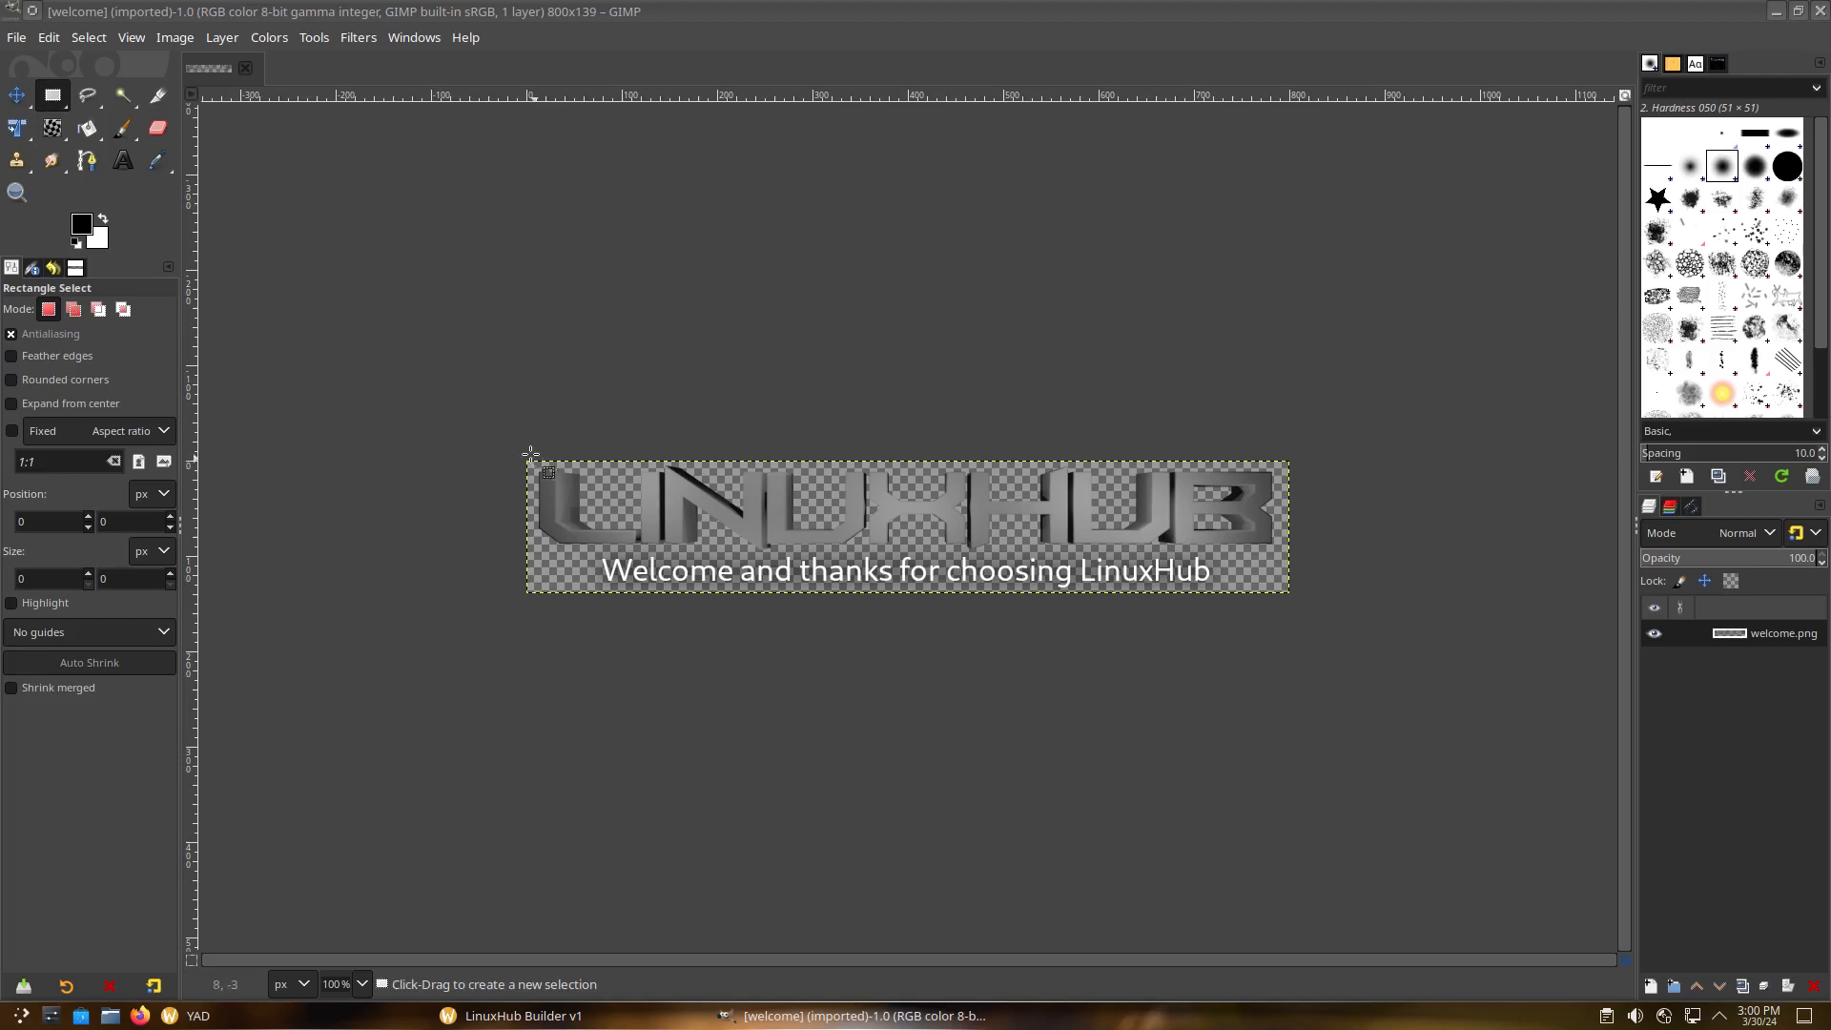
left_click_drag(513, 449, 1326, 549)
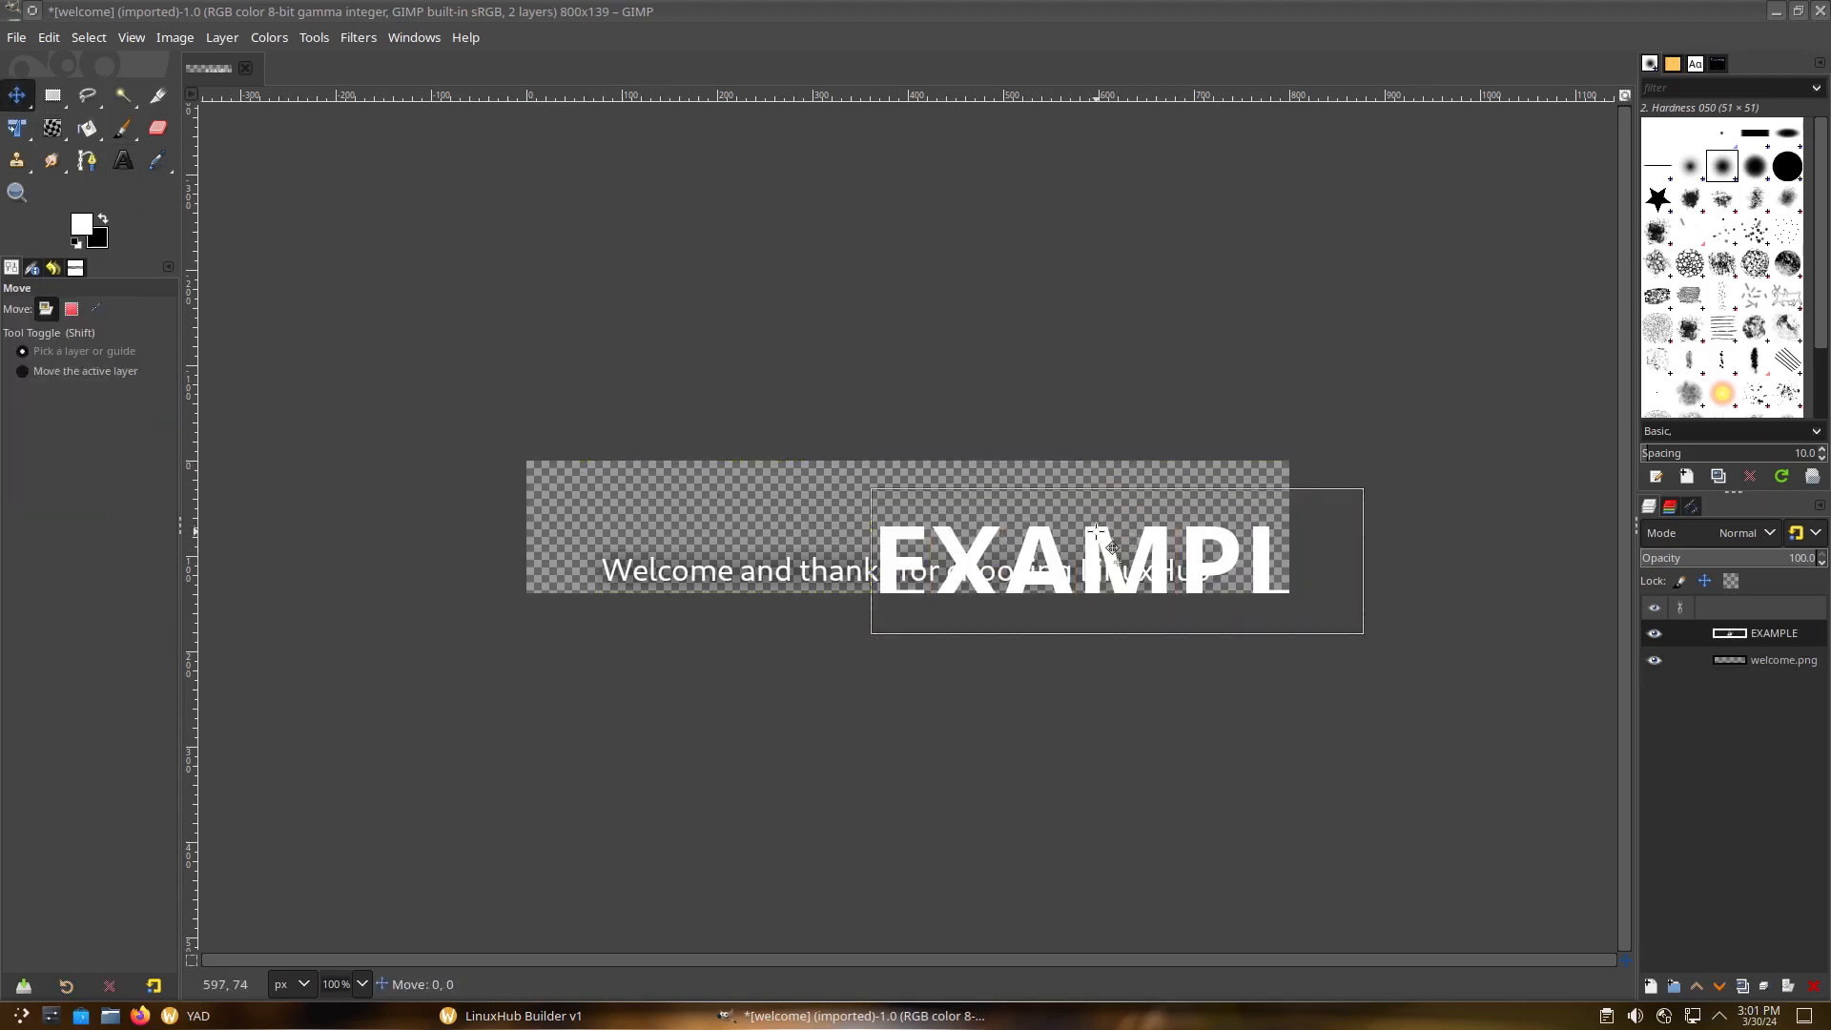
left_click_drag(1119, 538, 885, 477)
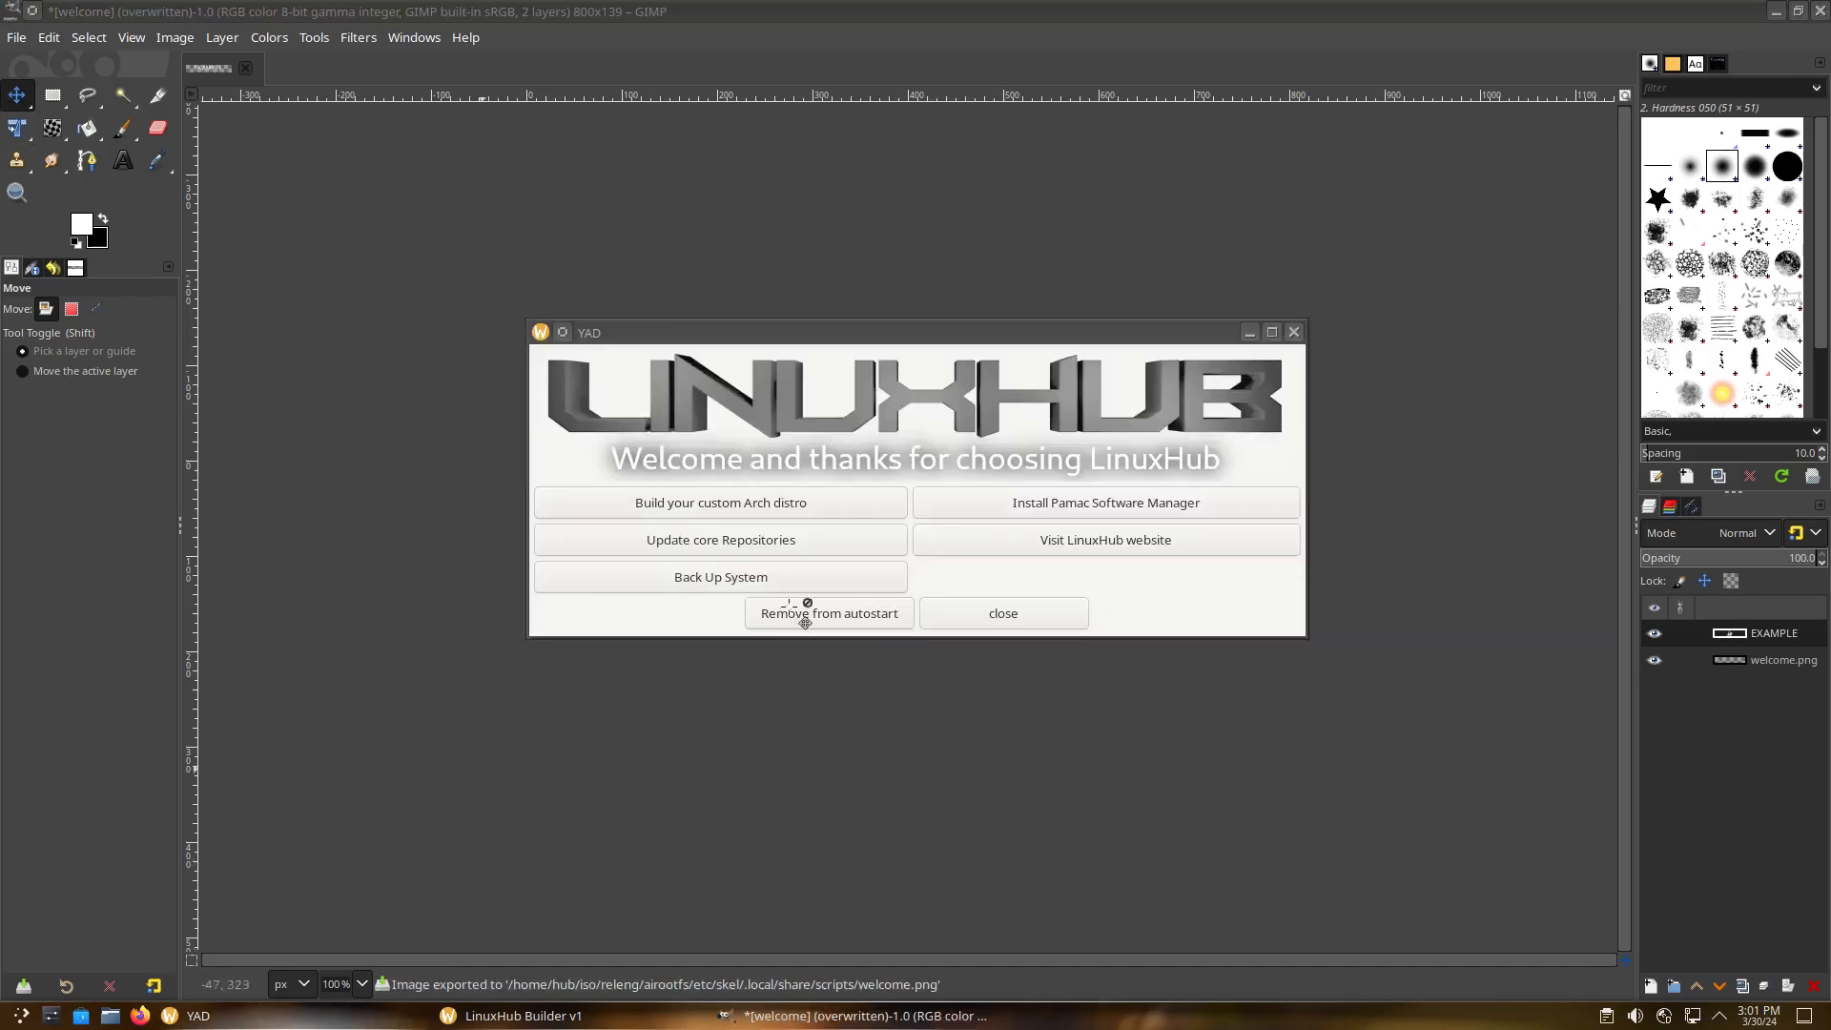
Edit installer1.png to read EXAMPLE INSTALLER, then quit GIMP discarding unsaved changes
left_click(574, 1022)
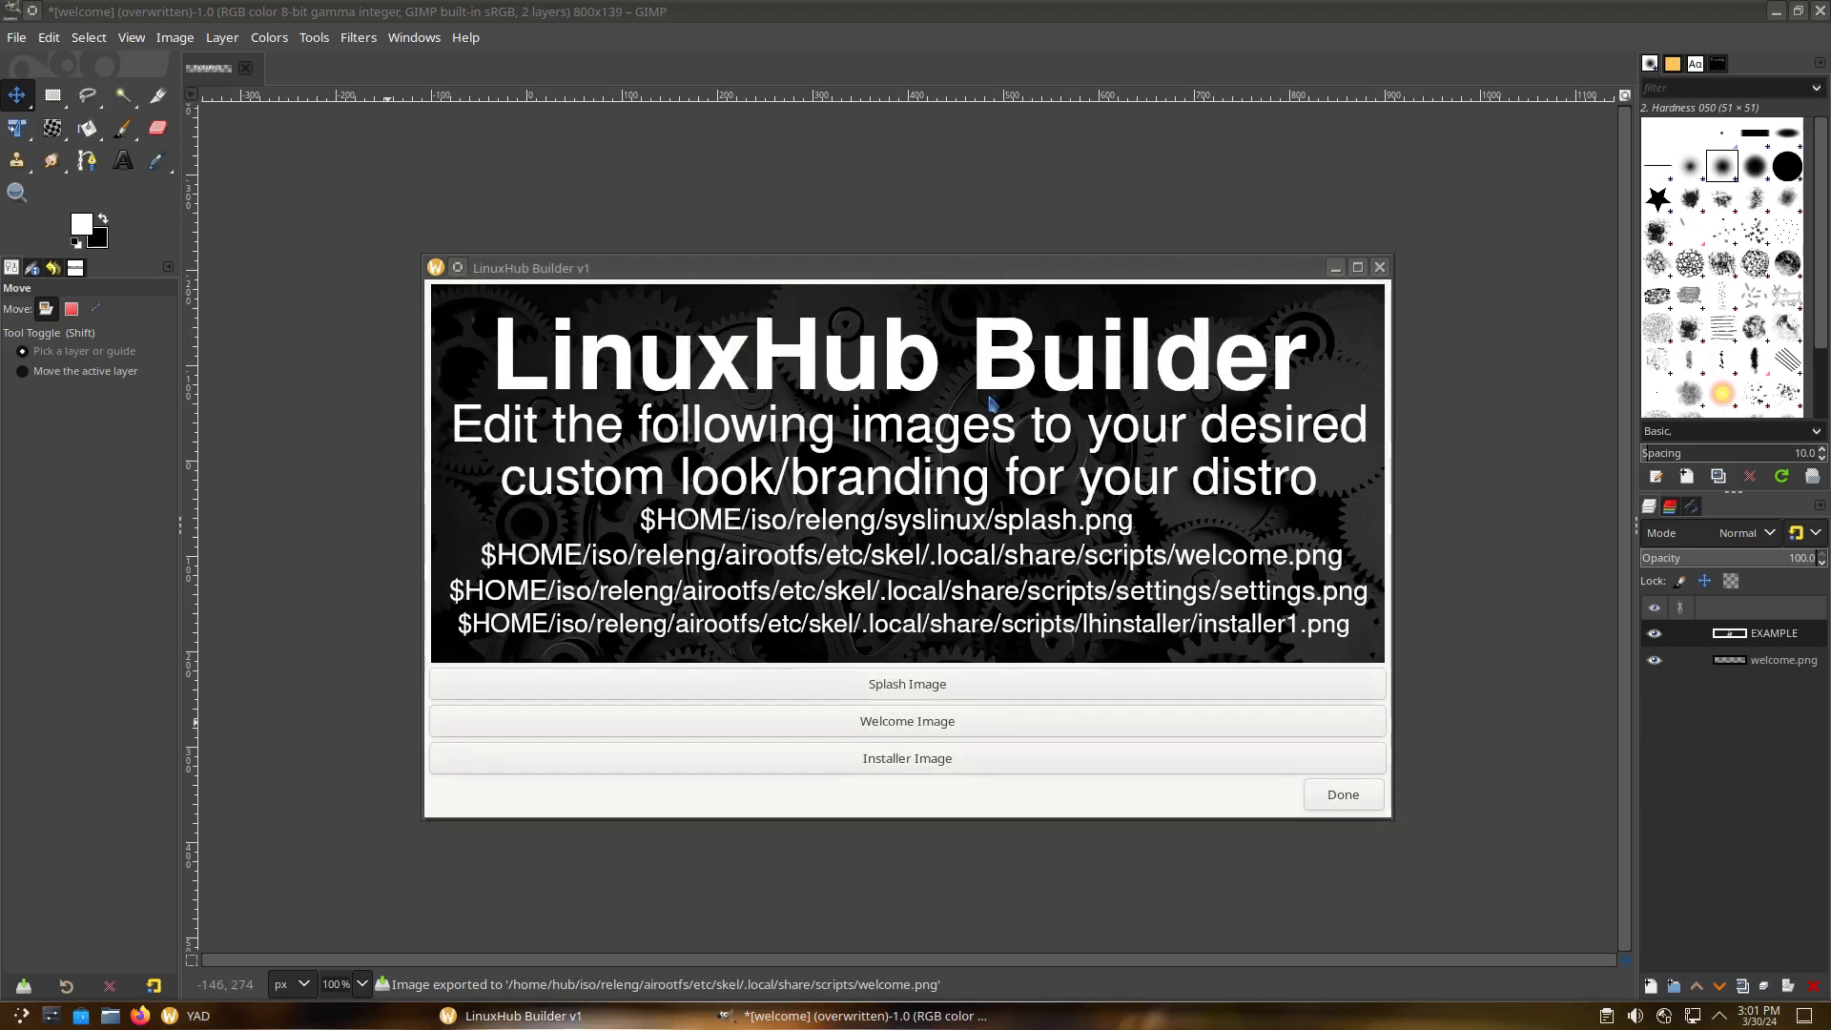
left_click(931, 763)
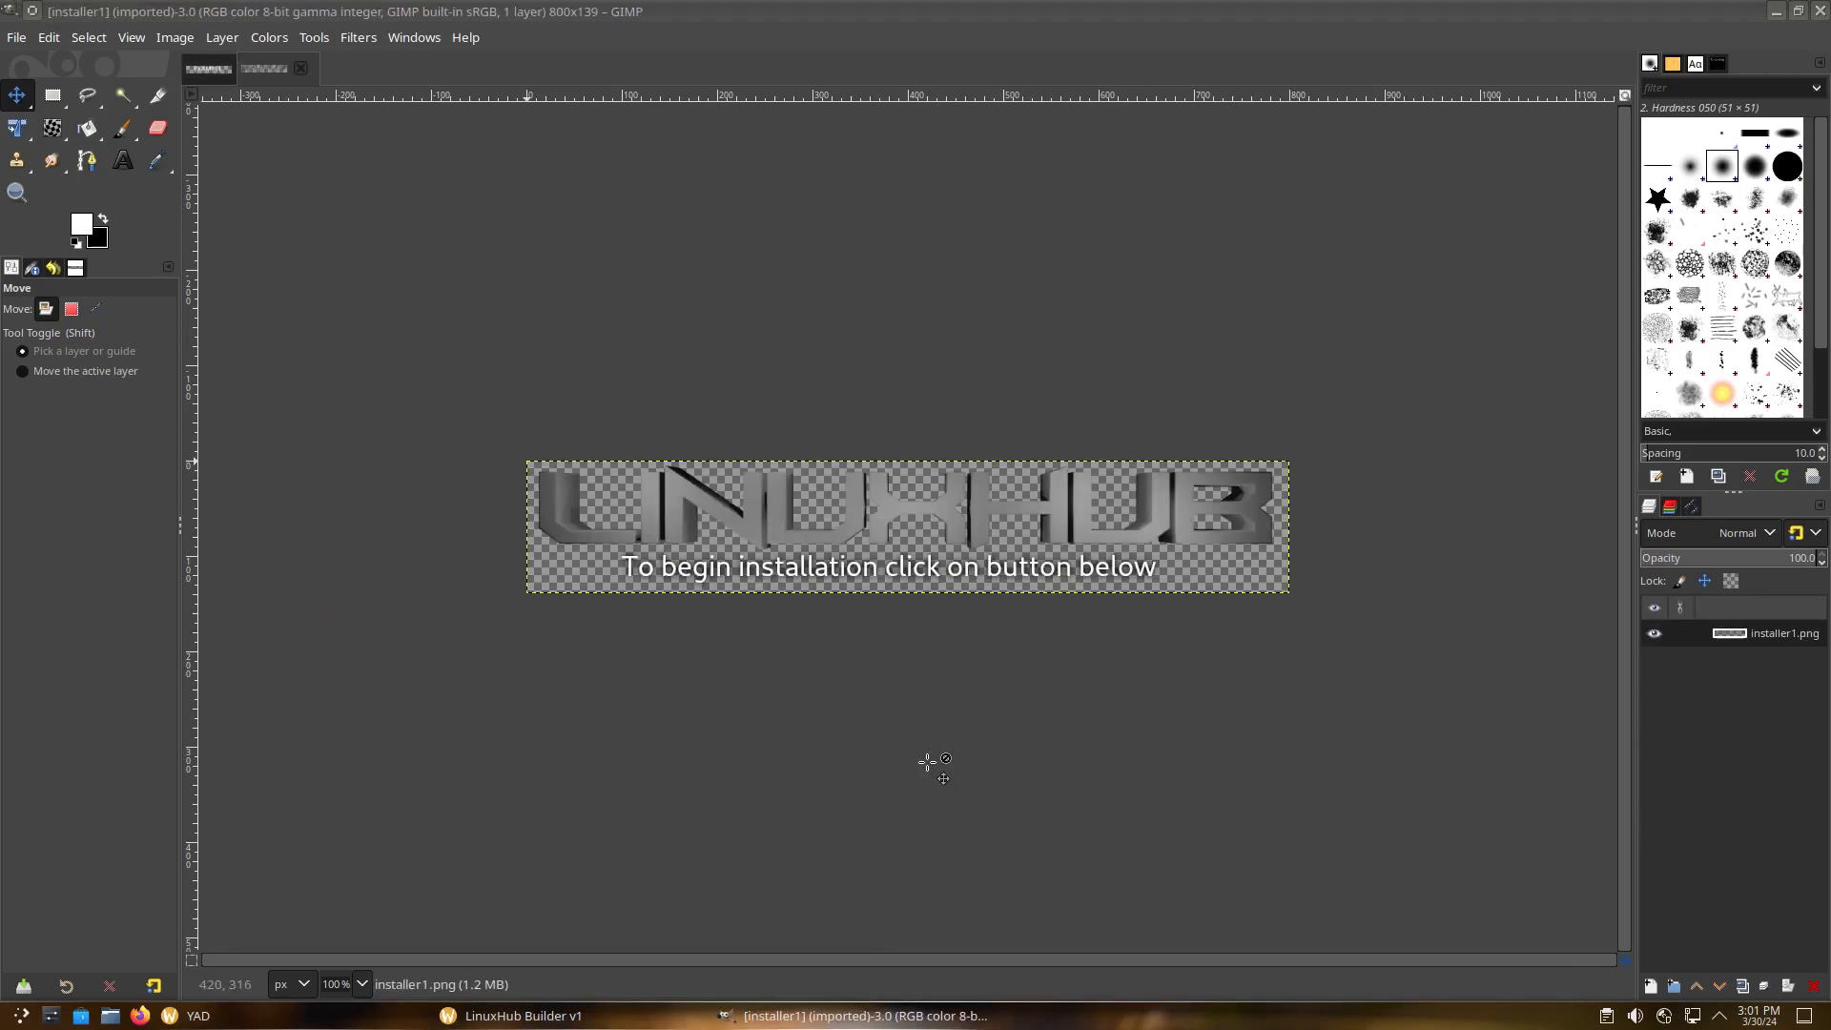
right_click(854, 1014)
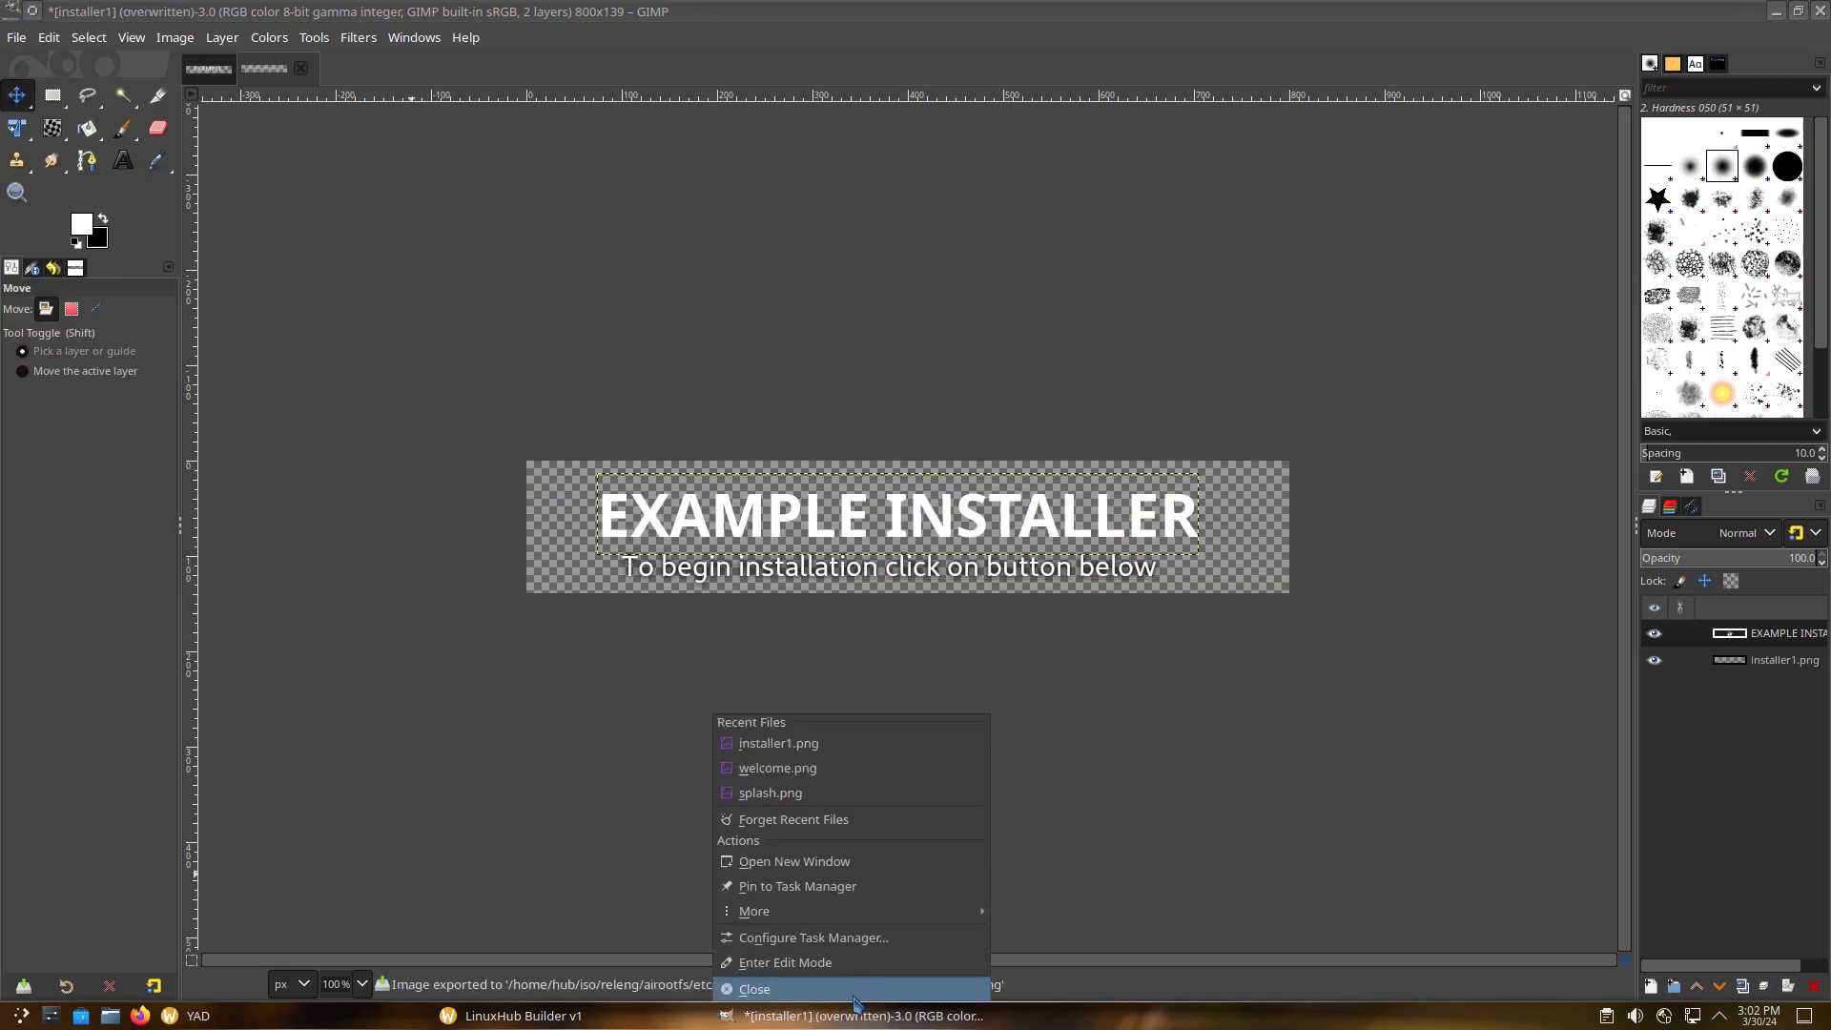
left_click(854, 998)
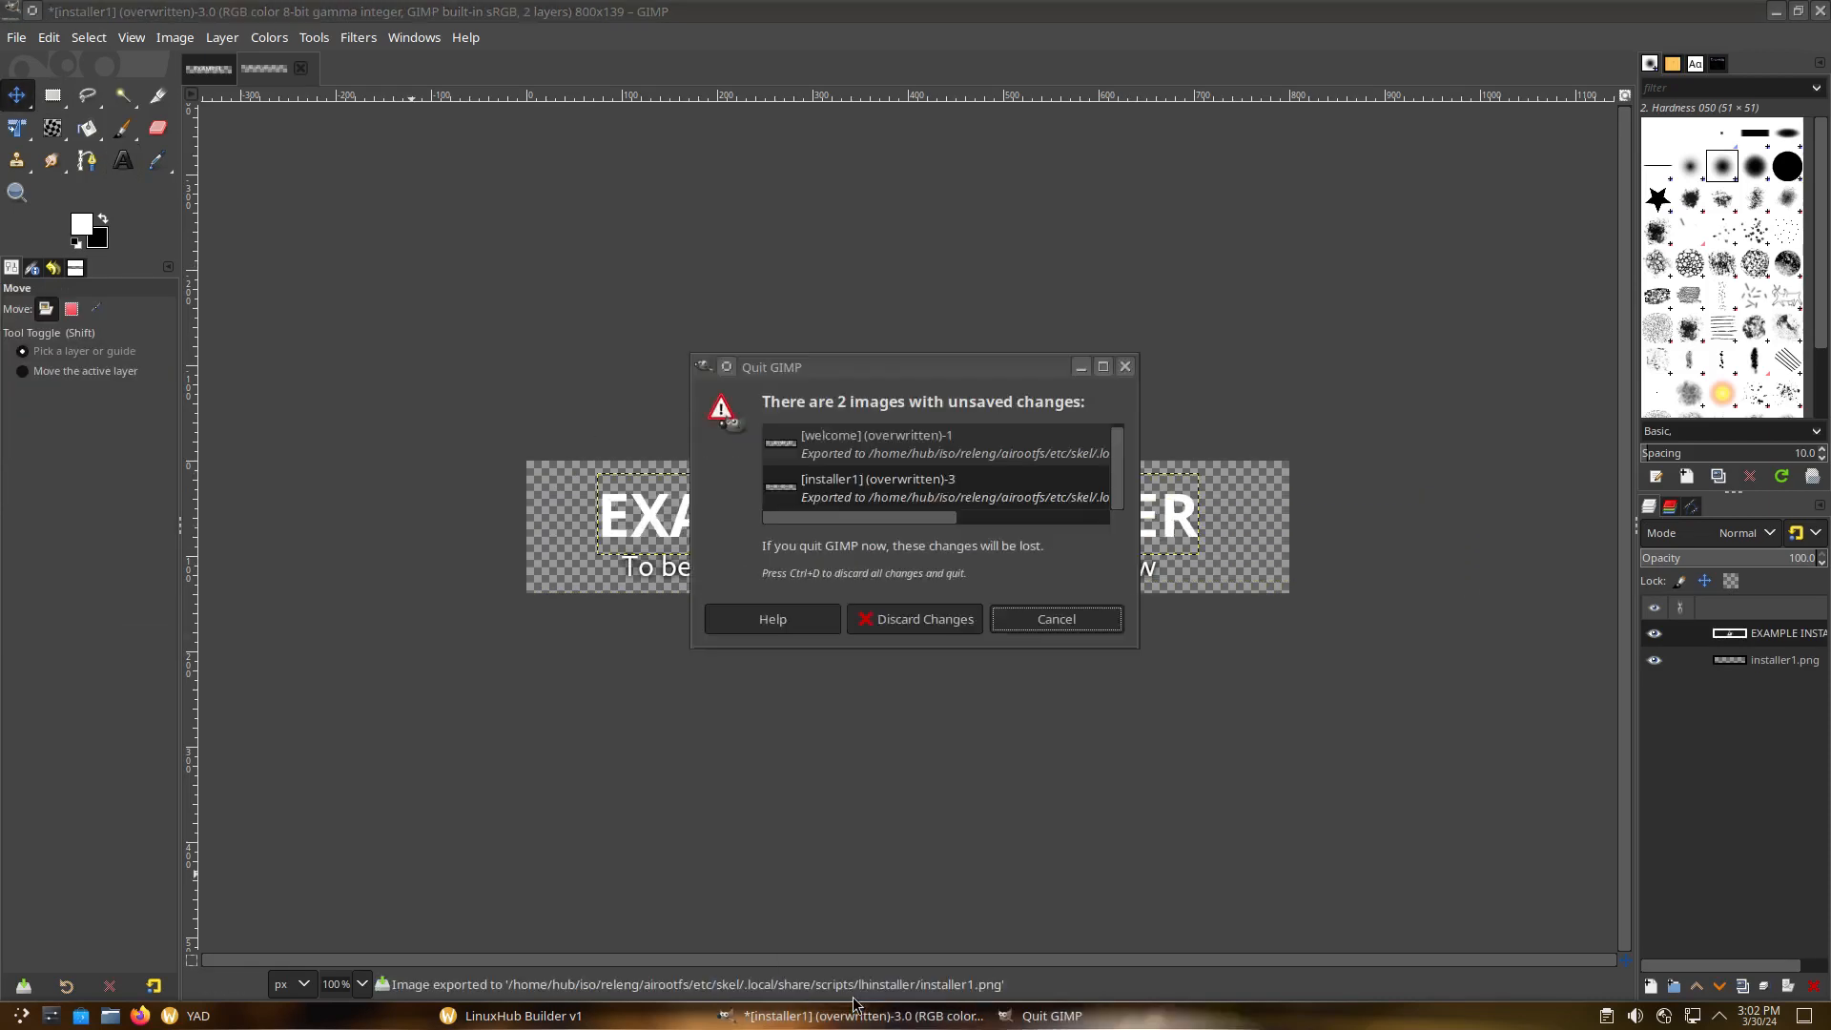
left_click(940, 621)
left_click(1000, 694)
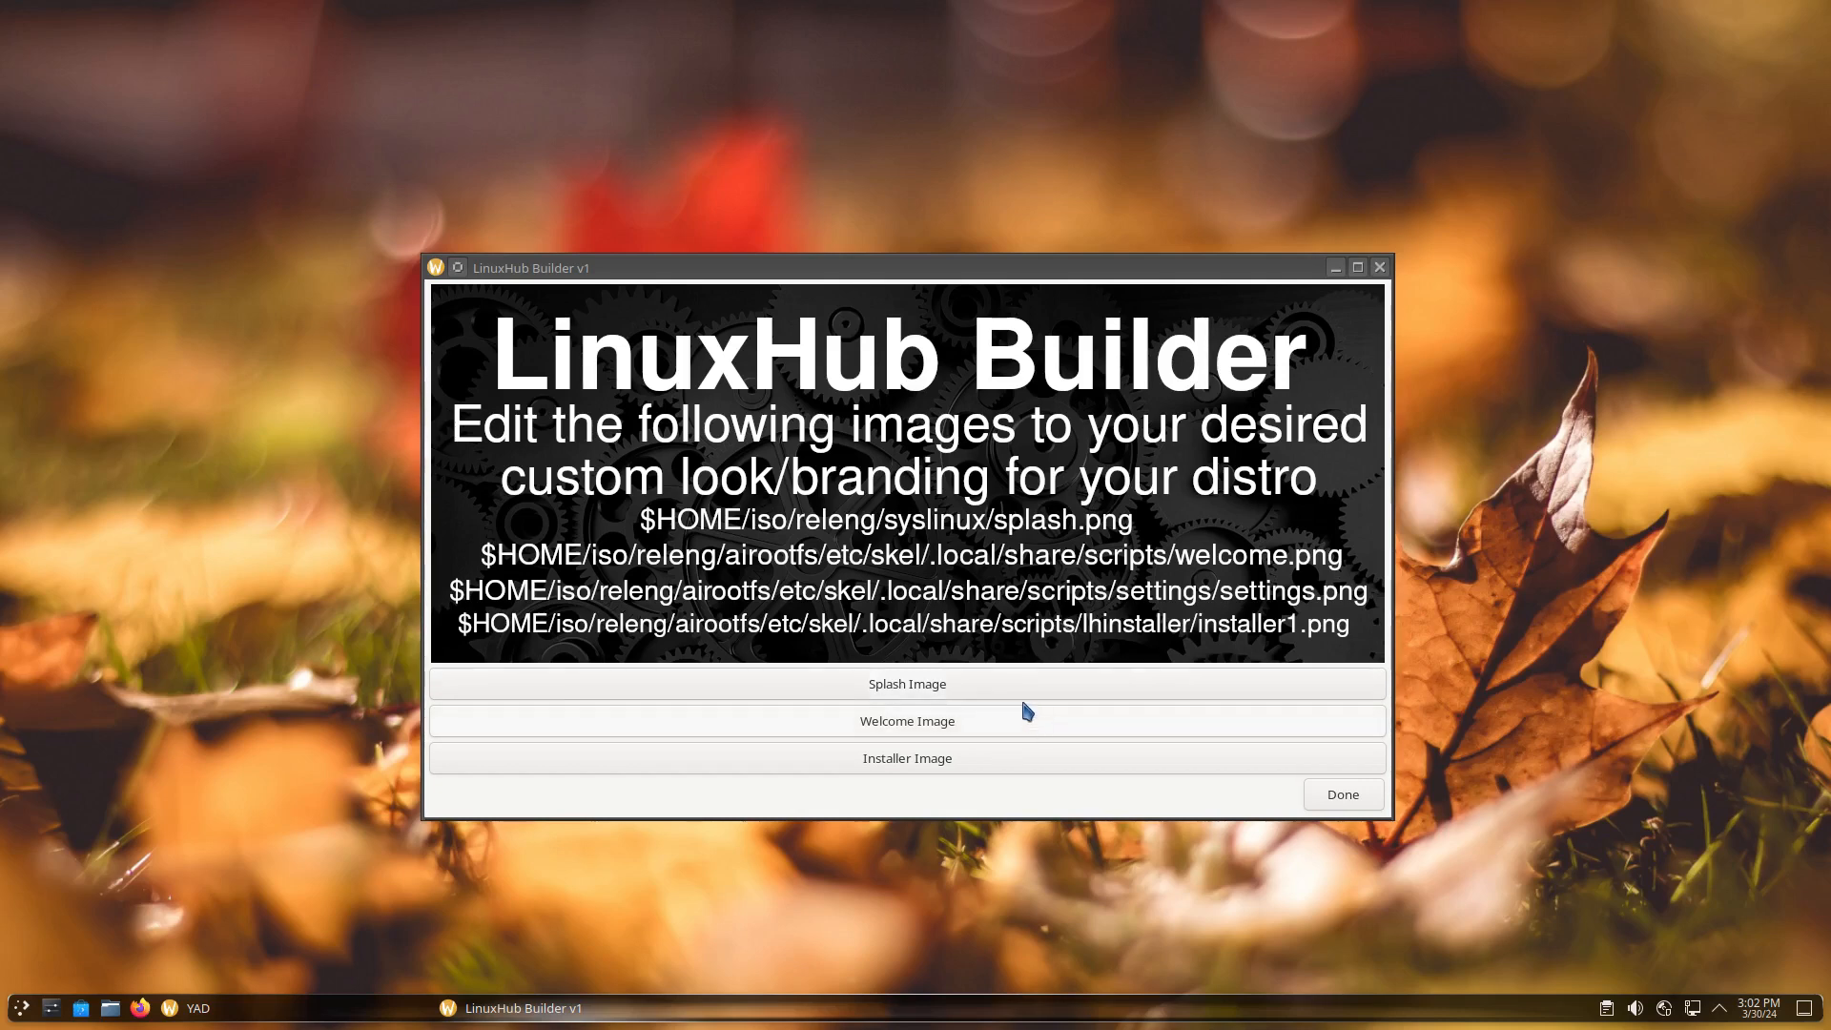
Finish the image step and start building the ISO from the Congratulations window
left_click(1347, 796)
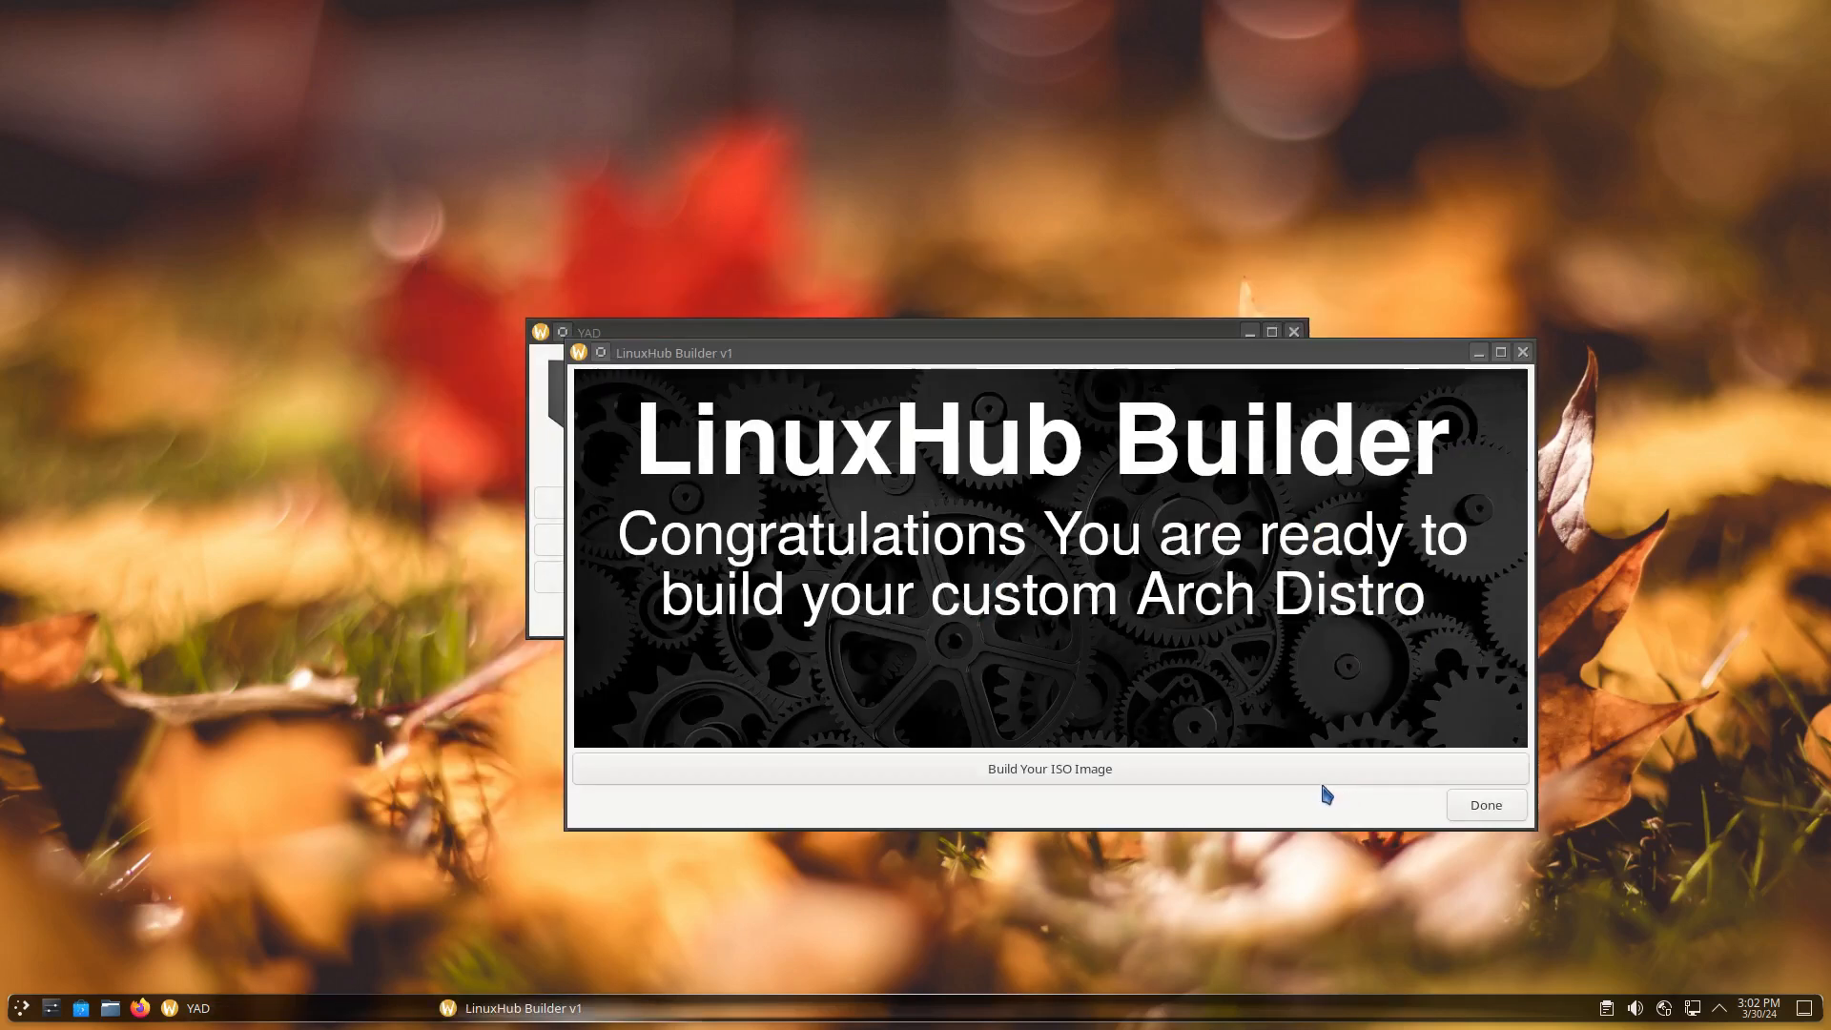
left_click_drag(1070, 354, 954, 251)
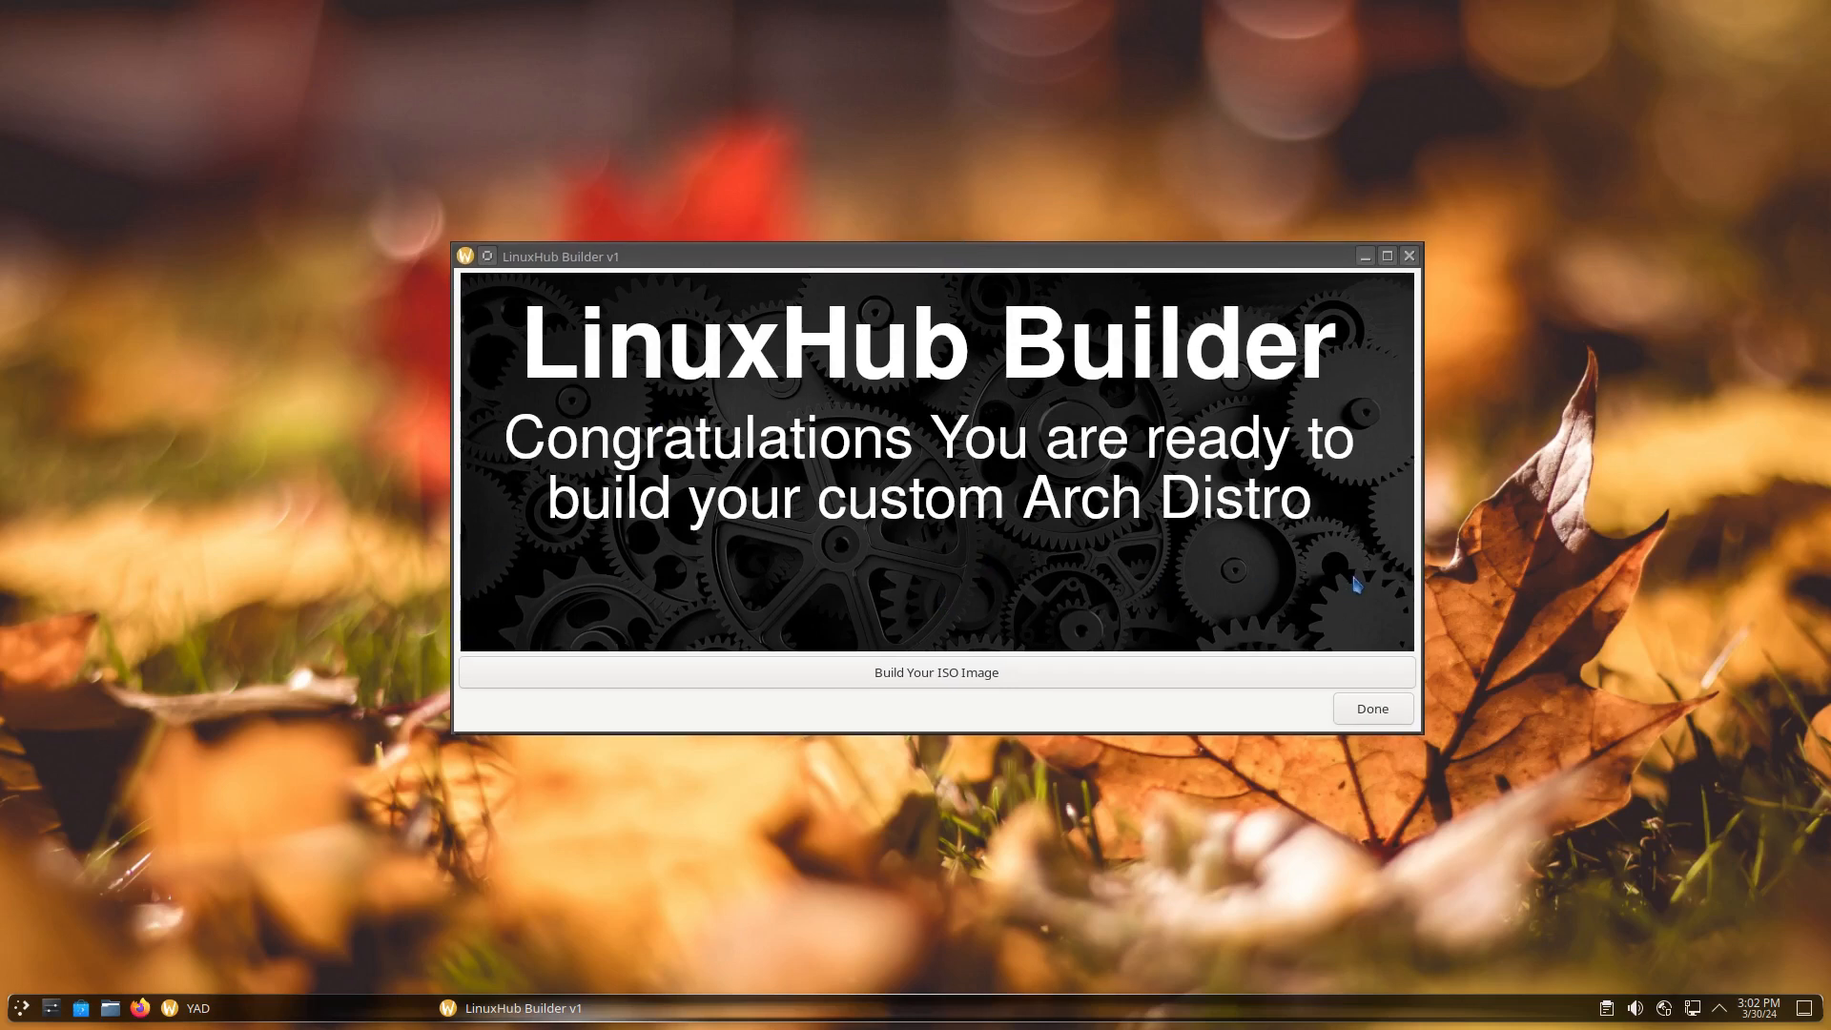
left_click(920, 681)
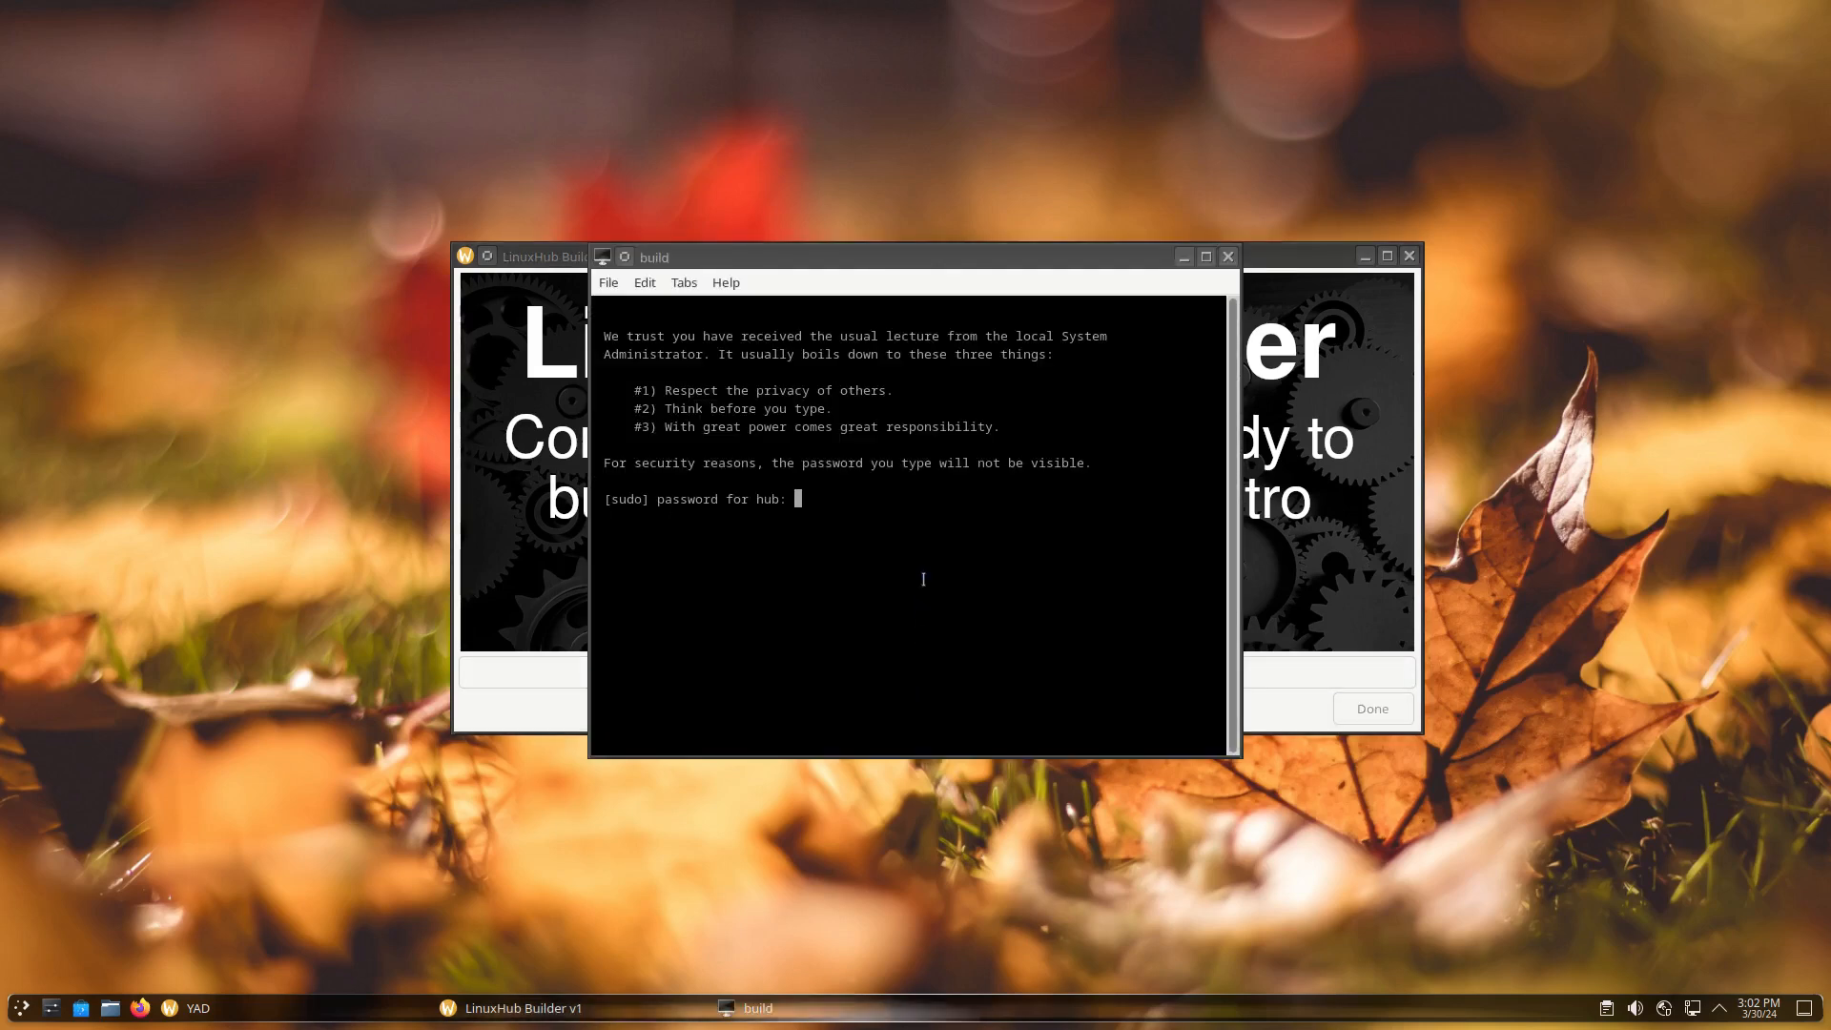
Maximize the build terminal and enter the sudo password so mkarchiso builds the ISO
double_click(1023, 260)
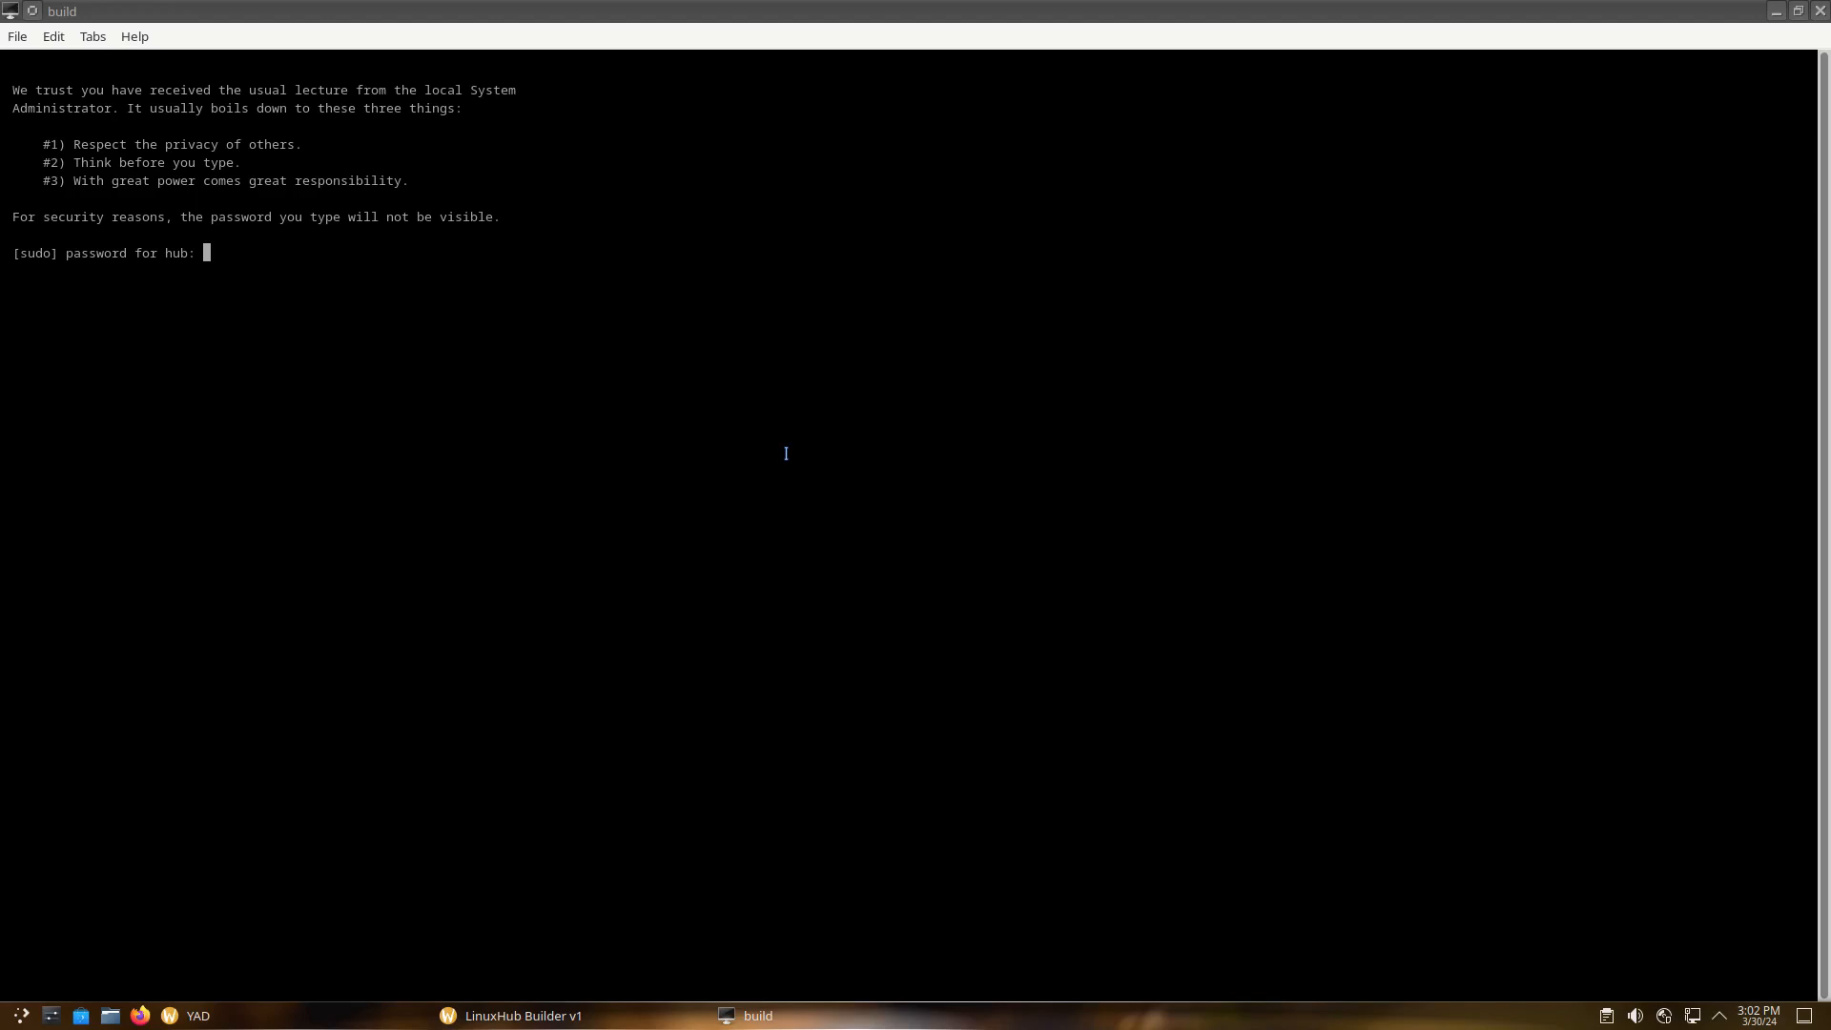
key("Return")
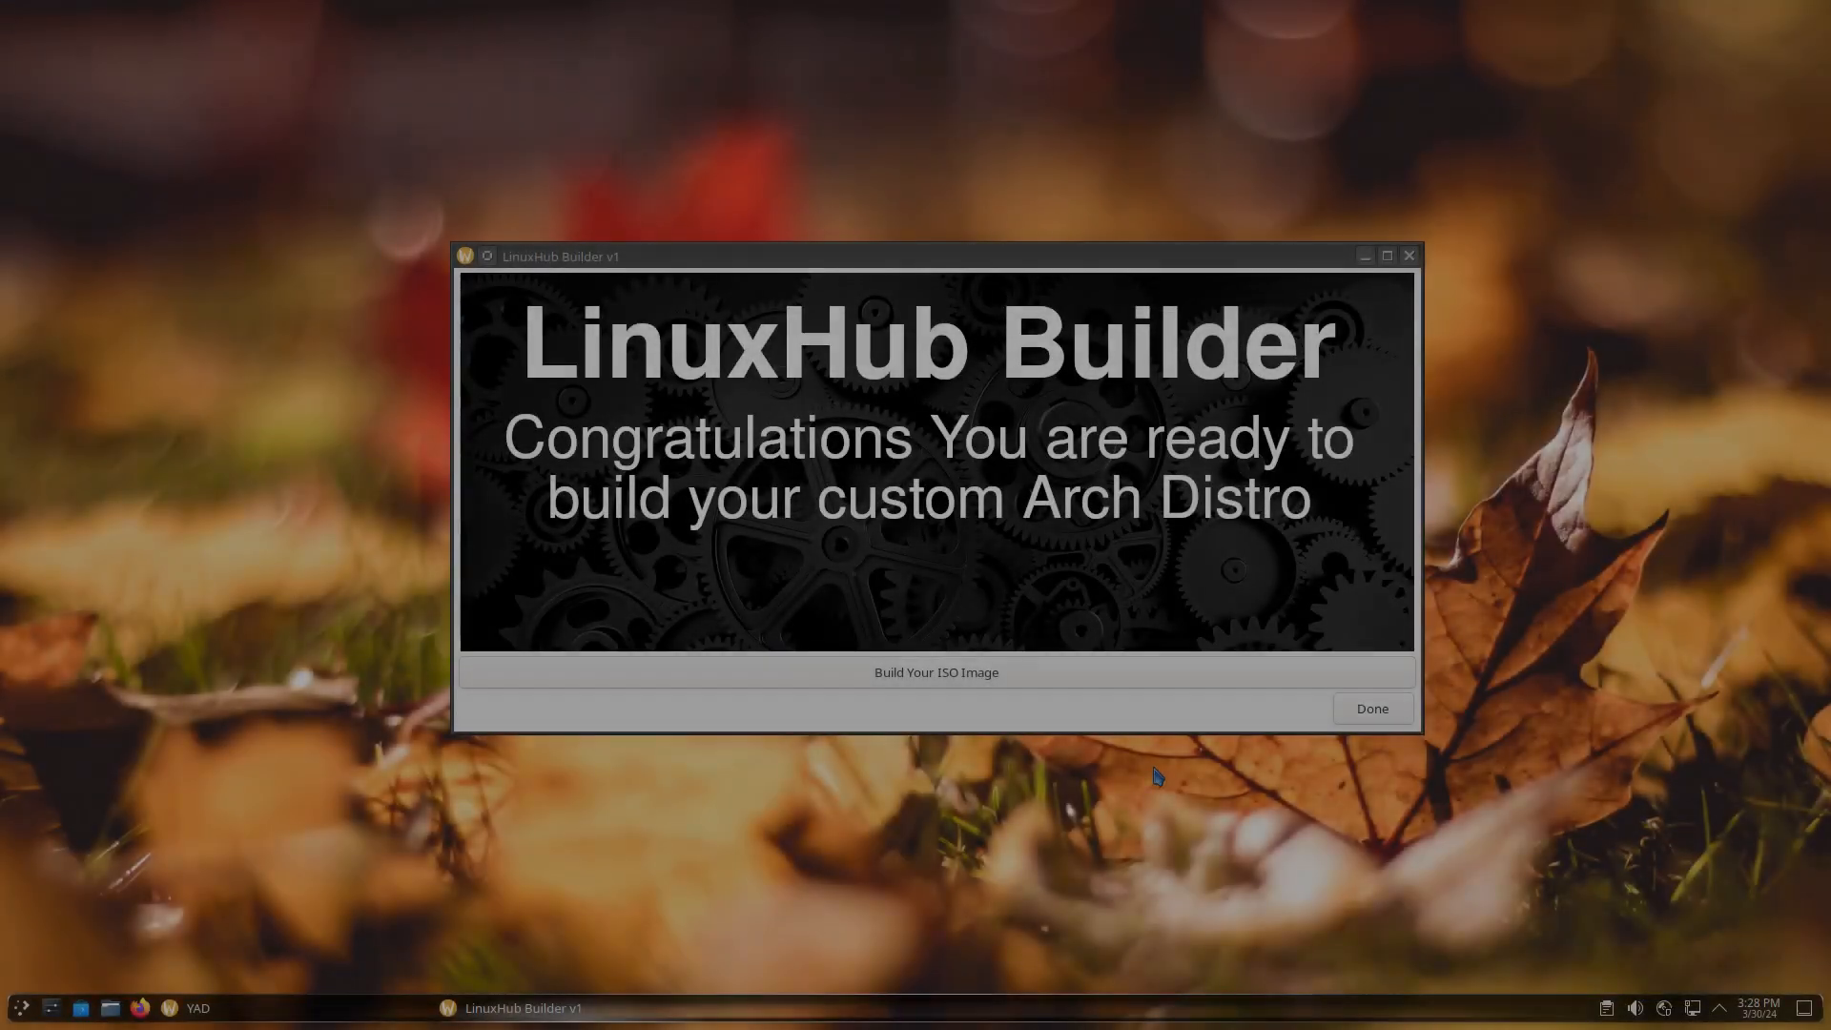
Dismiss LinuxHub Builder and the message reporting the ISO in $HOME/iso/output
left_click(1366, 706)
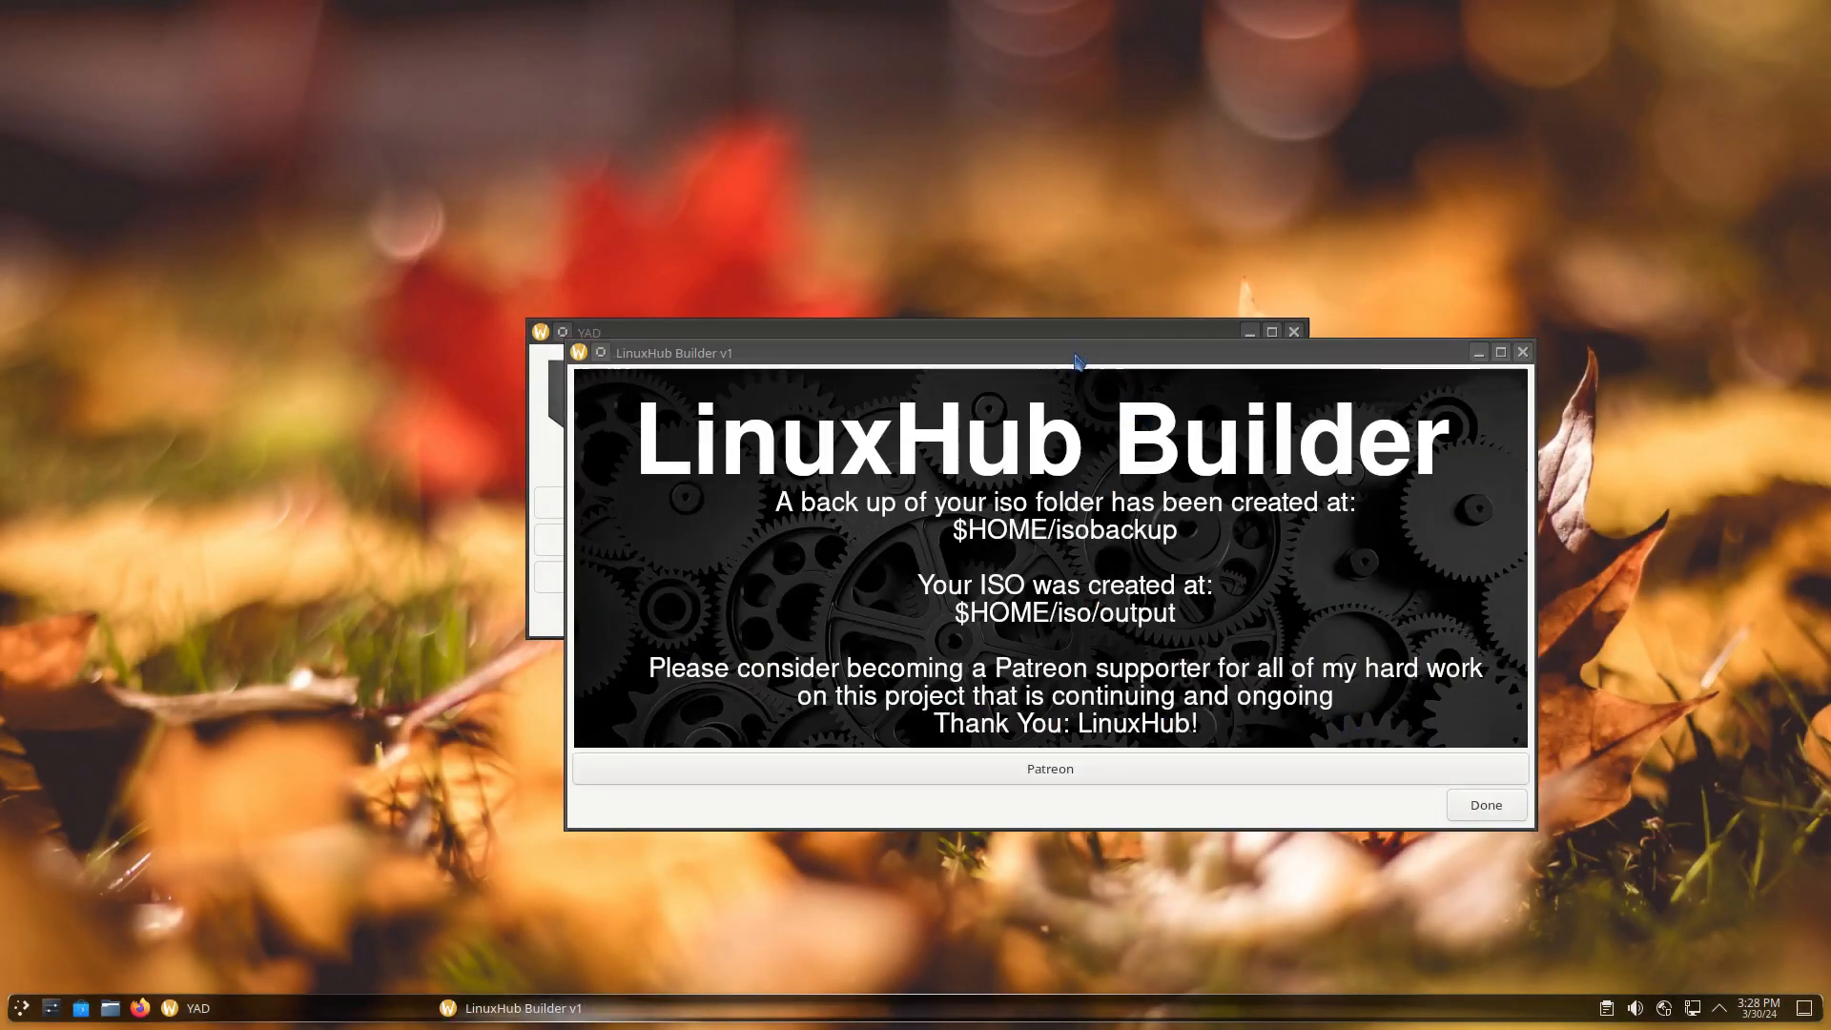
left_click_drag(1076, 360, 935, 288)
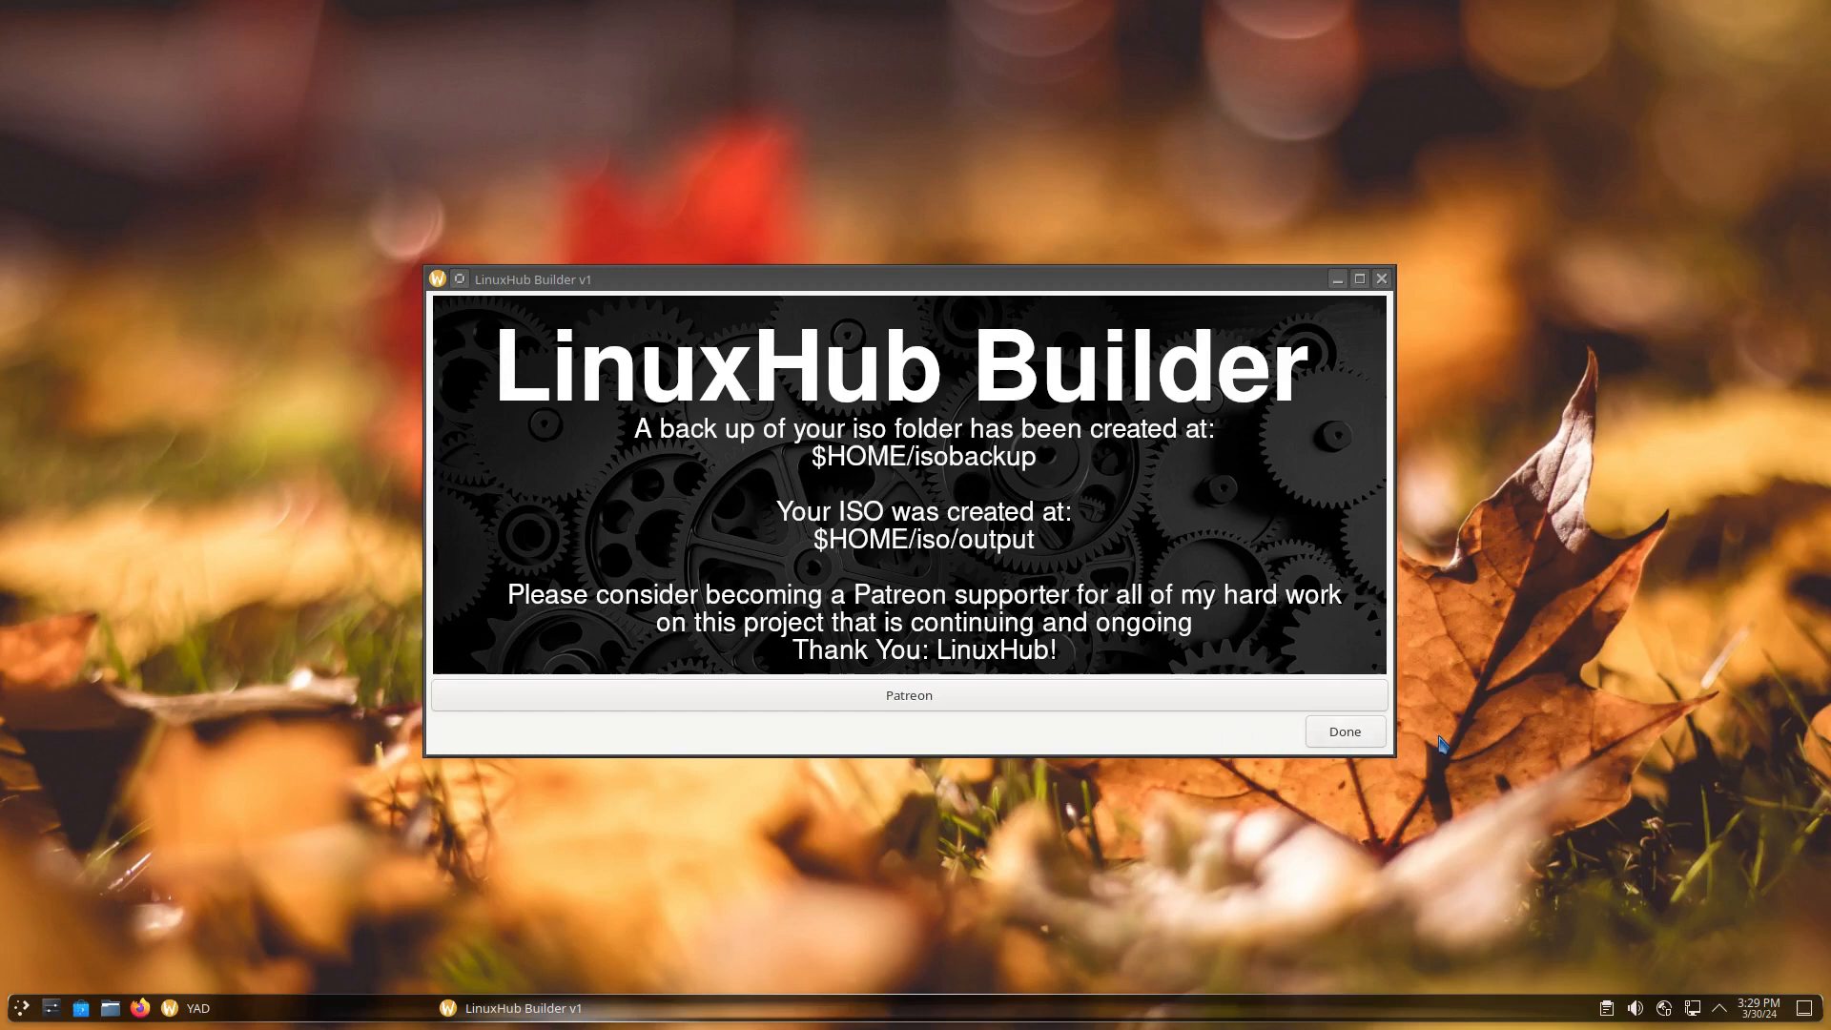
left_click(1342, 735)
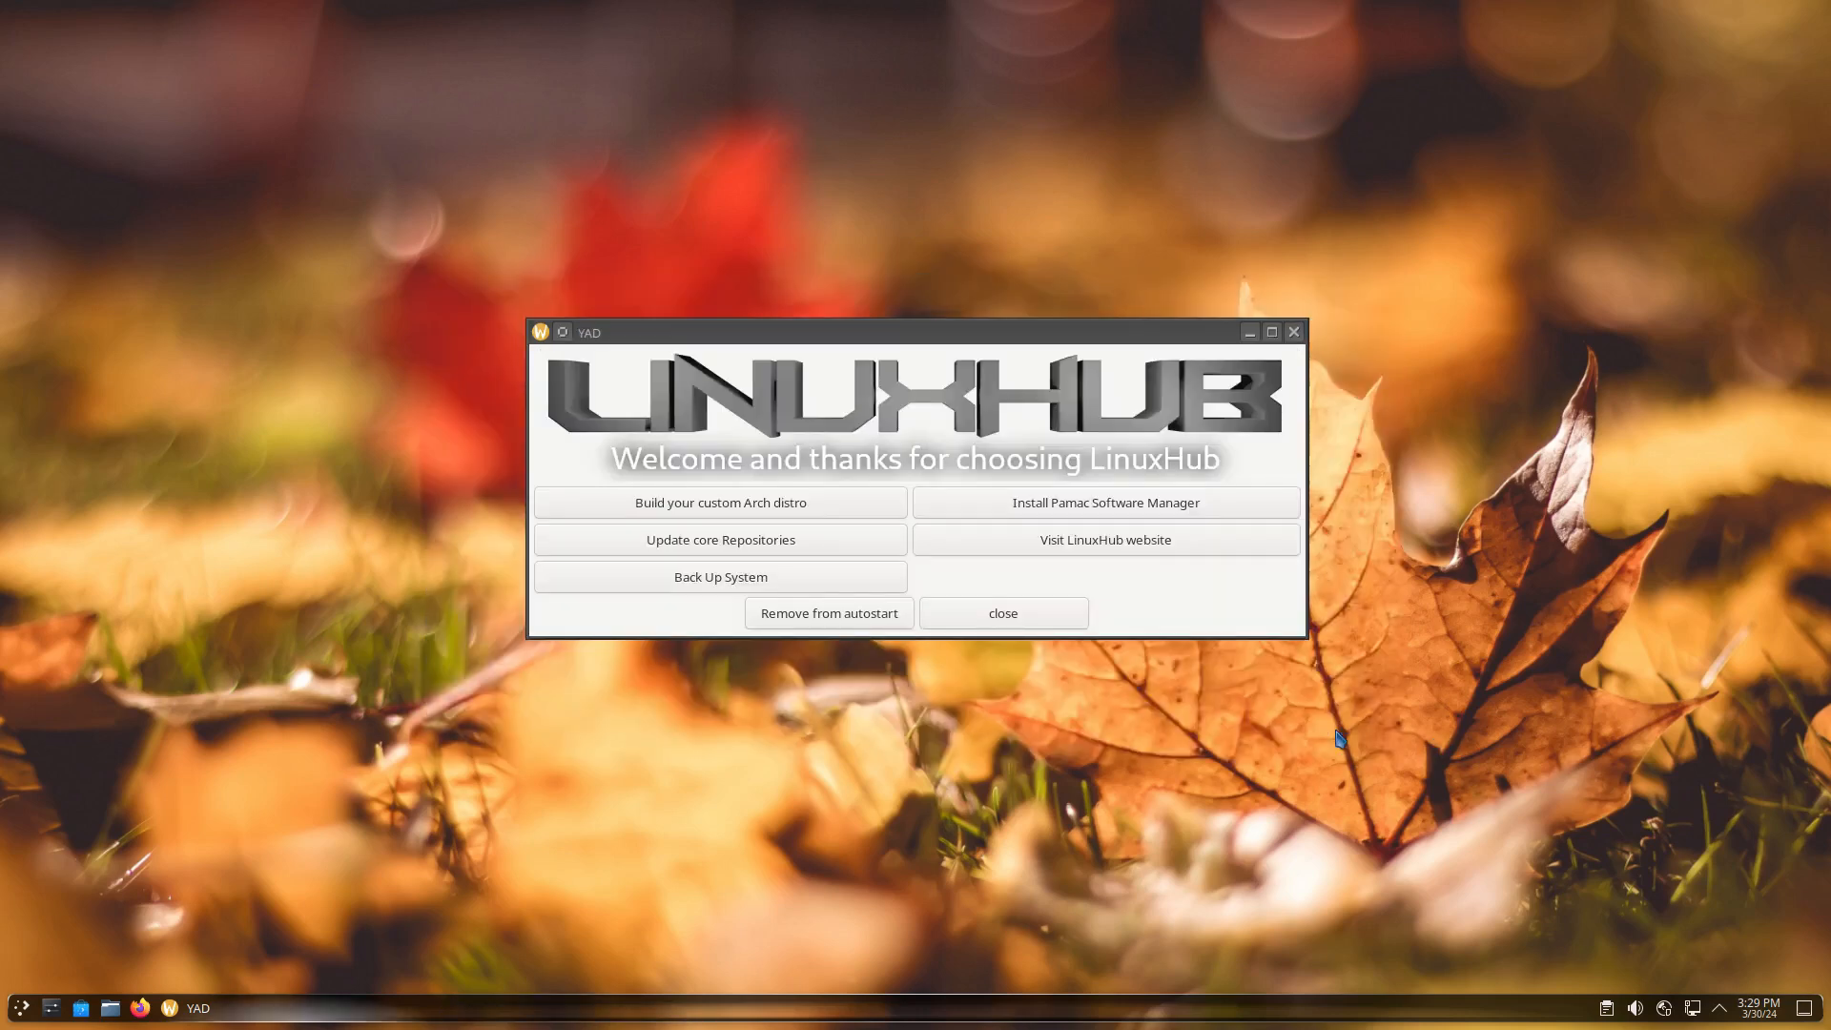
Open the home folder in Nemo and check the backup inside isobackup
left_click(111, 1010)
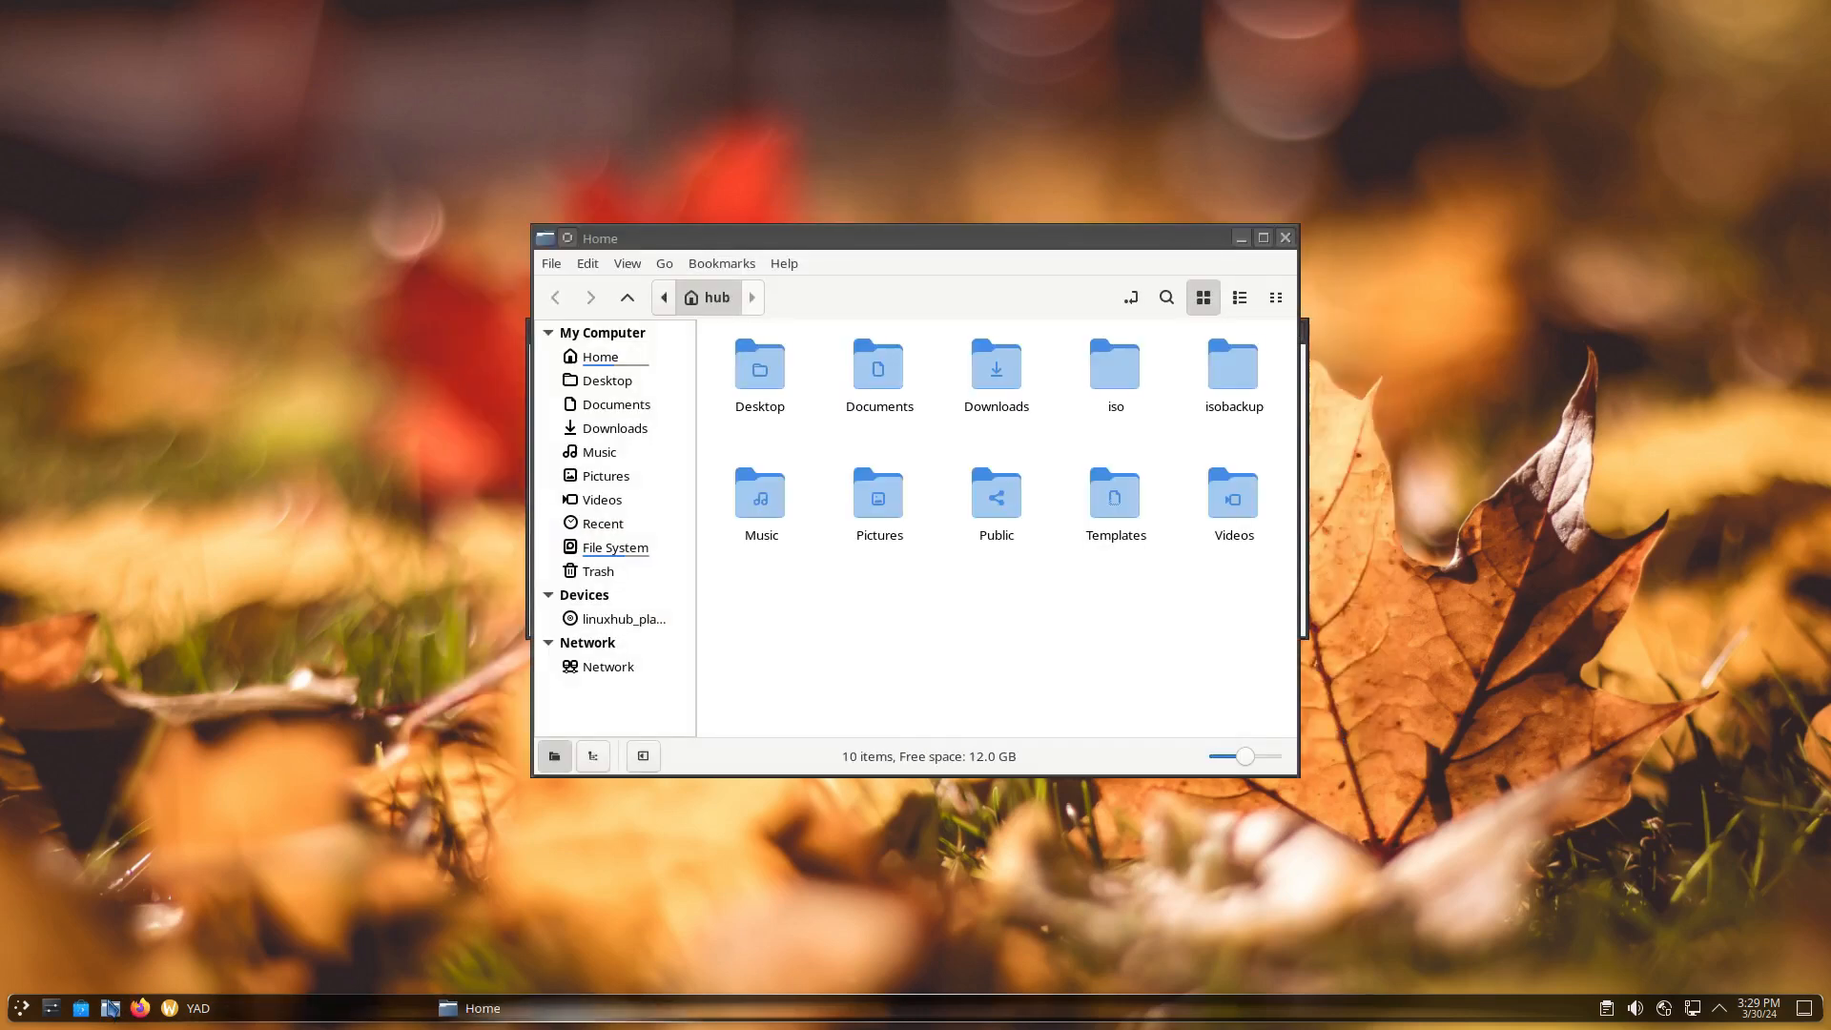
left_click(1113, 370)
left_click(1231, 374)
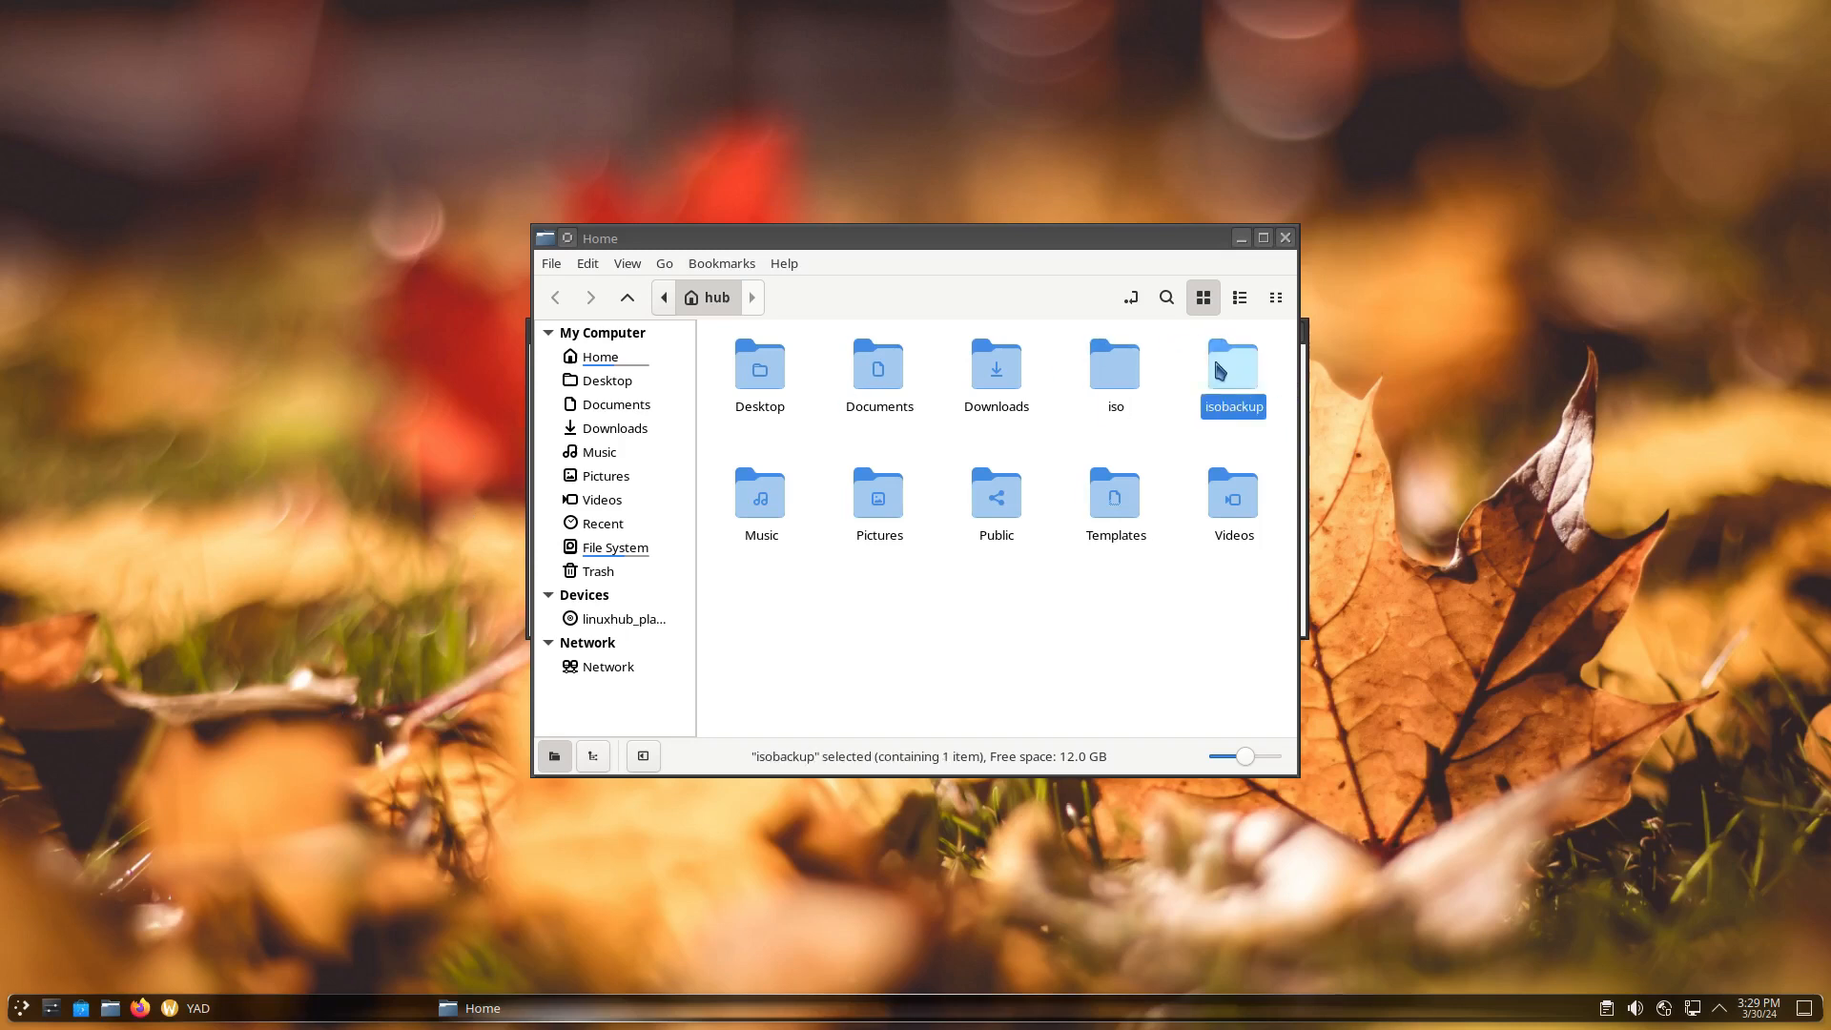
double_click(1228, 376)
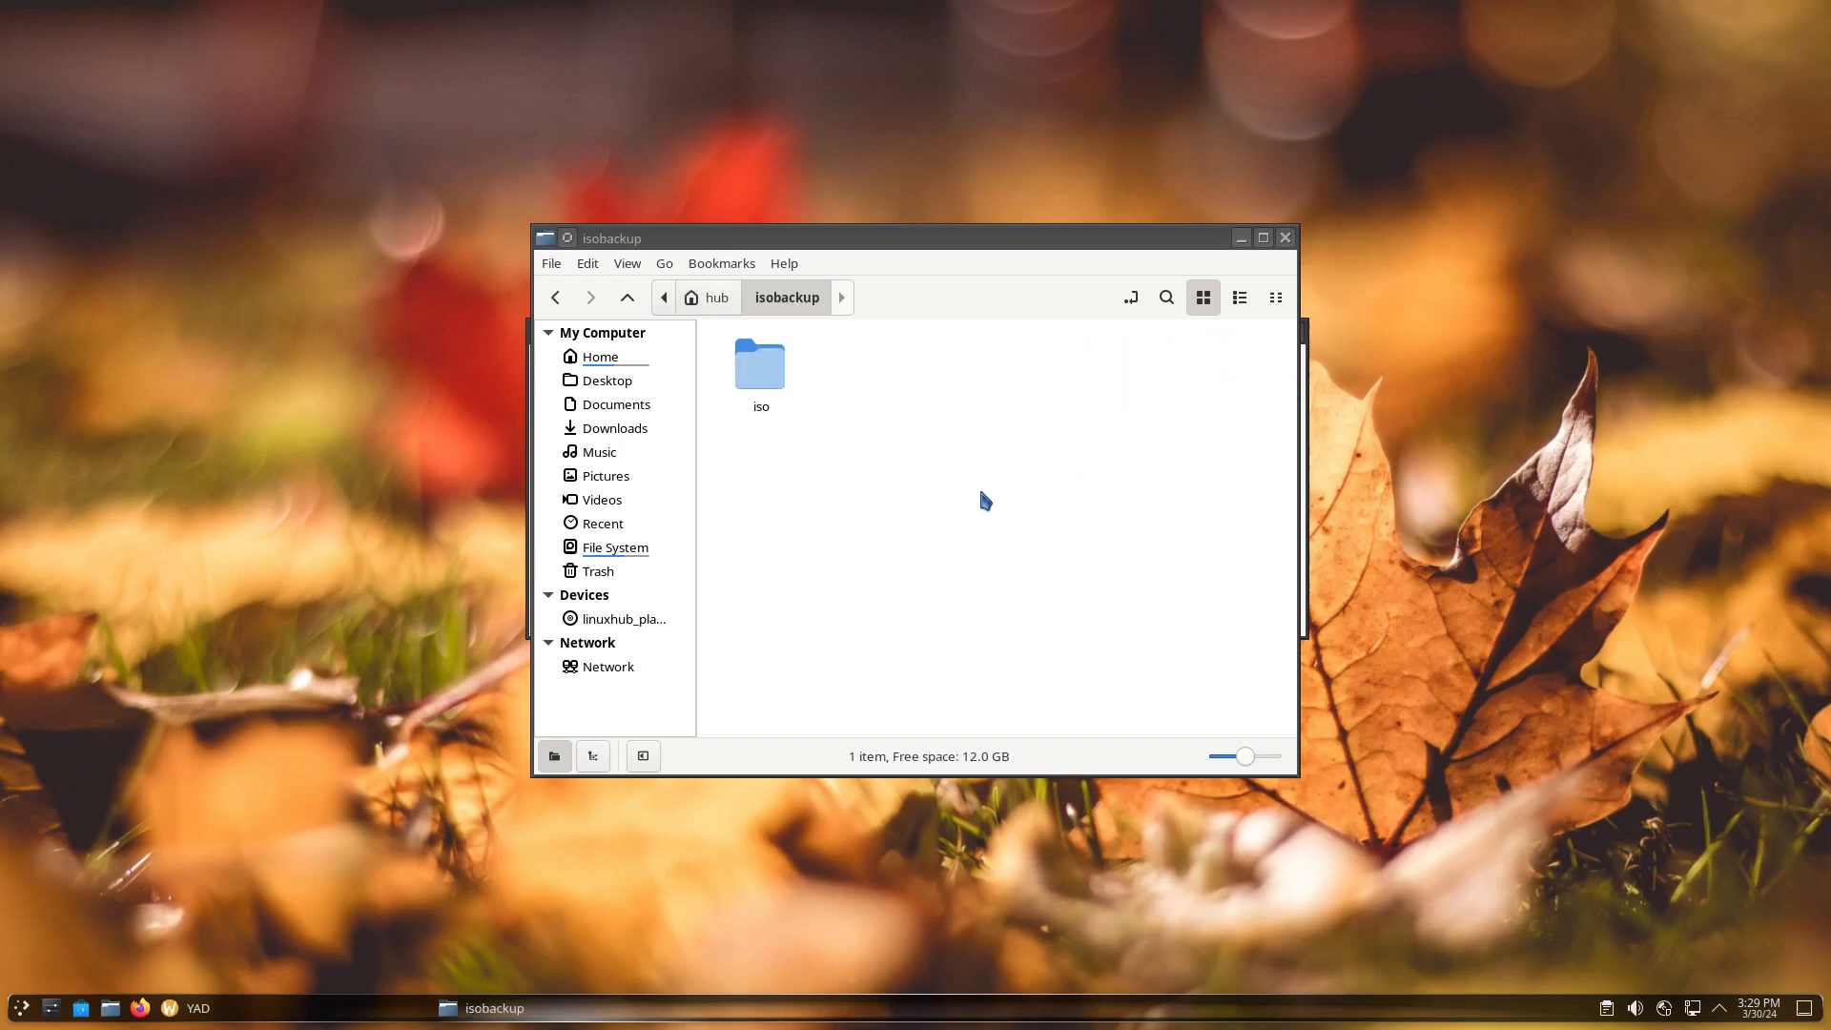
left_click(760, 382)
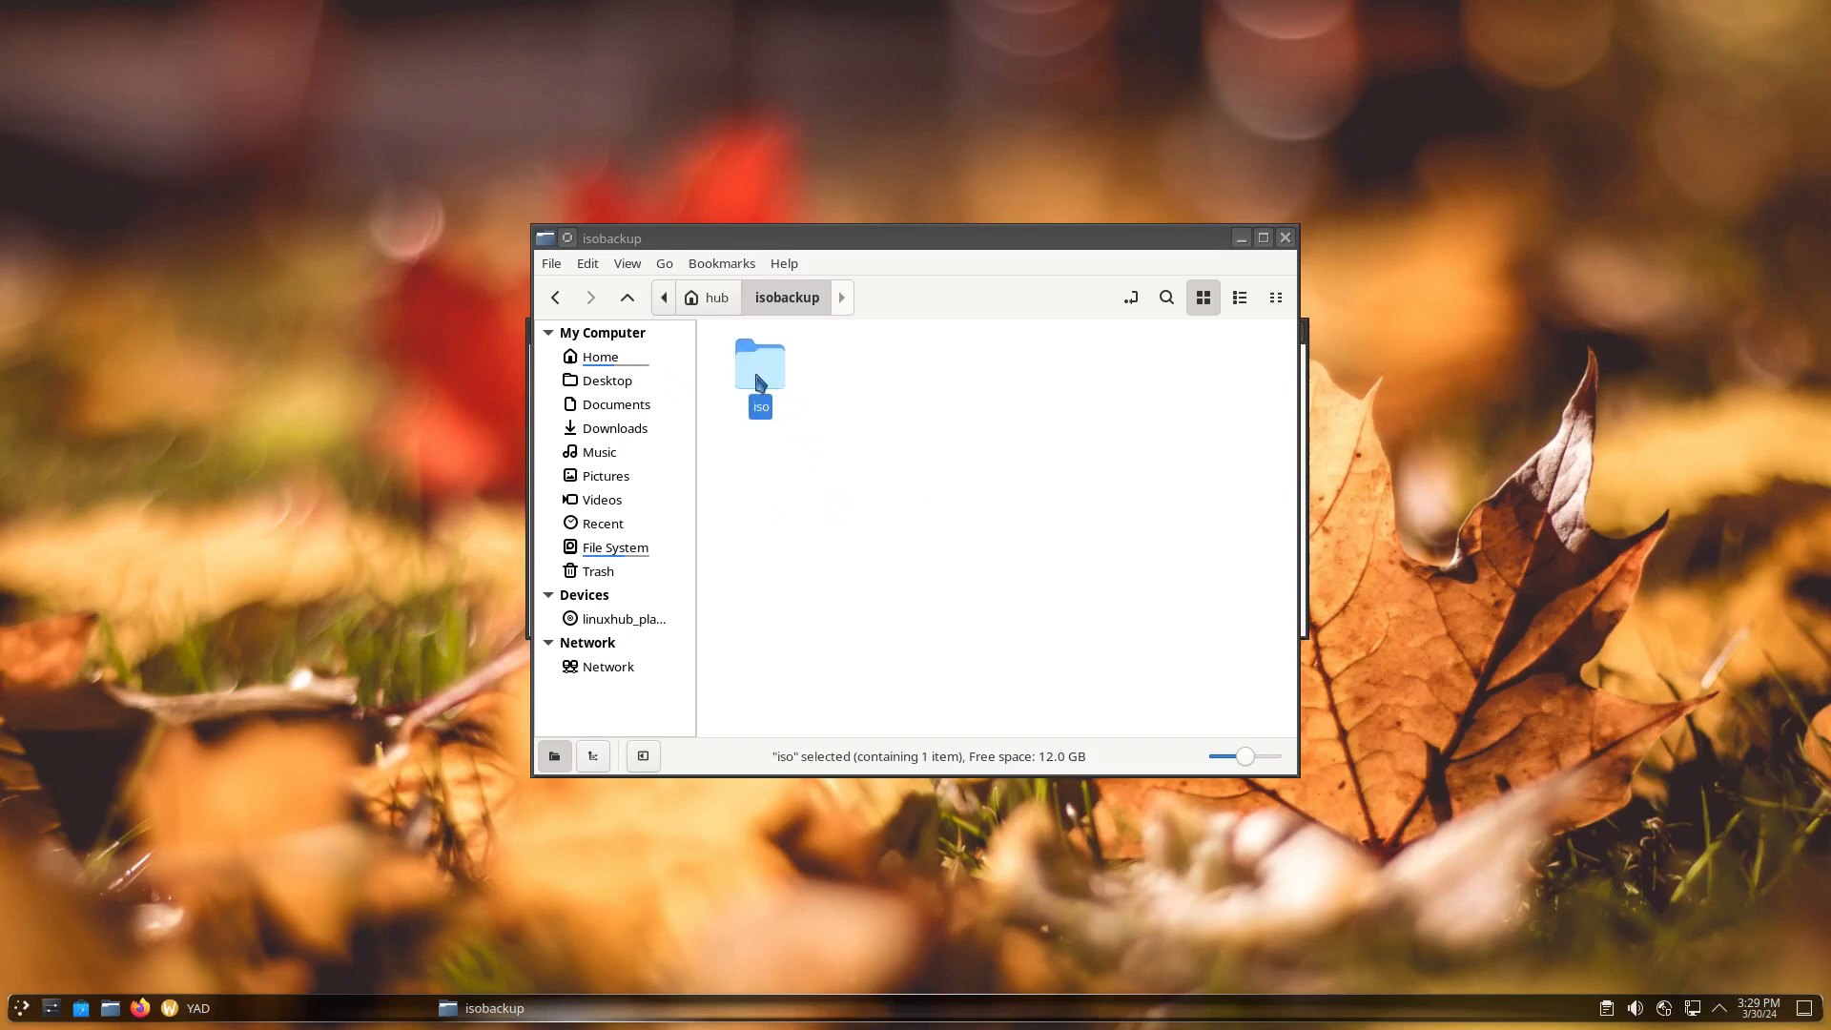
left_click(714, 297)
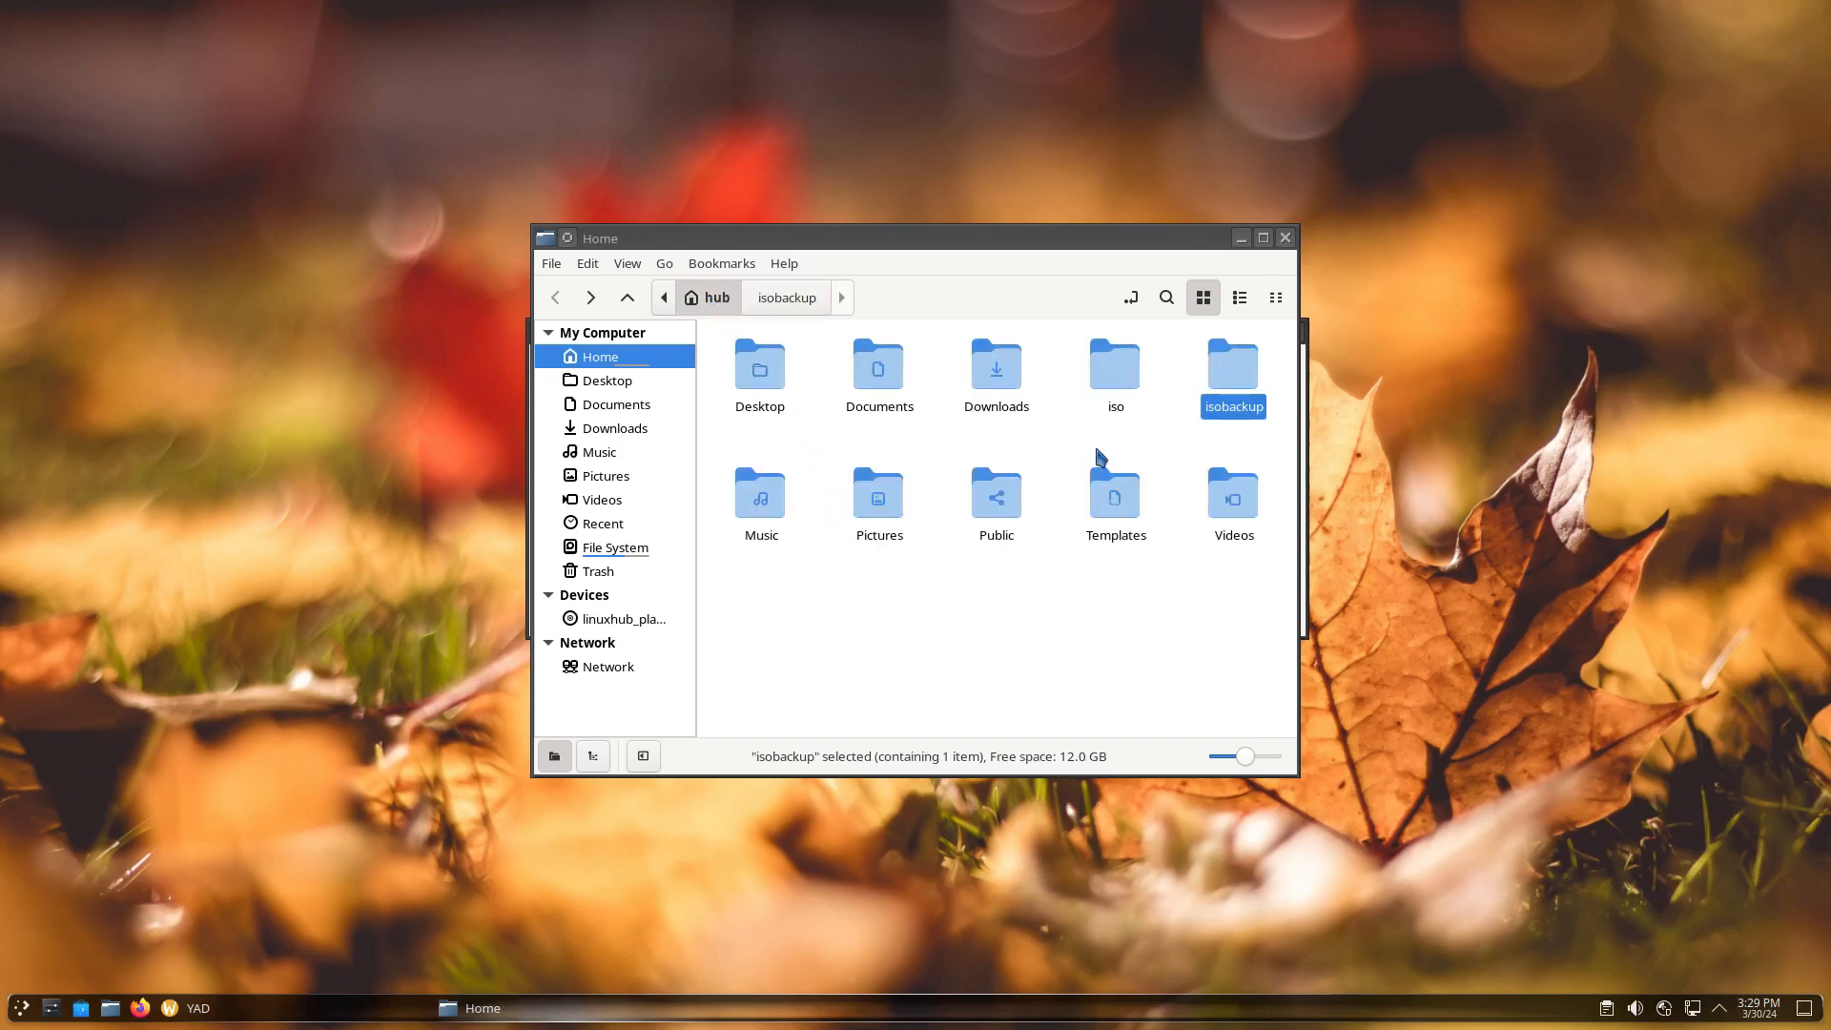
Copy Example_v1-2024.03.30-x86_64.iso from the iso/output folder
double_click(1113, 368)
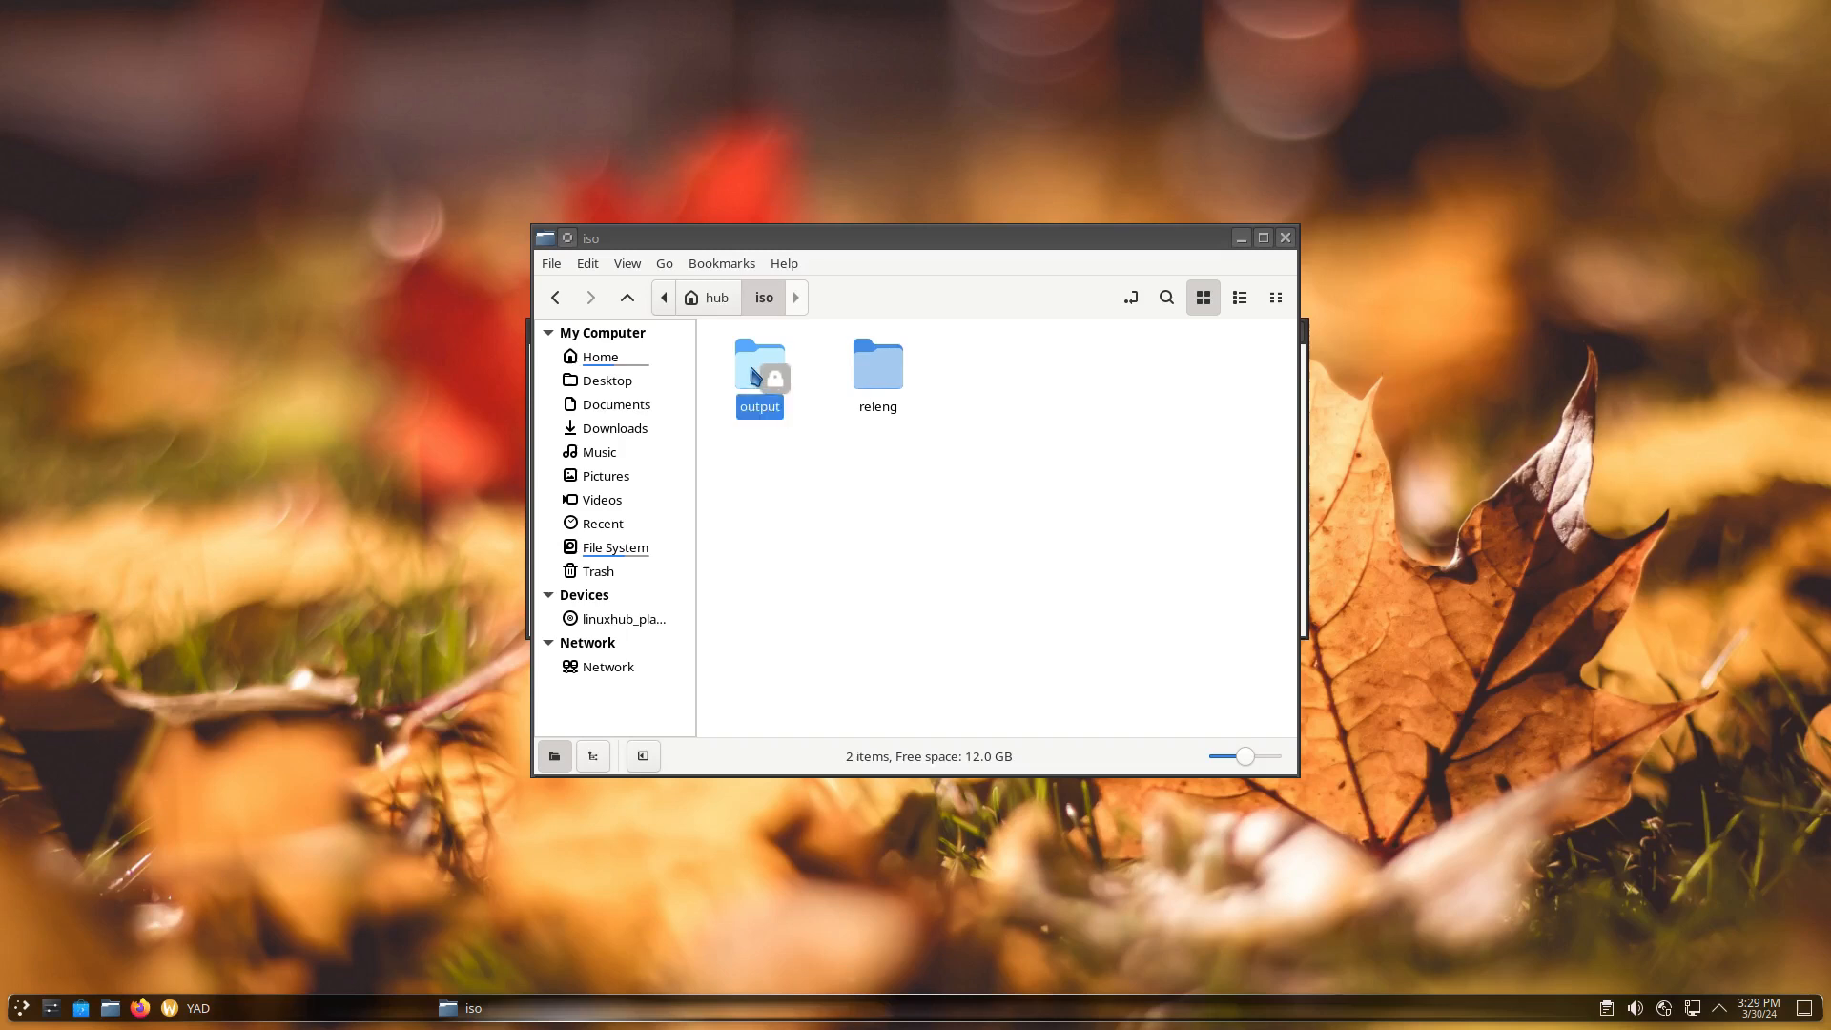
double_click(760, 378)
scroll(1019, 526, "down", 3)
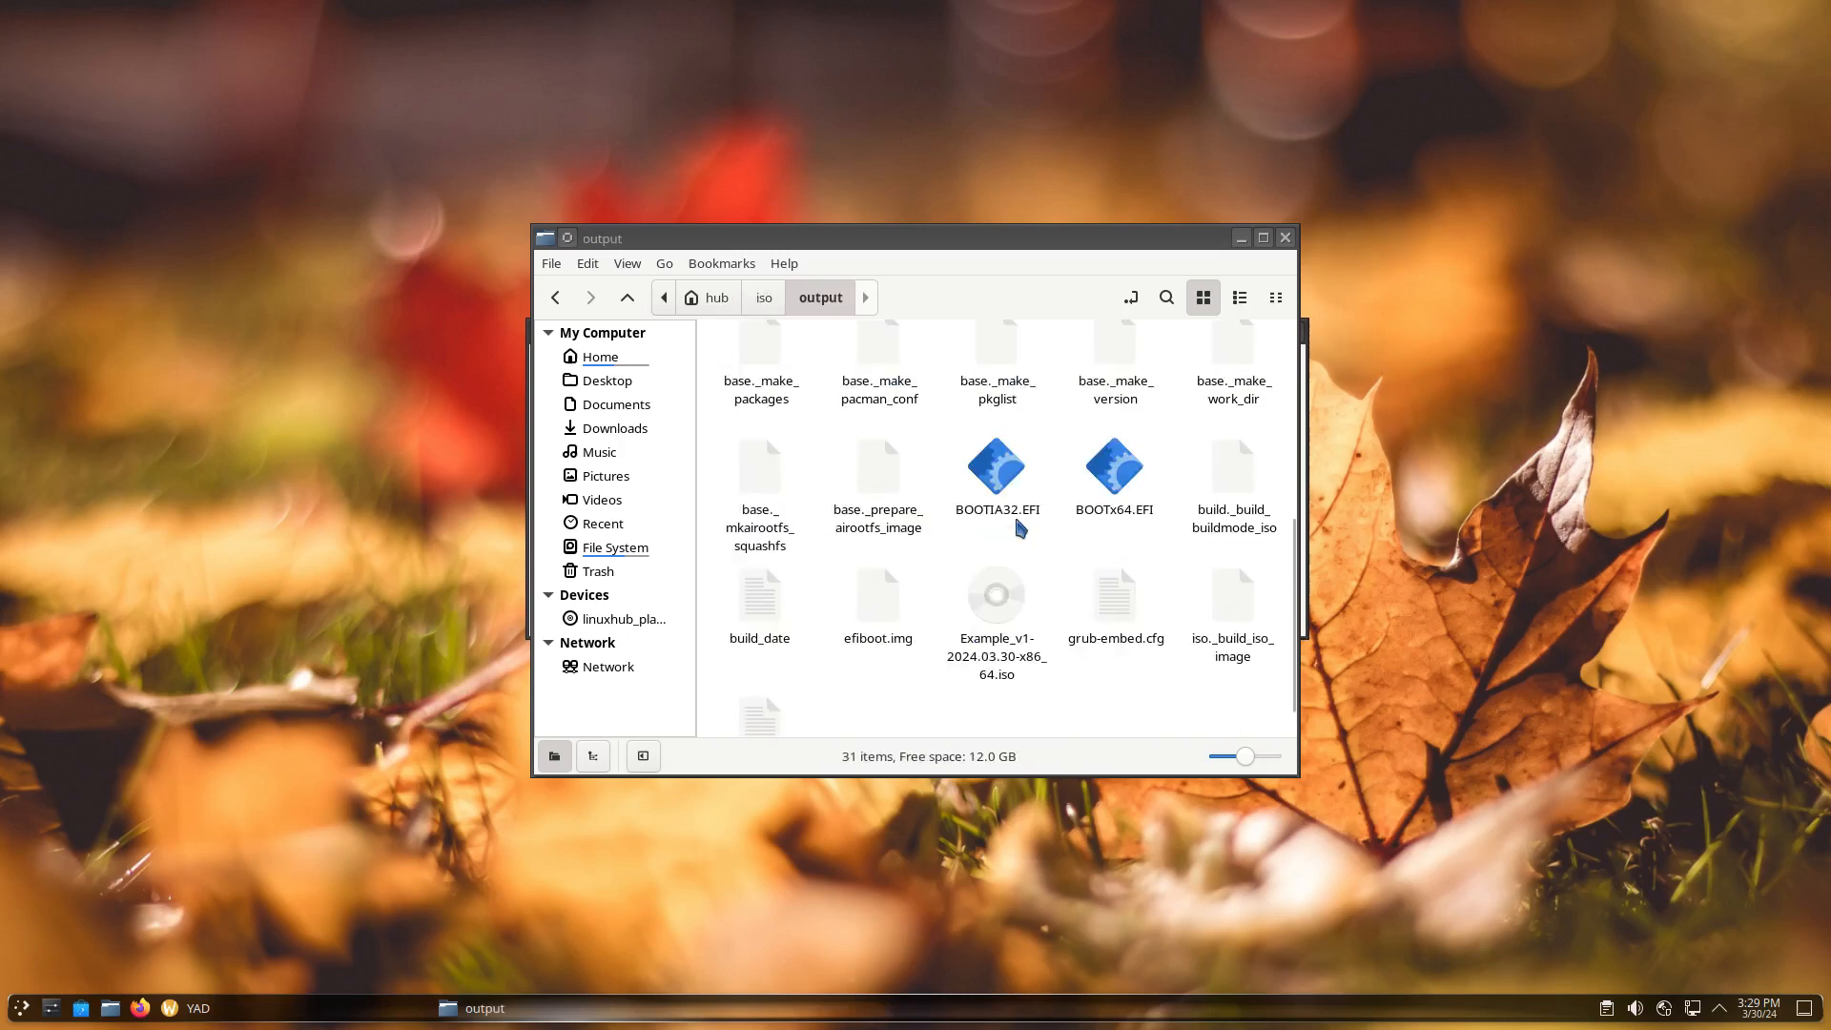
left_click(992, 614)
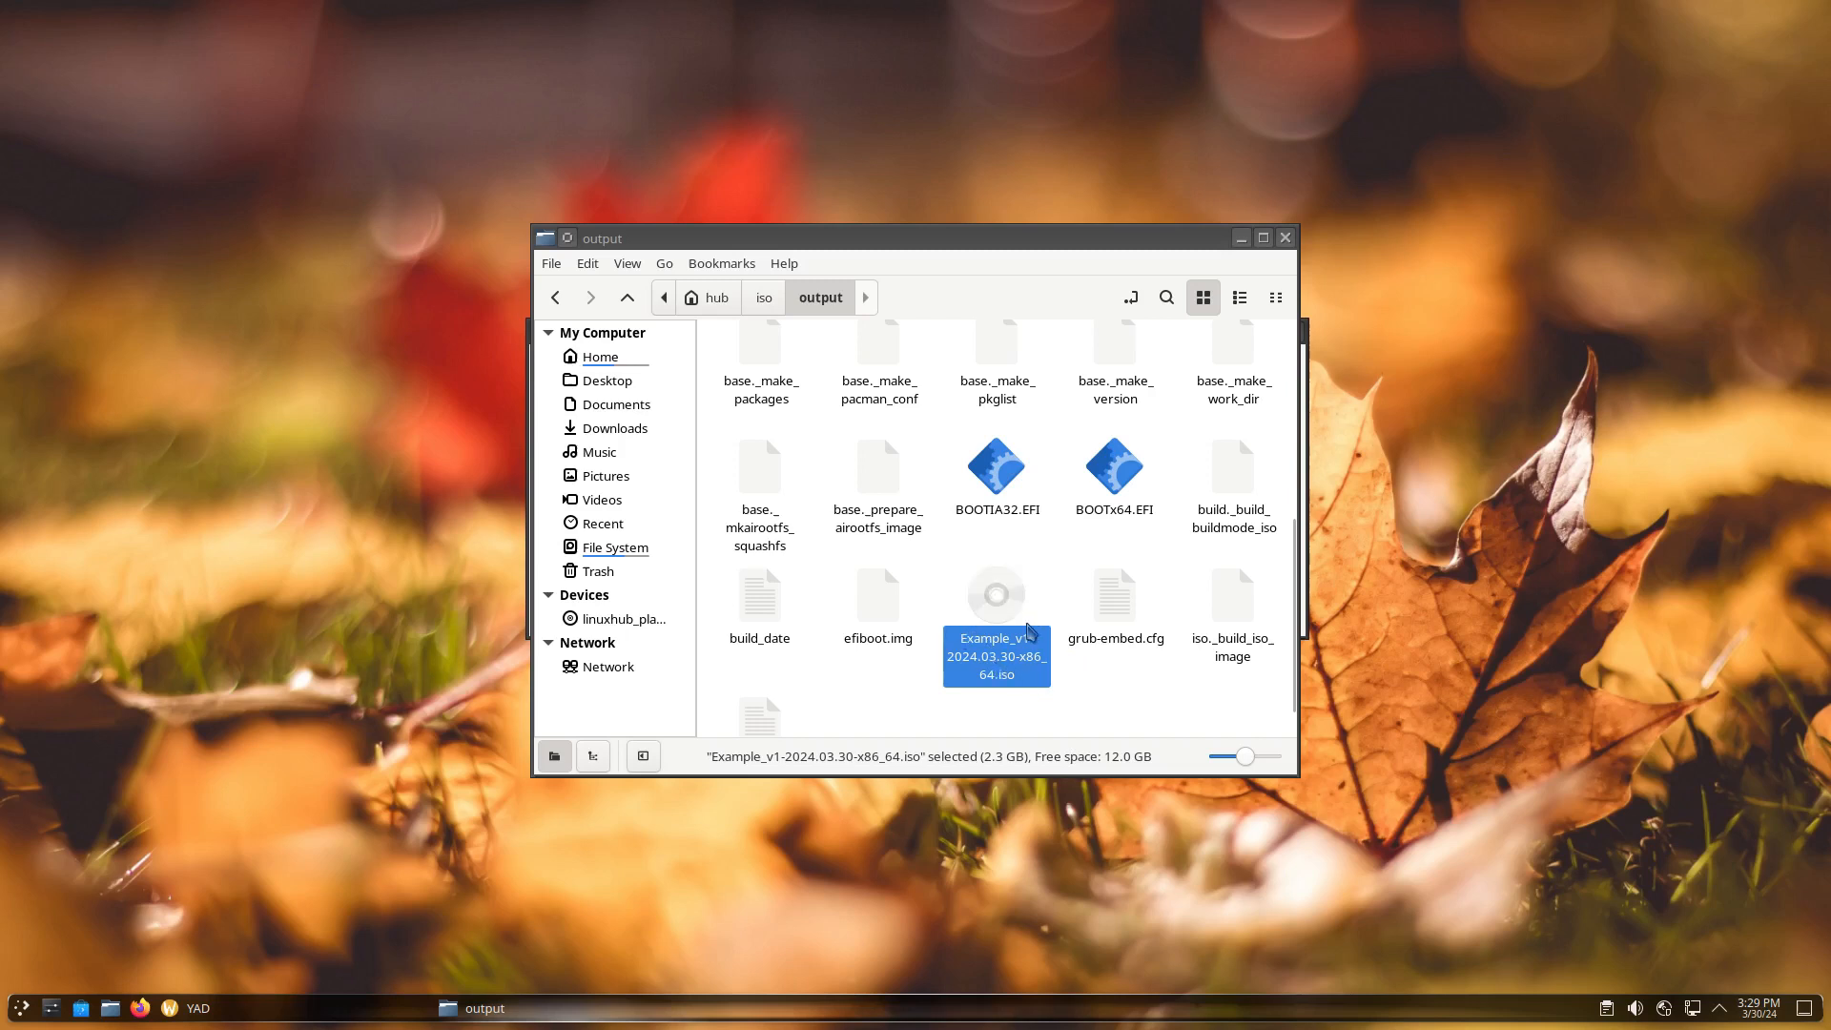
right_click(995, 622)
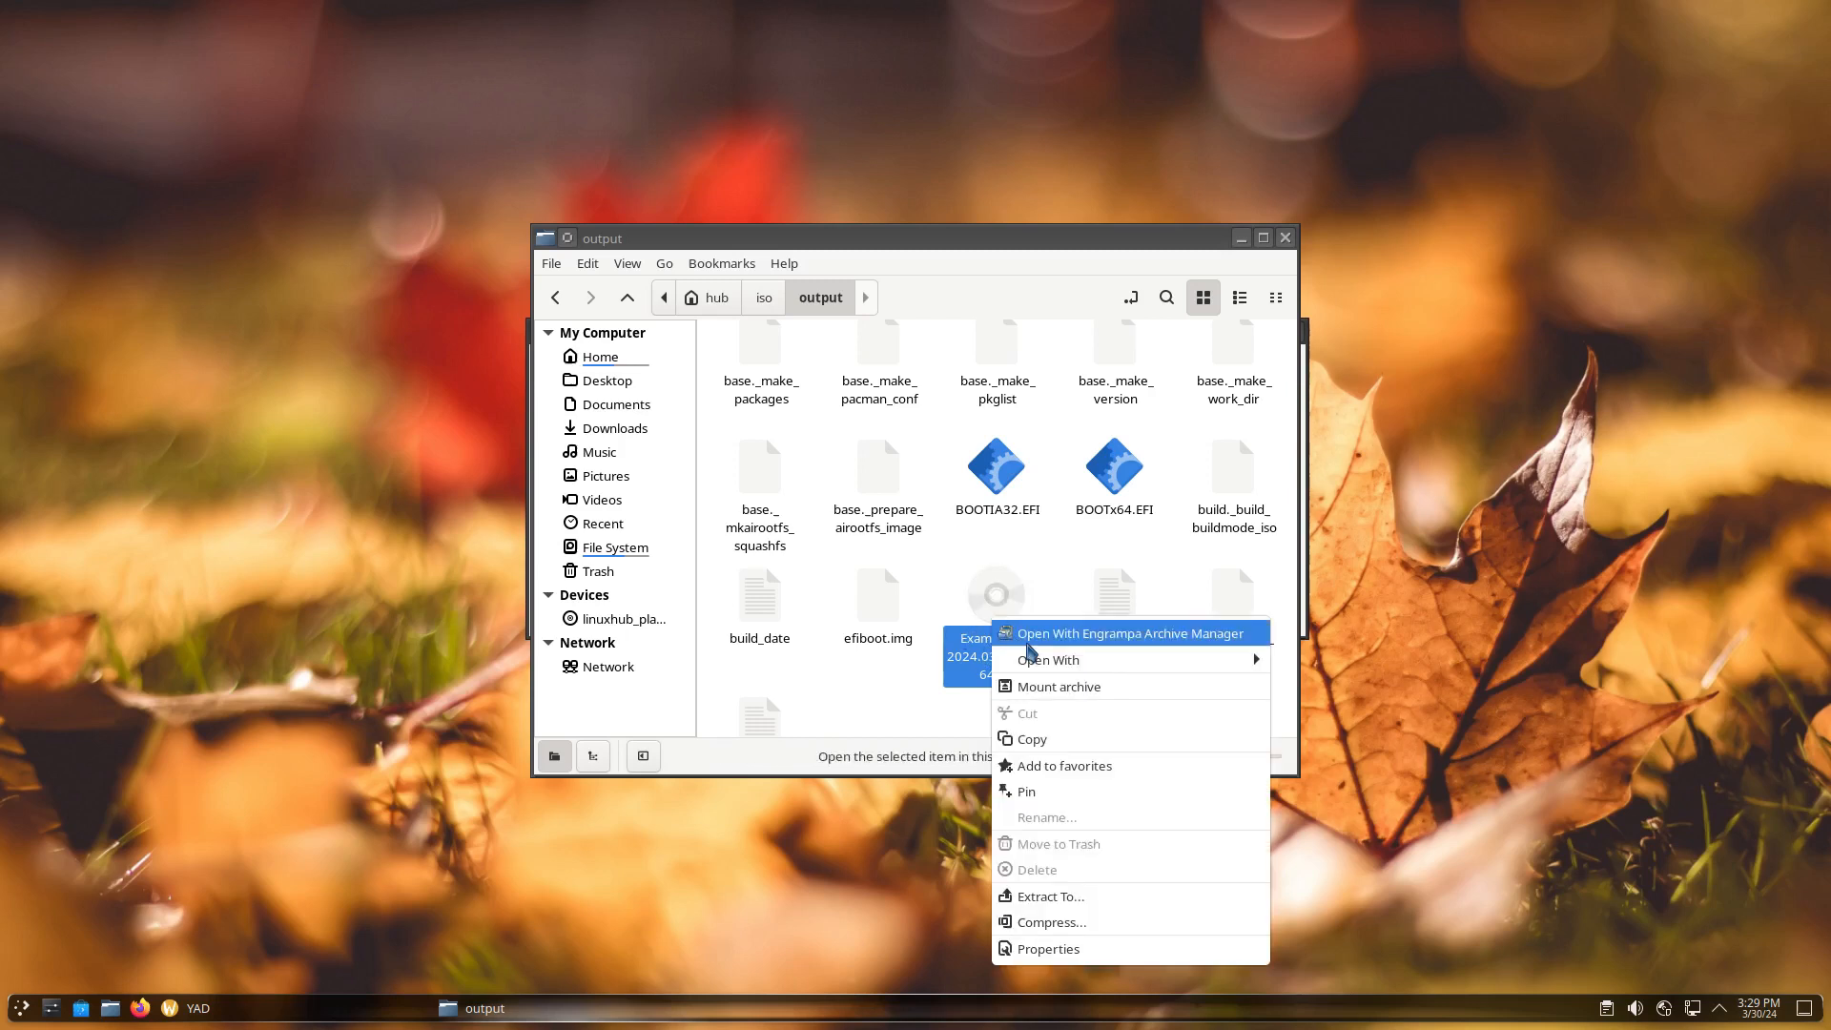
left_click(1040, 740)
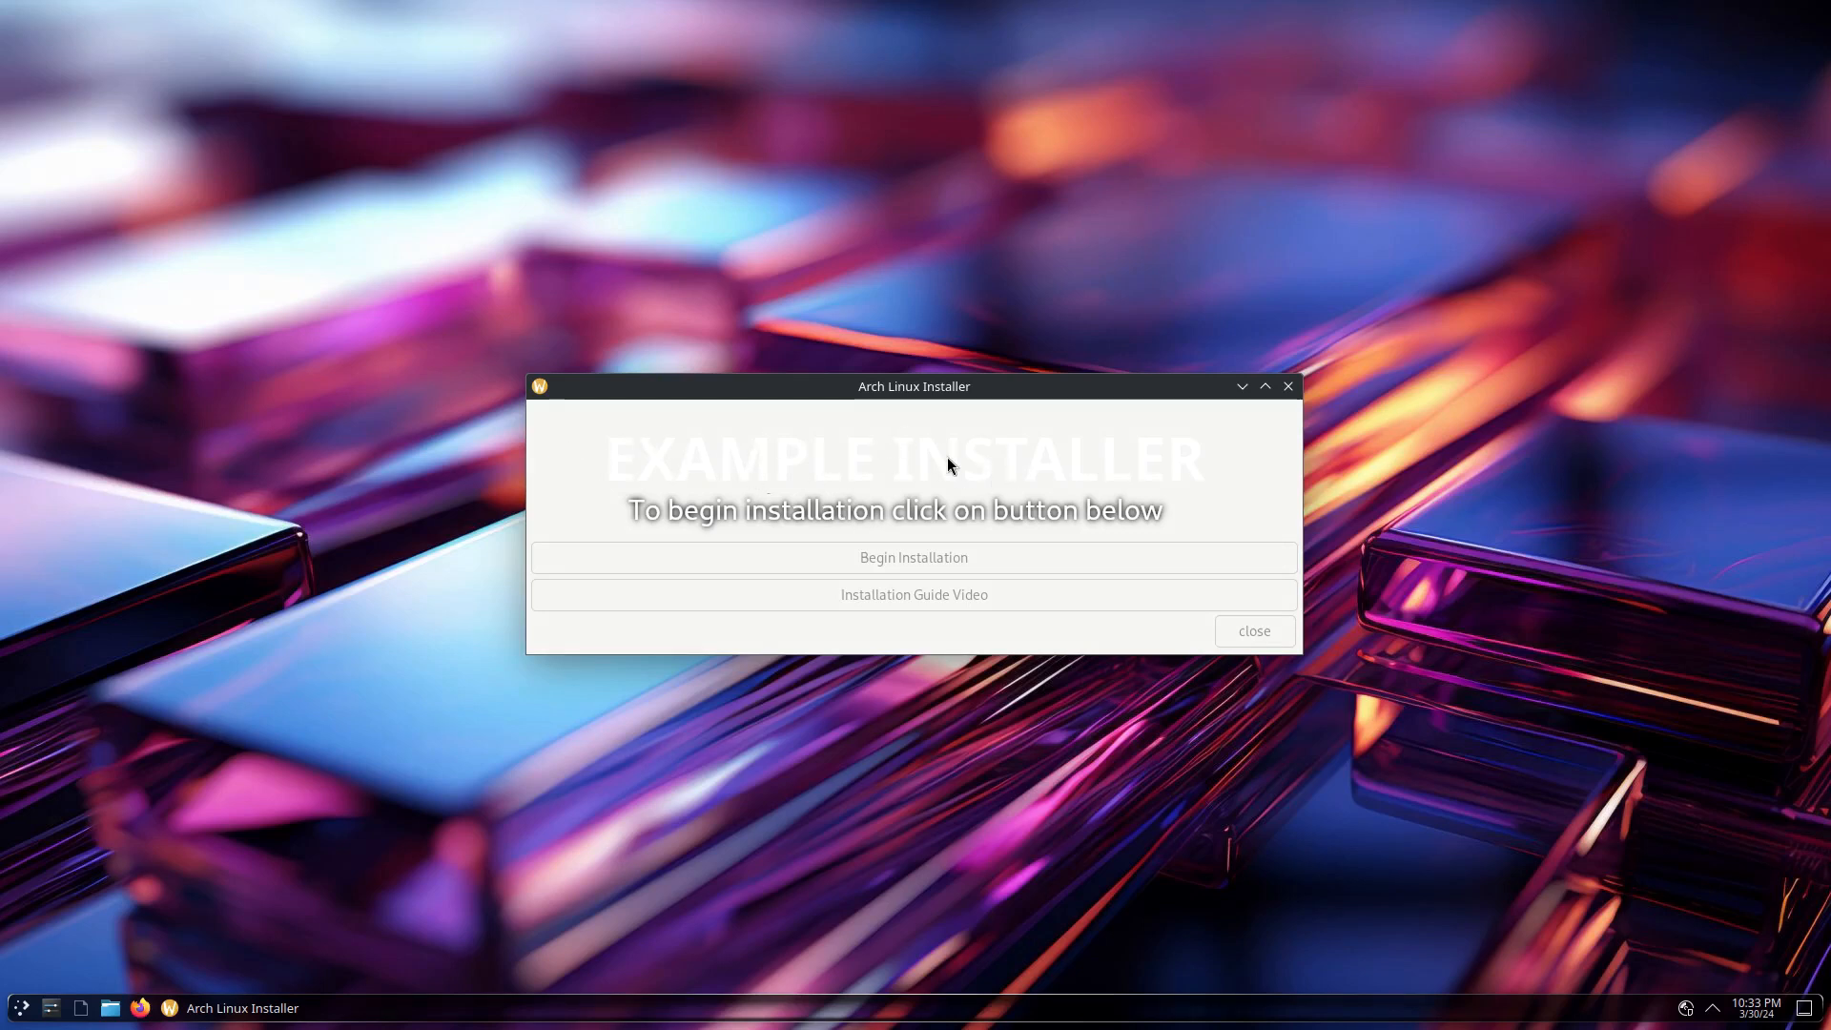
Begin installation, entering the username, user and root passwords, and enabling autologin
left_click(895, 561)
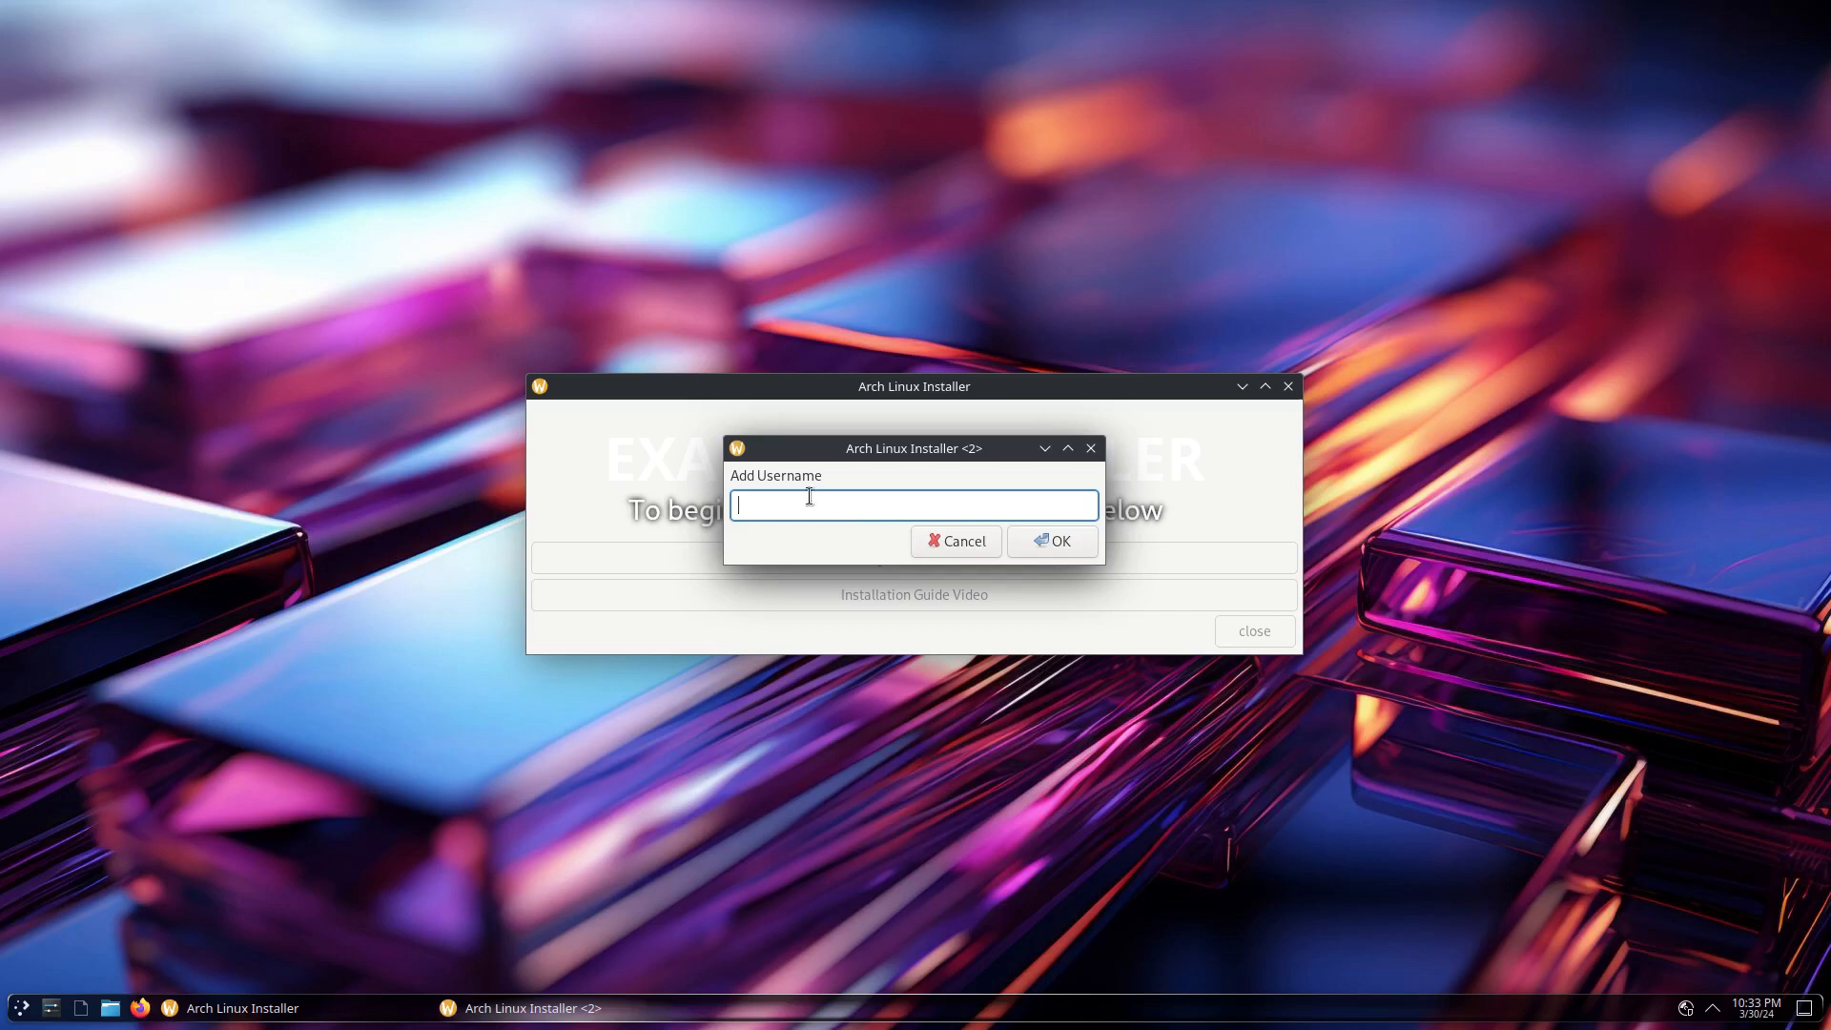
type("hub")
key("Return")
type("••")
key("Return")
type("••")
key("Return")
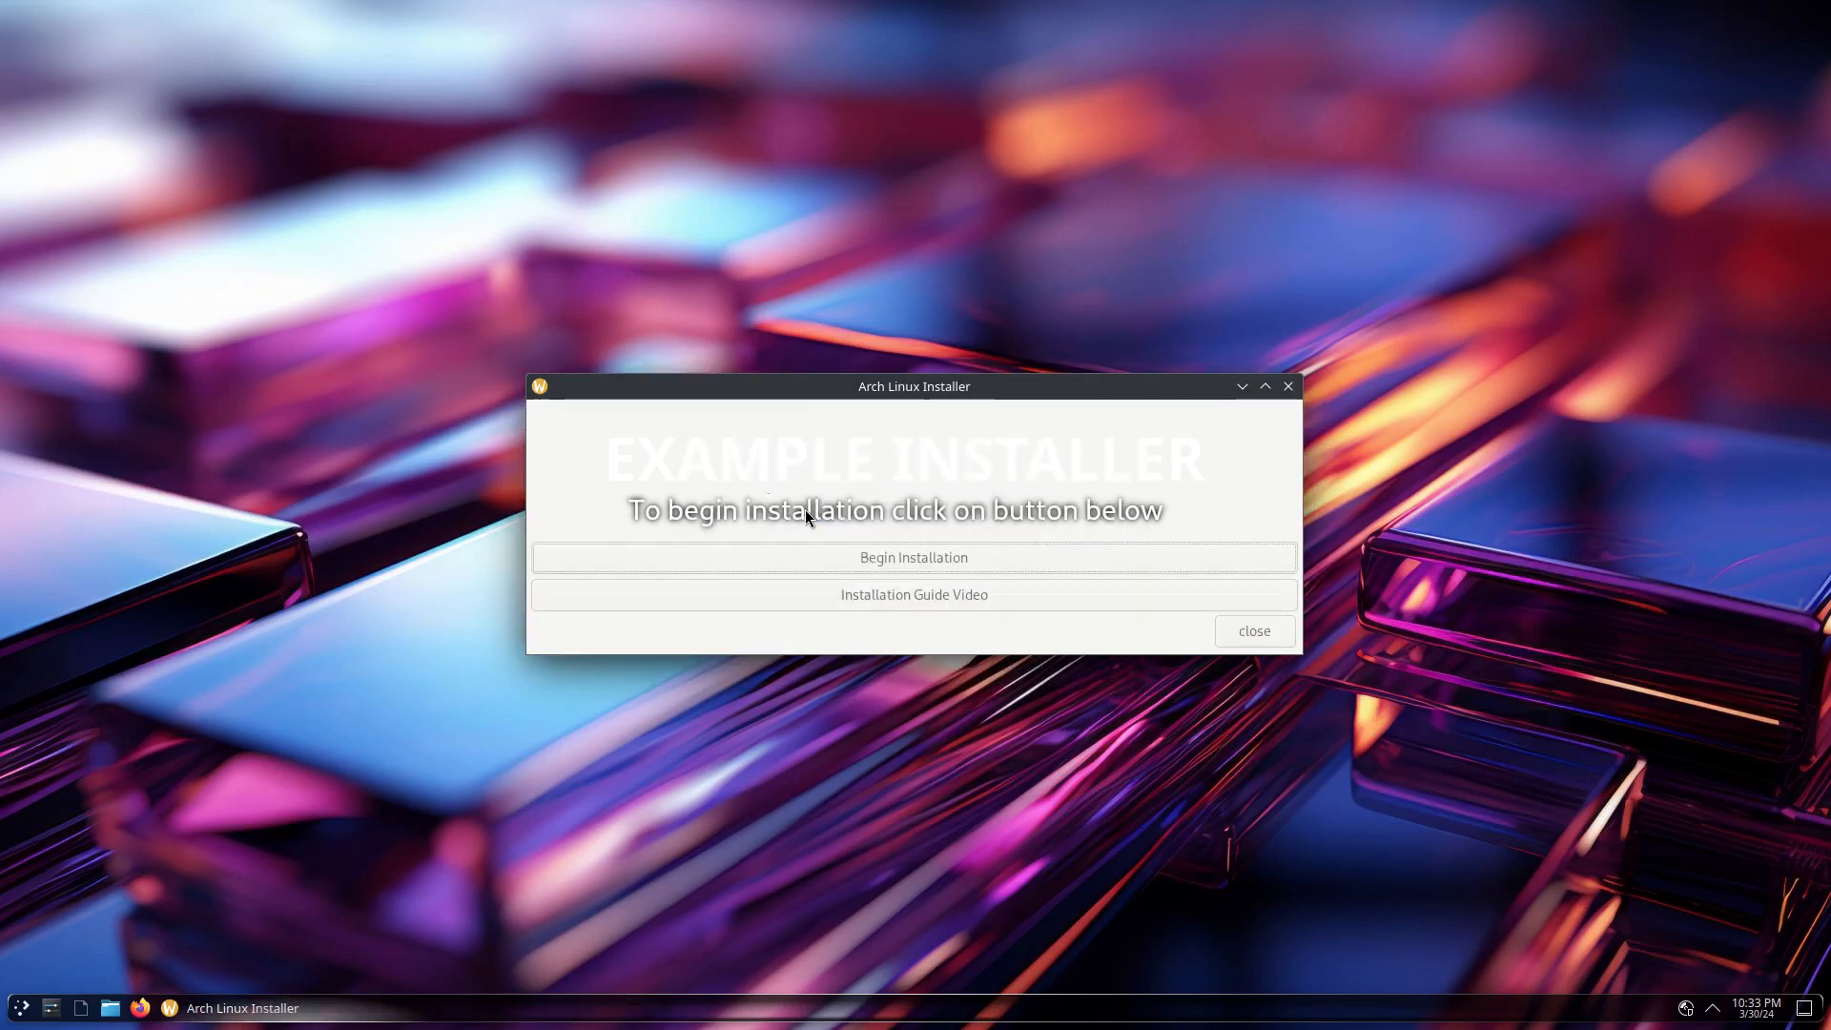
type("yes")
key("Return")
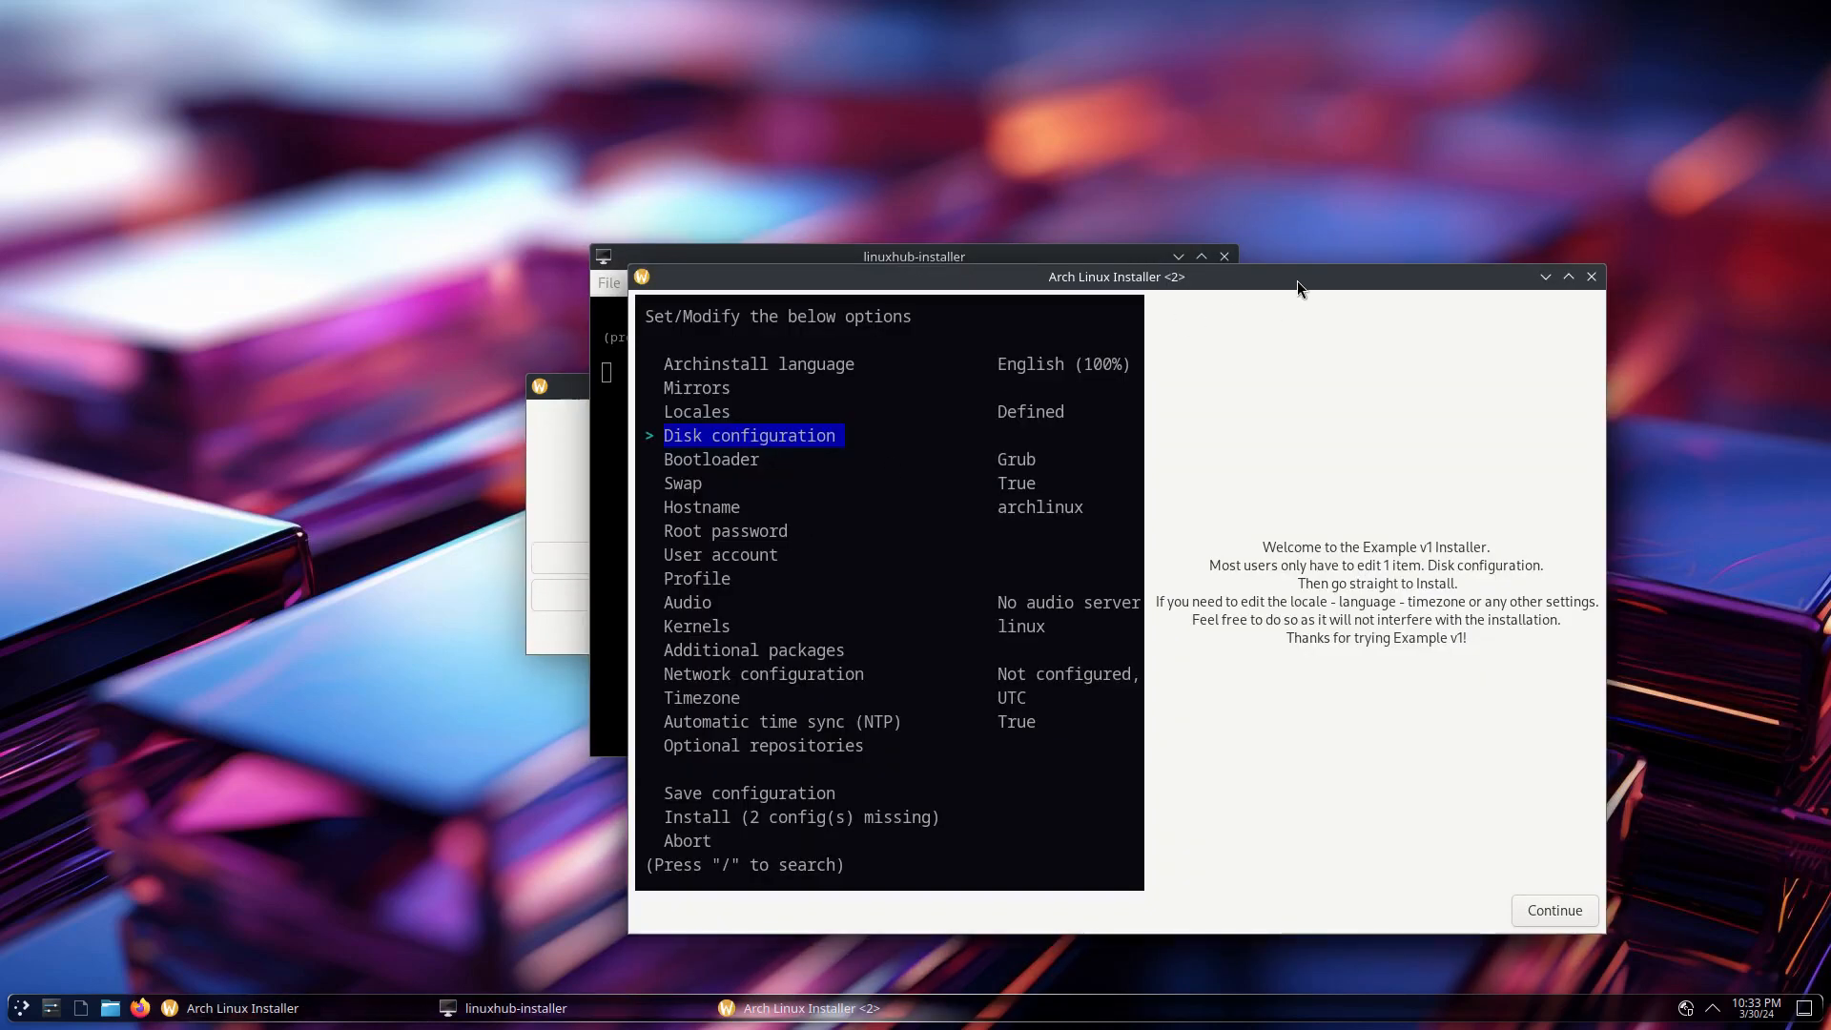
Configure the disk: Virtio Block Device, ext4 main partition, separate /home partition
left_click_drag(1296, 277, 1068, 179)
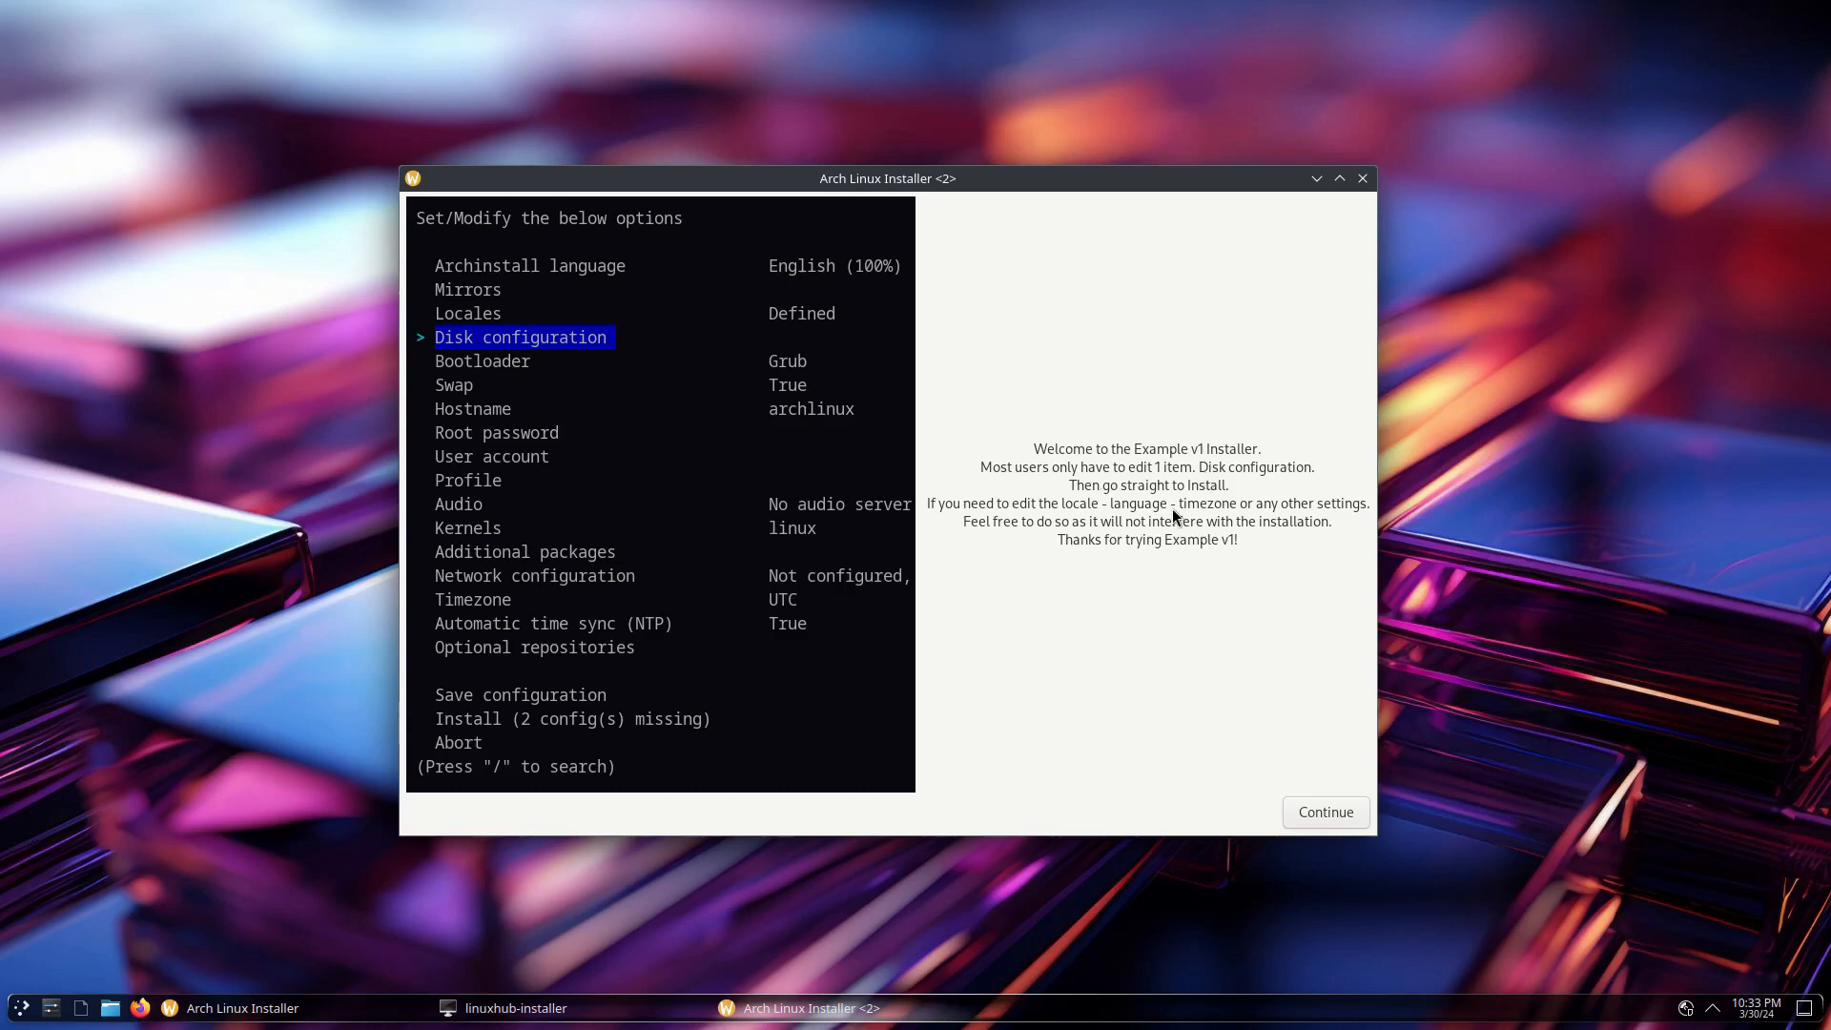
left_click(1324, 799)
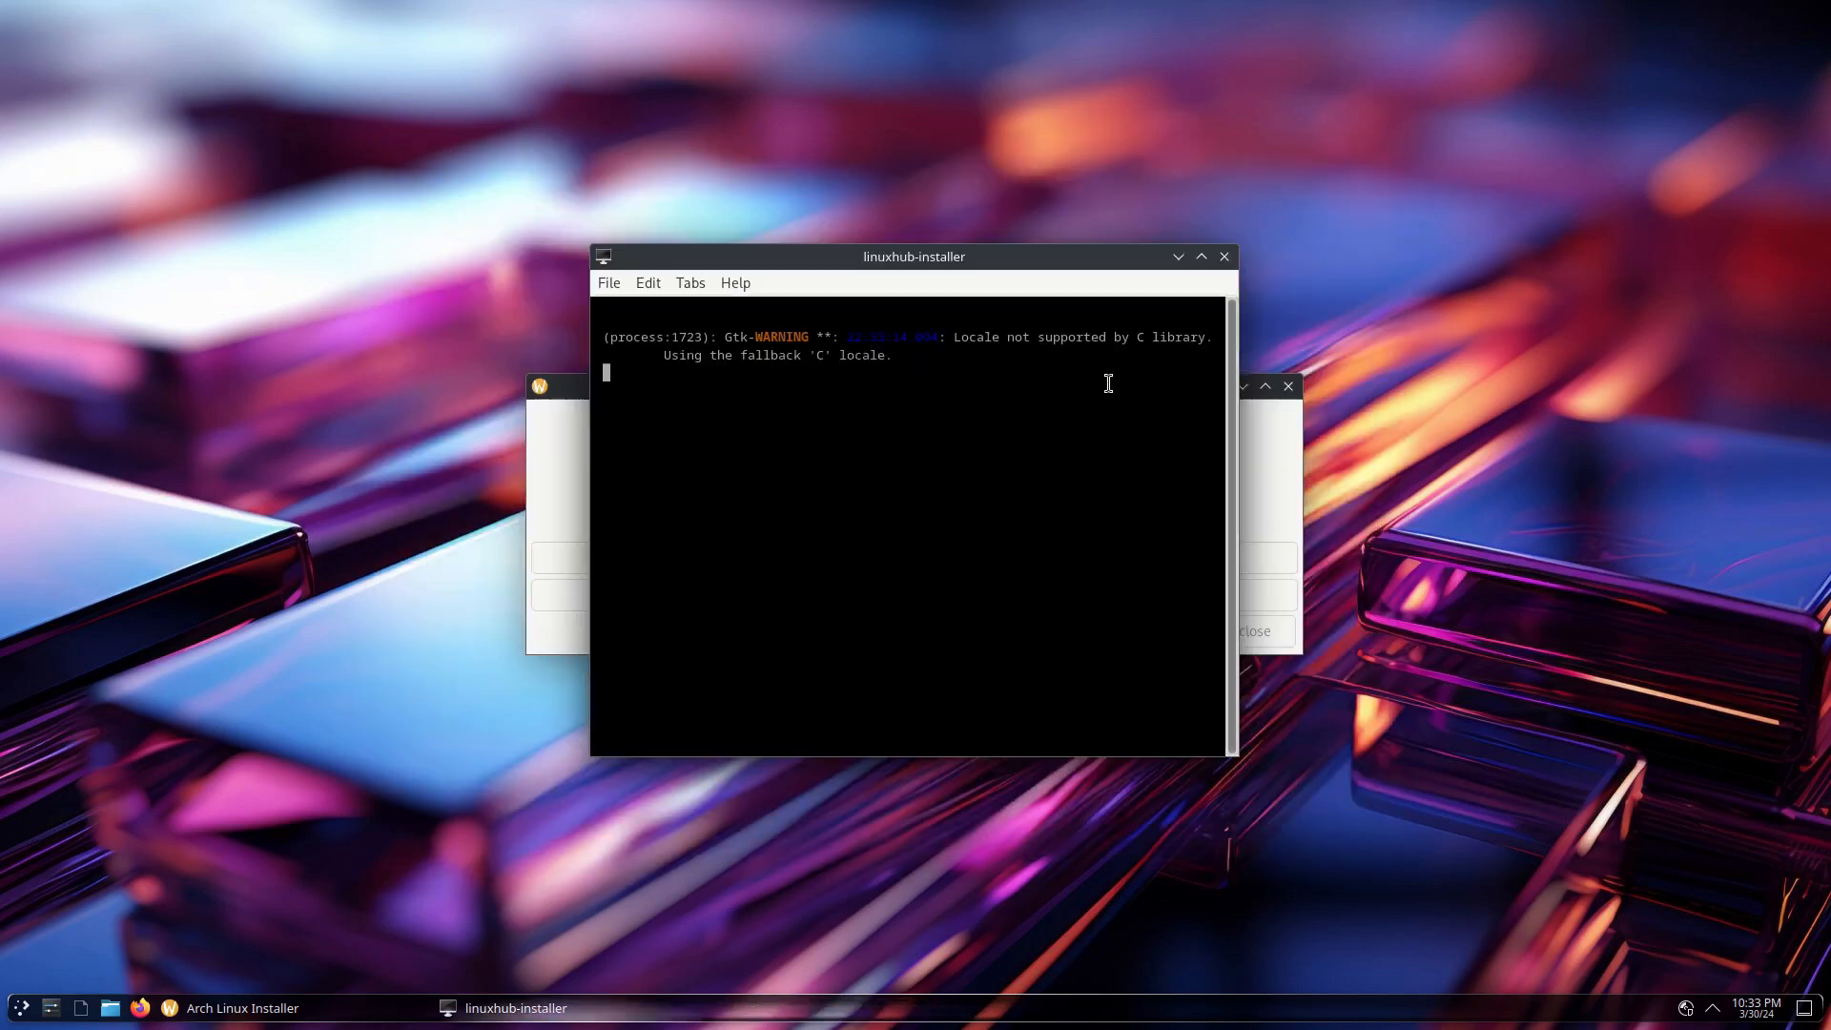
left_click(1201, 258)
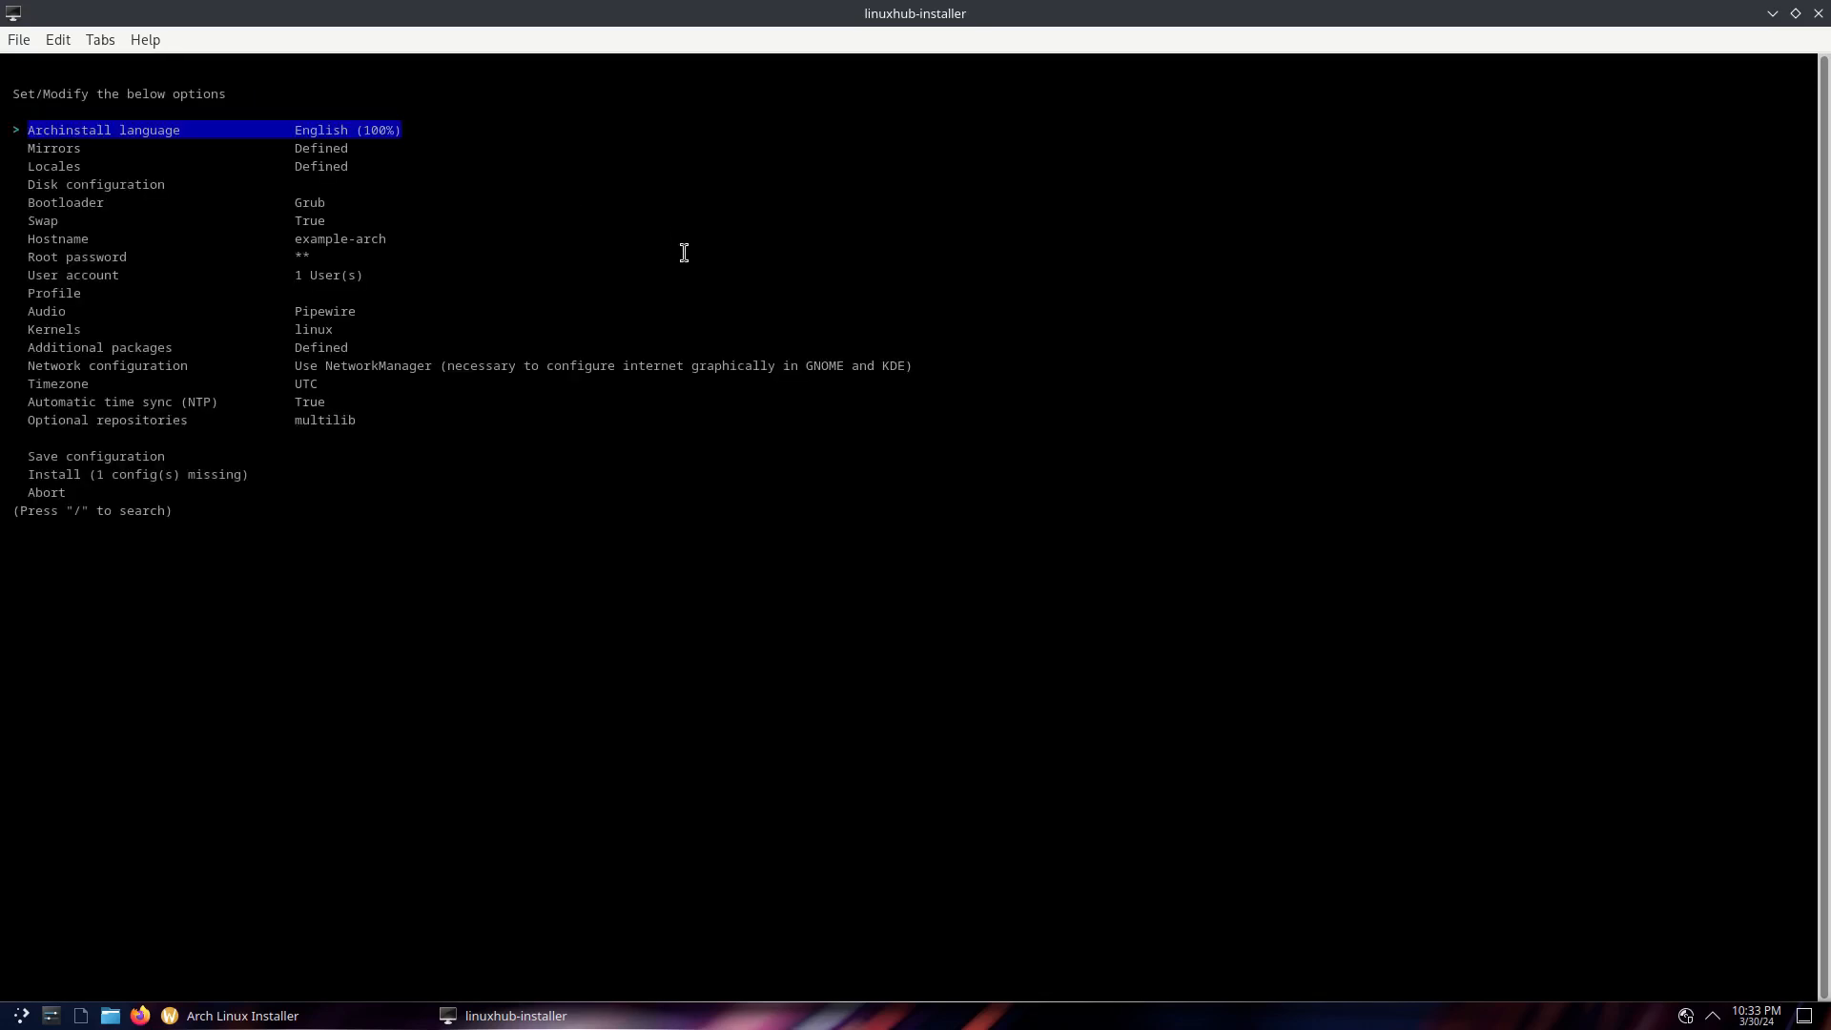
key("Down")
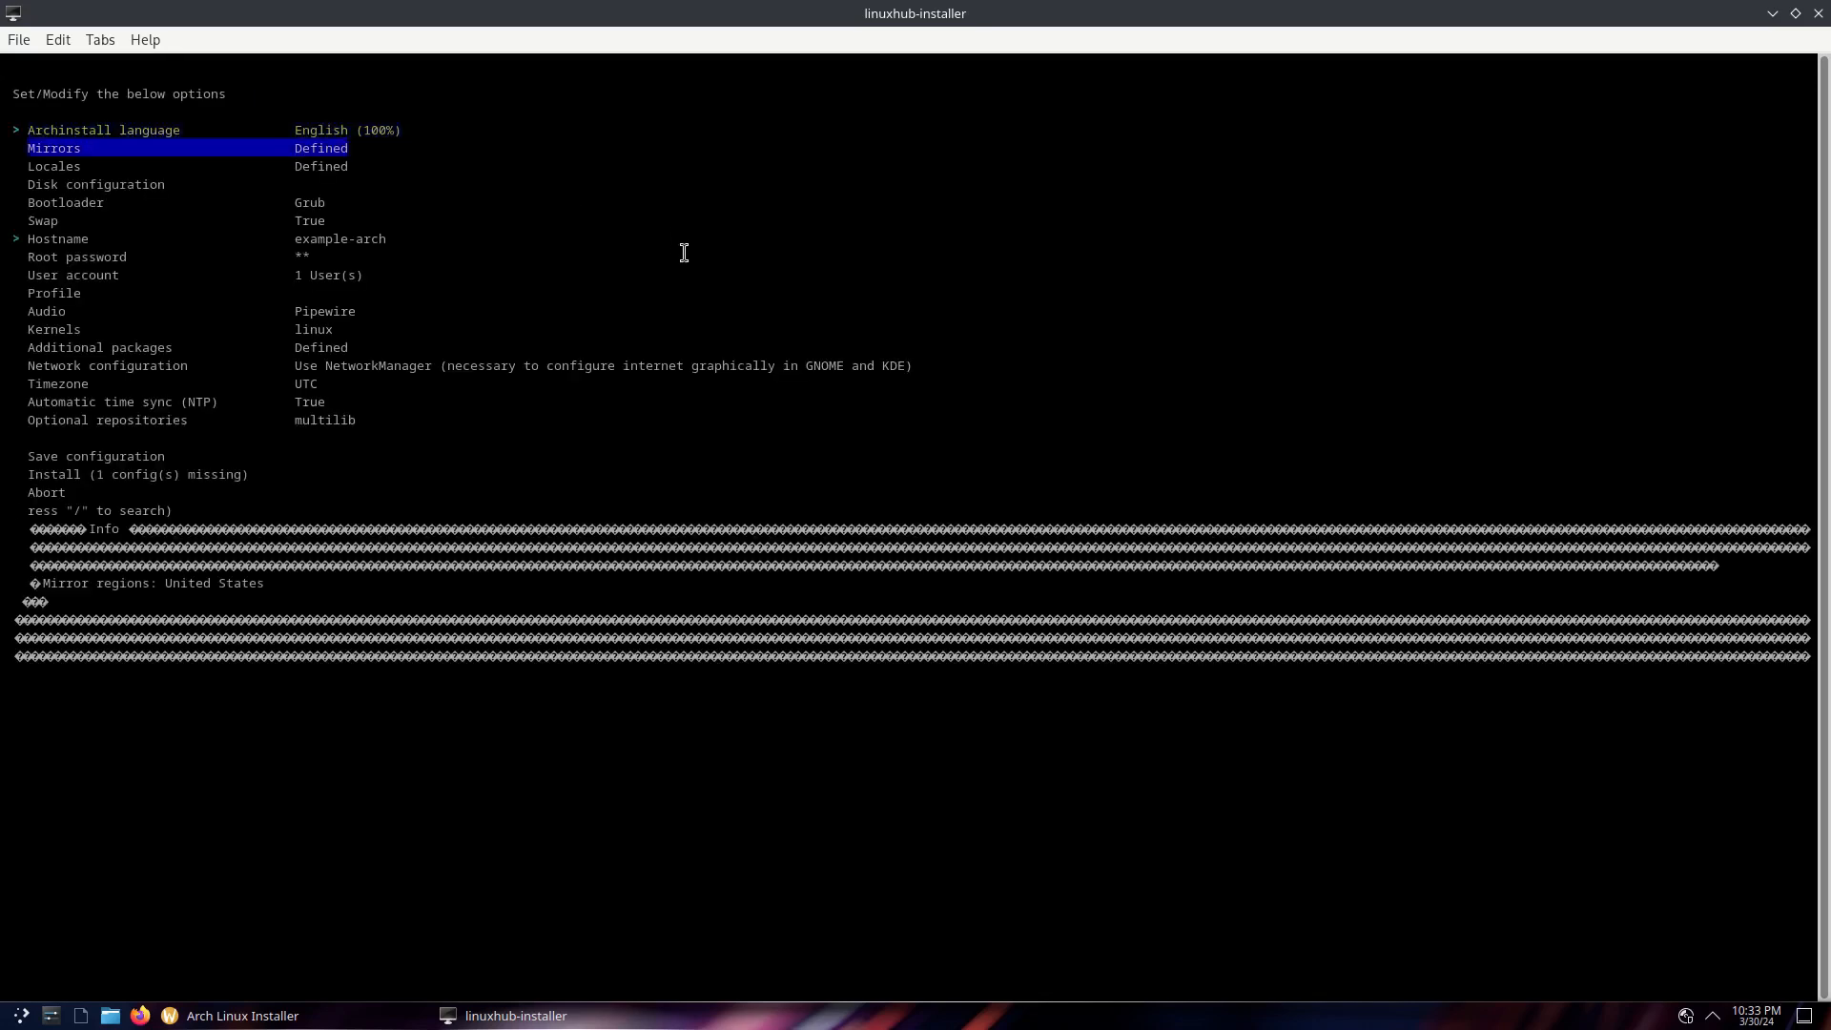
key("Down")
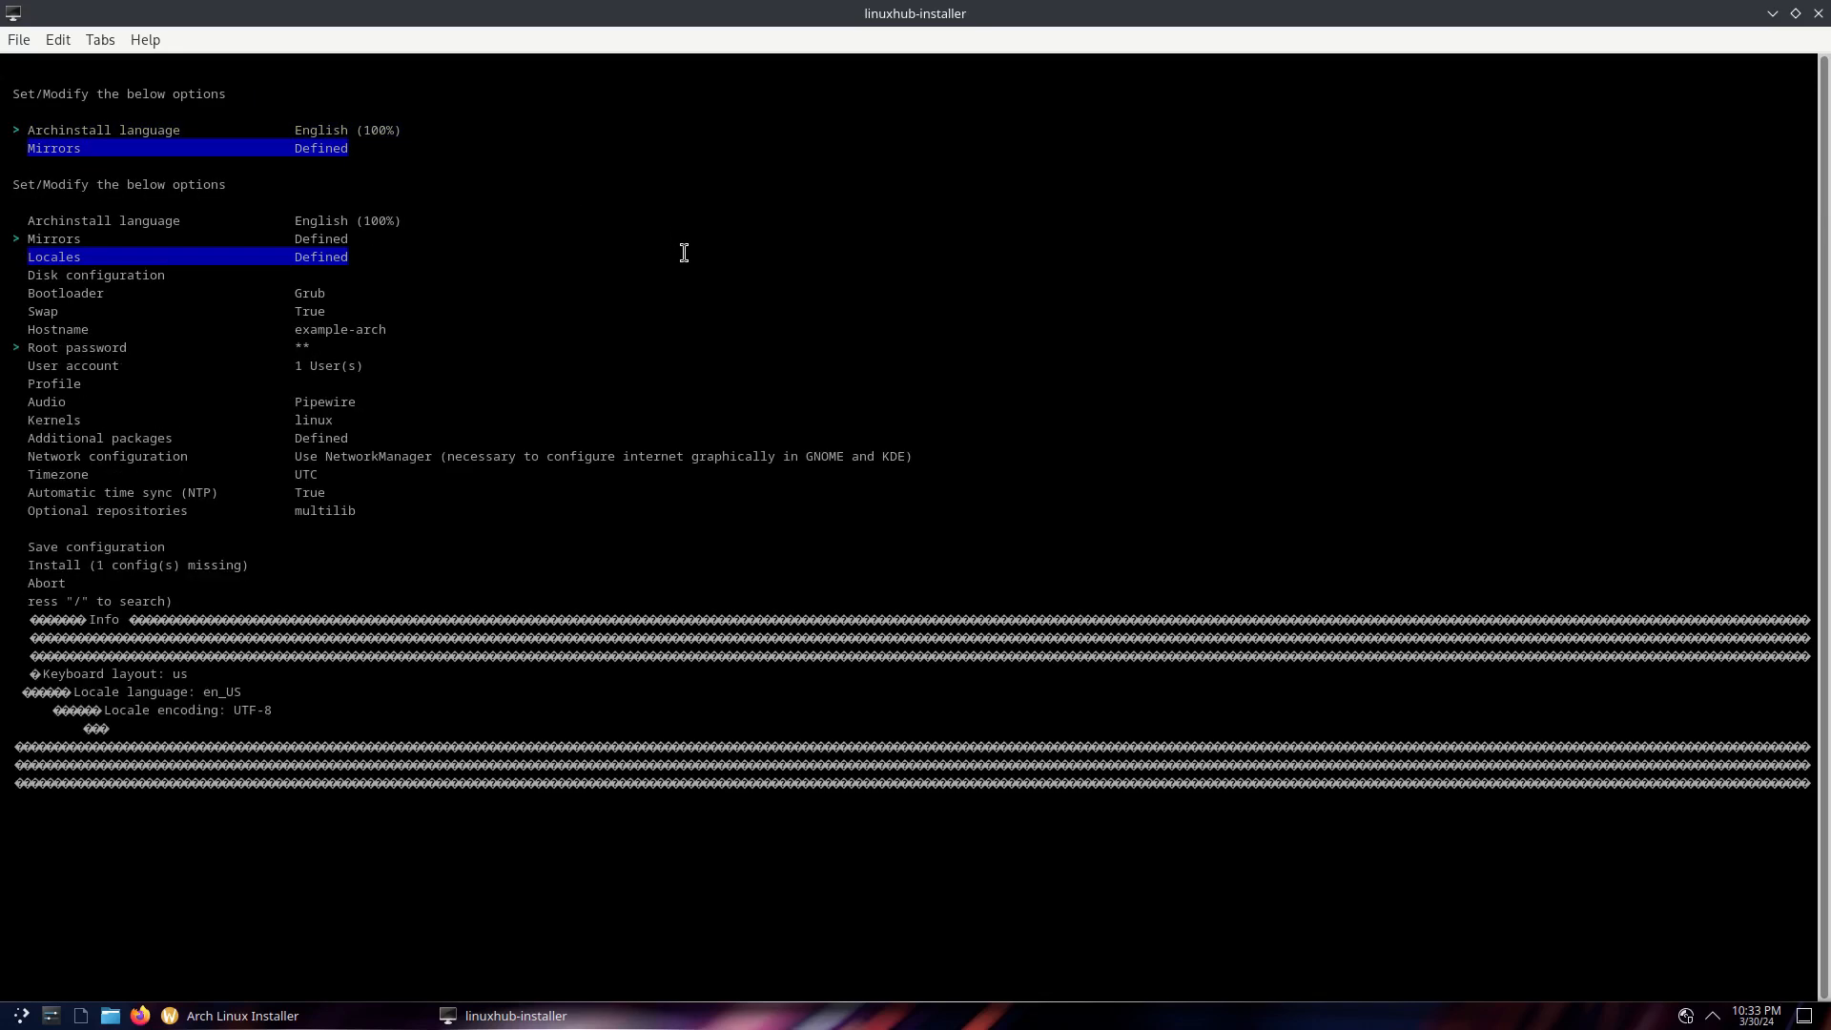
key("Down")
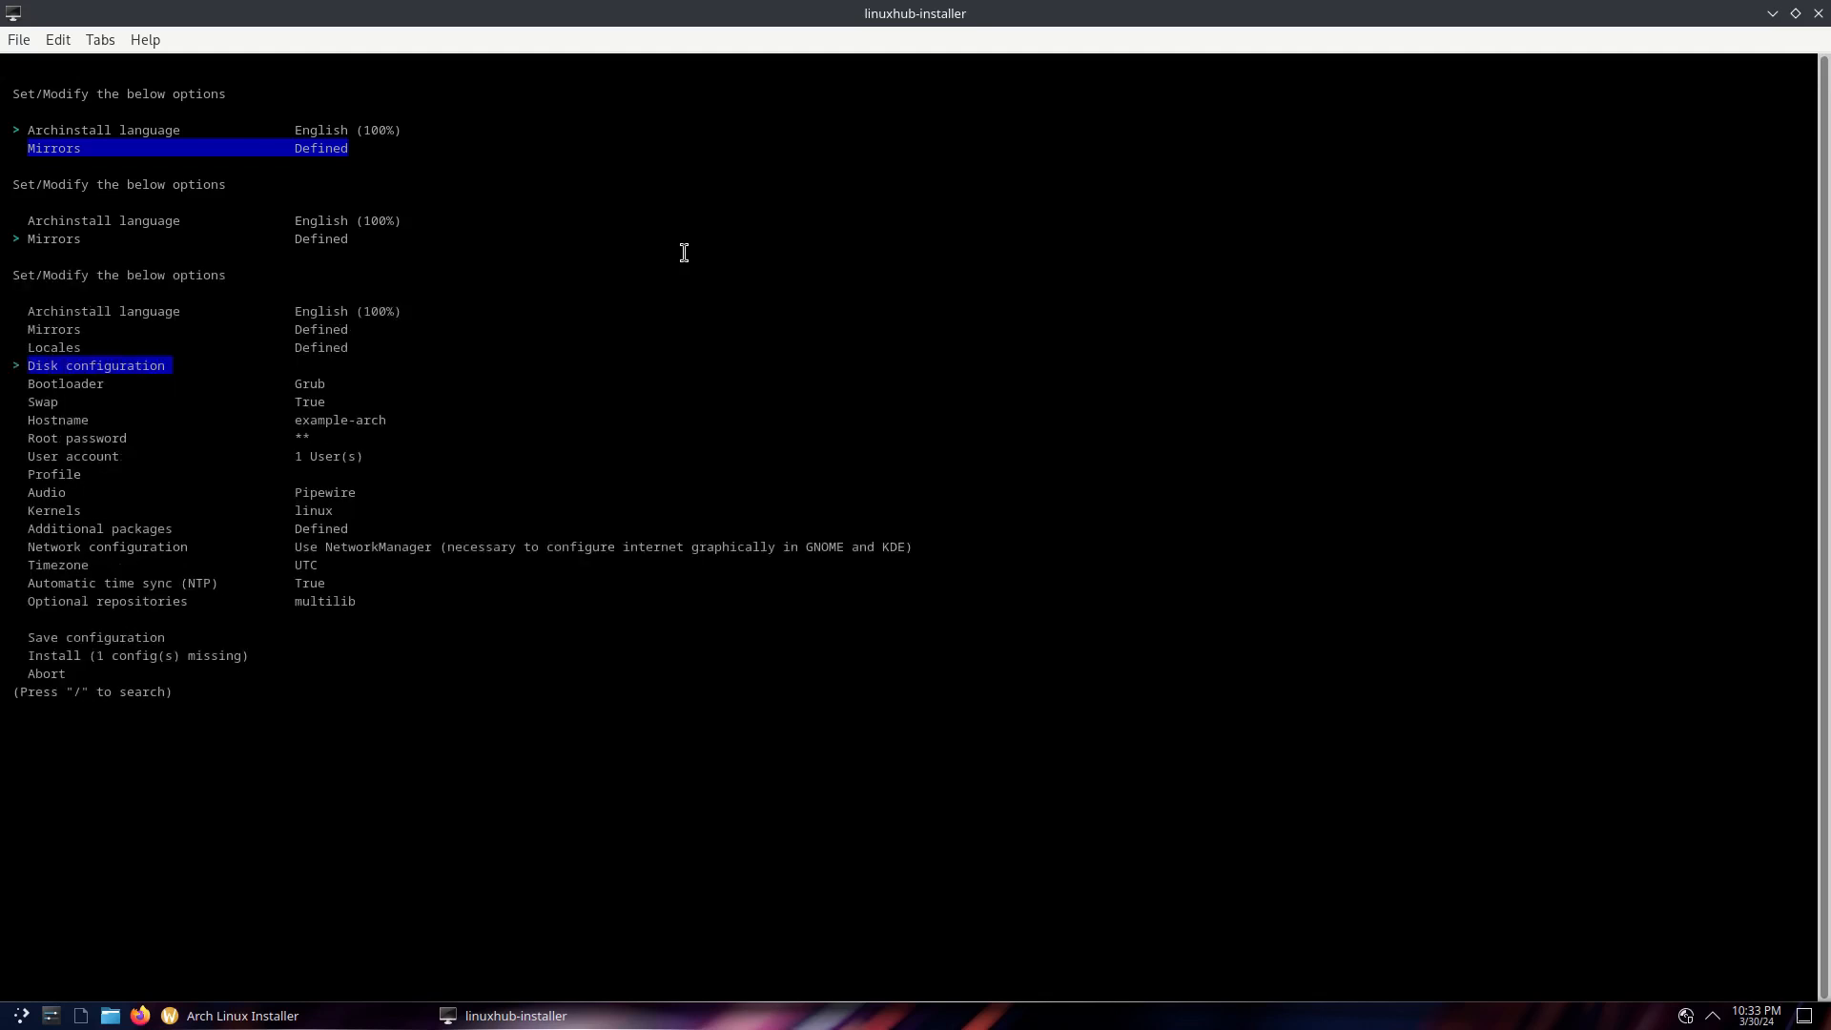
key("Return")
key("Return")
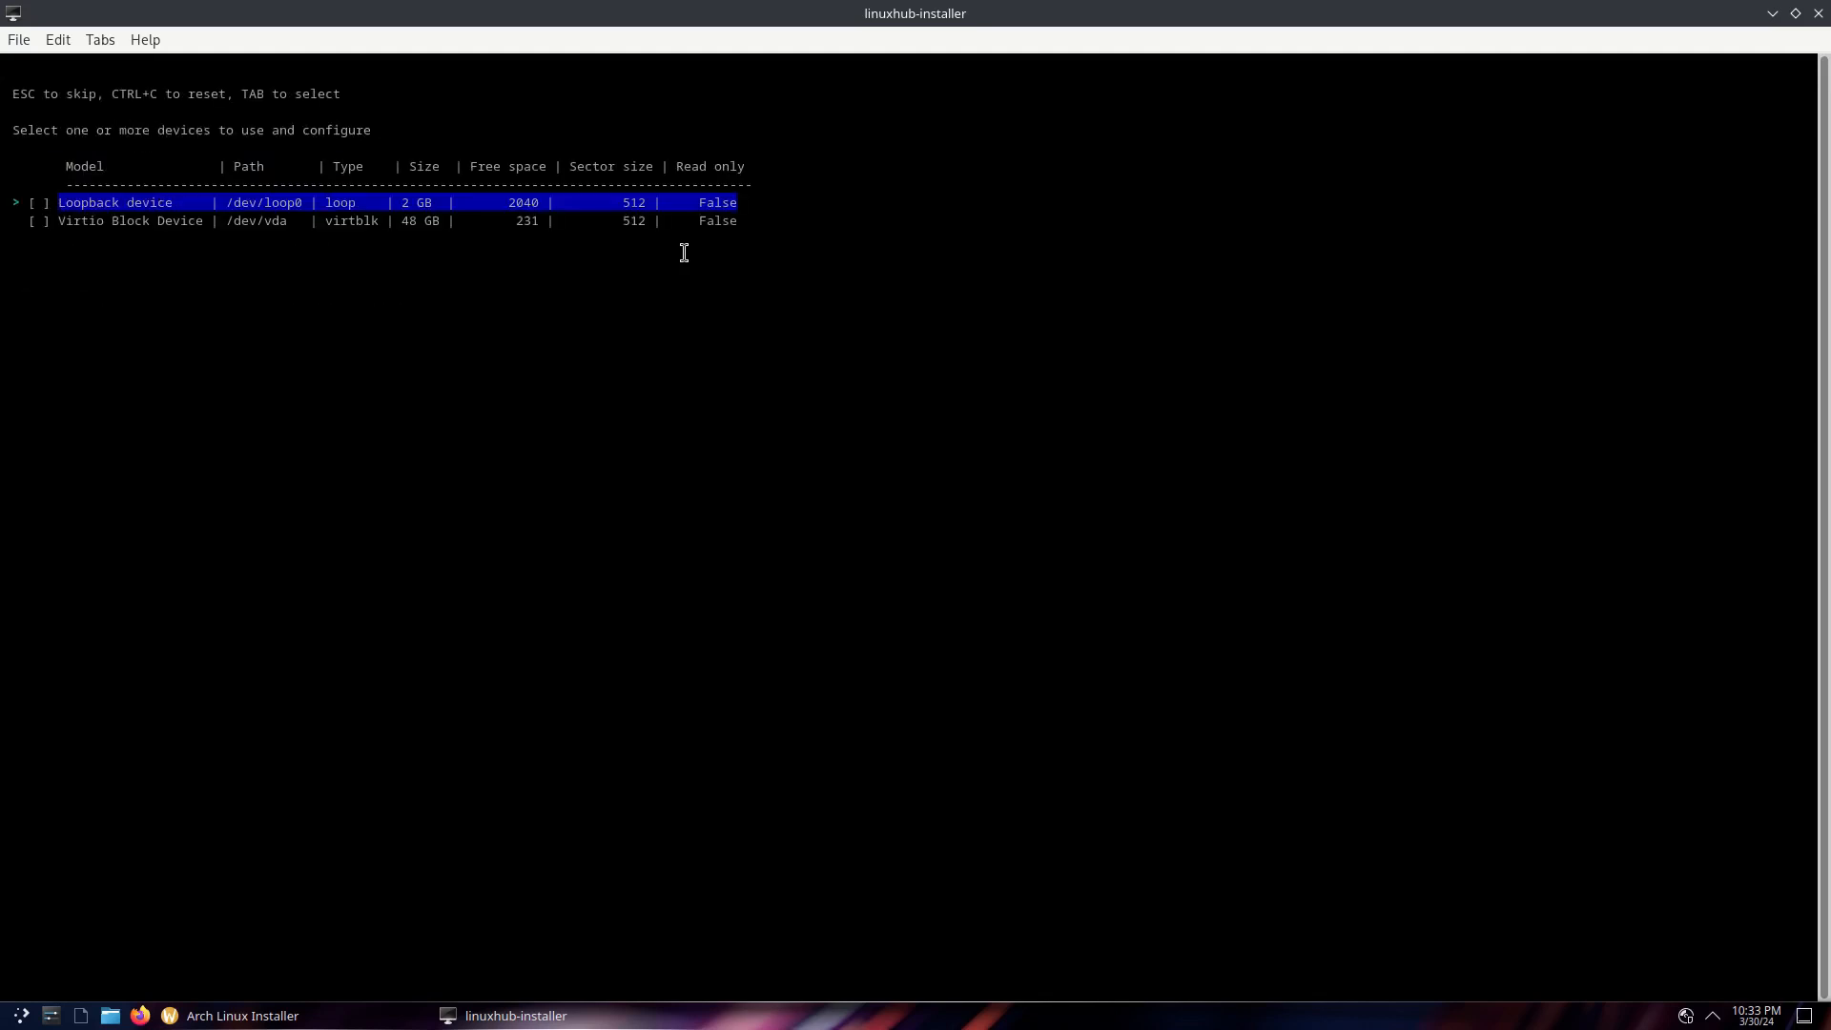
key("Down")
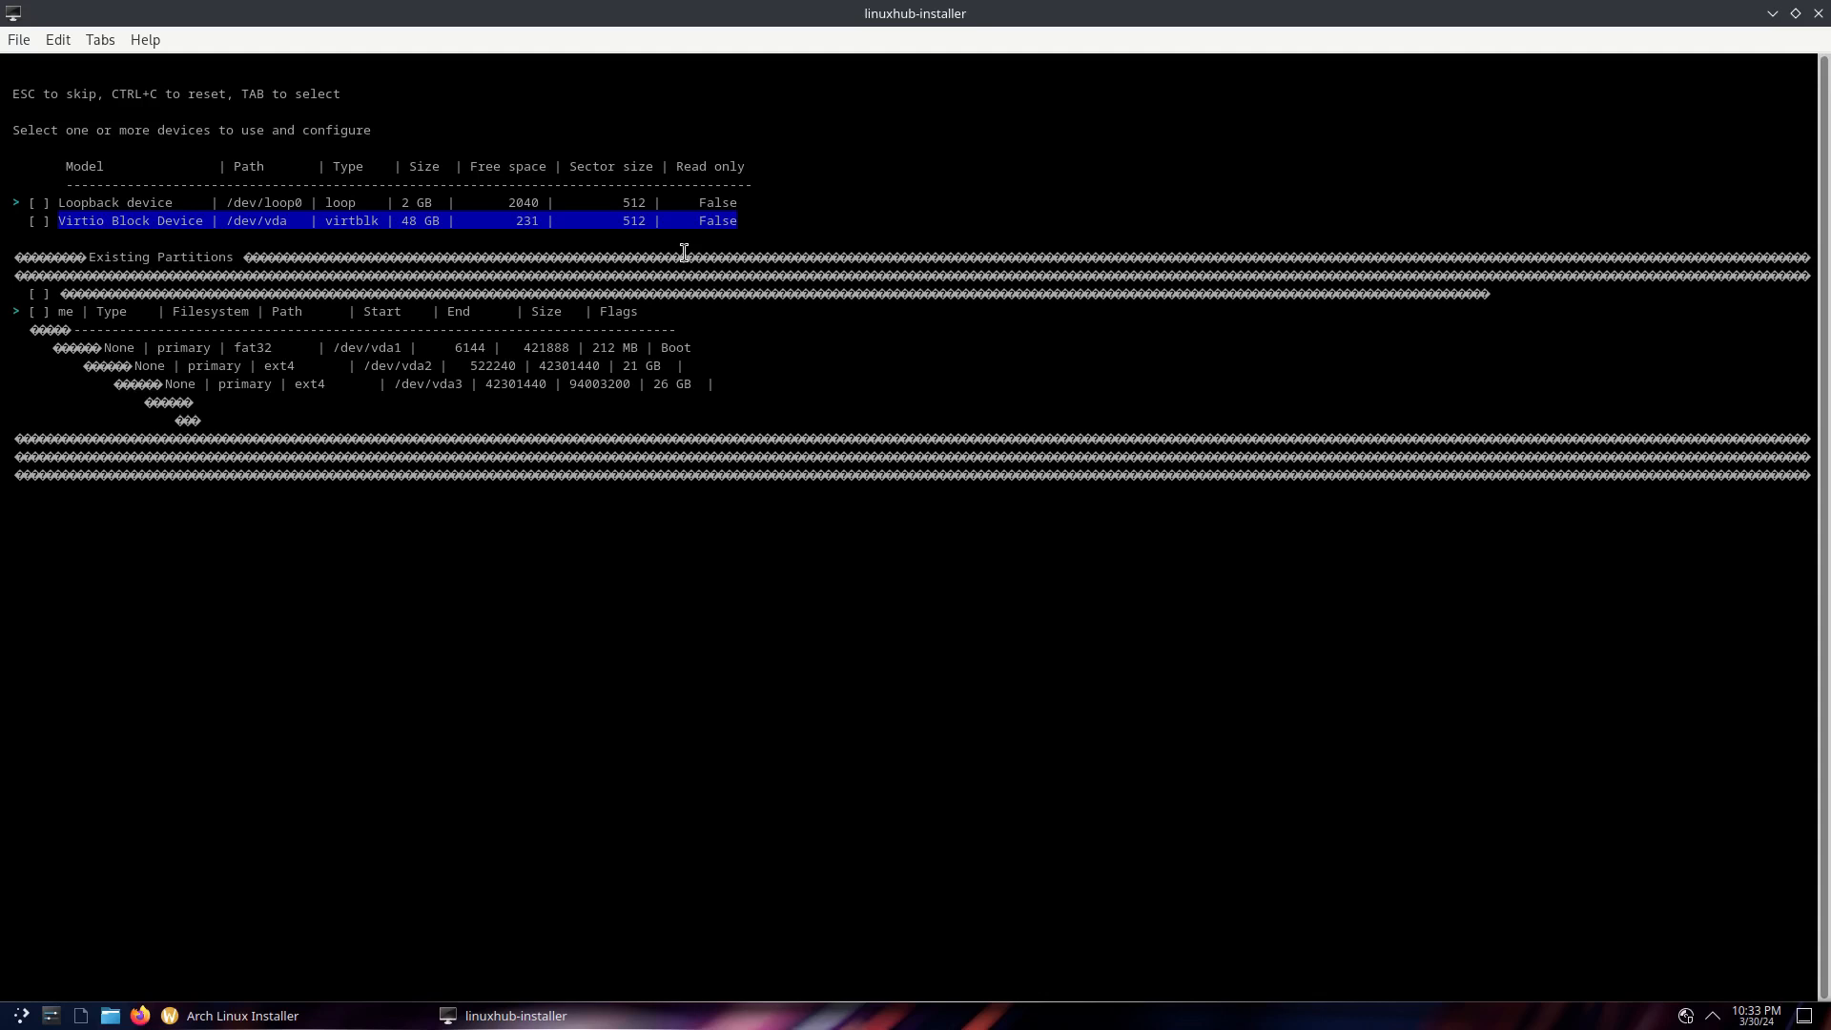
key("Tab")
key("Return")
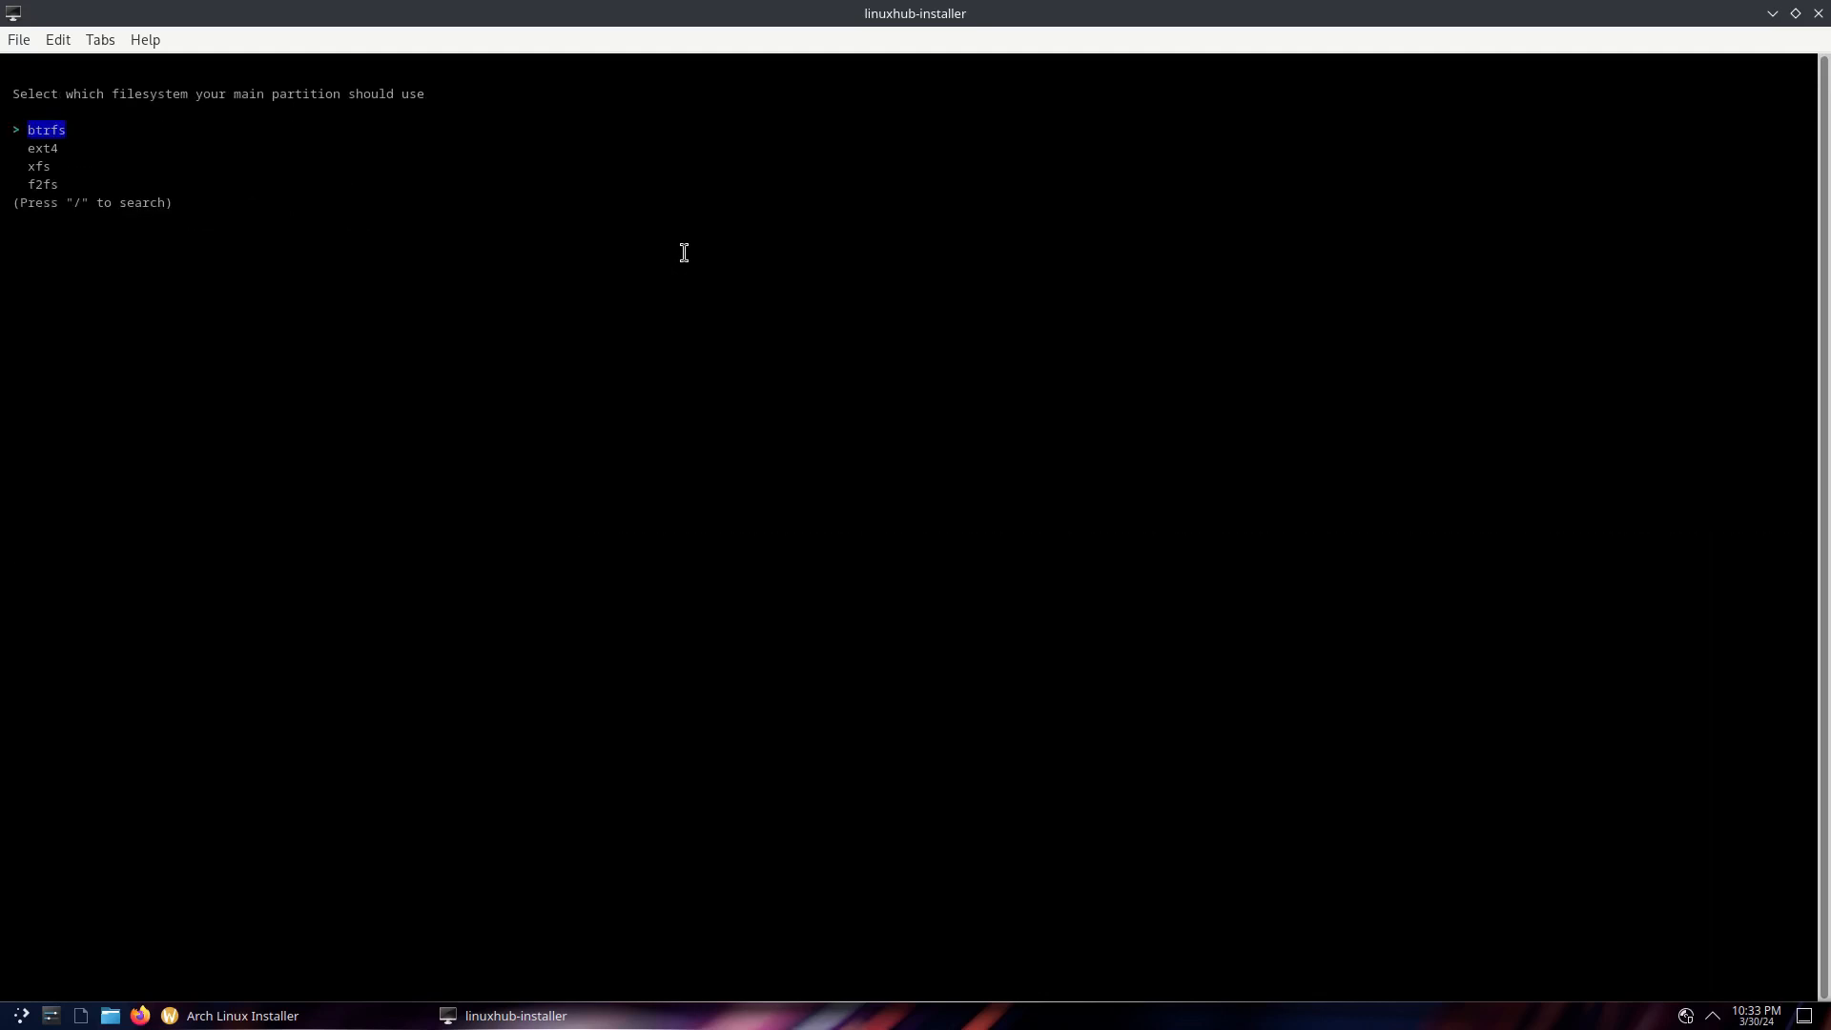
key("Down")
key("Return")
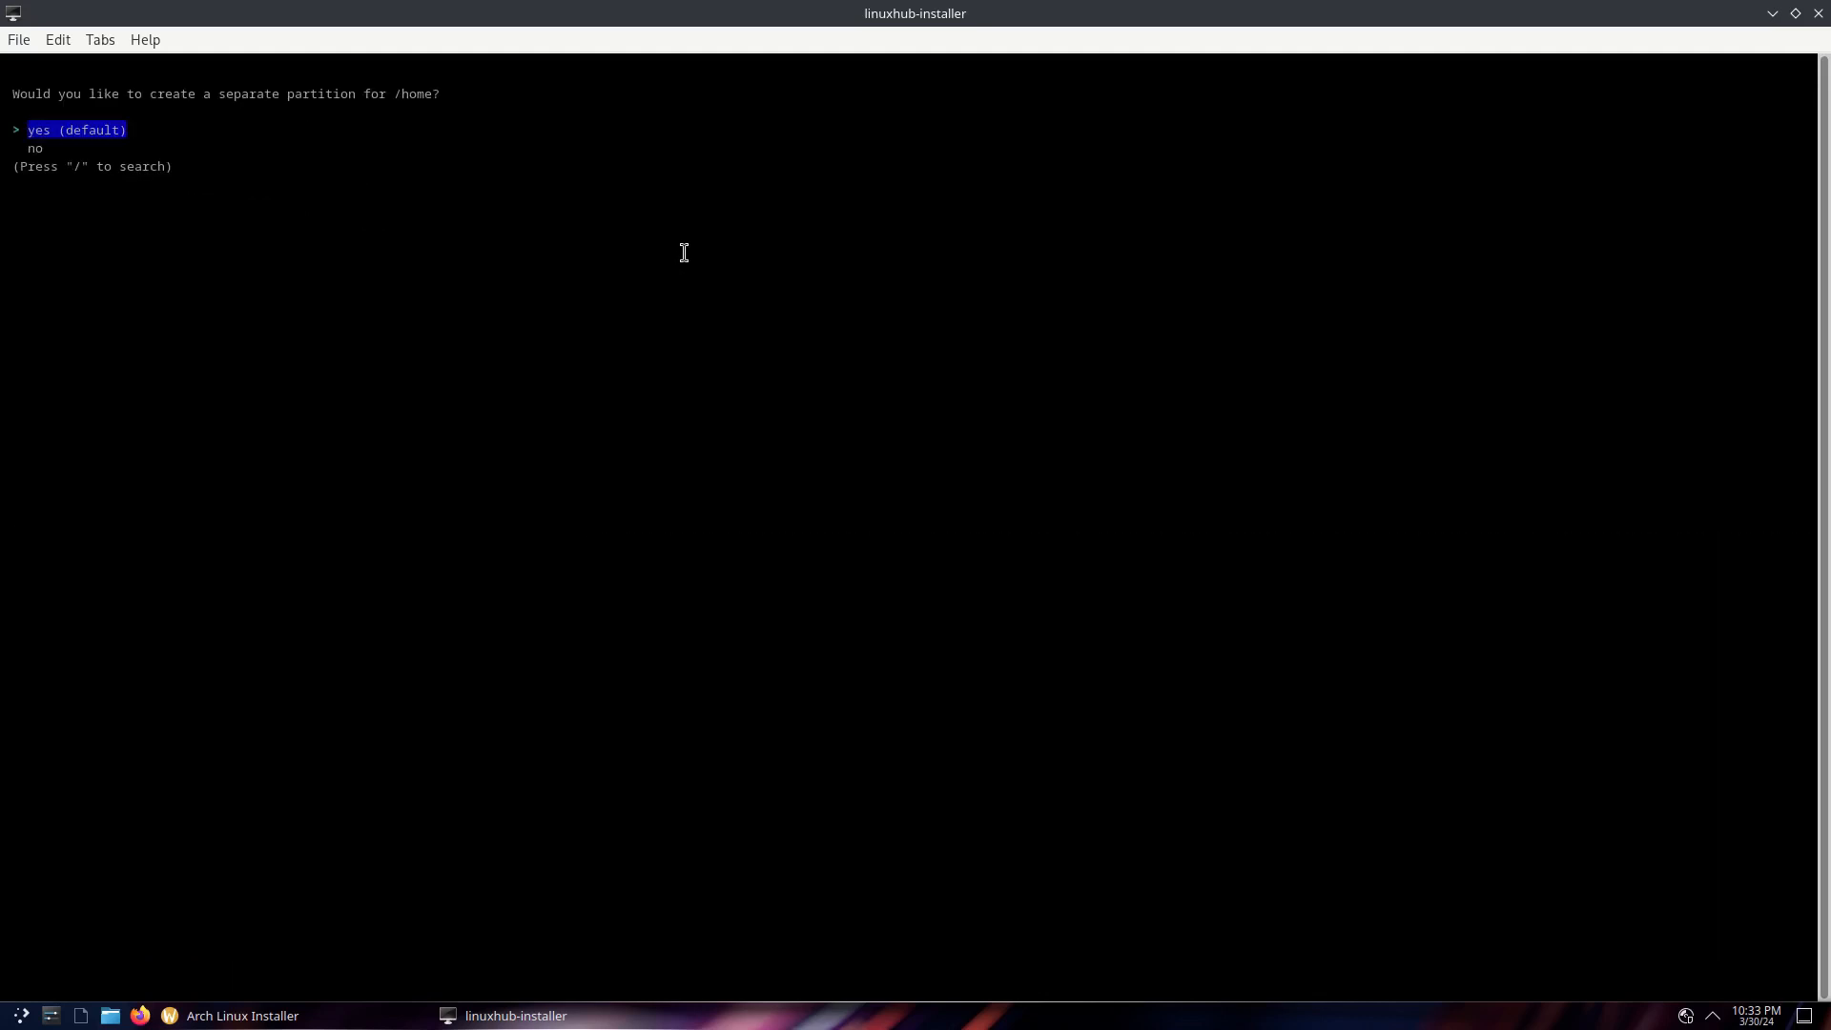
key("Return")
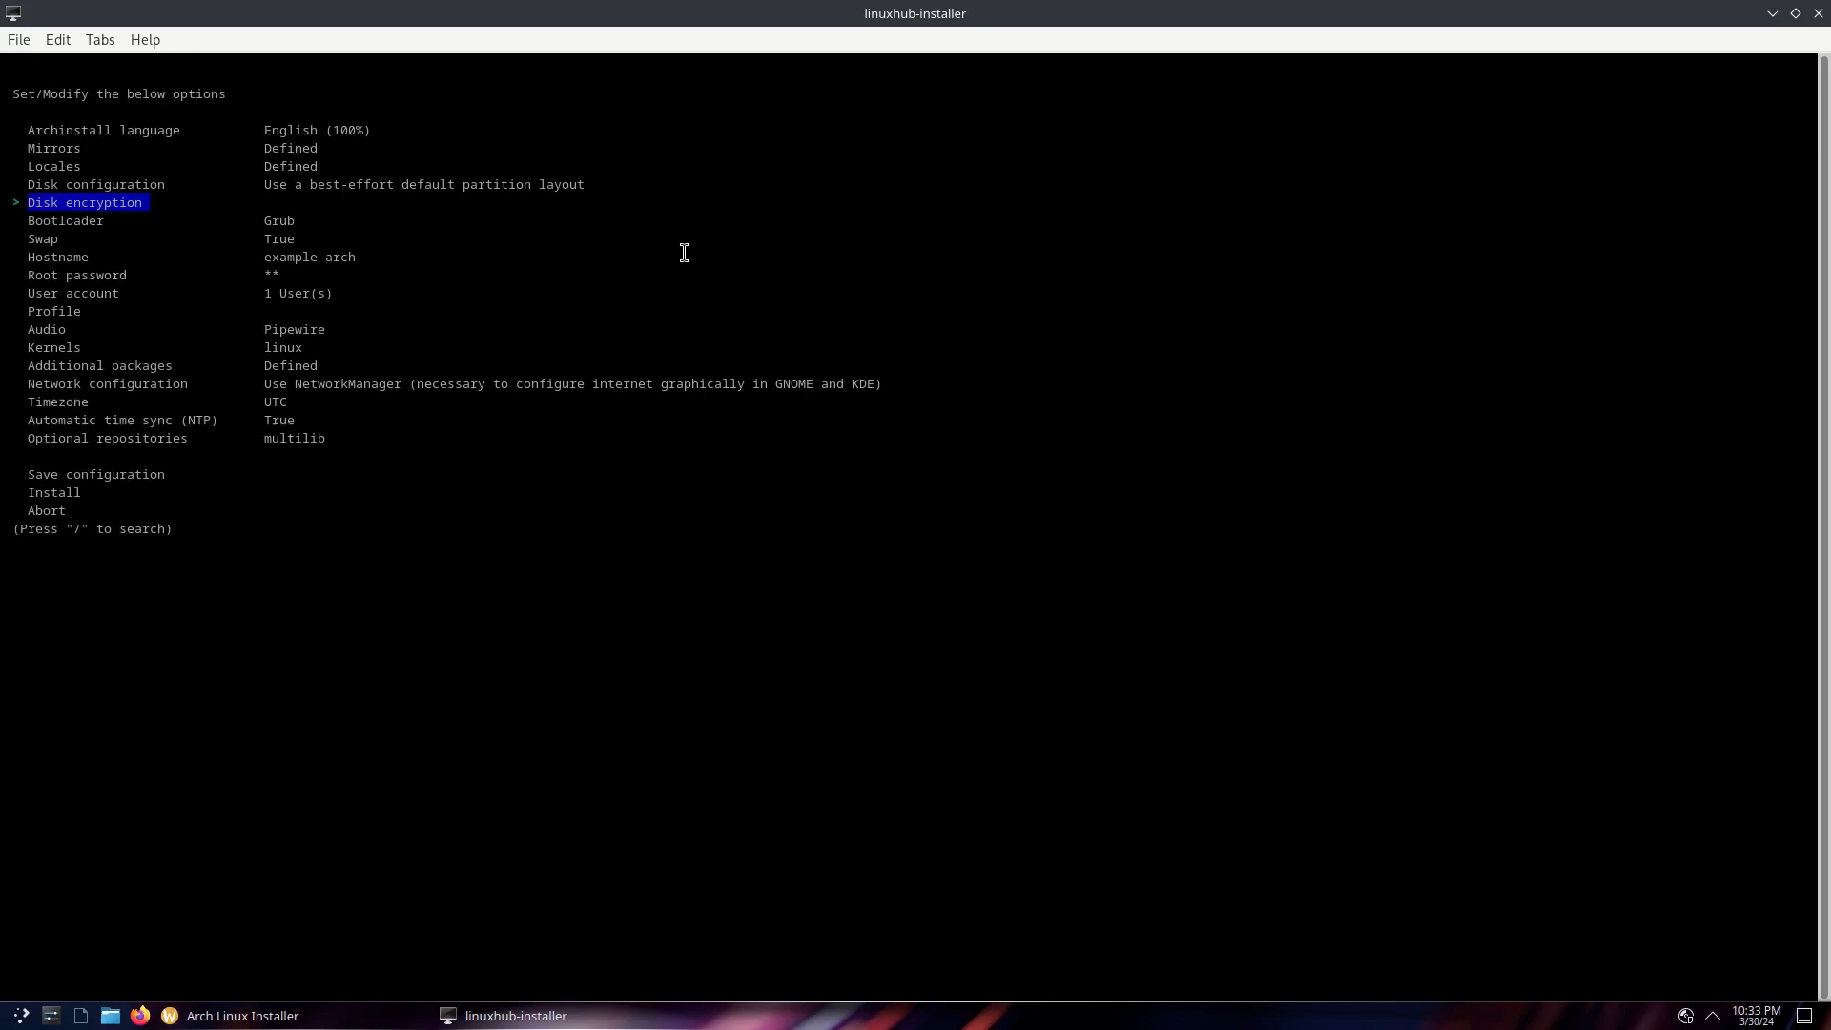
Set the timezone to America/Los_Angeles and start the installation
key("Down")
key("Down")
key("Down")
key("Down")
key("Down")
key("Down")
key("Down")
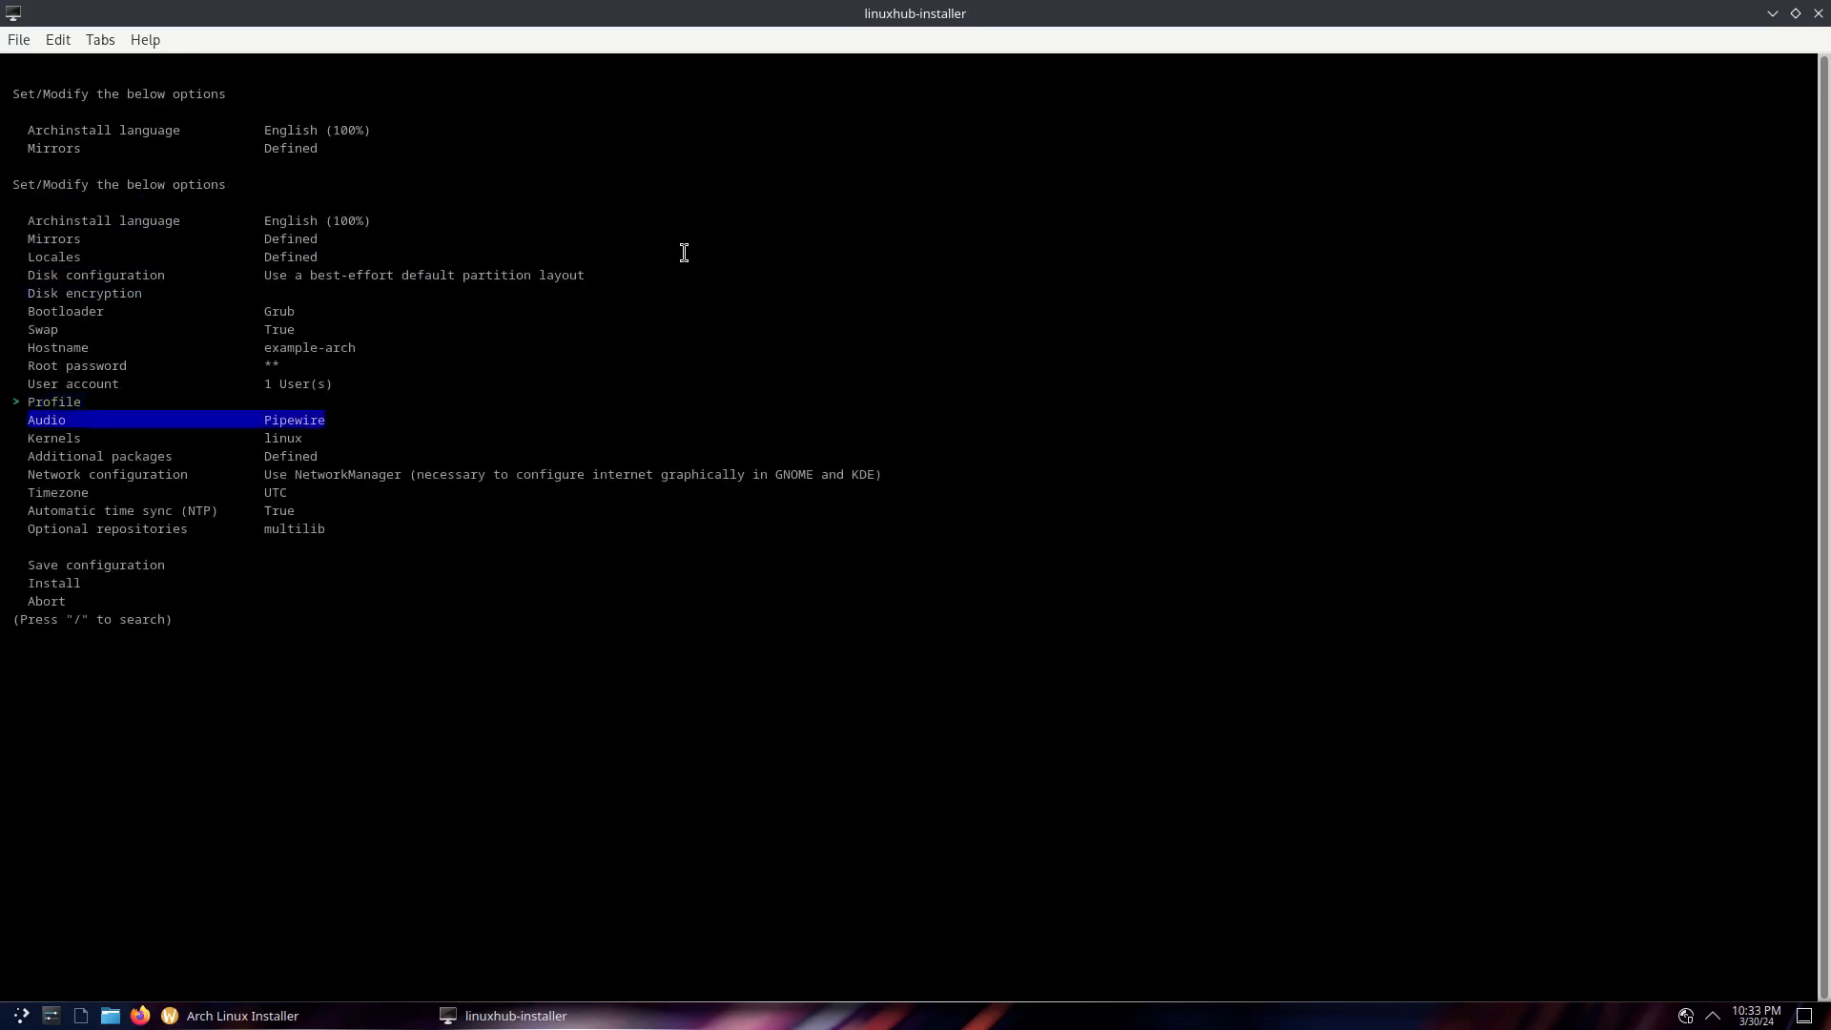
key("Down")
key("Down")
key("Down")
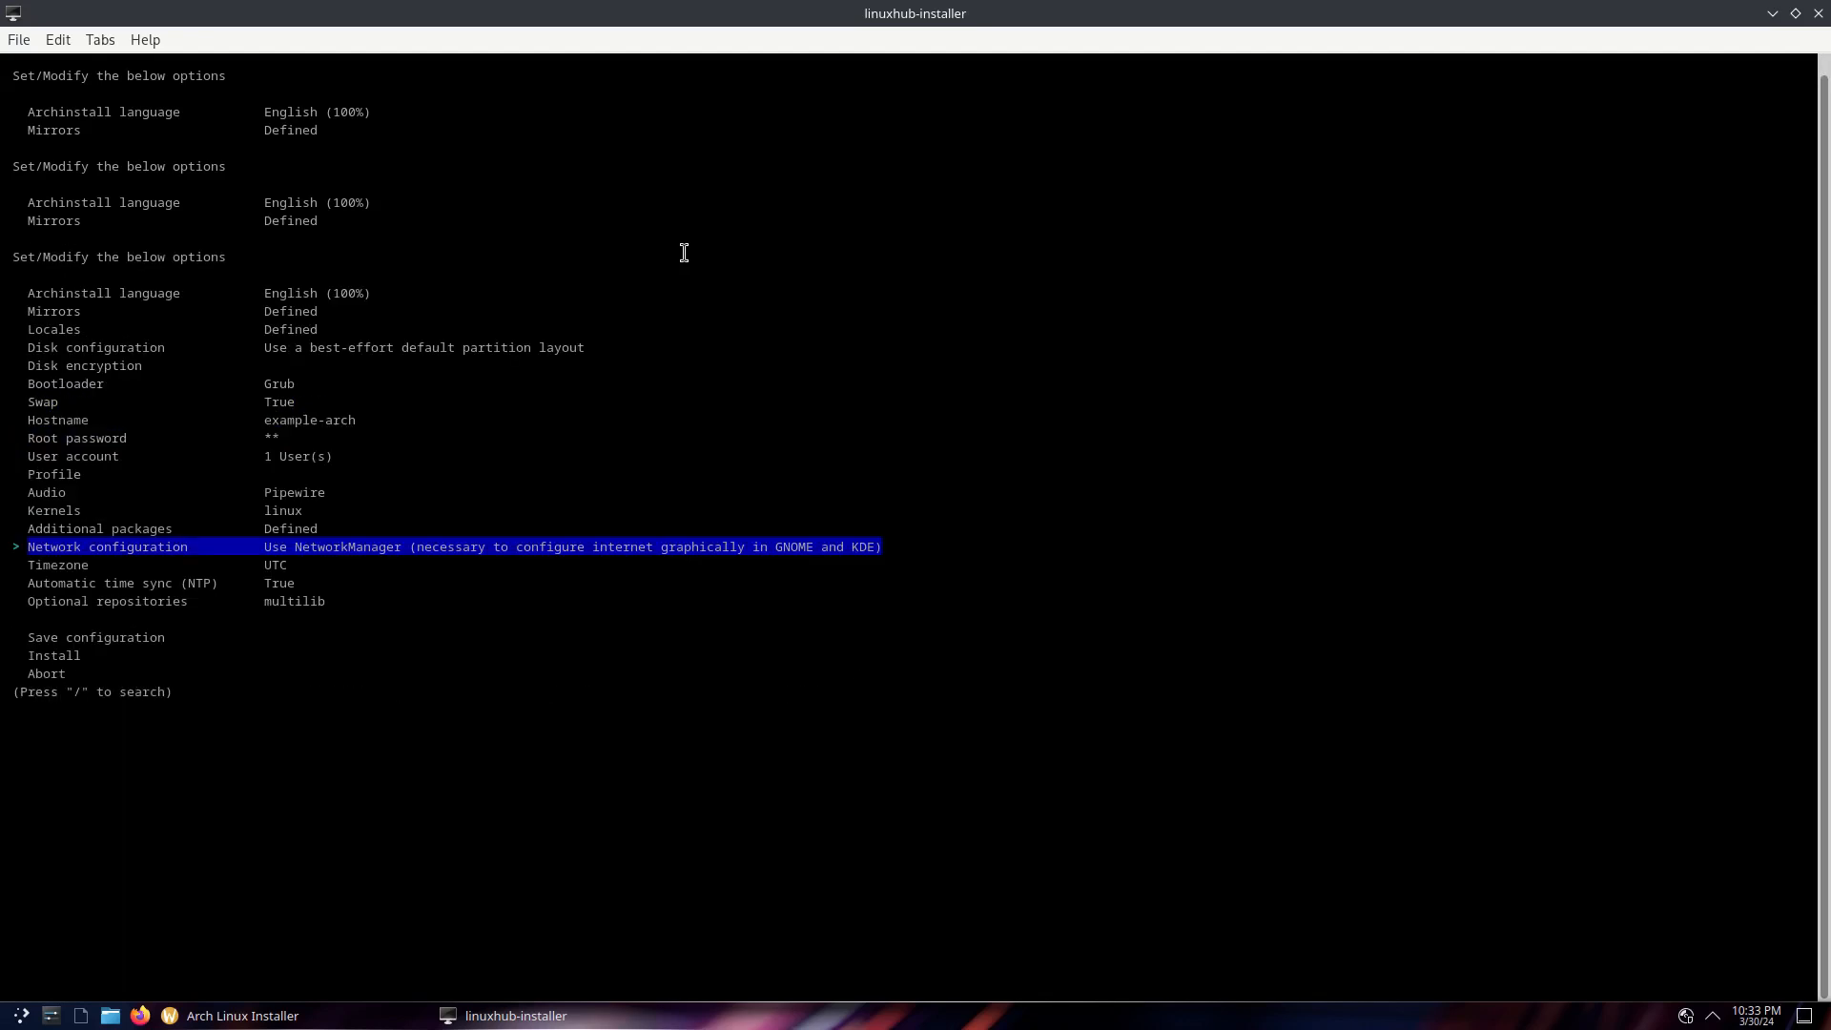
key("Down")
key("Return")
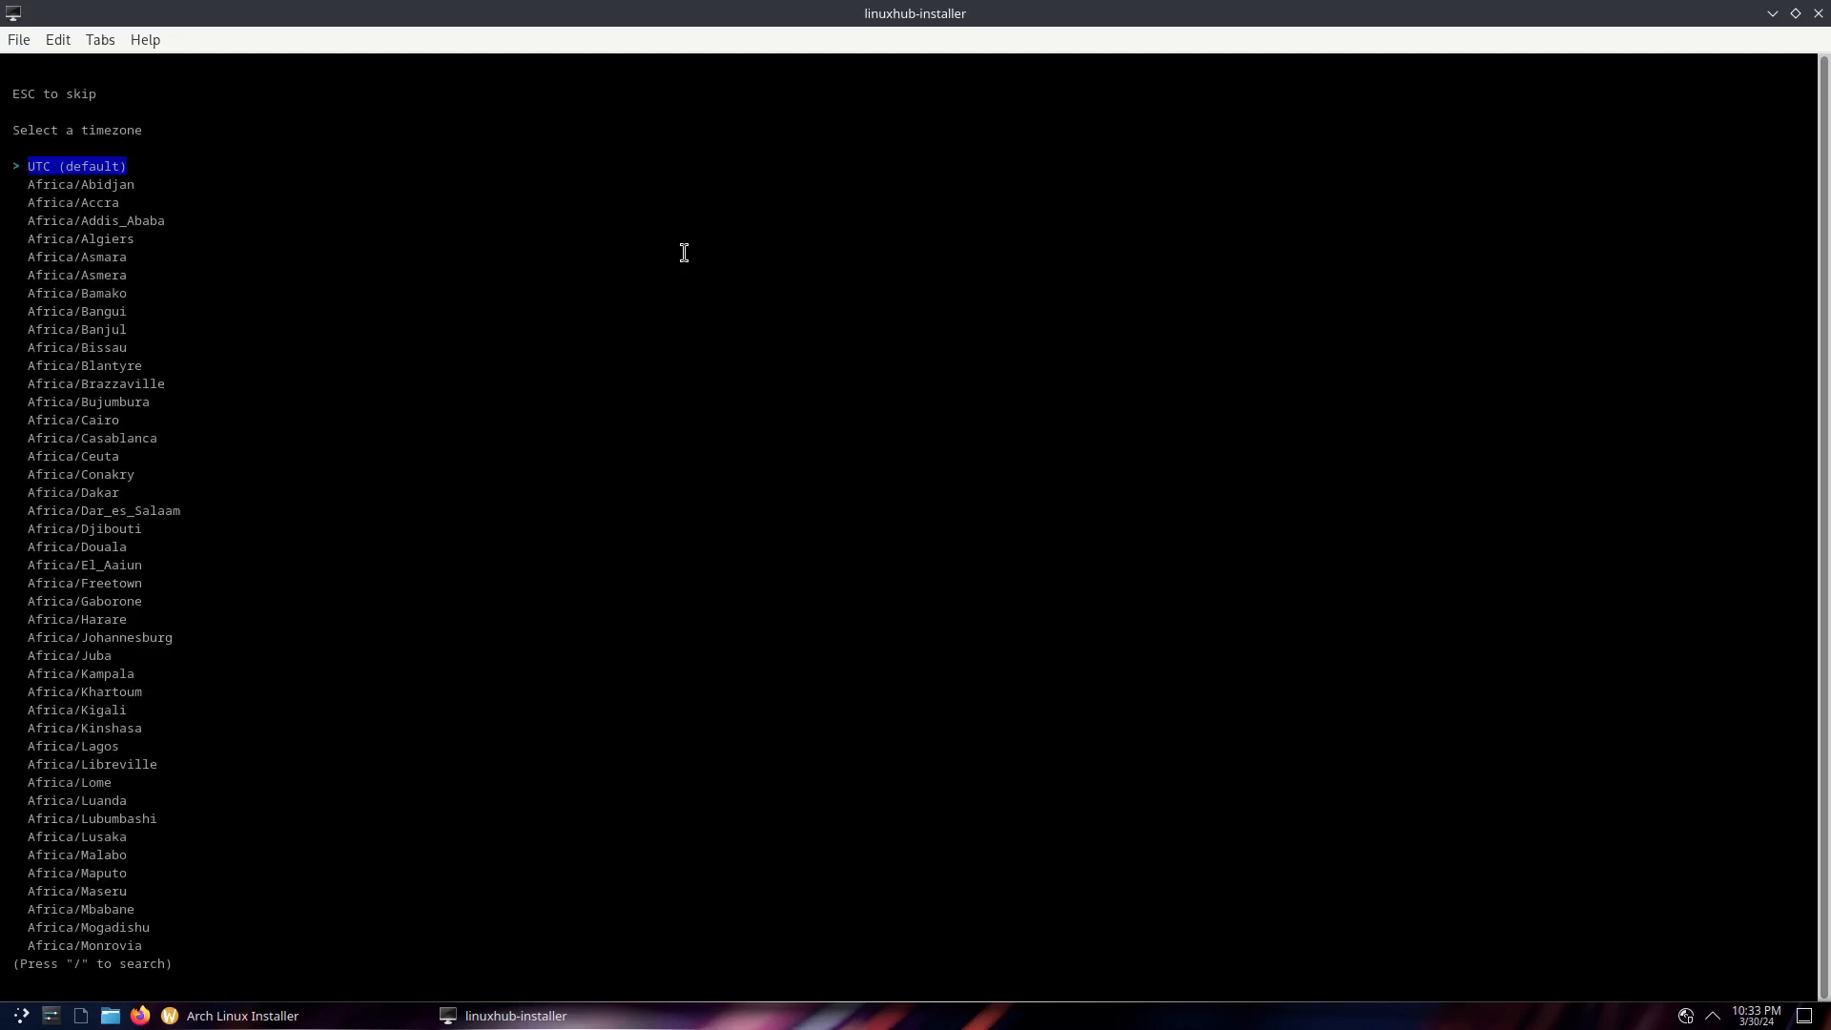
key("slash")
type("los")
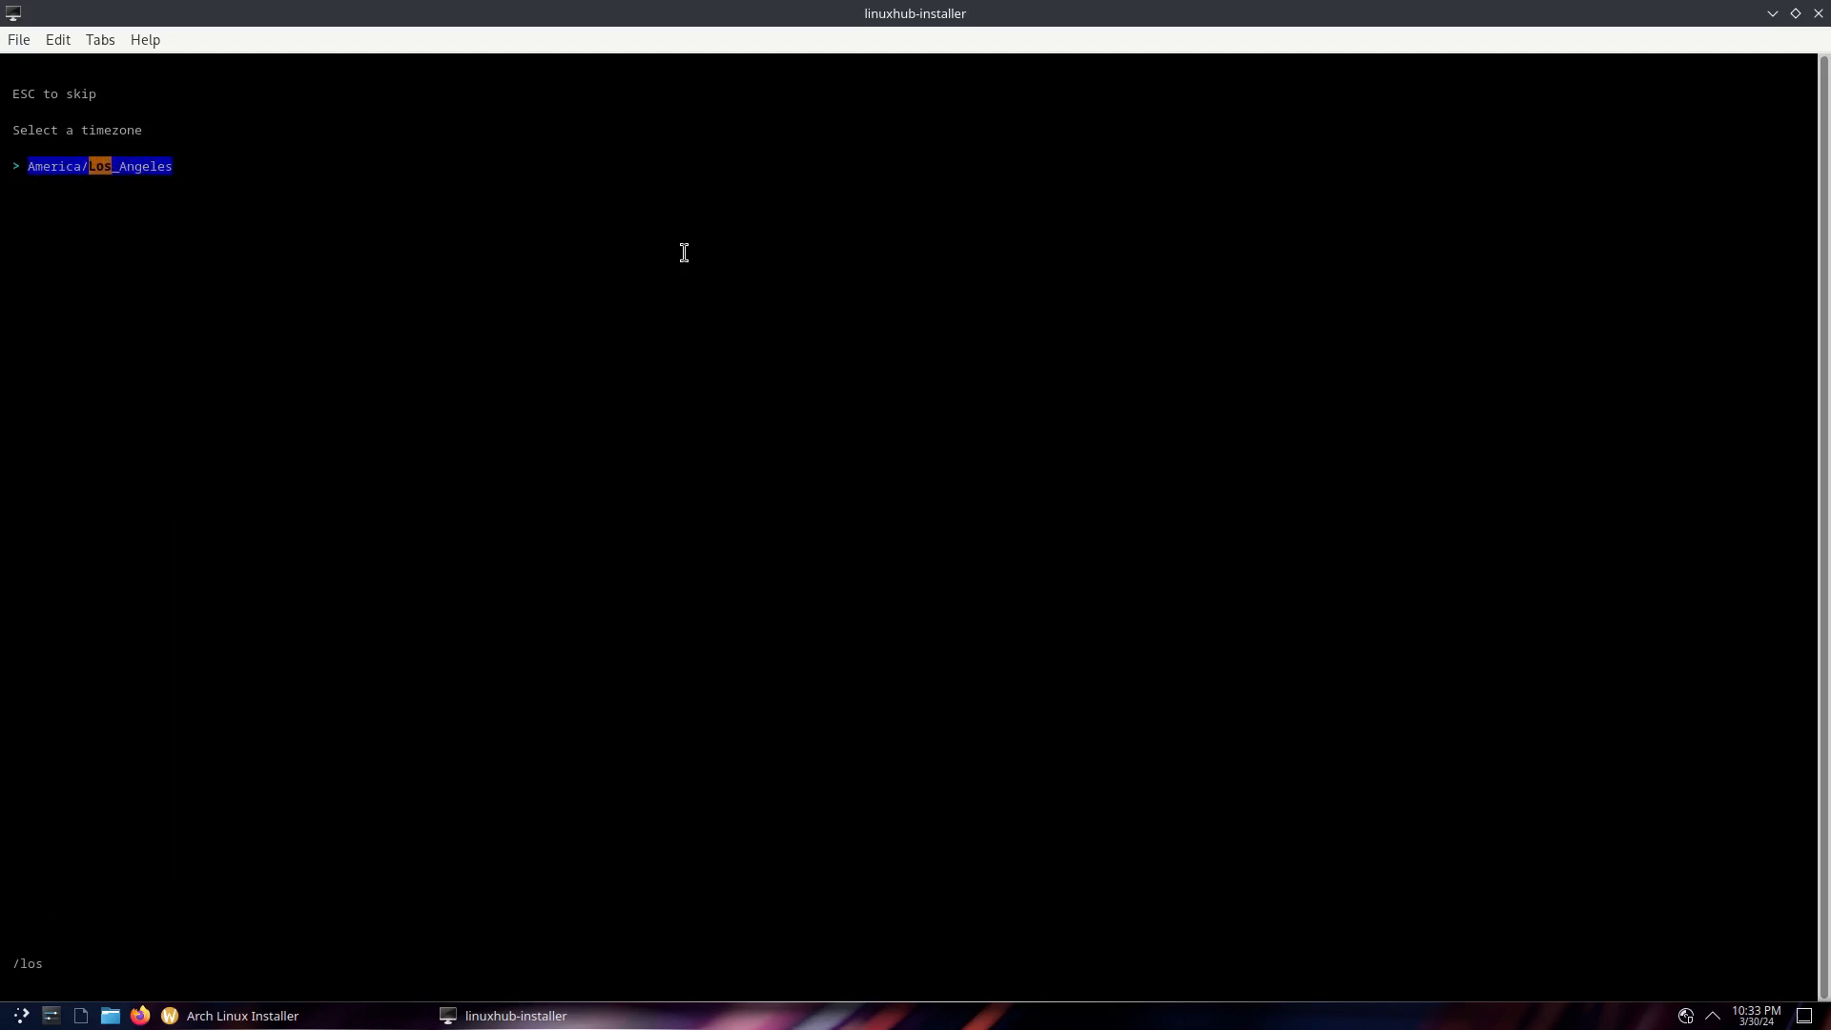
key("Return")
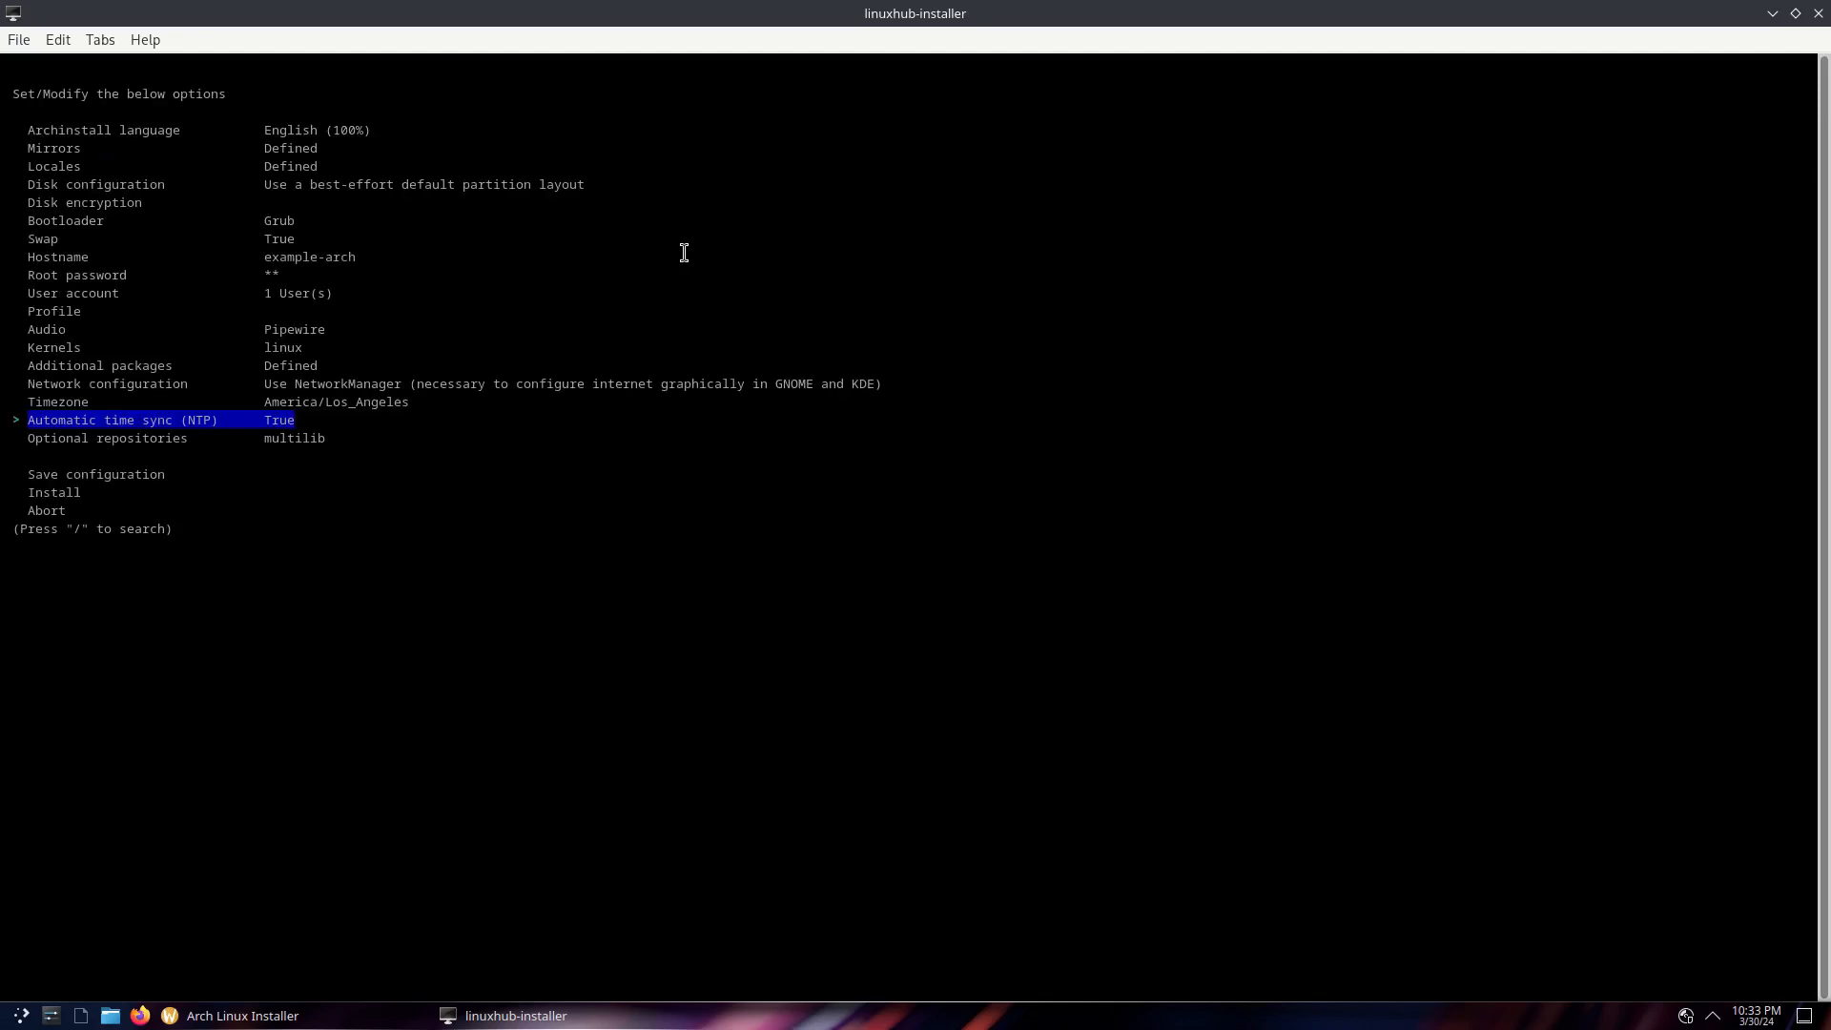
key("Down")
key("Down")
key("Down")
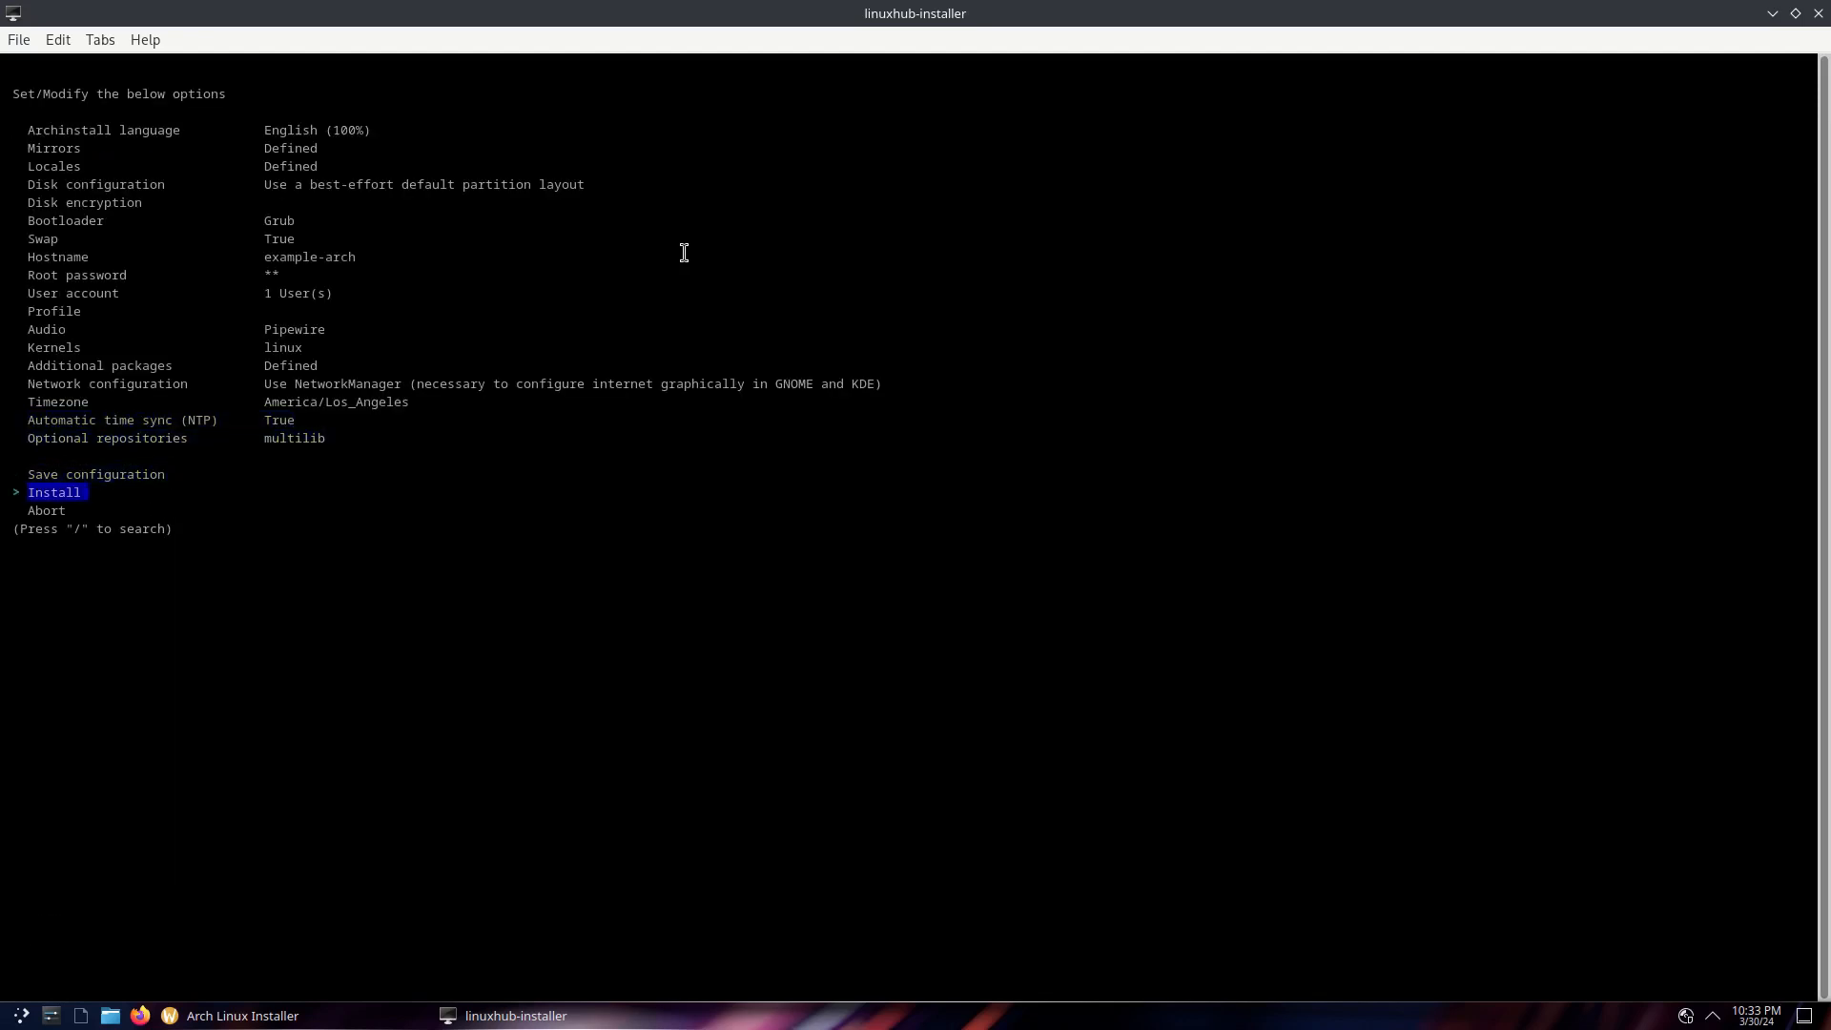
key("Return")
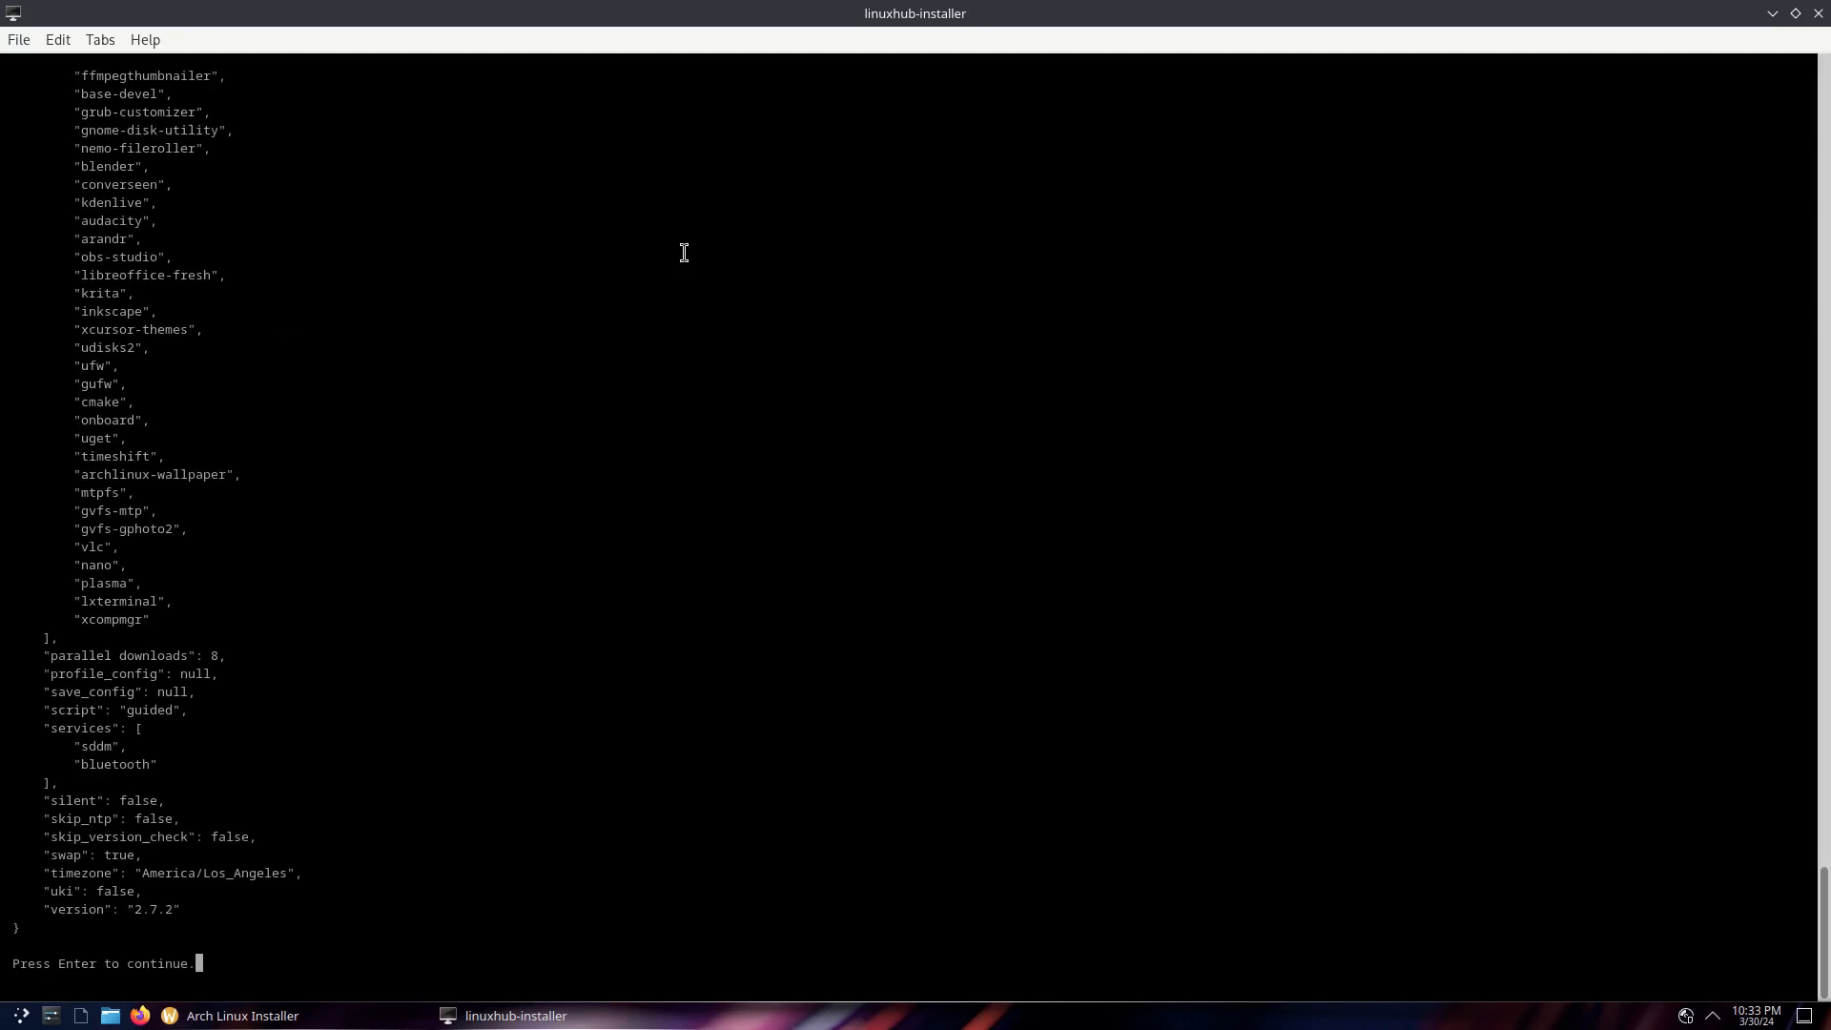
key("Return")
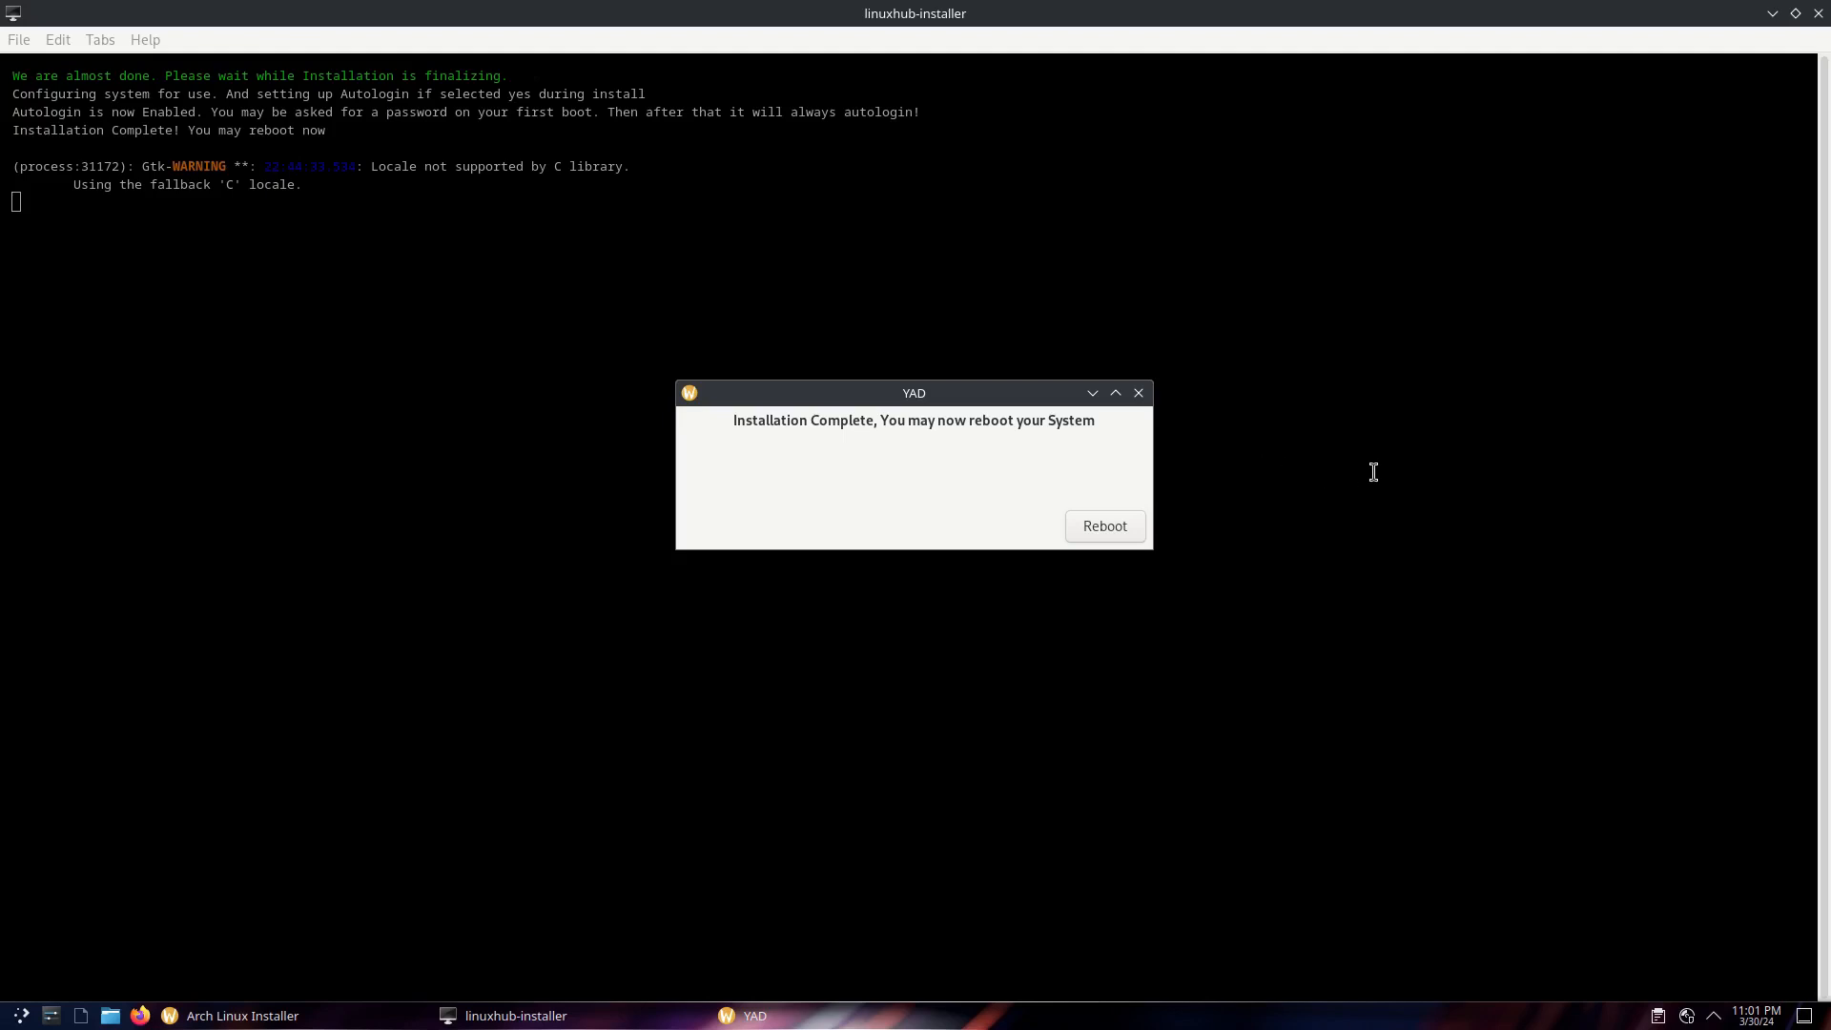
Reboot into the newly installed system once installation completes
left_click(1087, 528)
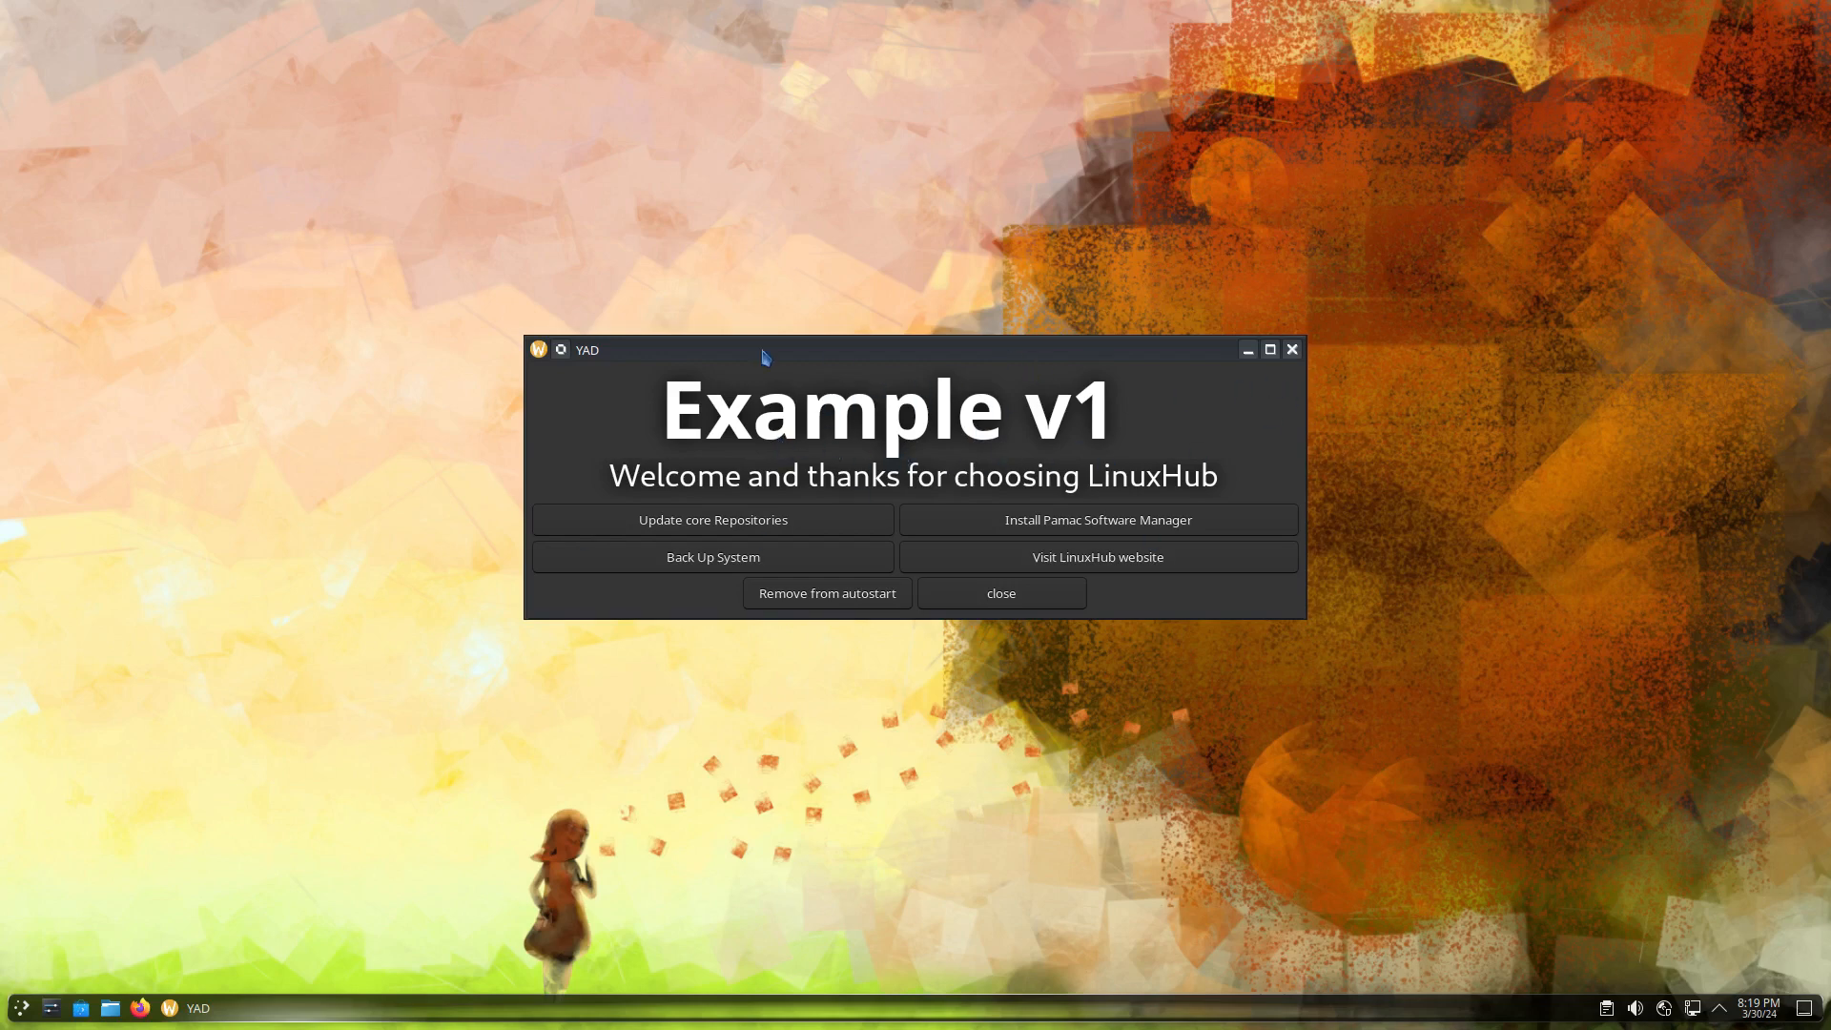
Close the Example v1 welcome window, then briefly open and close System Settings and the file manager
left_click(997, 601)
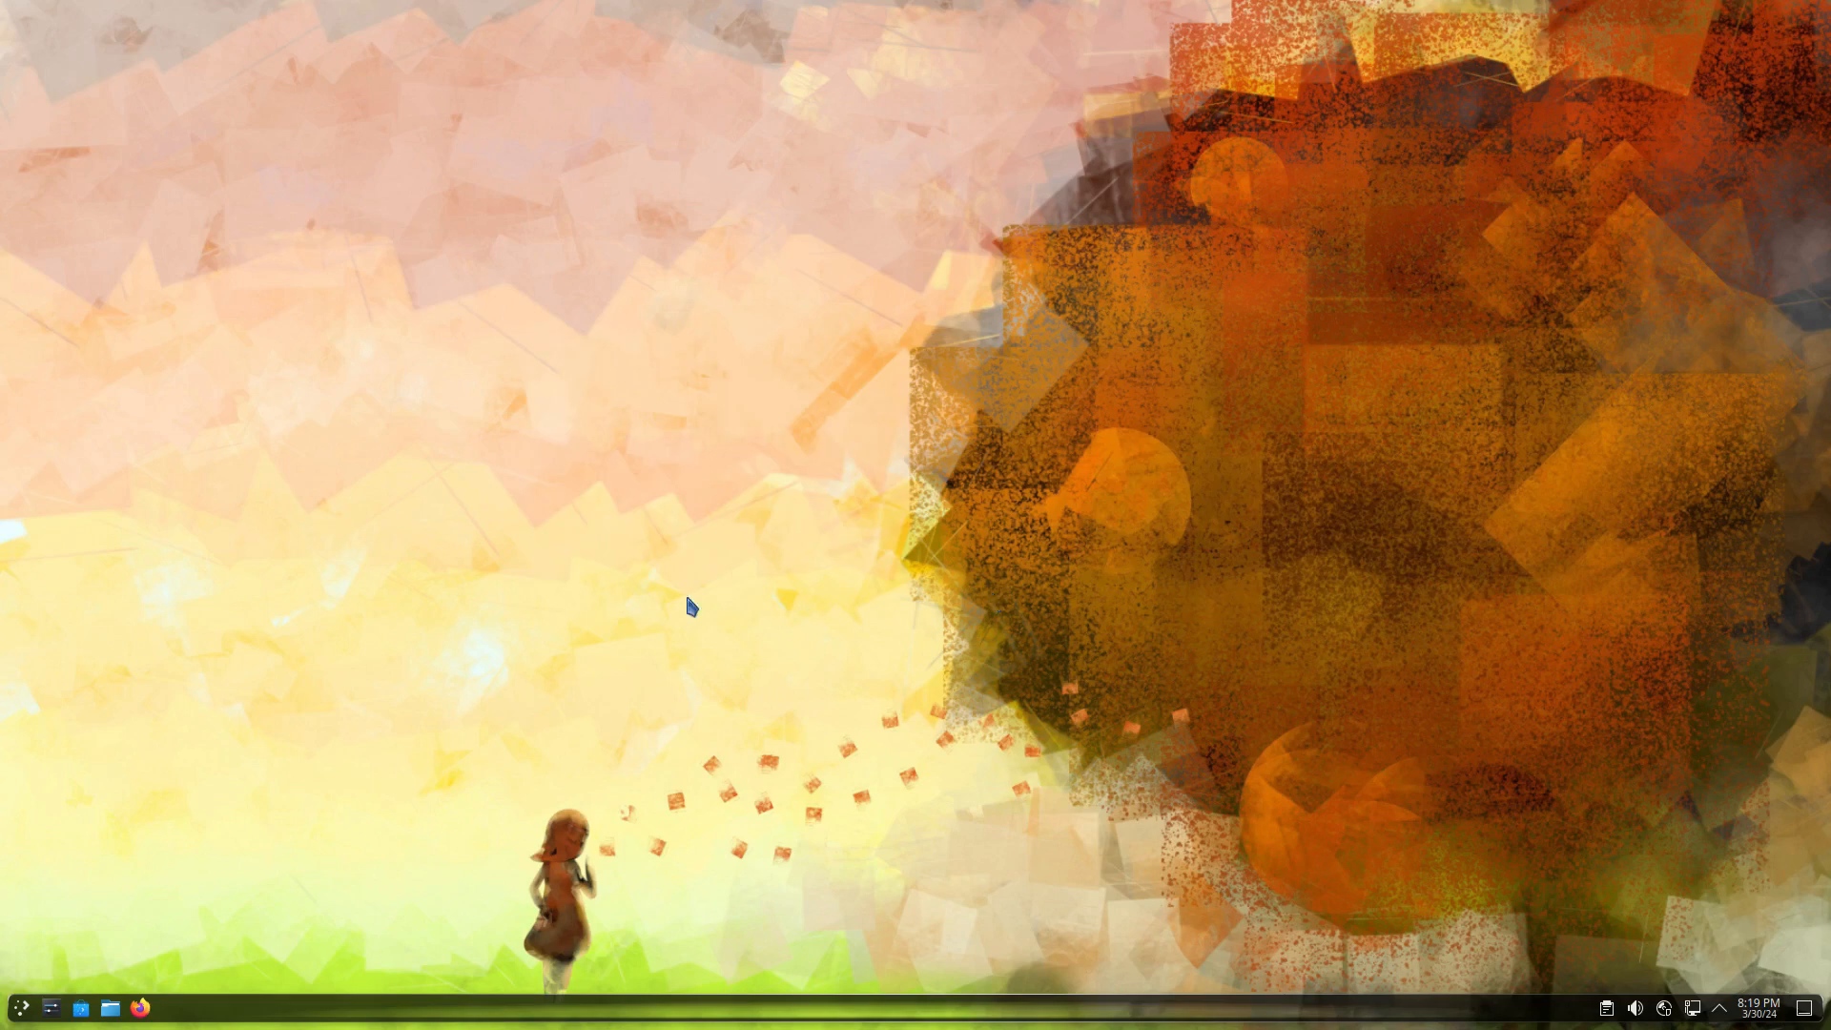
left_click(52, 1011)
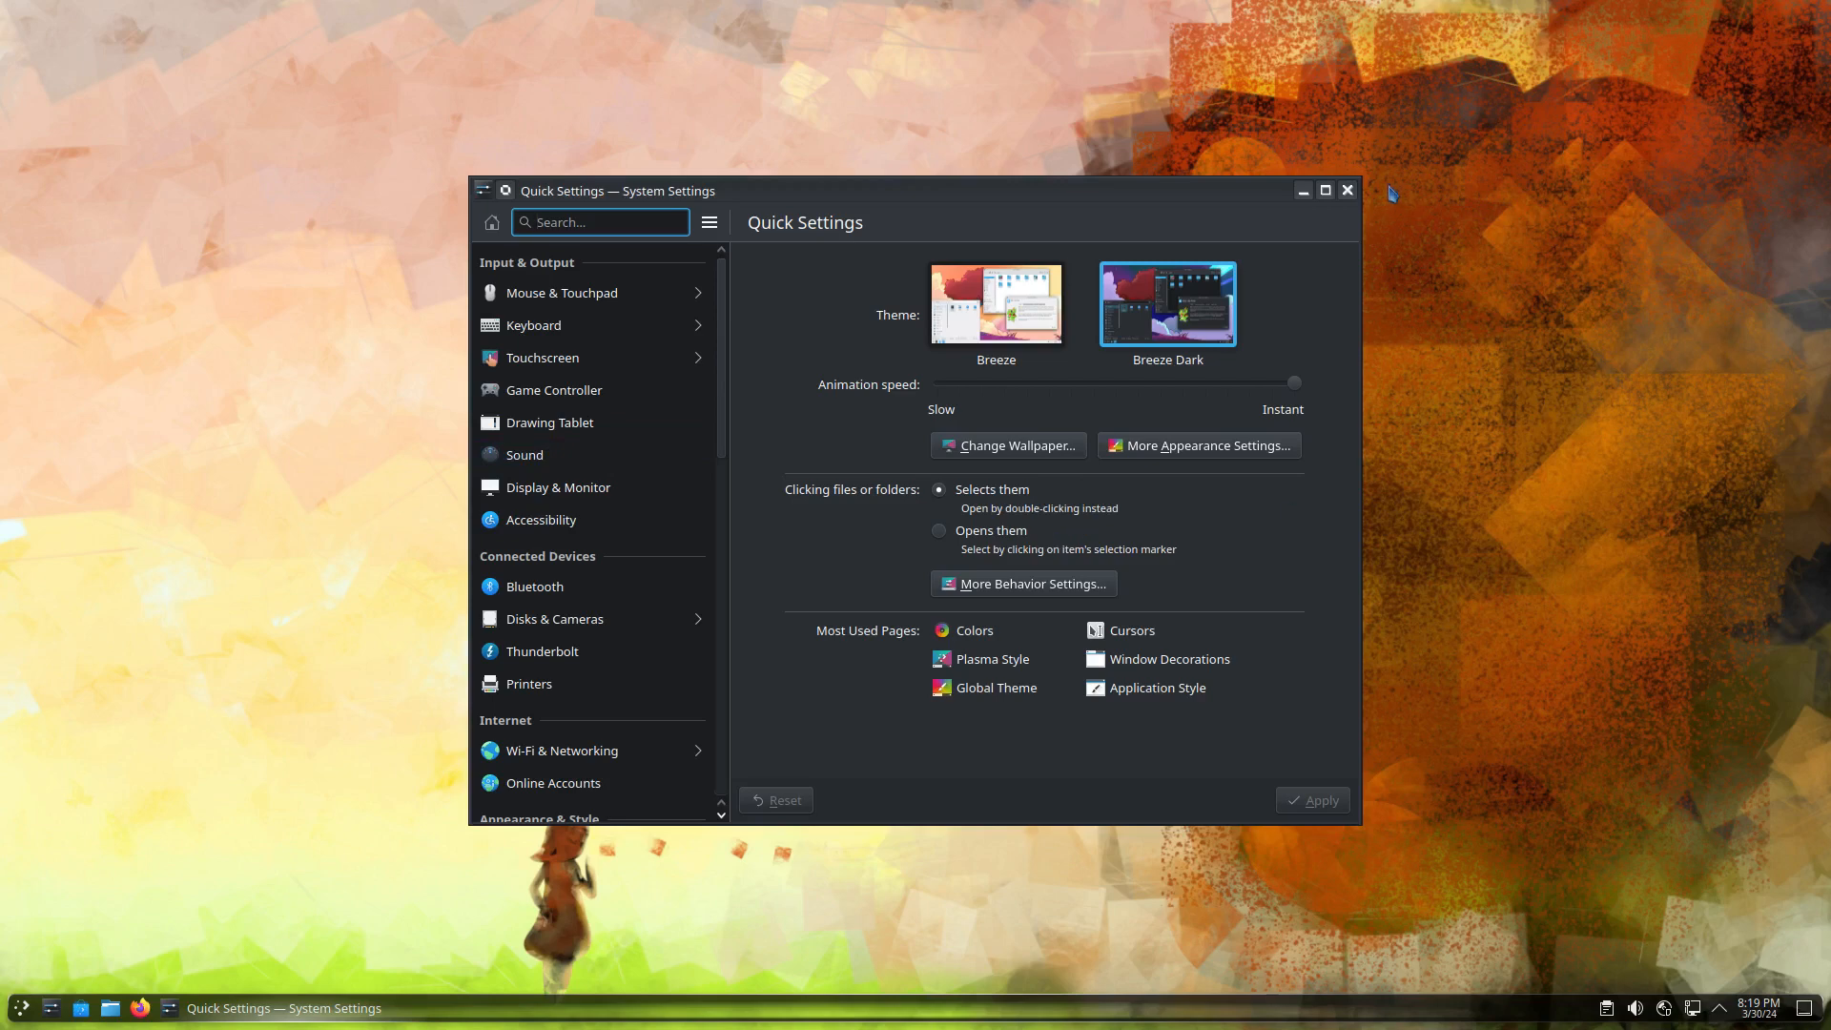
left_click(1348, 190)
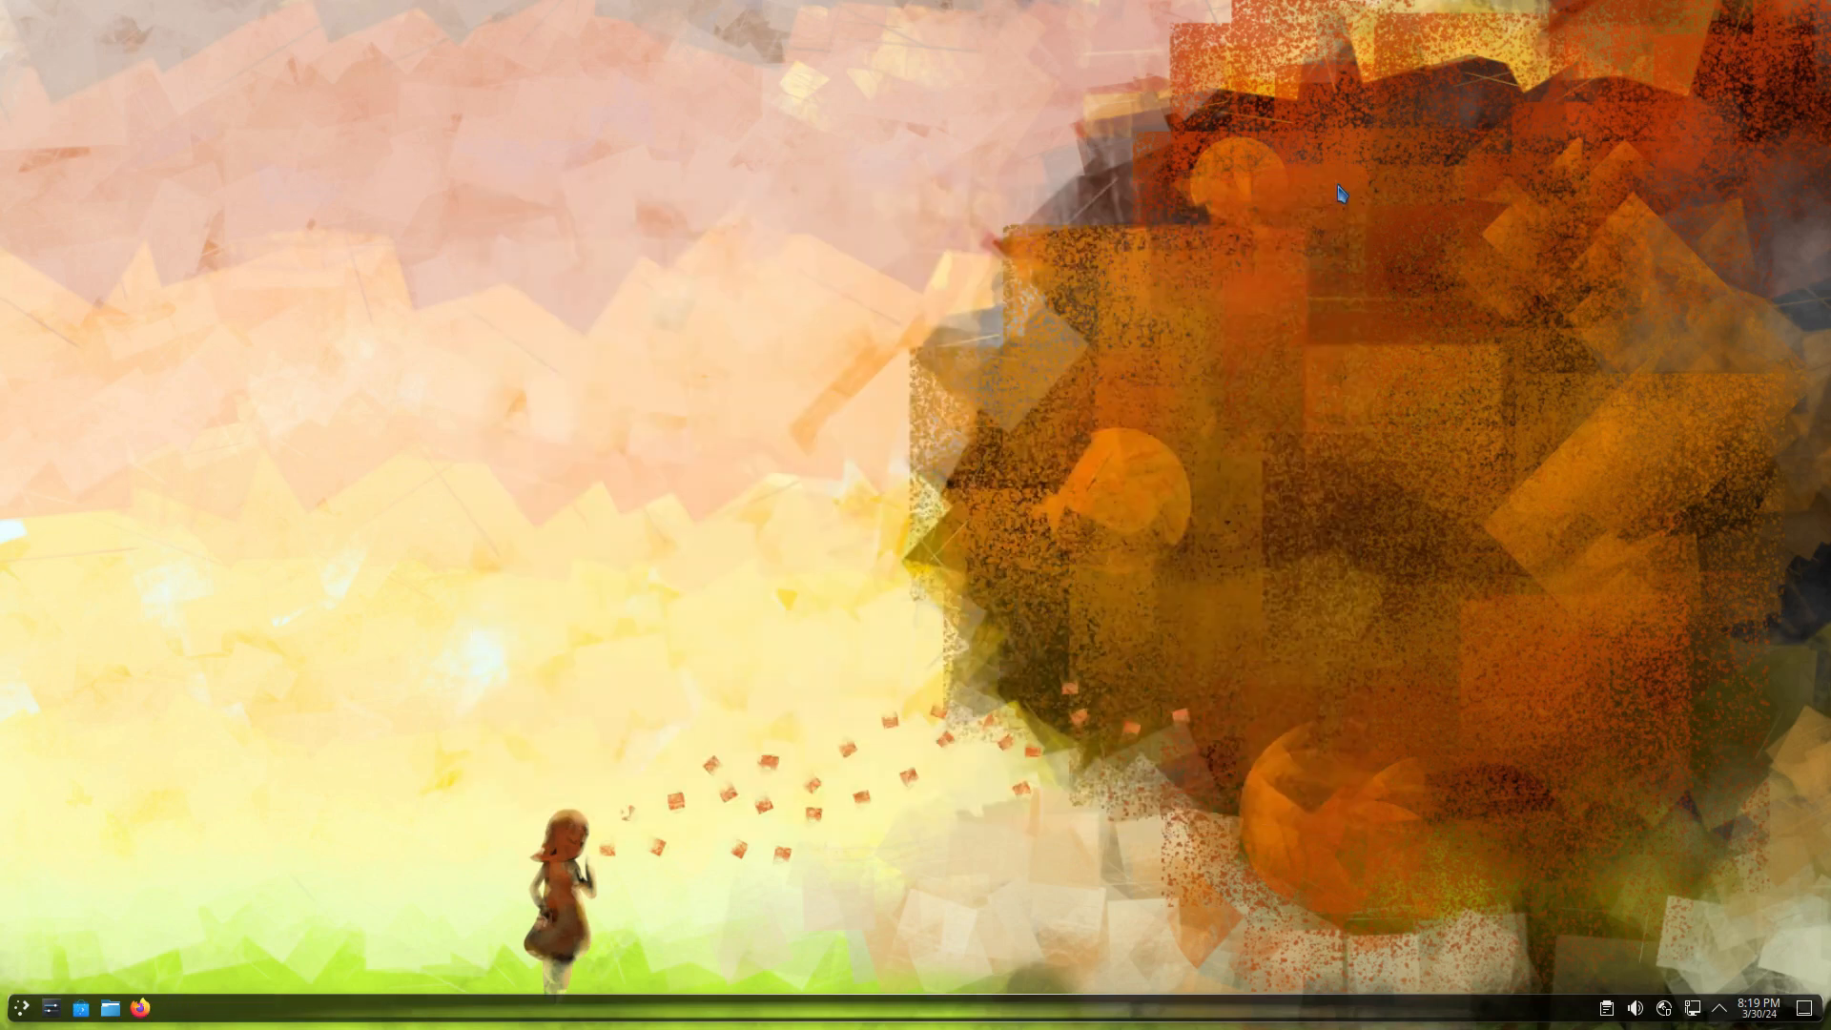
left_click(111, 1009)
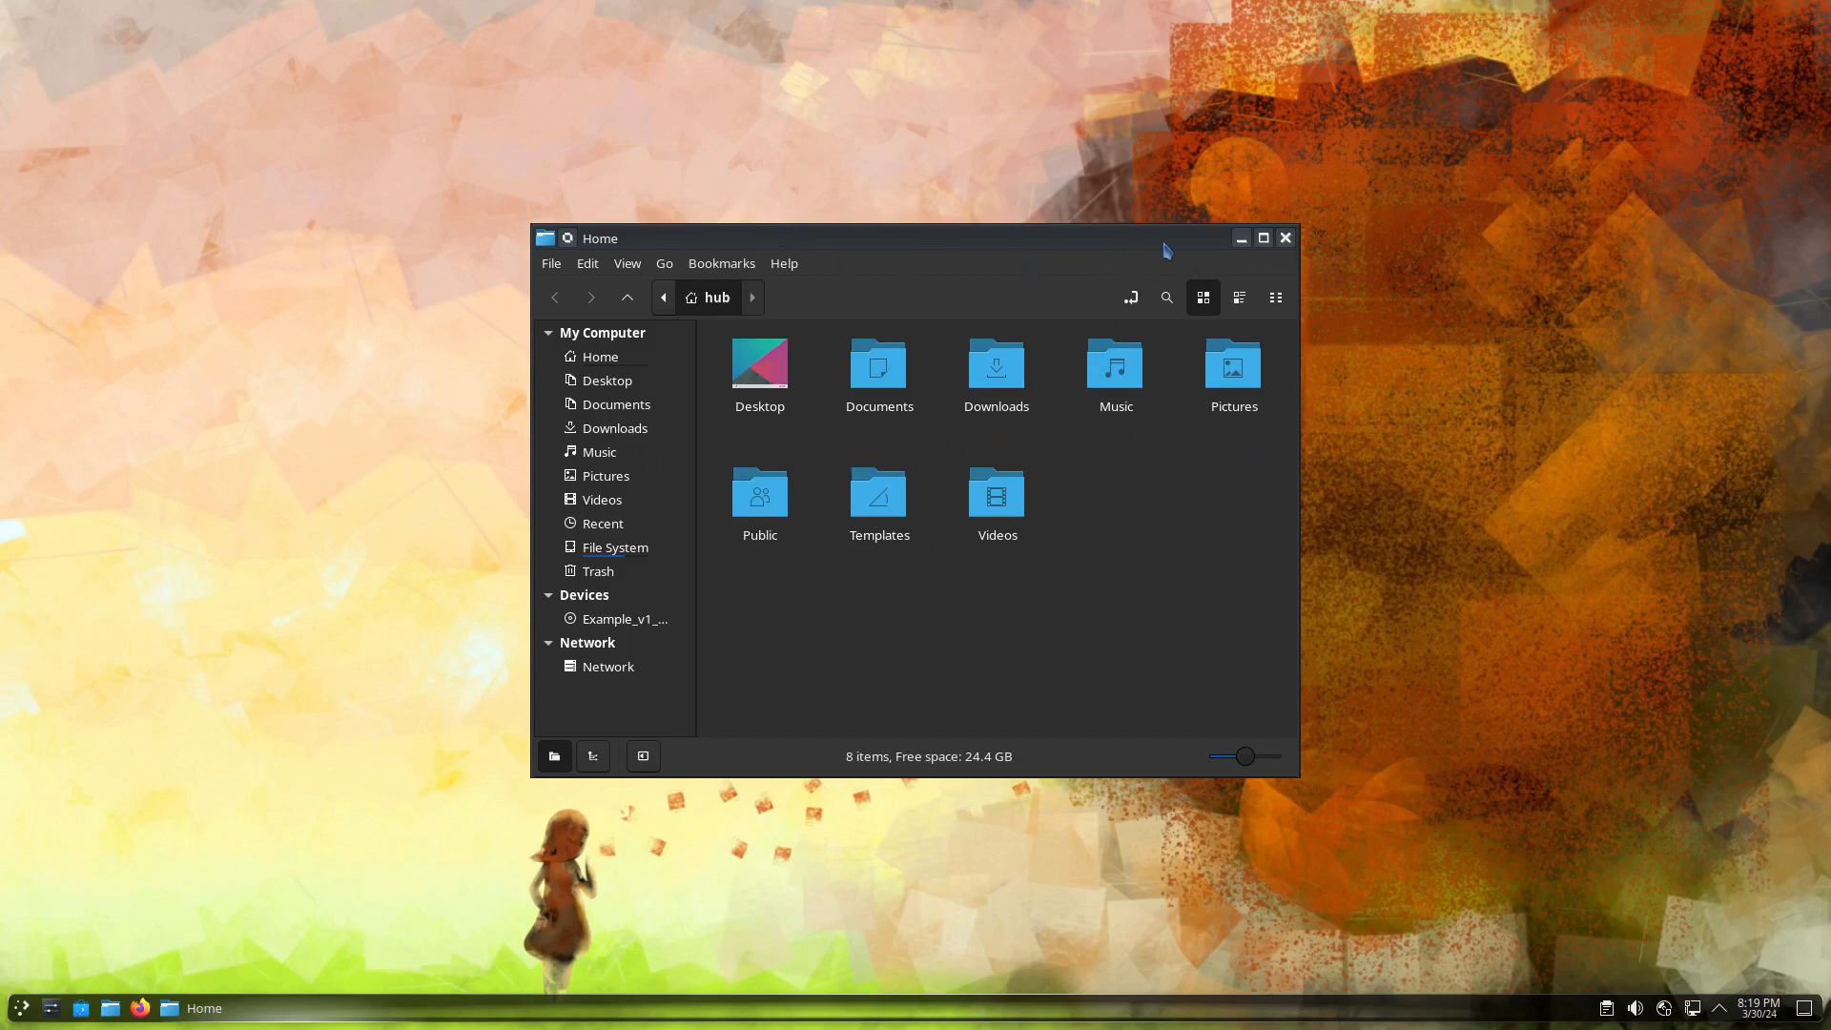
left_click(203, 638)
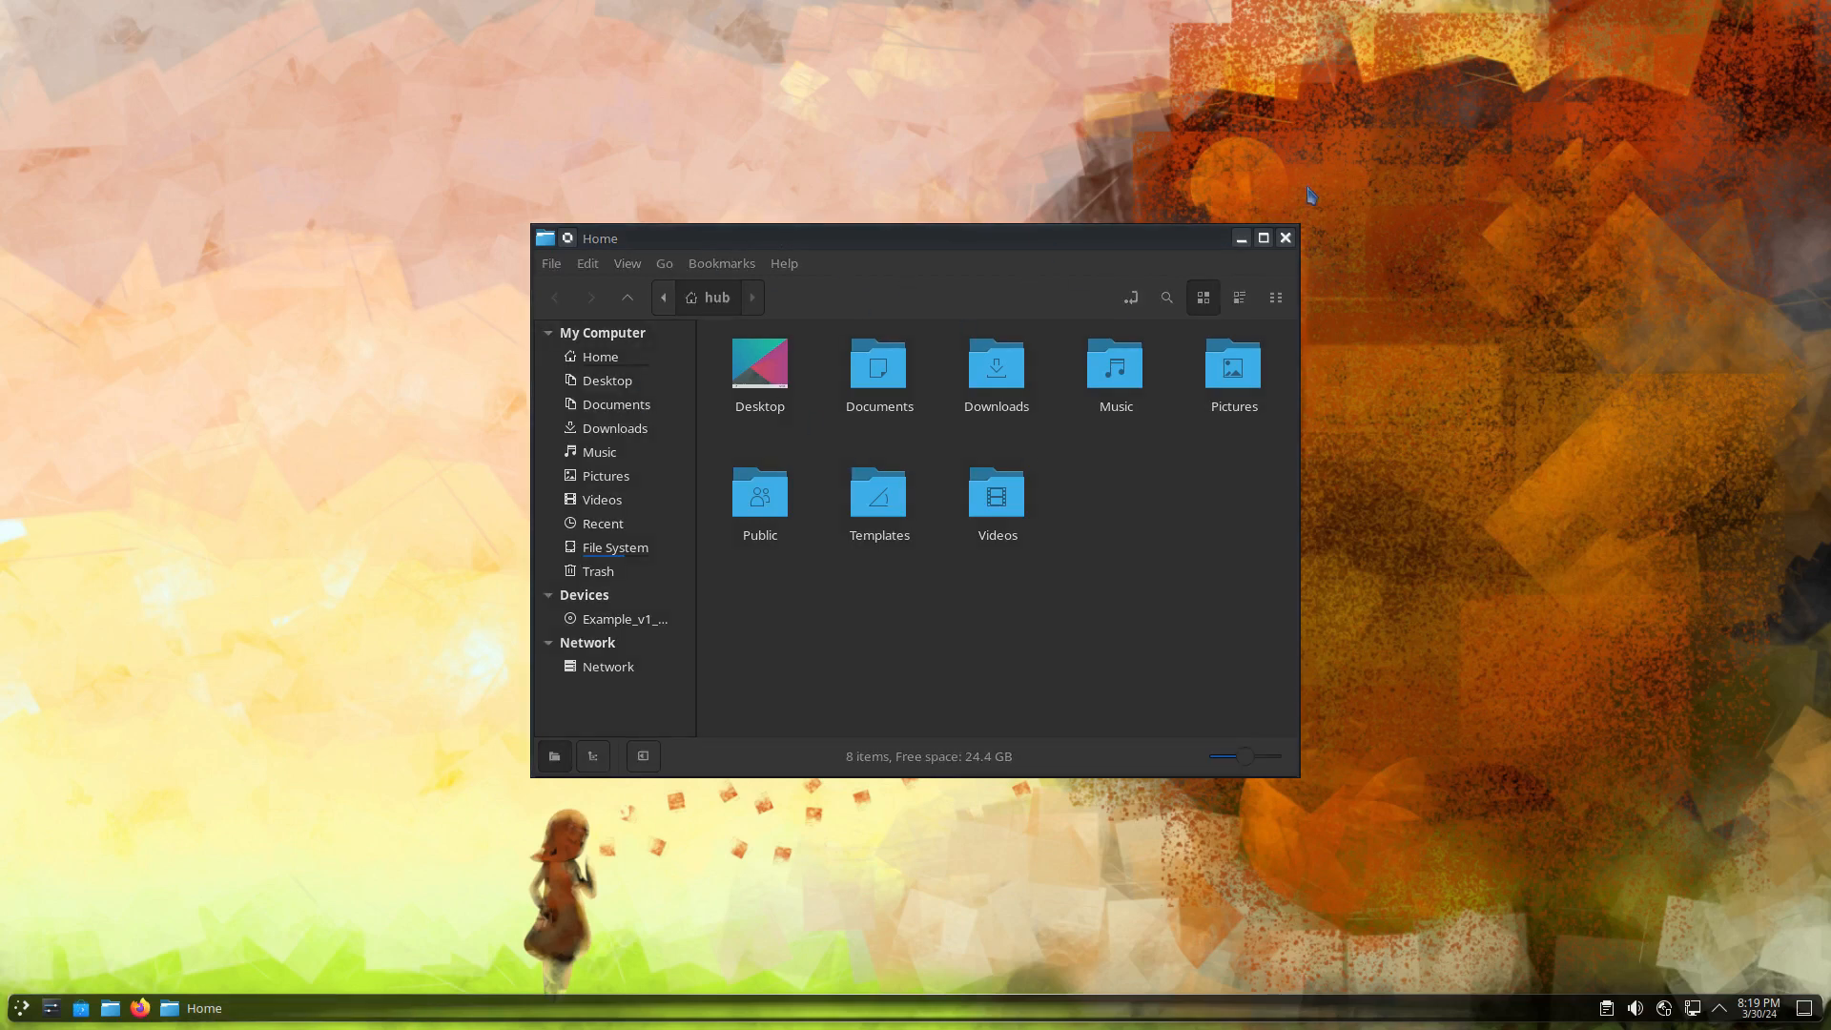
left_click(1286, 238)
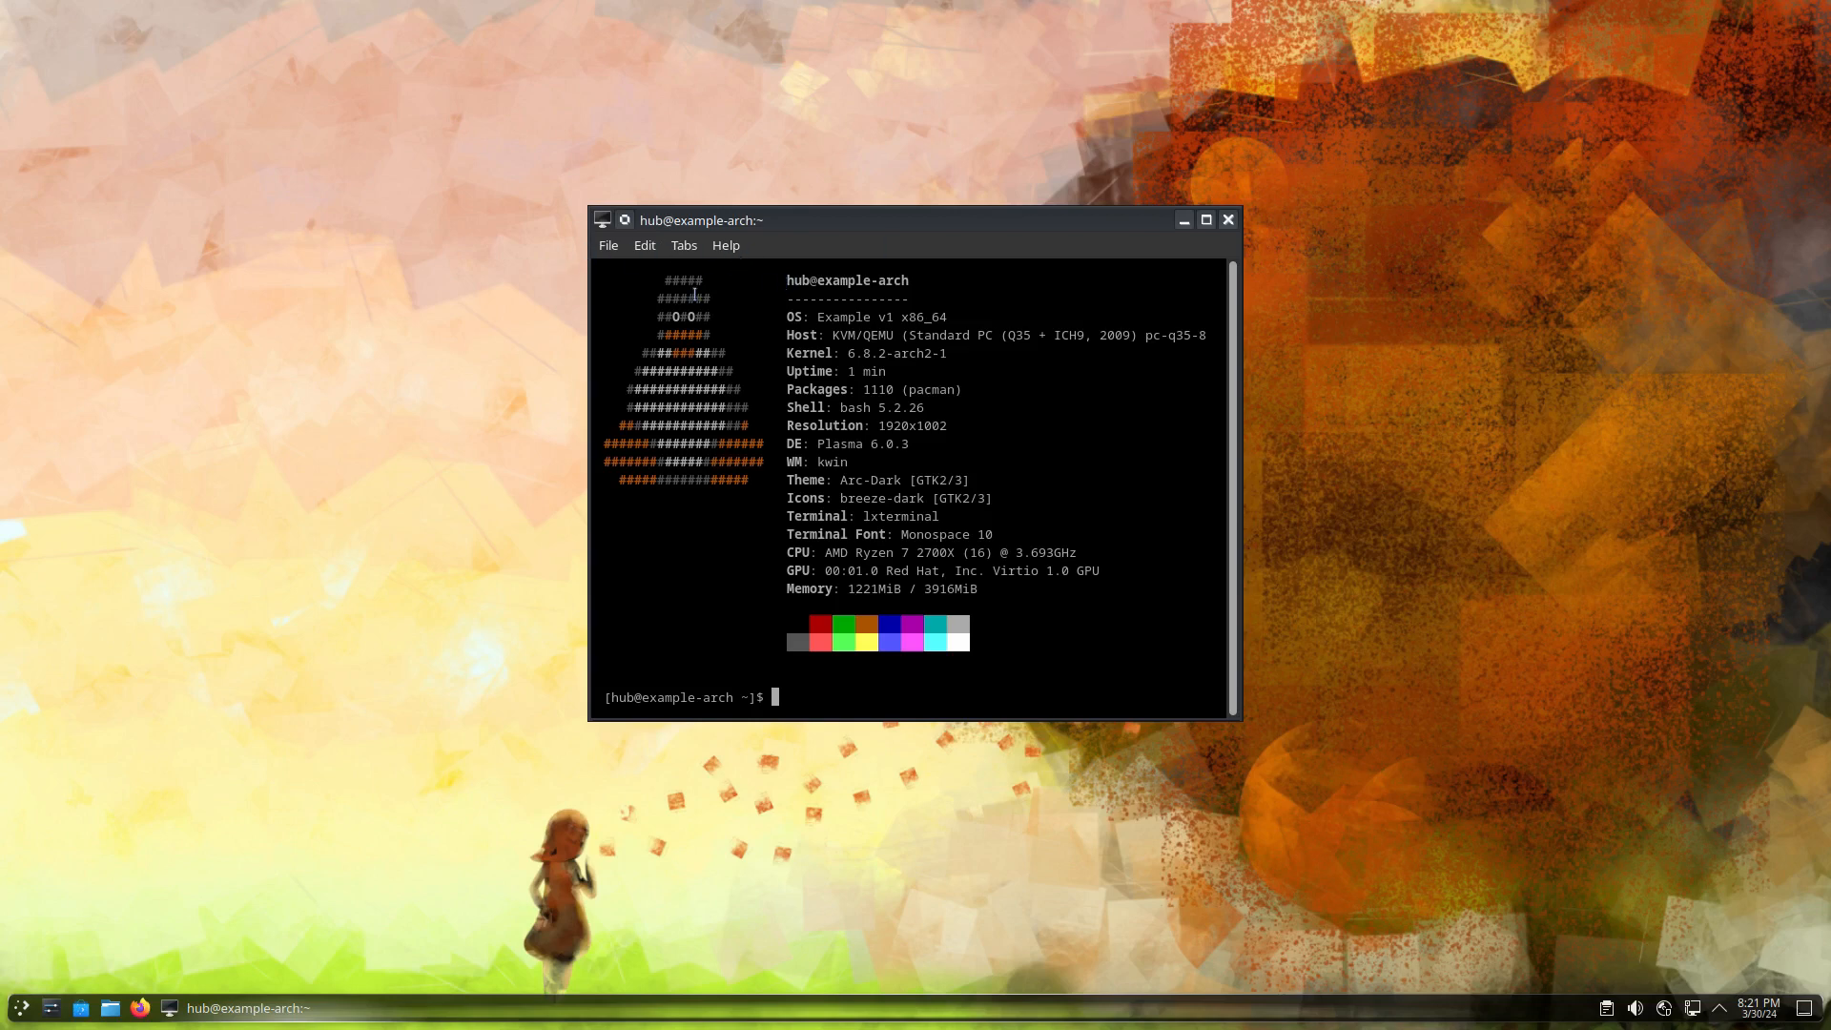
Maximize the terminal, enlarge its text, and highlight neofetch's OS, Kernel, Theme, Icons and hostname lines
triple_click(845, 317)
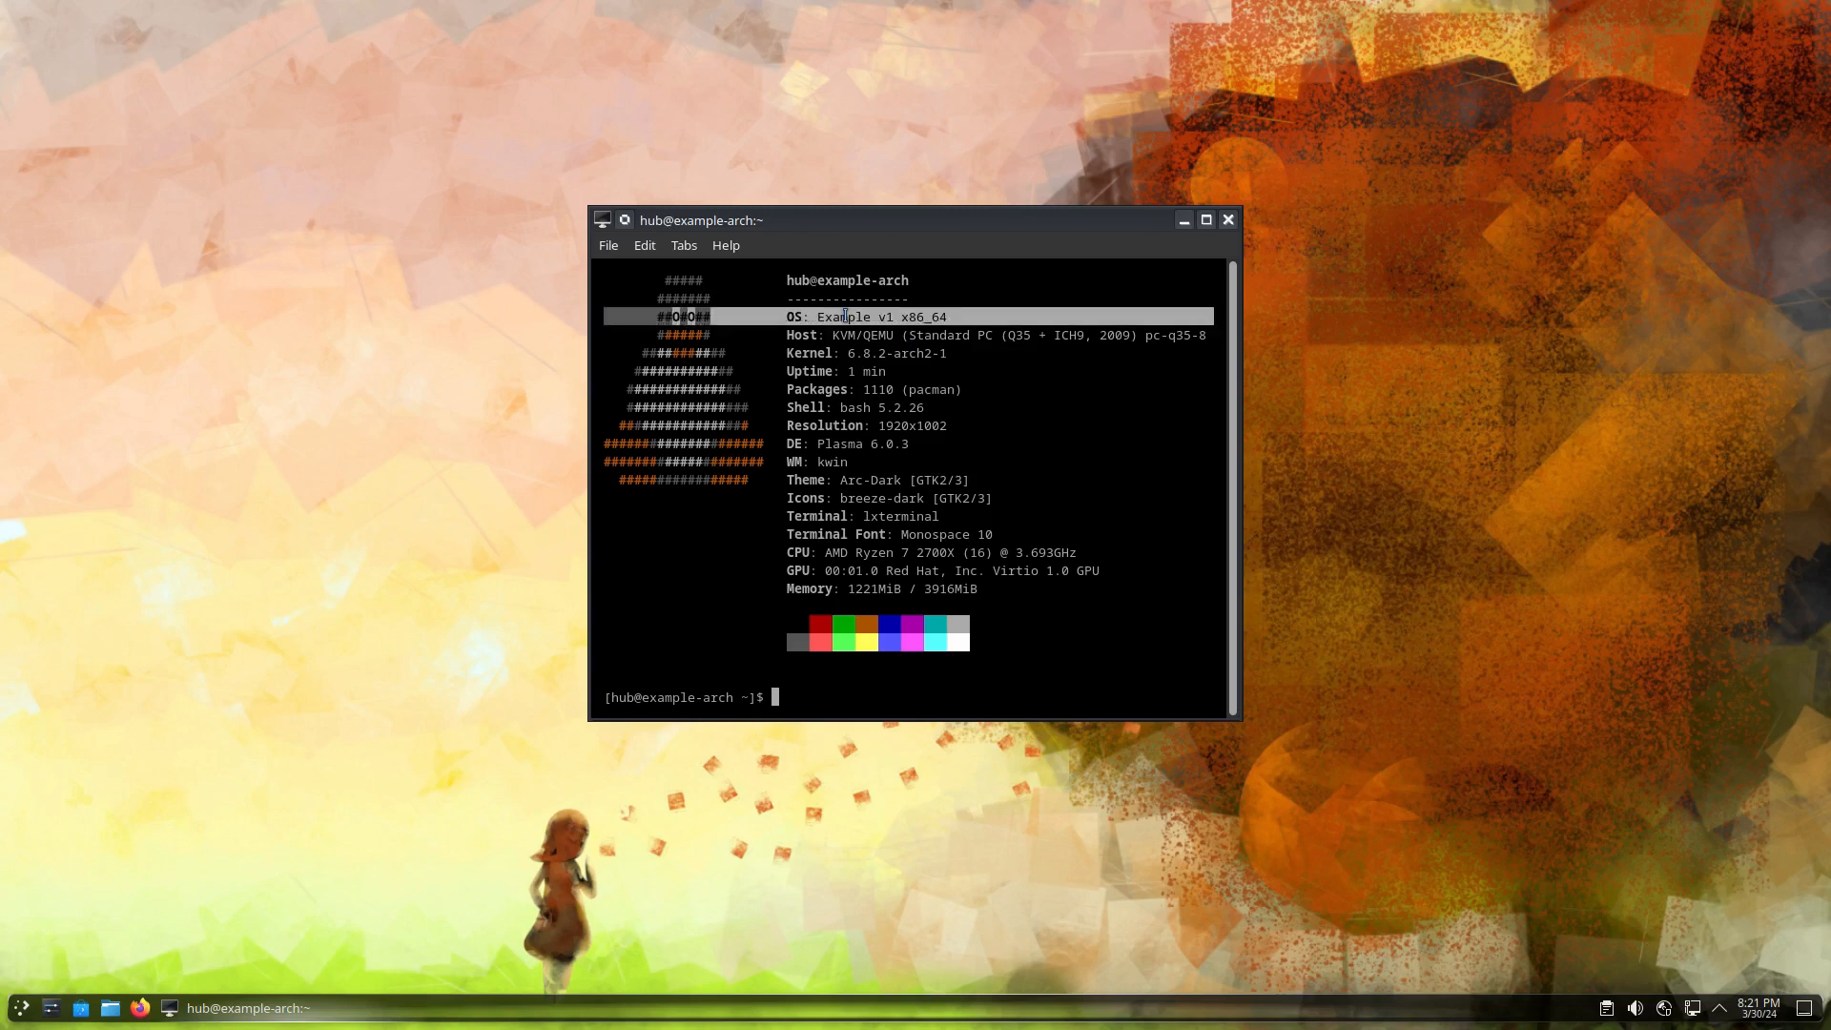
double_click(1113, 227)
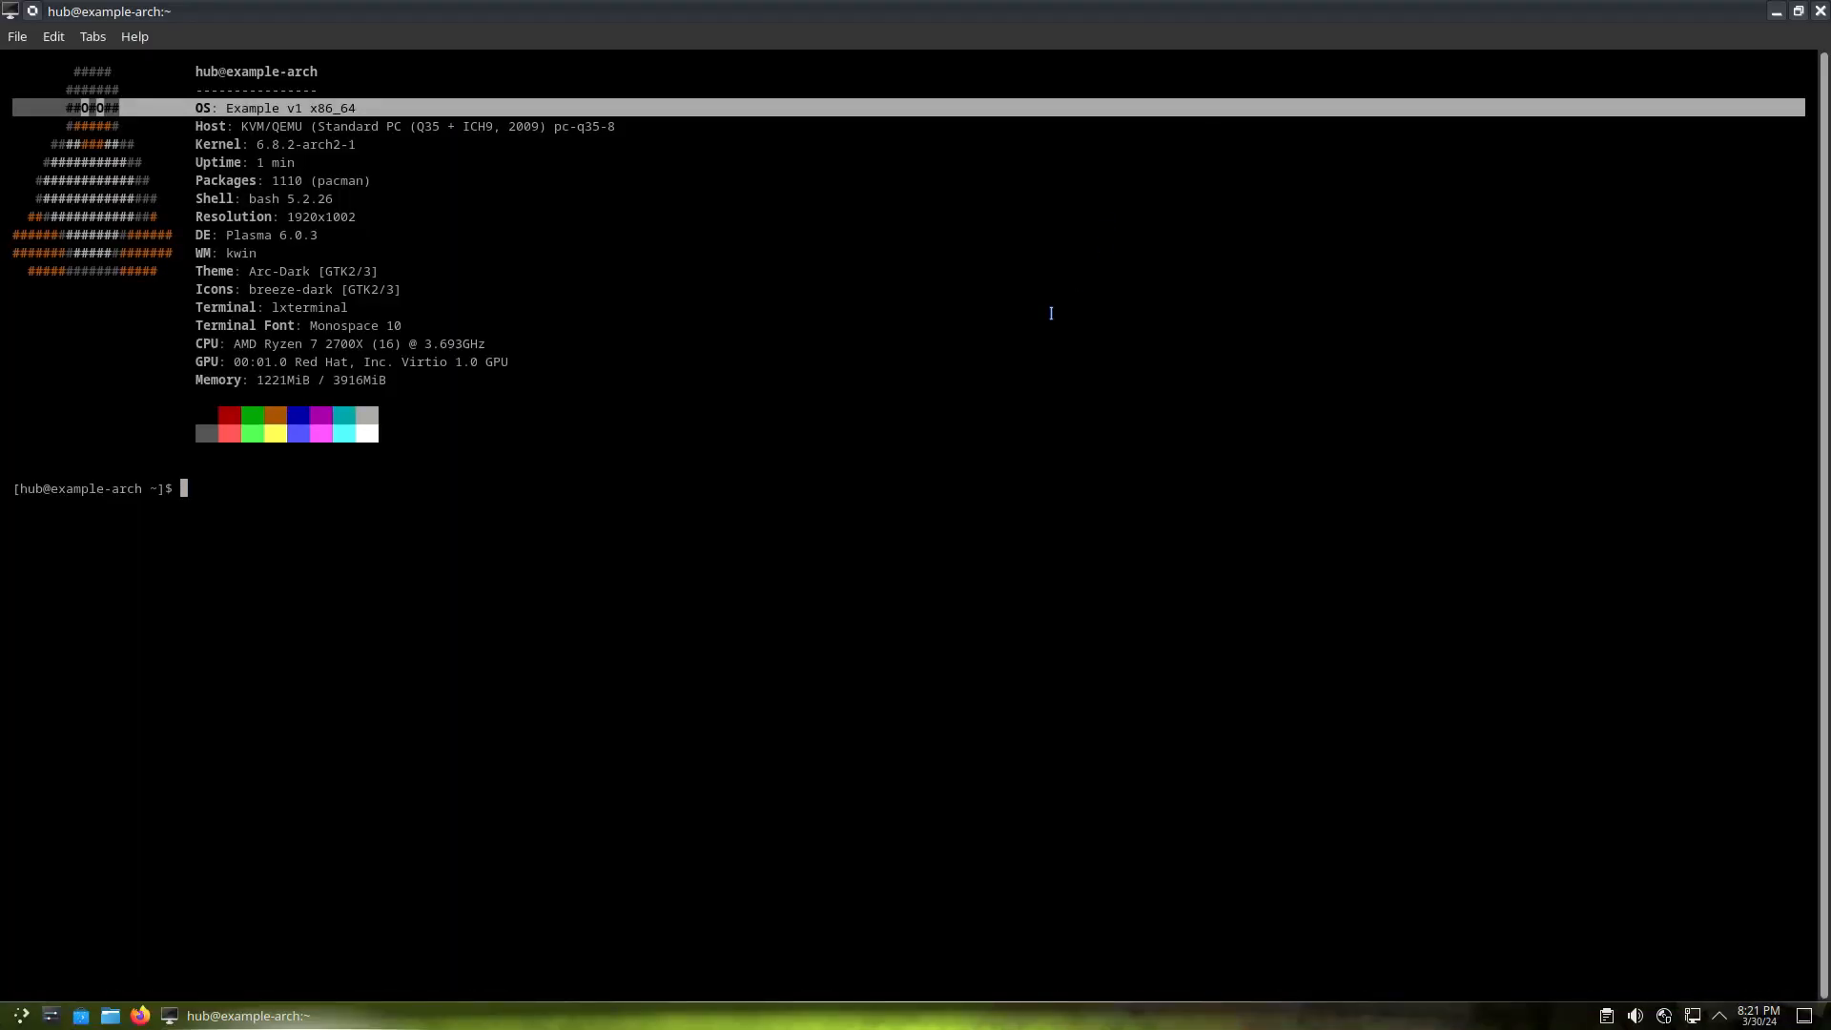
key("ctrl+plus")
key("ctrl+plus")
key("ctrl+plus")
key("ctrl+plus")
key("ctrl+plus")
key("ctrl+plus")
key("ctrl+plus")
key("ctrl+plus")
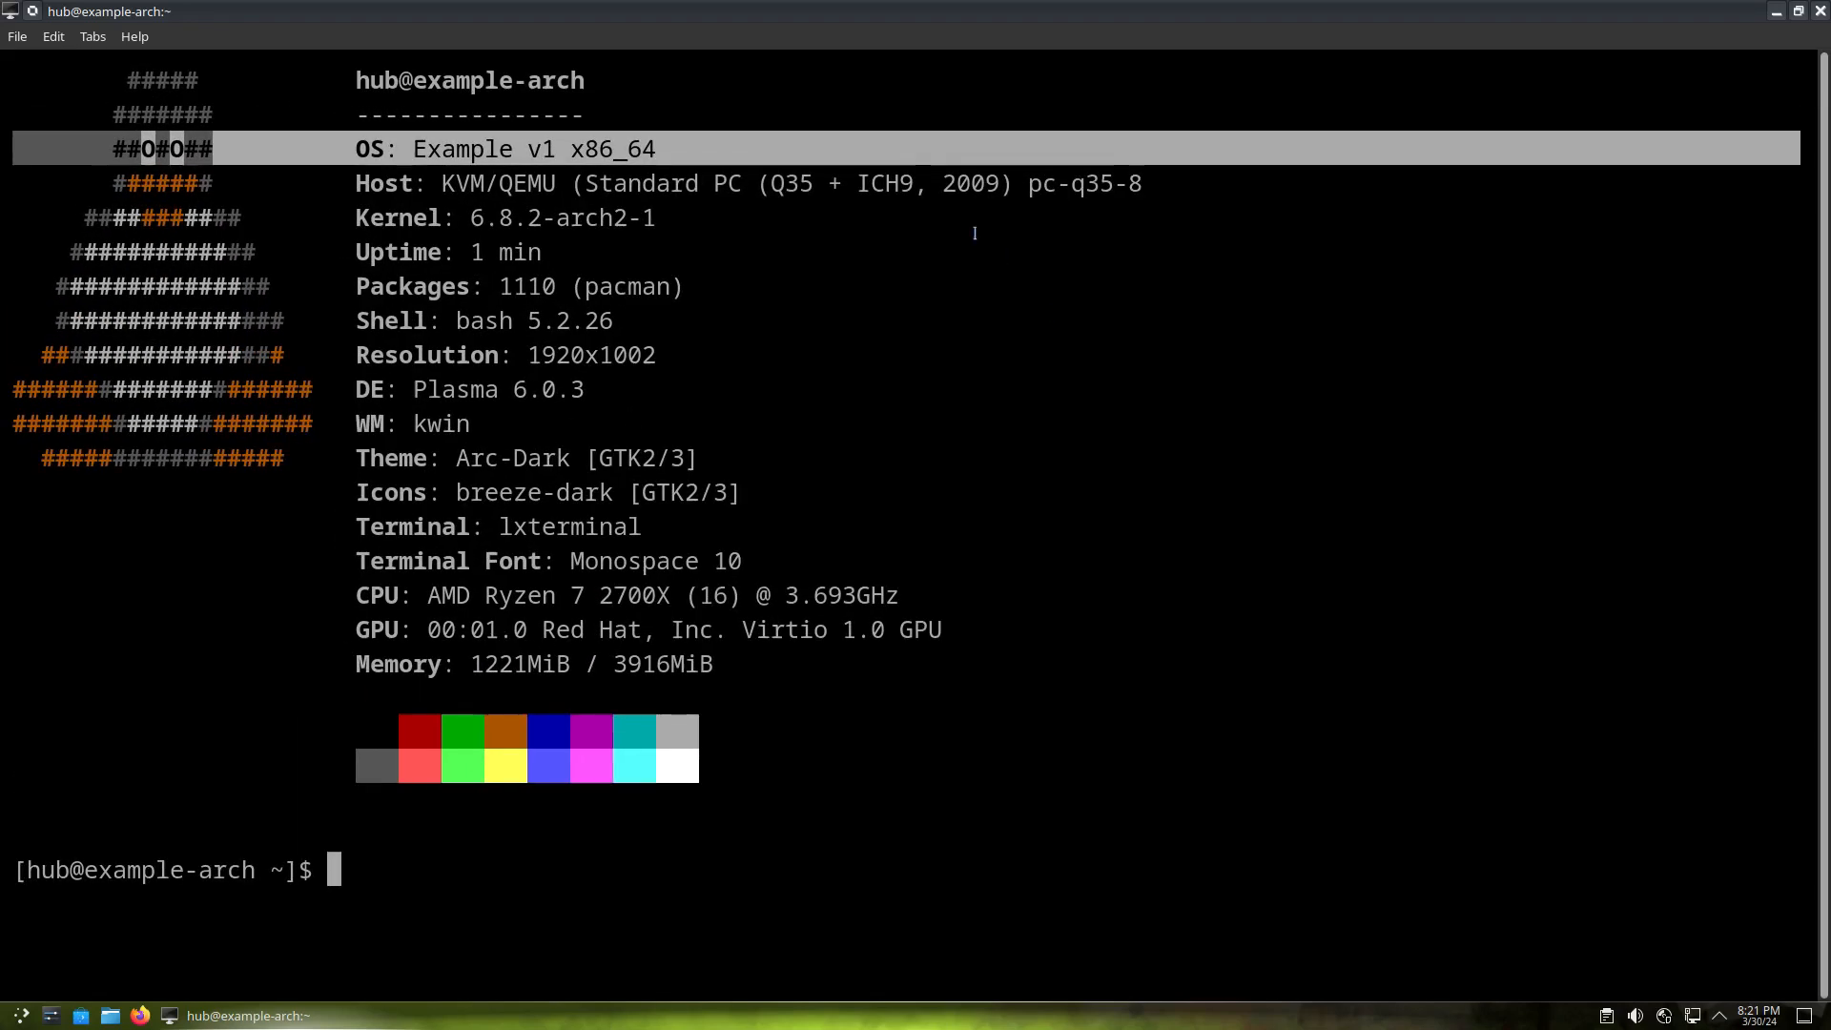
triple_click(527, 219)
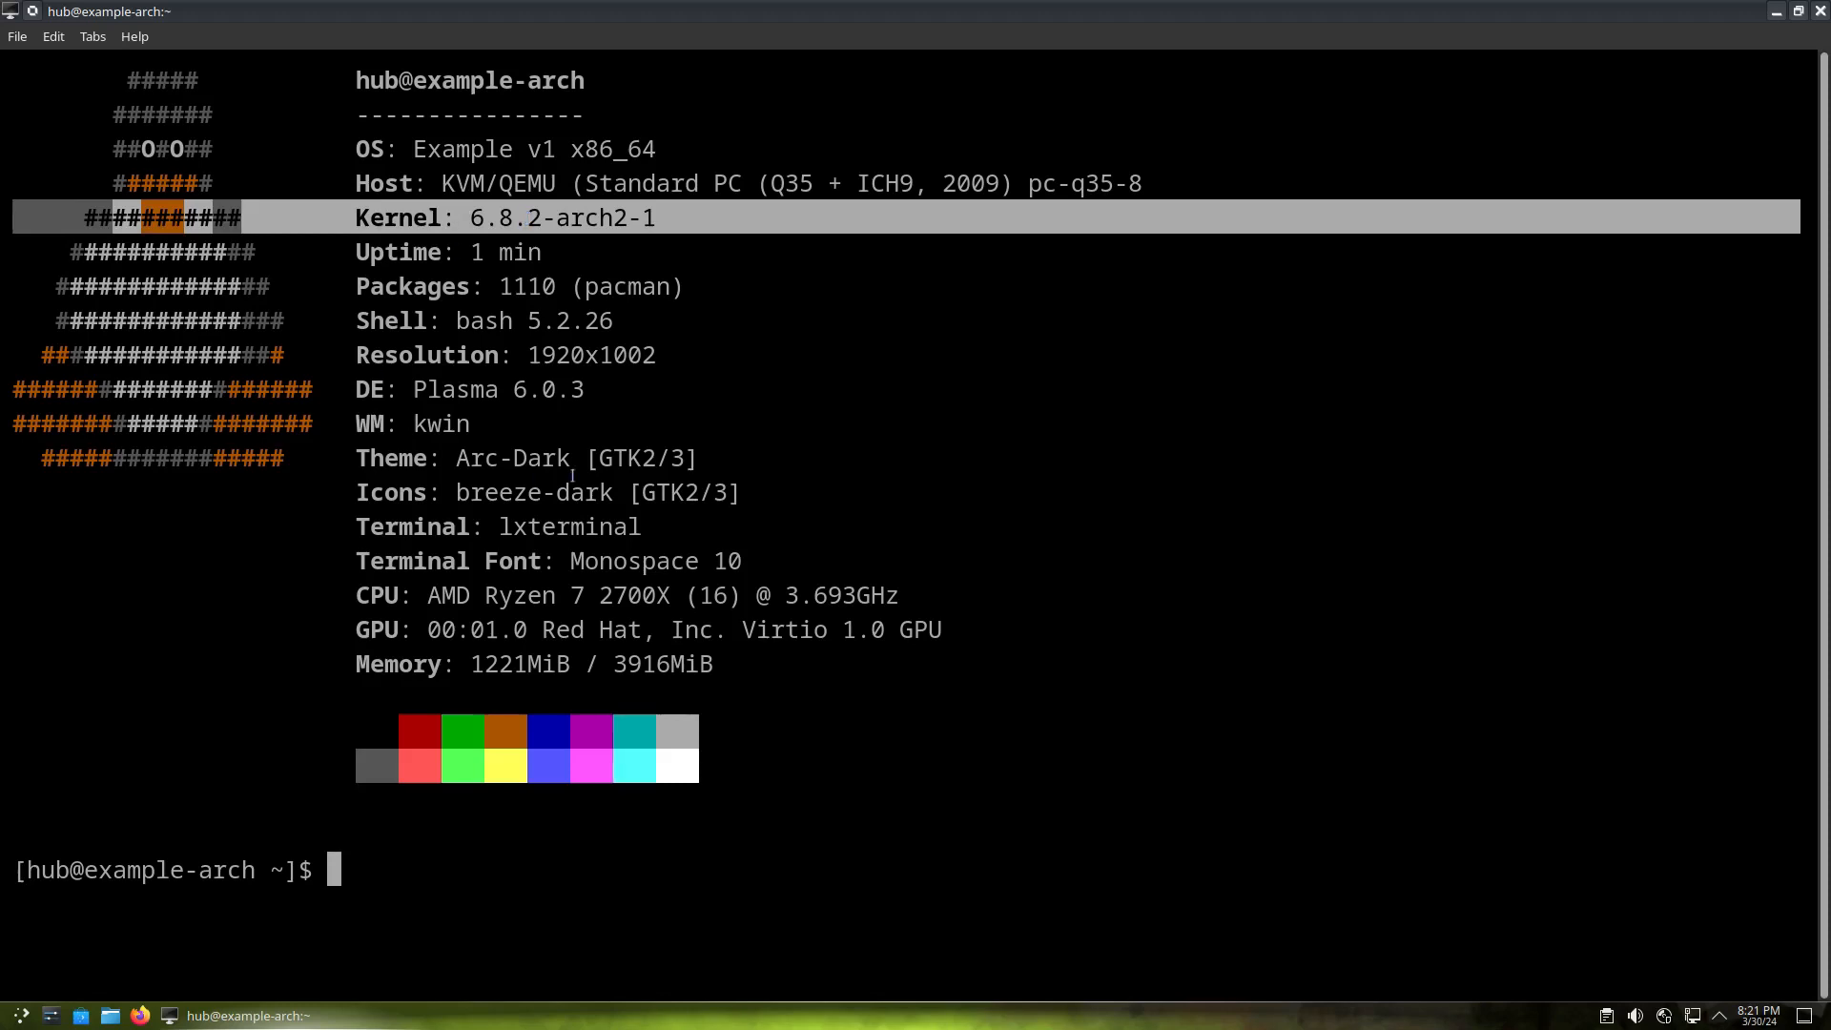
triple_click(535, 459)
triple_click(499, 492)
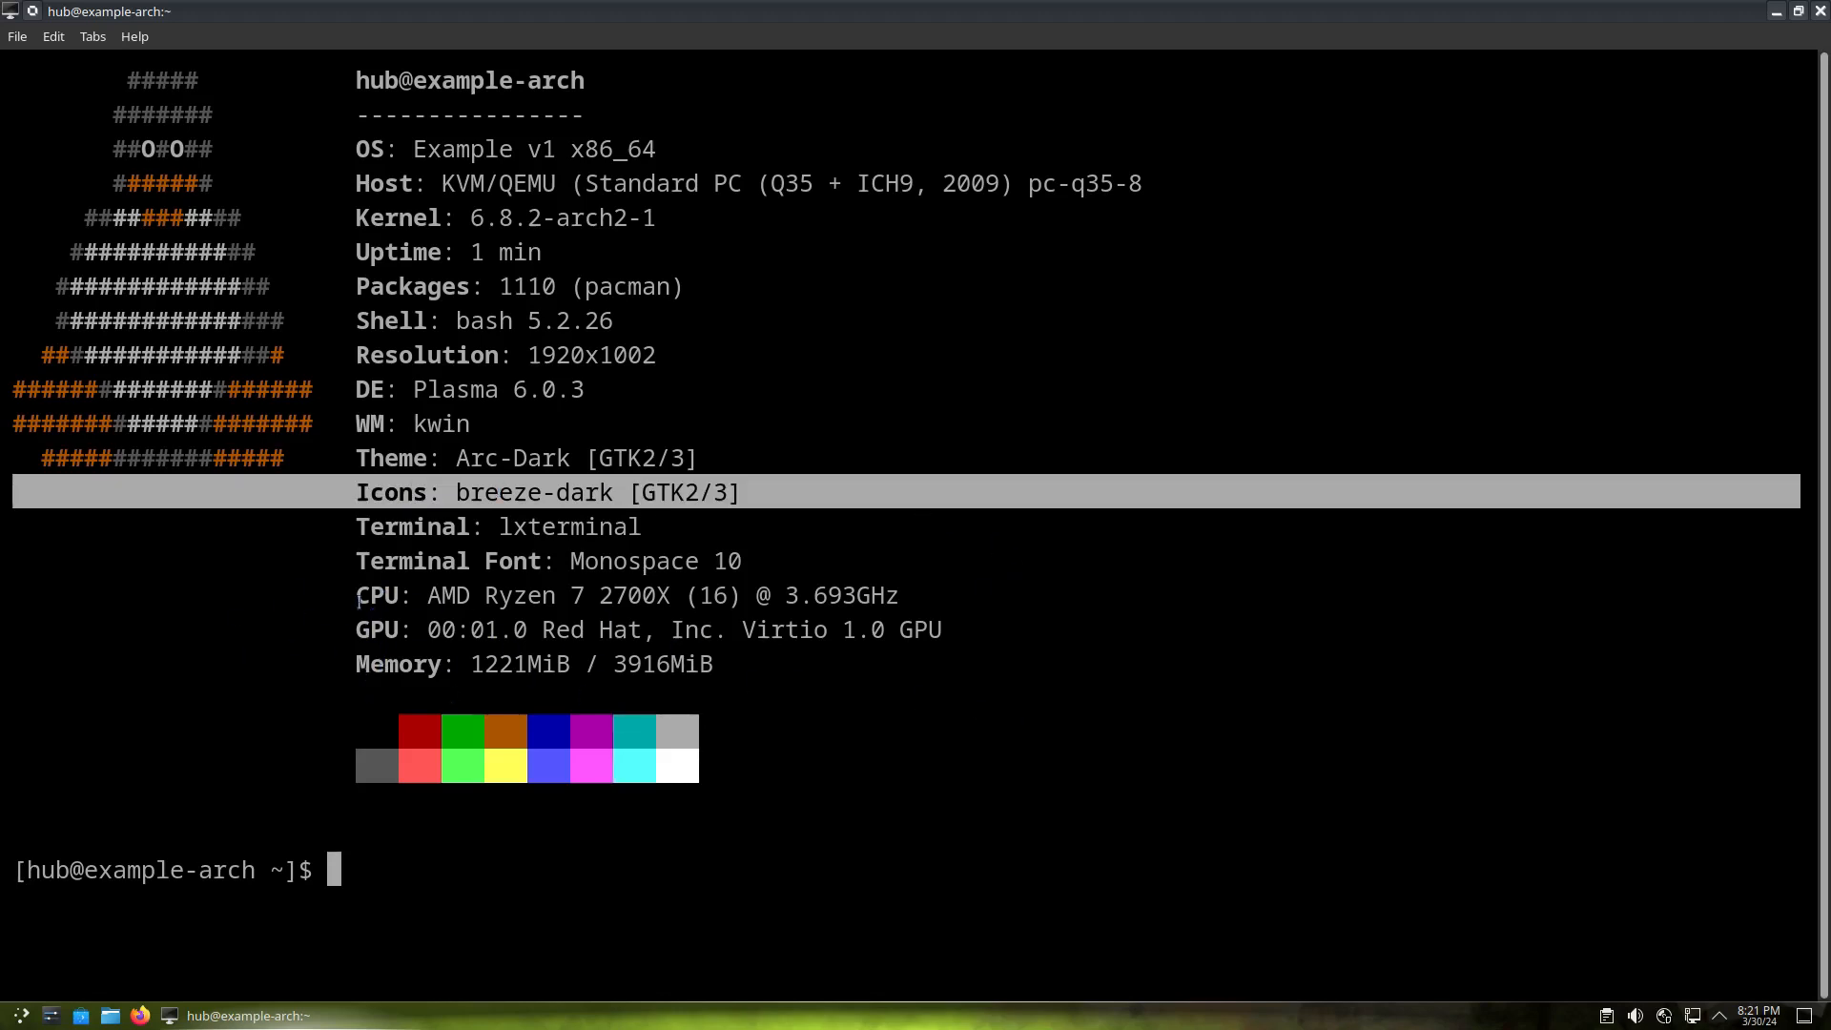
triple_click(456, 80)
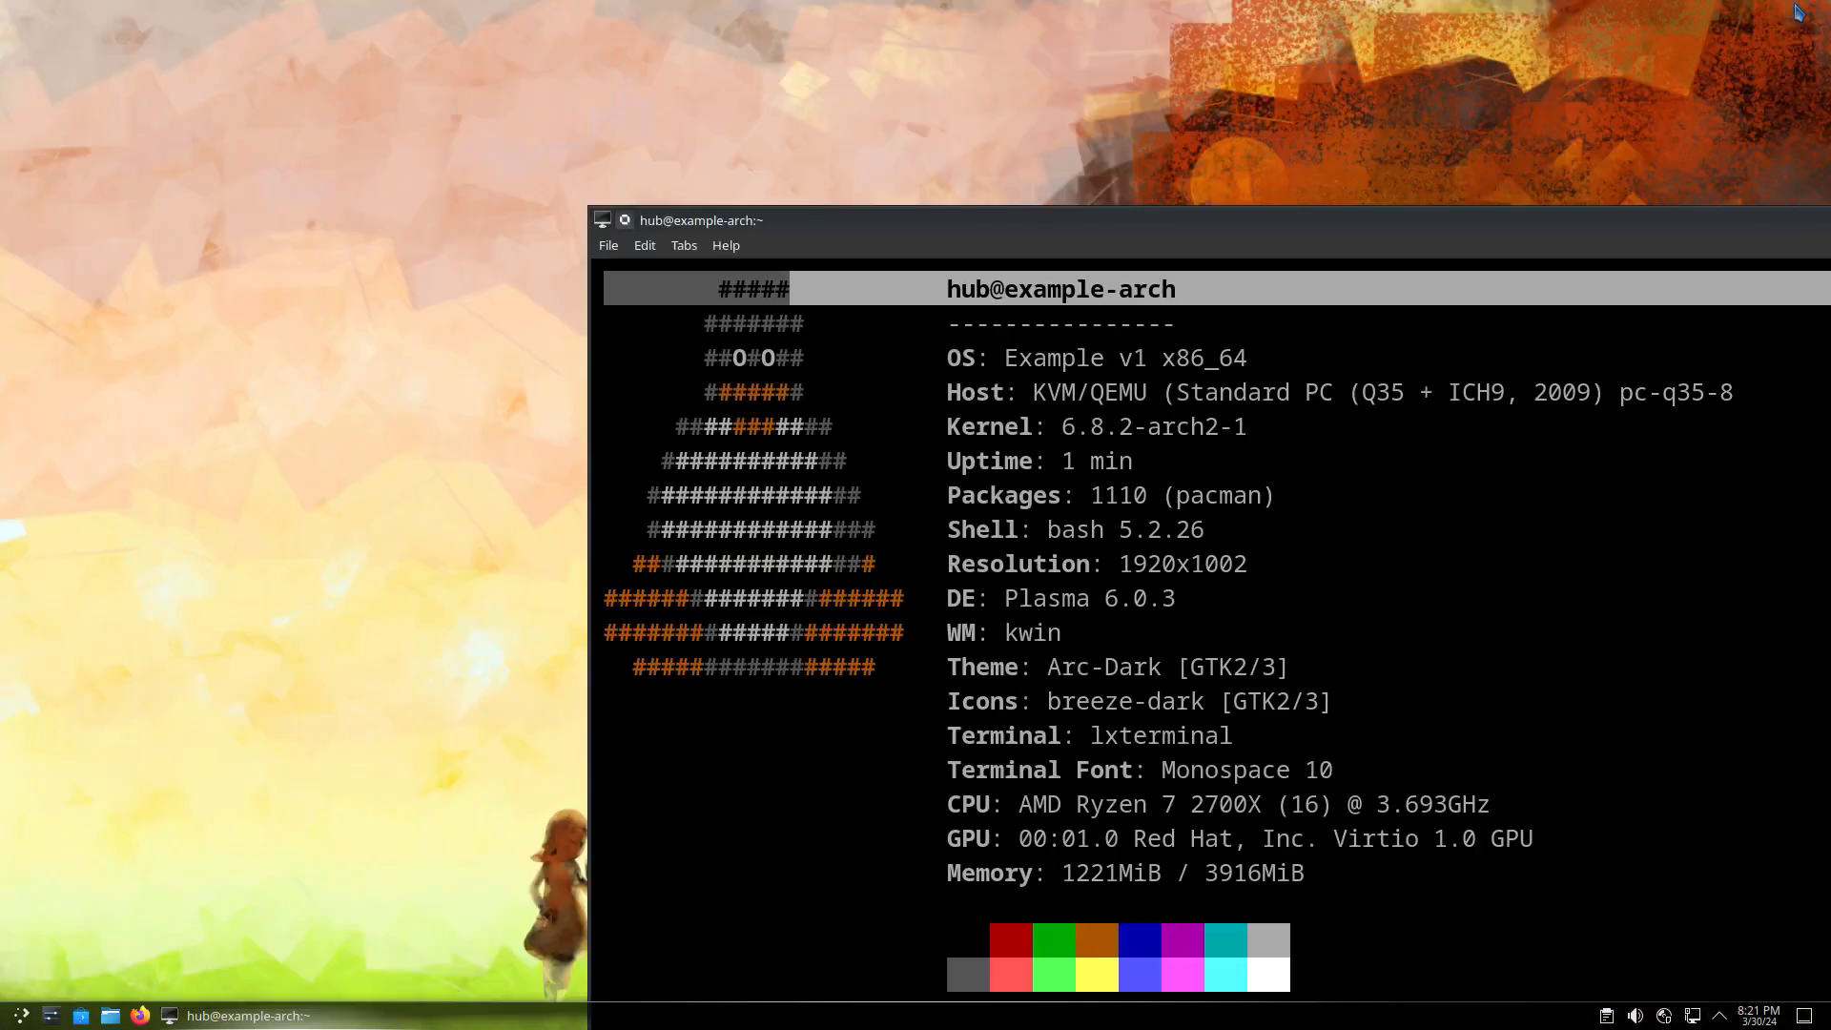
Restore and re-maximize the terminal, then close it
left_click(1798, 11)
left_click_drag(1277, 227, 725, 0)
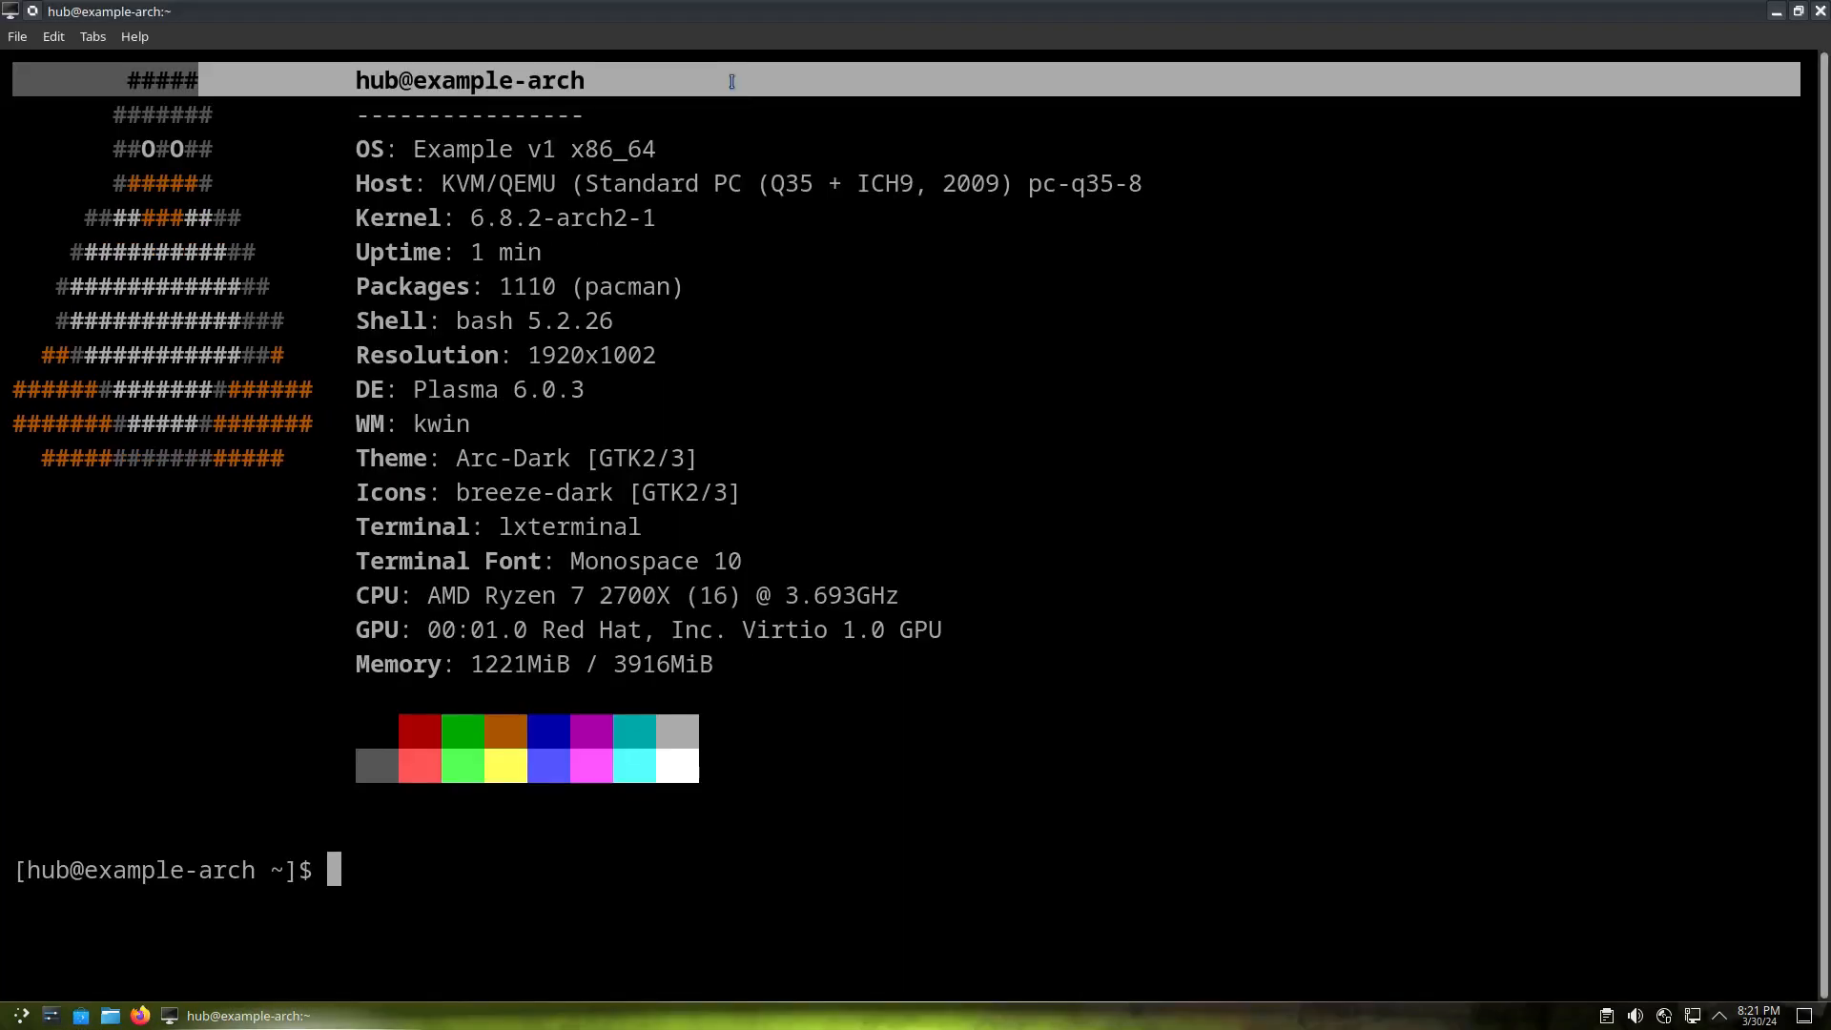
left_click(1821, 12)
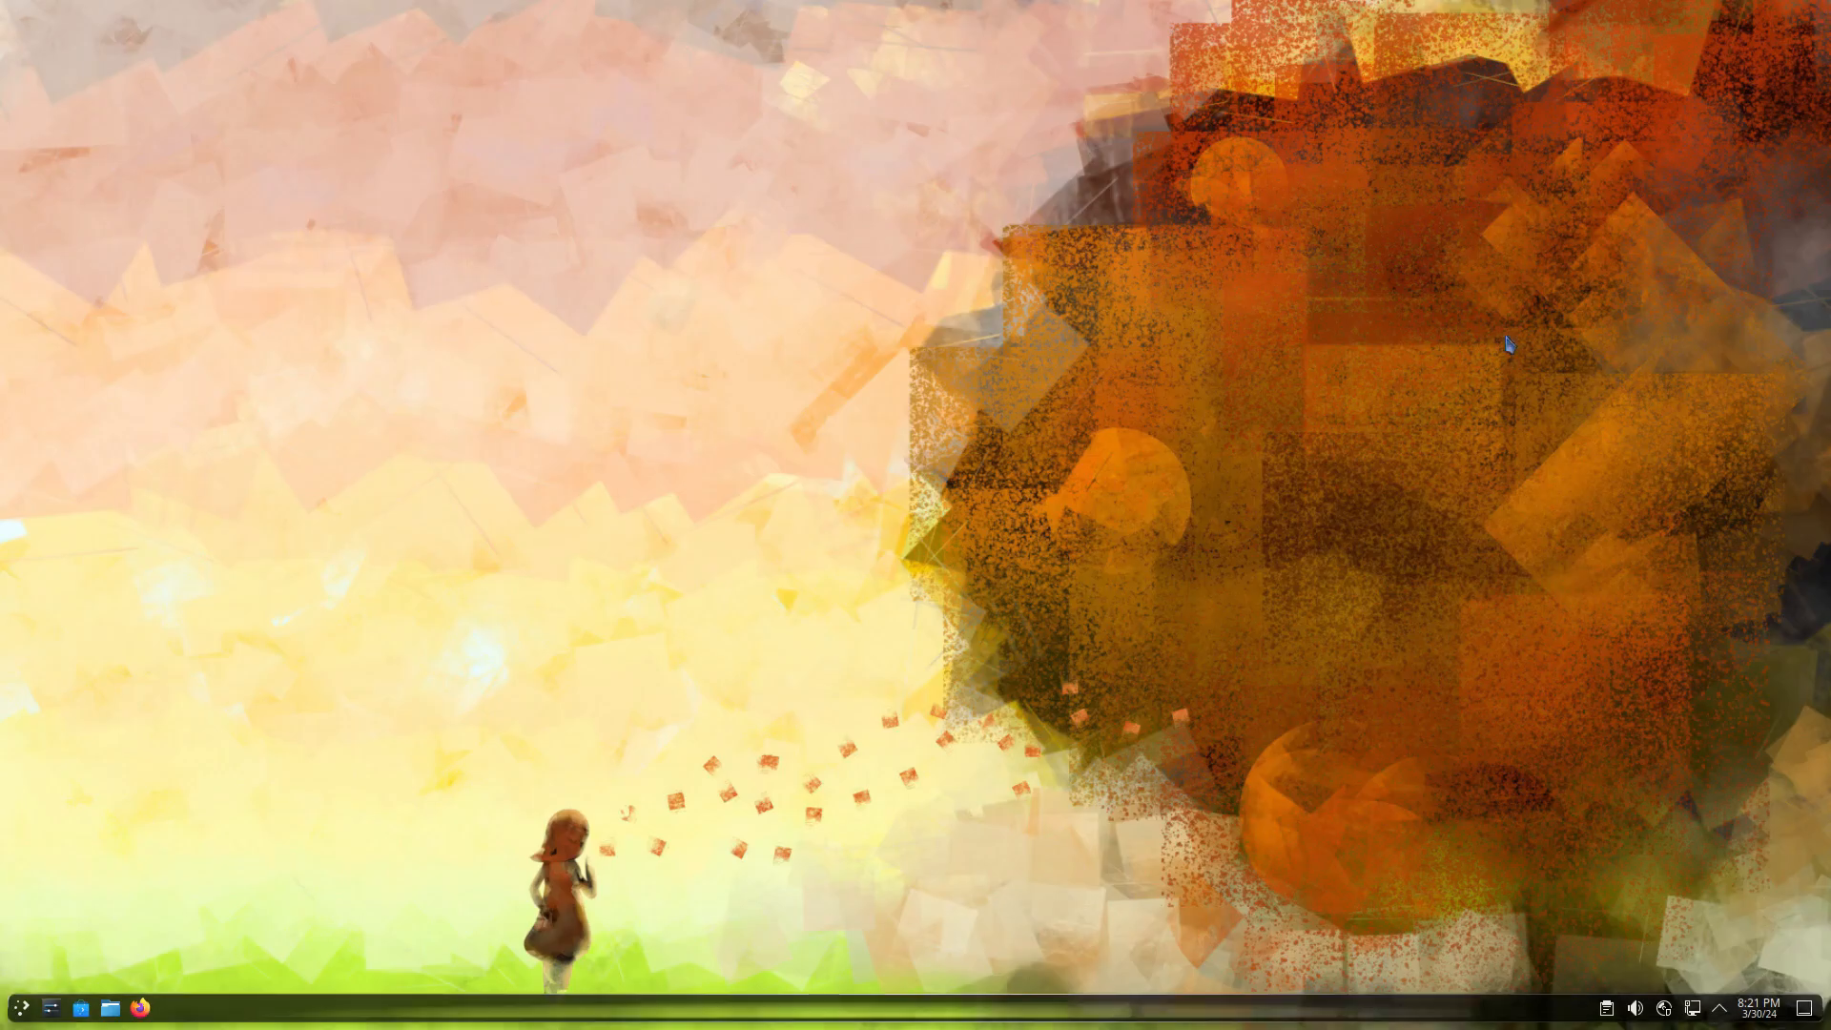